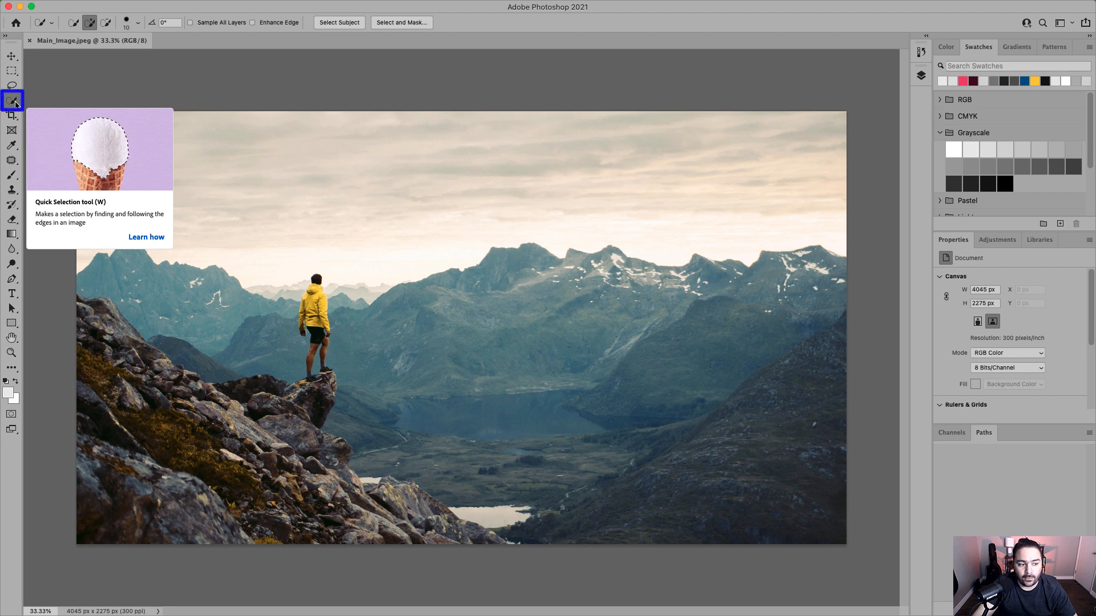
# Activate the Quick Selection tool from the group of object and magic wand selection tools.
pyautogui.rightClick(17, 104)
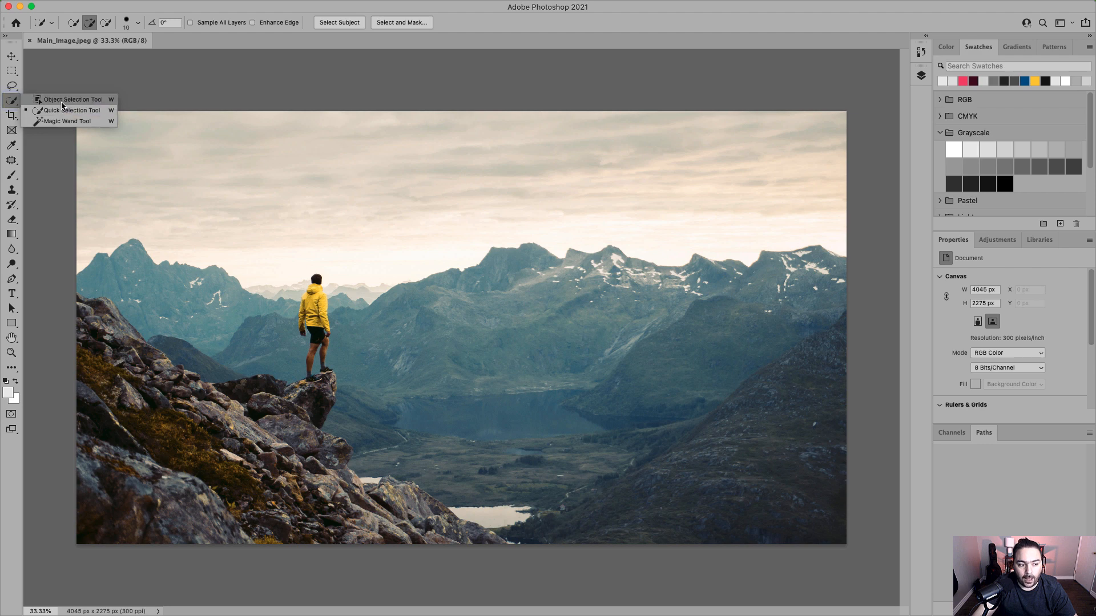
pyautogui.click(12, 104)
pyautogui.rightClick(12, 104)
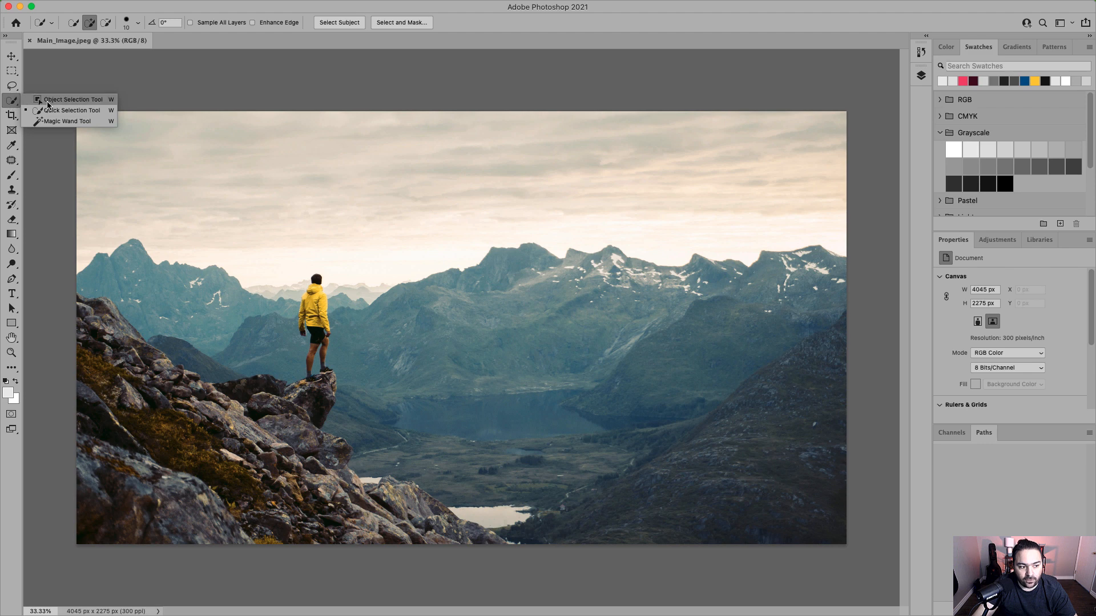
pyautogui.click(97, 112)
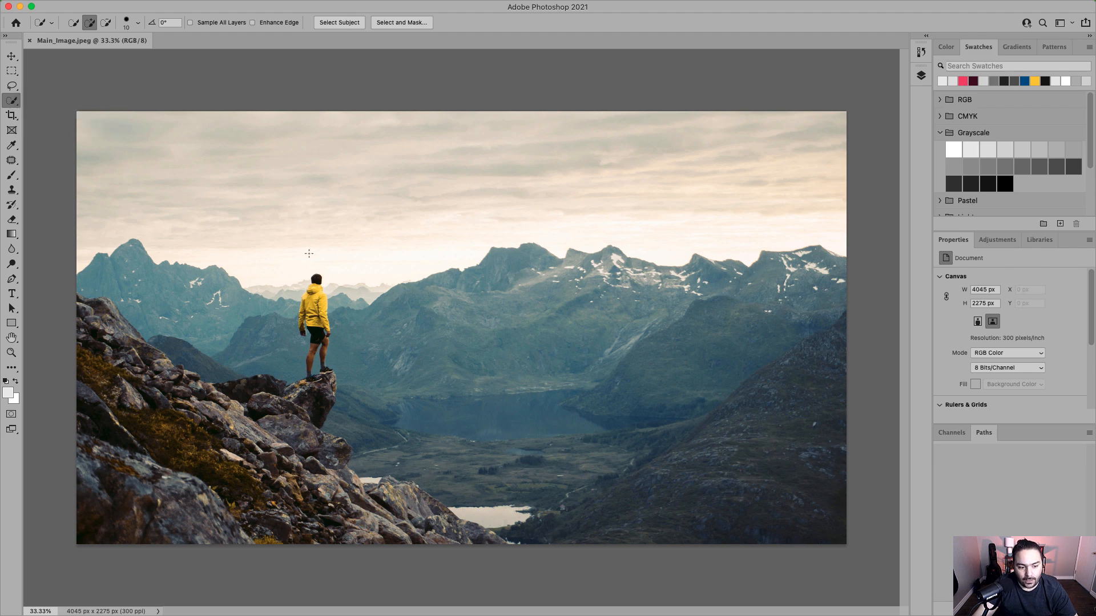
# Try larger and smaller brush sizes for the Quick Selection tool and settle on 70.
pyautogui.scroll(5, 308, 254)
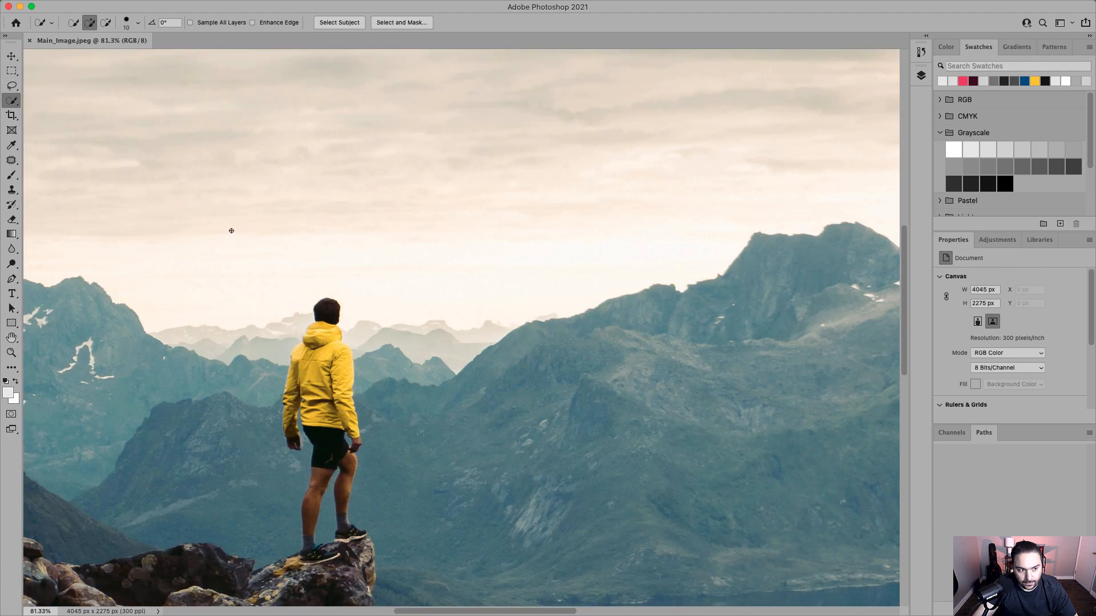
pyautogui.hscroll(-8, 220, 237)
pyautogui.scroll(-2, 220, 238)
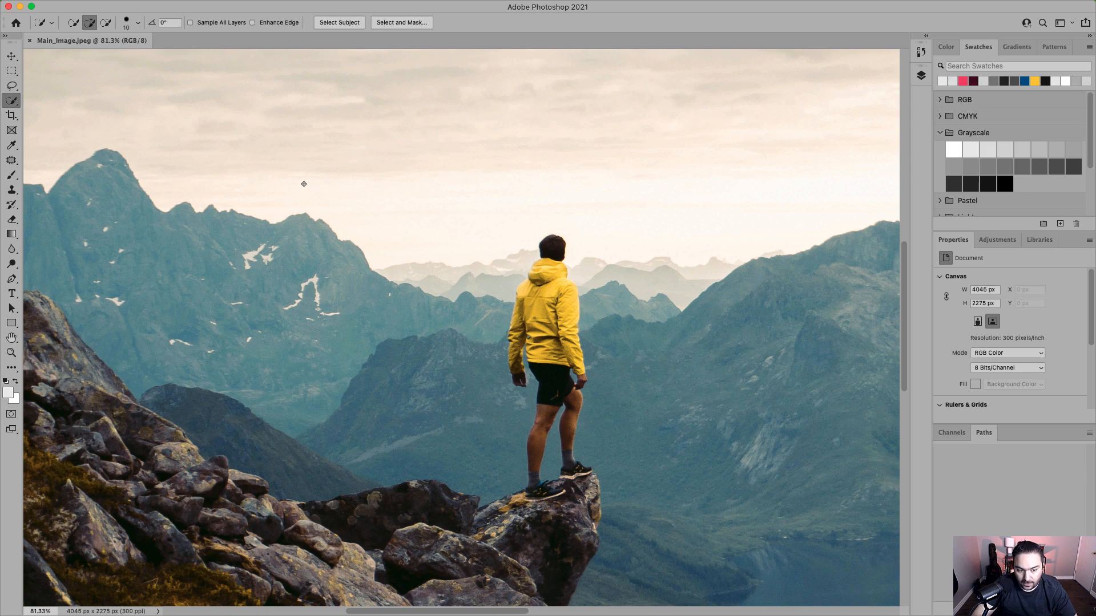
pyautogui.press(']')
pyautogui.press(']')
pyautogui.press(']')
pyautogui.press(']')
pyautogui.press(']')
pyautogui.press(']')
pyautogui.press(']')
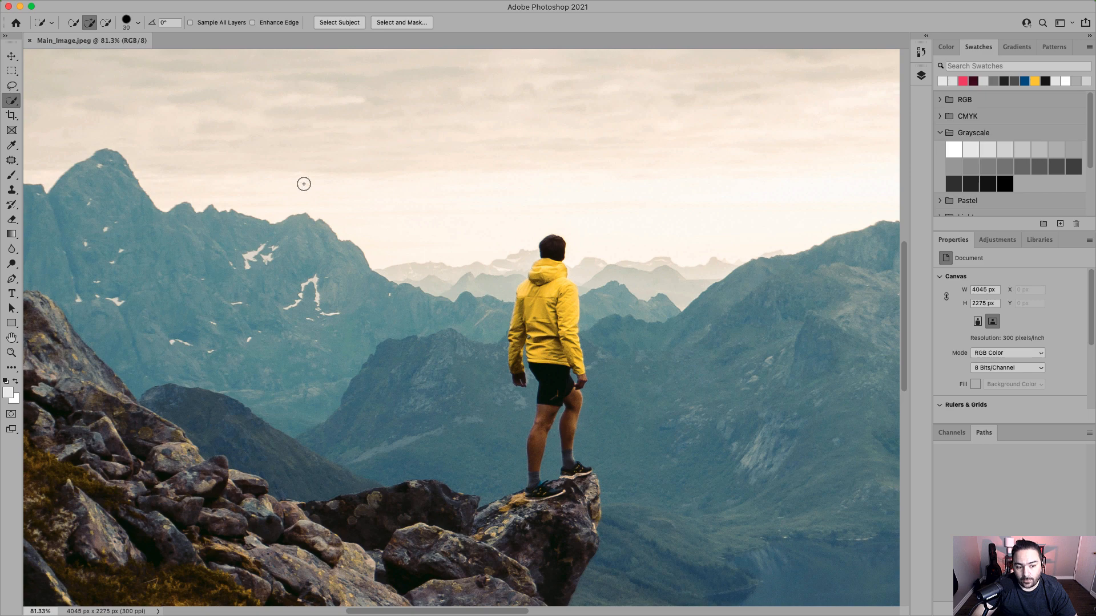
pyautogui.press(']')
pyautogui.press(']')
pyautogui.press(']')
pyautogui.press(']')
pyautogui.press(']')
pyautogui.press(']')
pyautogui.press(']')
pyautogui.press(']')
pyautogui.press(']')
pyautogui.press(']')
pyautogui.press(']')
pyautogui.press(']')
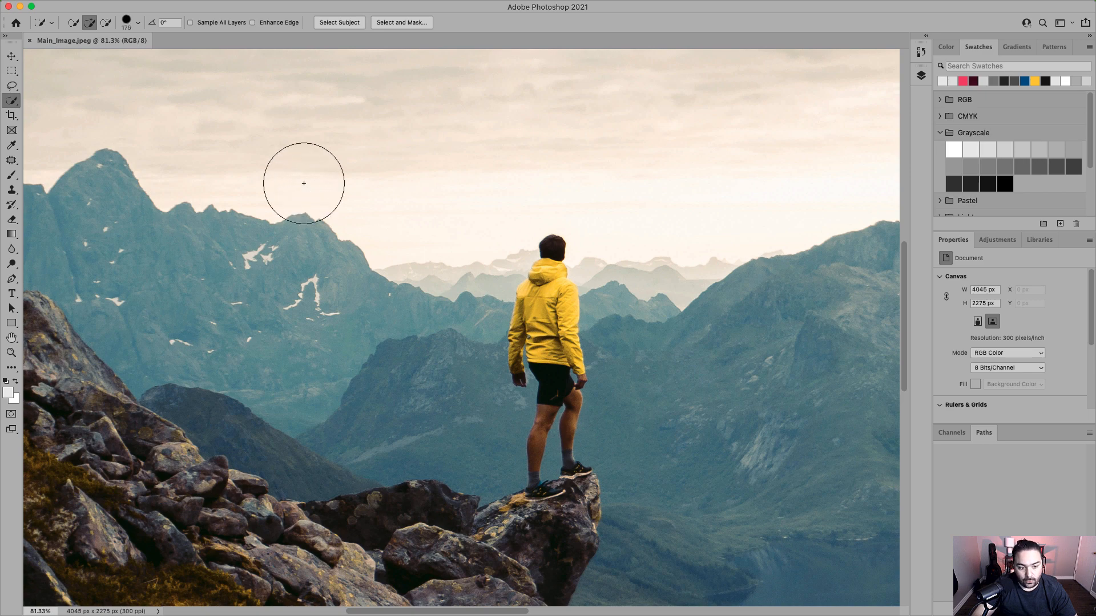
pyautogui.press(']')
pyautogui.press('[')
pyautogui.press('[')
pyautogui.press('[')
pyautogui.press('[')
pyautogui.press('[')
pyautogui.press('[')
pyautogui.press('[')
pyautogui.press('[')
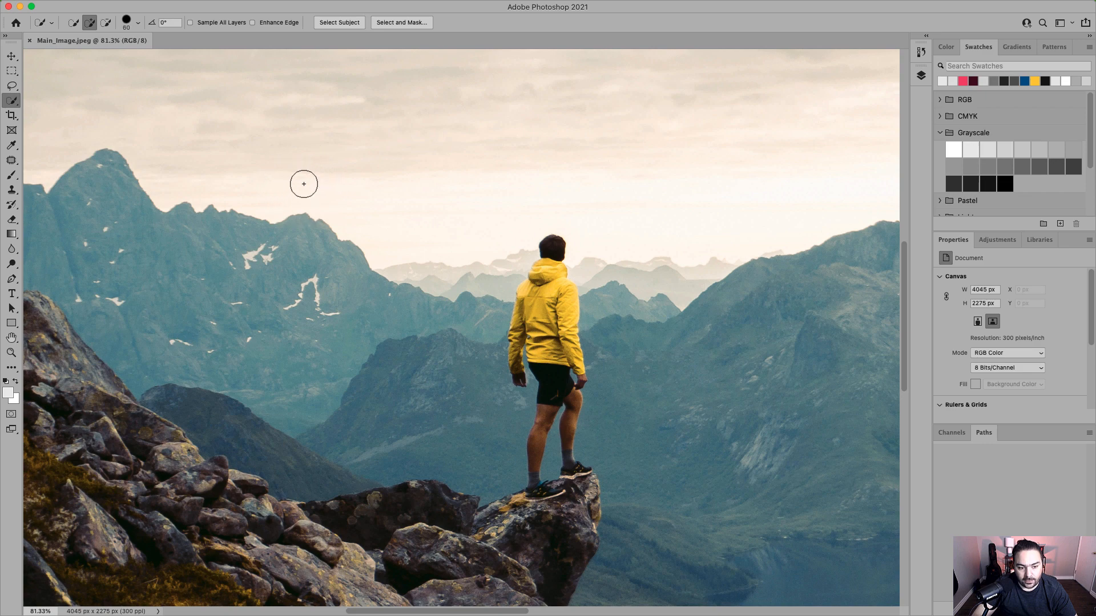
pyautogui.press(']')
pyautogui.press(']')
pyautogui.press(']')
pyautogui.press(']')
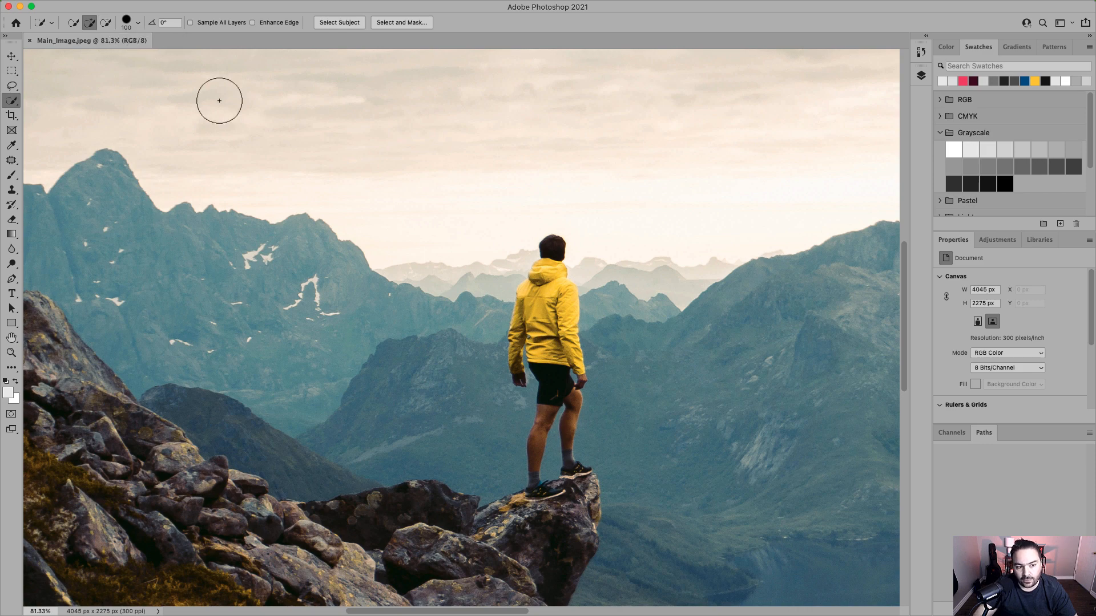
pyautogui.press('[')
pyautogui.press('[')
pyautogui.press('[')
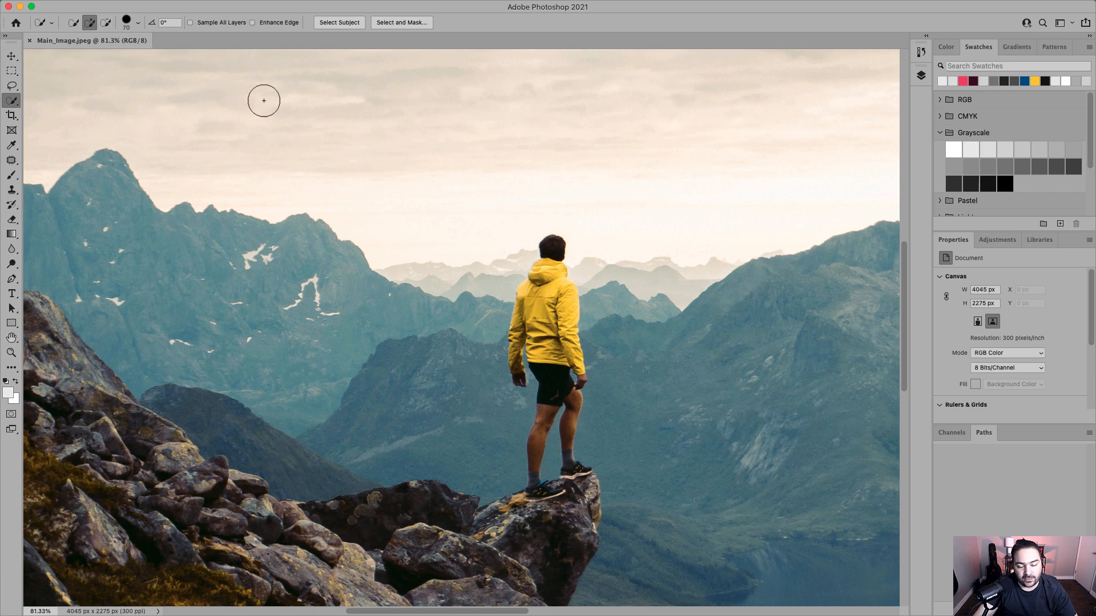
# Paint a quick selection over the rocky foreground slope, from the upper ridge down to the image's lower edge.
pyautogui.scroll(-5, 355, 223)
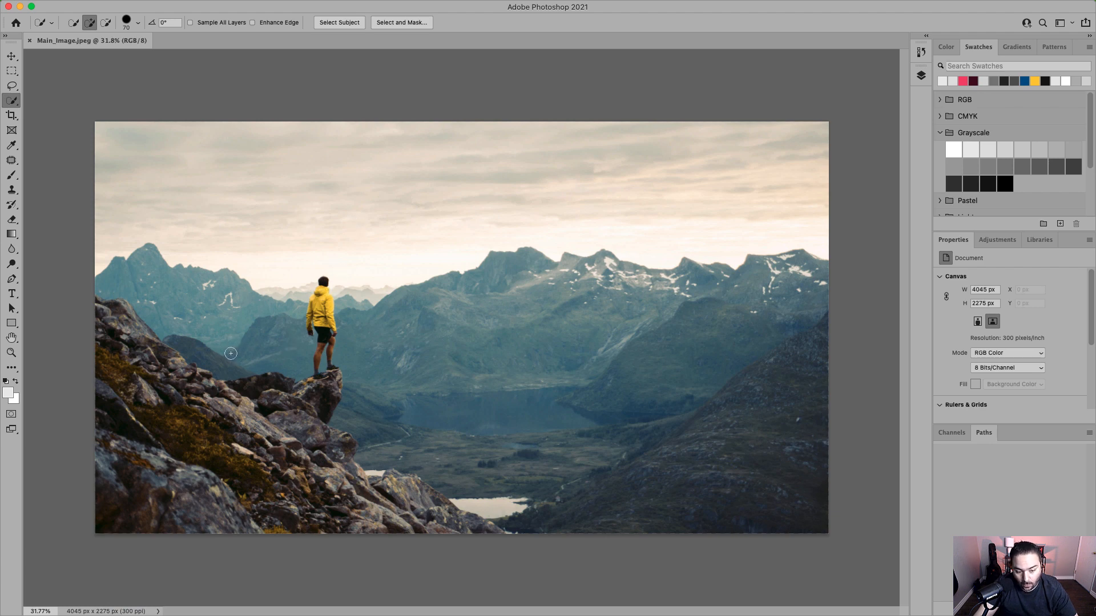
pyautogui.scroll(5, 203, 366)
pyautogui.scroll(-5, 203, 366)
pyautogui.scroll(2, 203, 366)
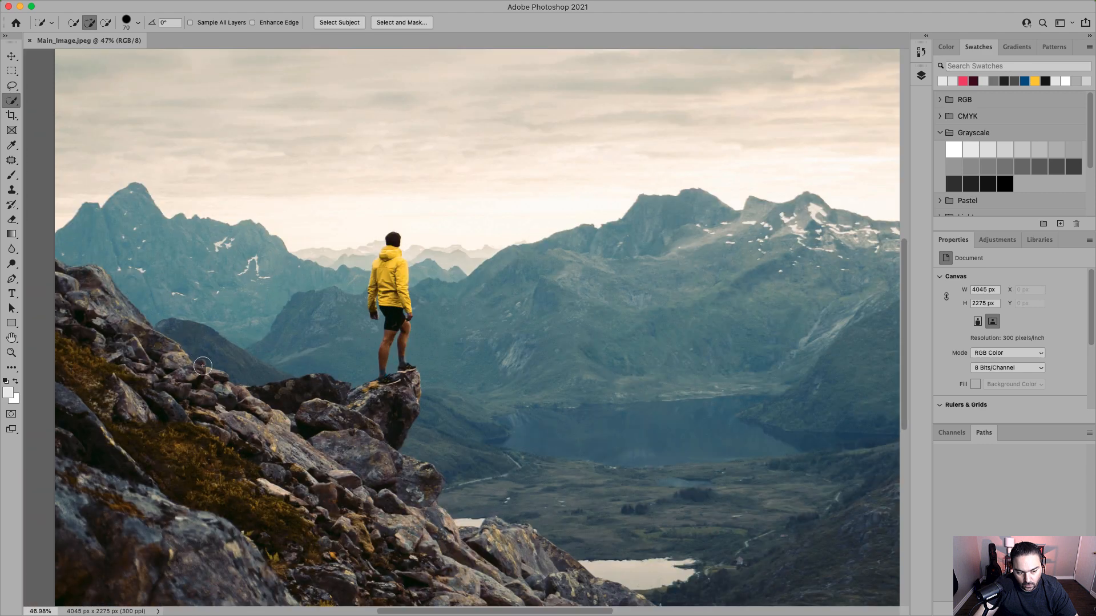
pyautogui.scroll(4, 203, 366)
pyautogui.moveTo(203, 366); pyautogui.dragTo(305, 319)
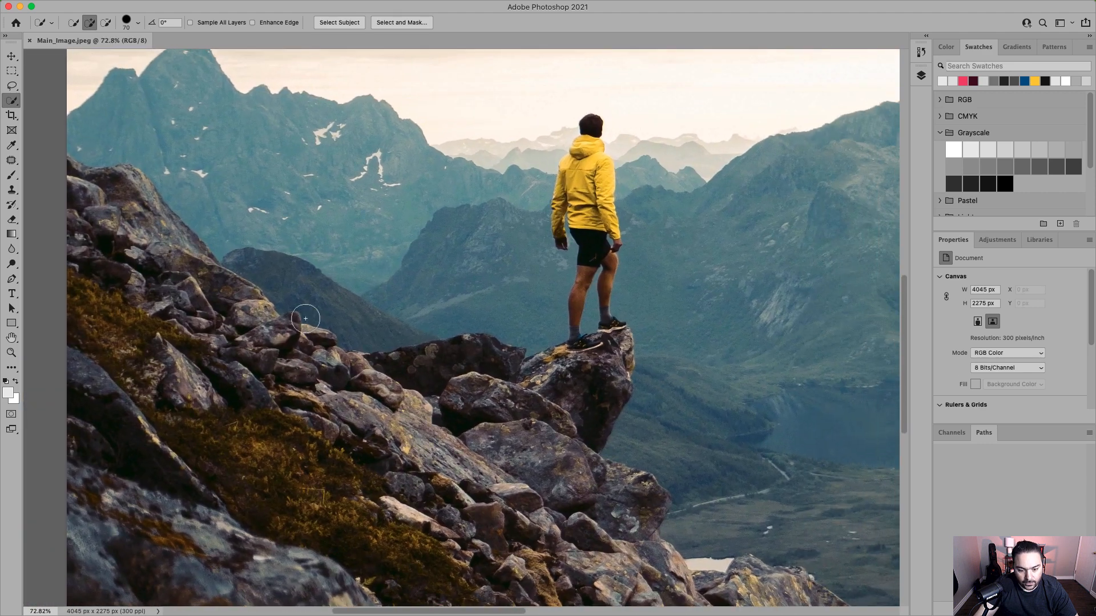
pyautogui.scroll(-5, 306, 319)
pyautogui.hscroll(3, 306, 319)
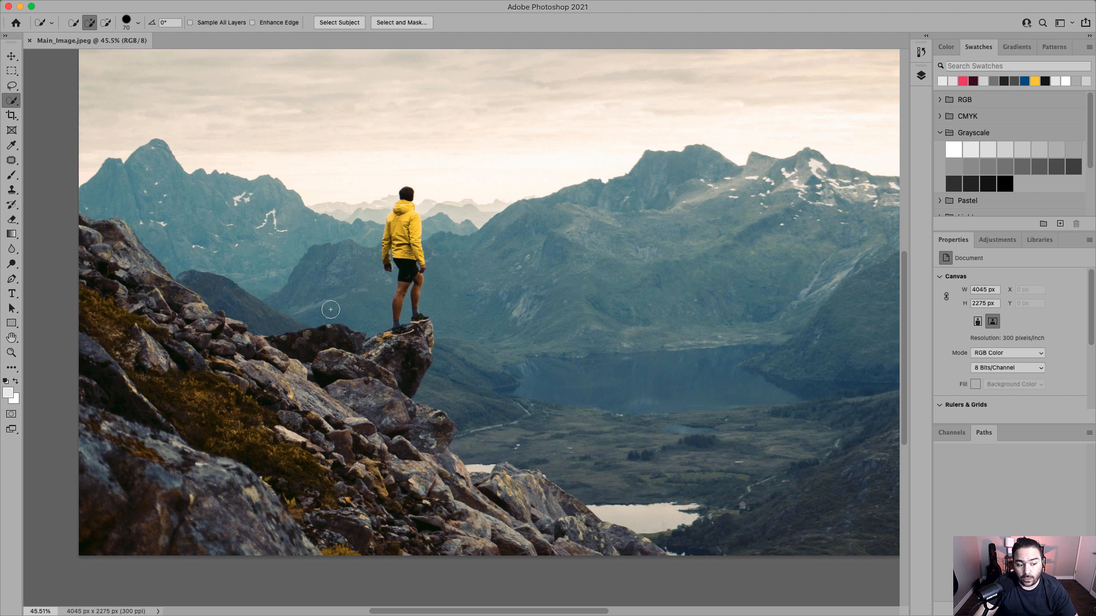
pyautogui.moveTo(147, 239)
pyautogui.mouseDown()
pyautogui.moveTo(128, 284)
pyautogui.moveTo(167, 338)
pyautogui.moveTo(268, 397)
pyautogui.moveTo(191, 300)
pyautogui.moveTo(225, 297)
pyautogui.moveTo(256, 334)
pyautogui.moveTo(340, 382)
pyautogui.moveTo(315, 408)
pyautogui.moveTo(131, 467)
pyautogui.moveTo(109, 515)
pyautogui.moveTo(319, 517)
pyautogui.mouseUp()
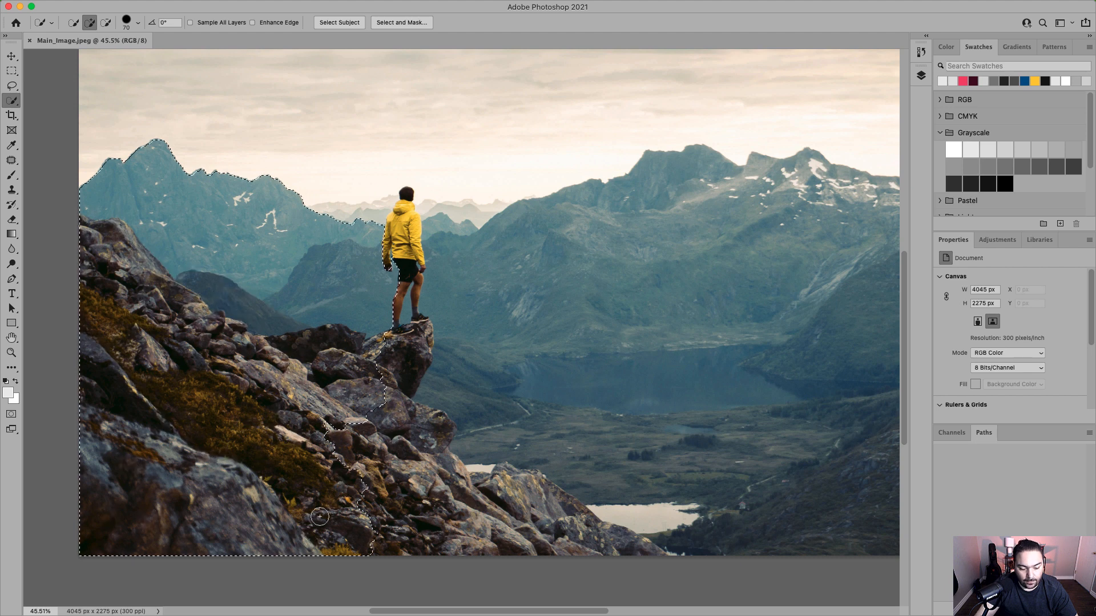
pyautogui.moveTo(424, 481)
pyautogui.mouseDown()
pyautogui.moveTo(367, 437)
pyautogui.moveTo(373, 394)
pyautogui.mouseUp()
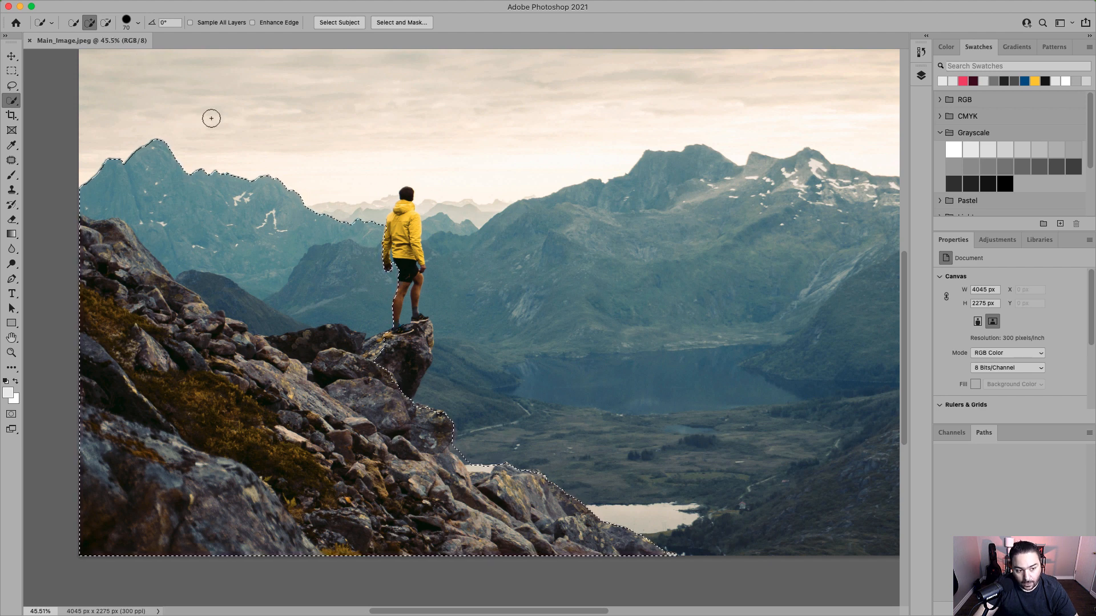
# Subtract the distant mountains from the selection, then reduce the brush to 40 and clean up the ridge edge beside the dark hill.
pyautogui.press('alt')
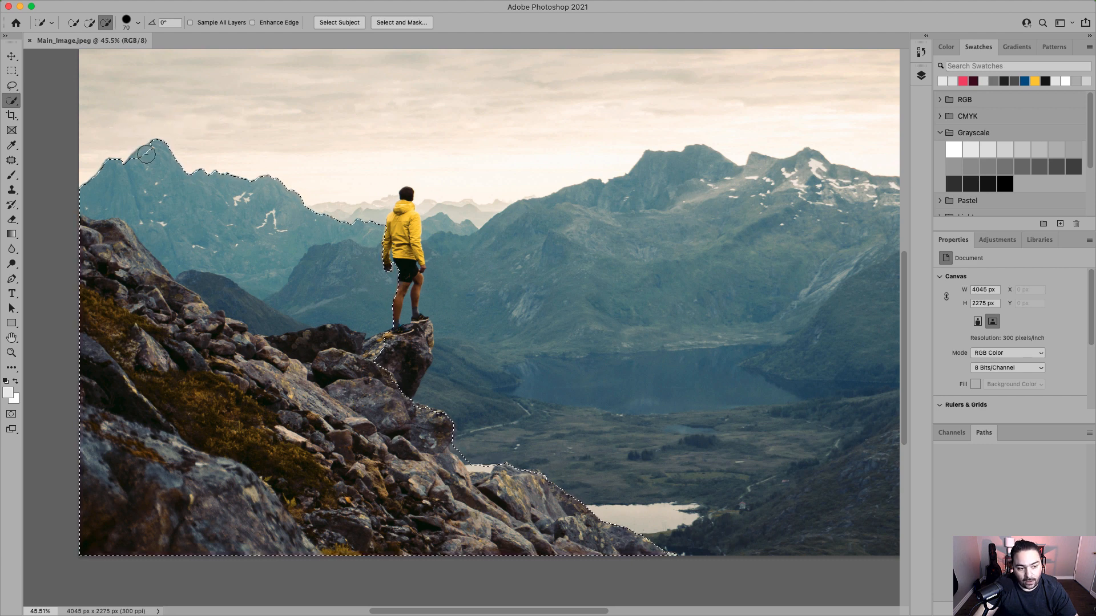
pyautogui.moveTo(146, 155)
pyautogui.mouseDown()
pyautogui.moveTo(215, 218)
pyautogui.moveTo(155, 198)
pyautogui.moveTo(333, 233)
pyautogui.moveTo(322, 263)
pyautogui.moveTo(301, 278)
pyautogui.moveTo(193, 263)
pyautogui.moveTo(290, 321)
pyautogui.mouseUp()
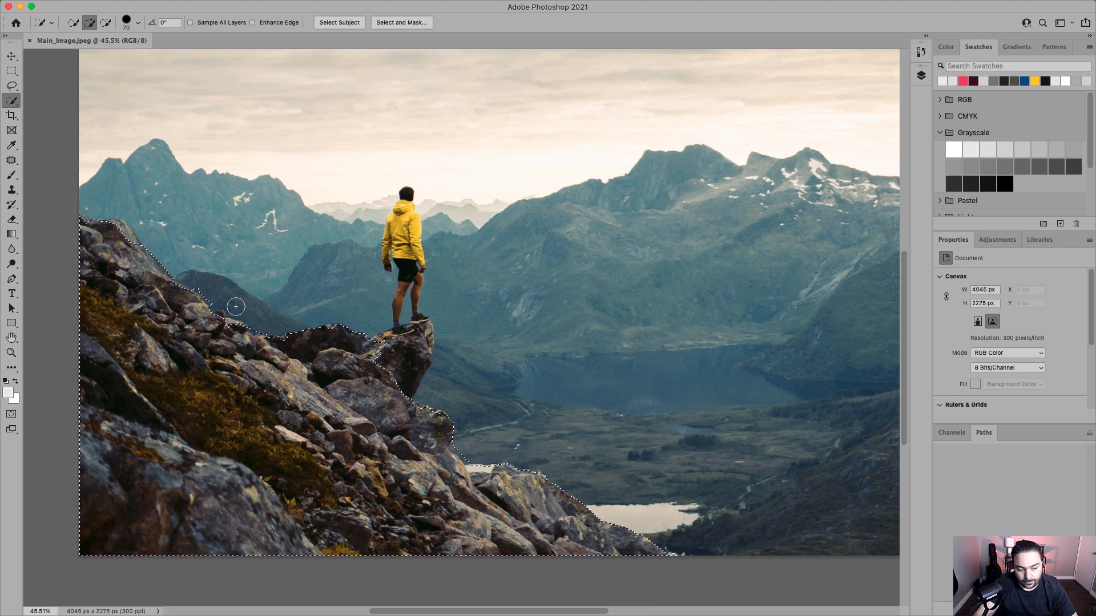
pyautogui.scroll(3, 197, 302)
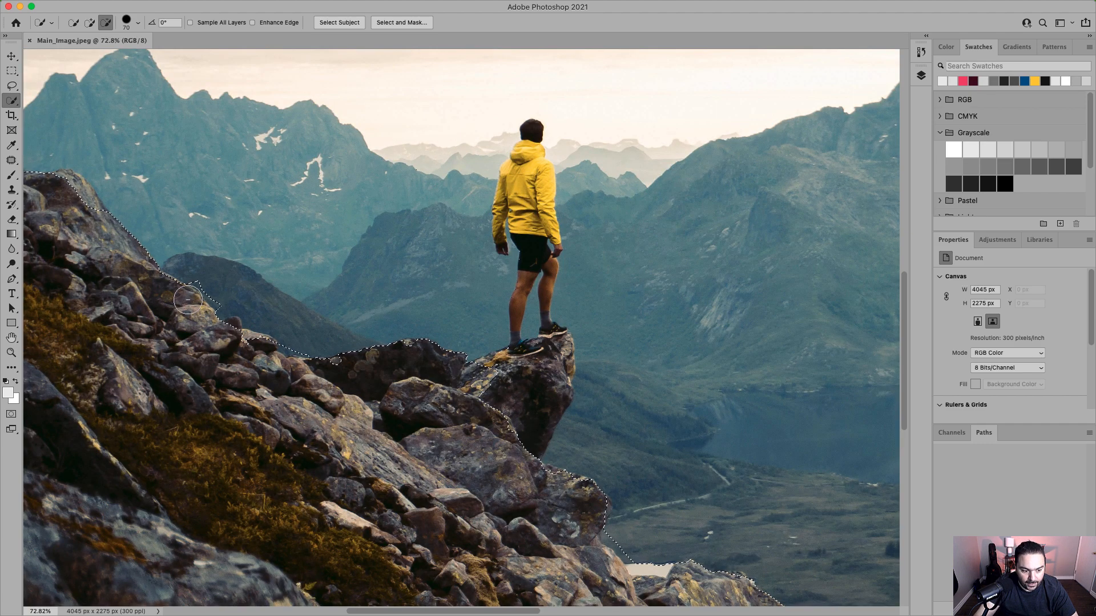
pyautogui.scroll(3, 188, 300)
pyautogui.press('[')
pyautogui.press('[')
pyautogui.press('[')
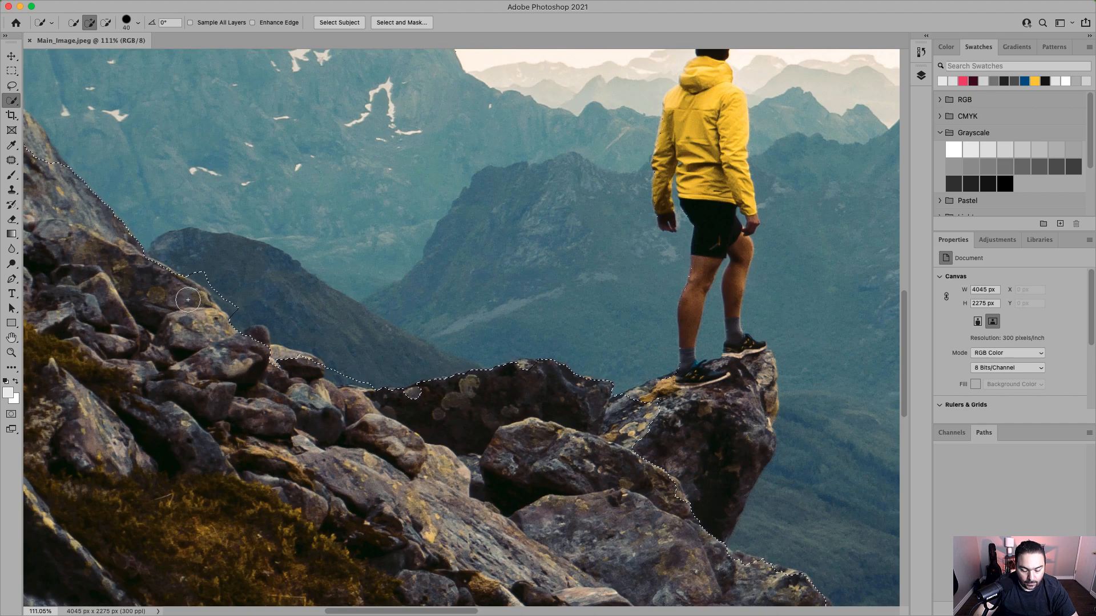
pyautogui.press('alt')
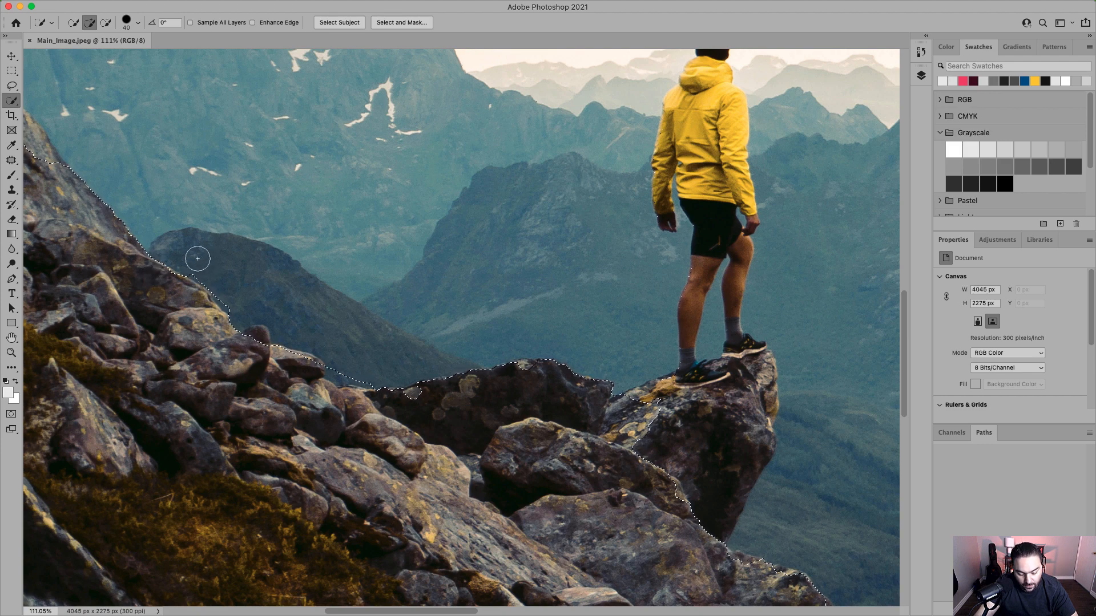
pyautogui.press('alt')
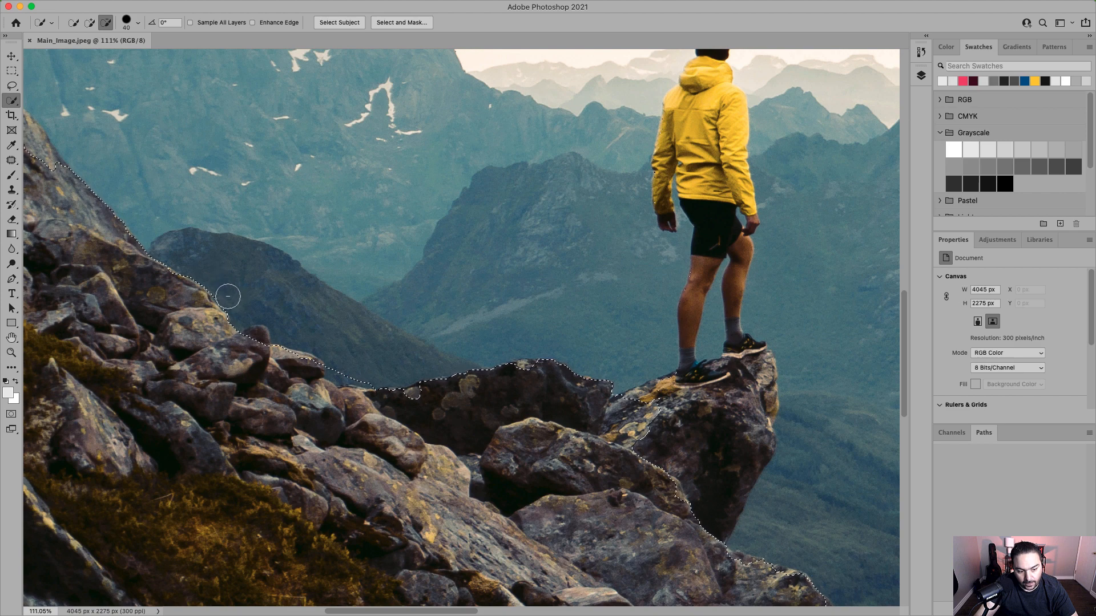
# Refine the selection along the small rocks and dark boulder by subtracting background spill and adding the missed boulder edge.
pyautogui.scroll(3, 391, 367)
pyautogui.scroll(2, 283, 321)
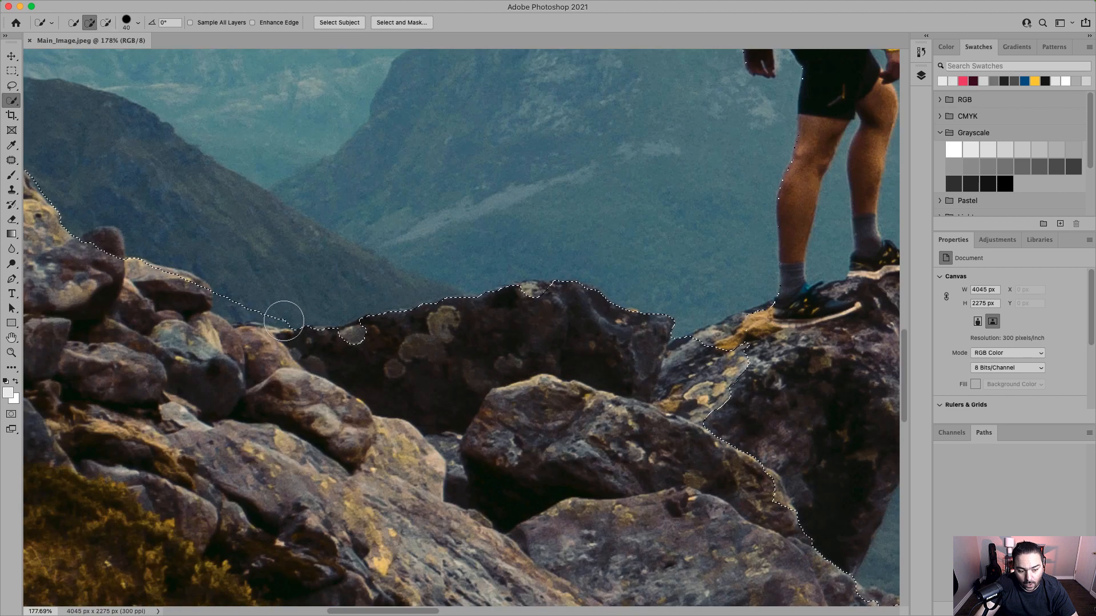
pyautogui.press('alt')
pyautogui.moveTo(283, 311)
pyautogui.mouseDown()
pyautogui.moveTo(228, 286)
pyautogui.moveTo(242, 299)
pyautogui.mouseUp()
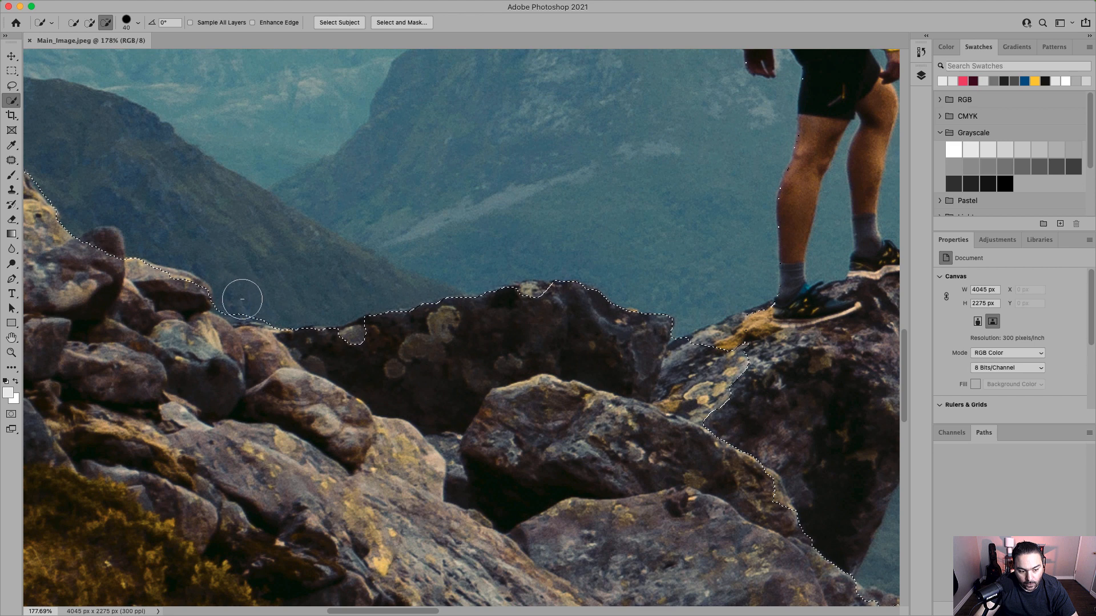
pyautogui.moveTo(154, 294); pyautogui.dragTo(173, 293)
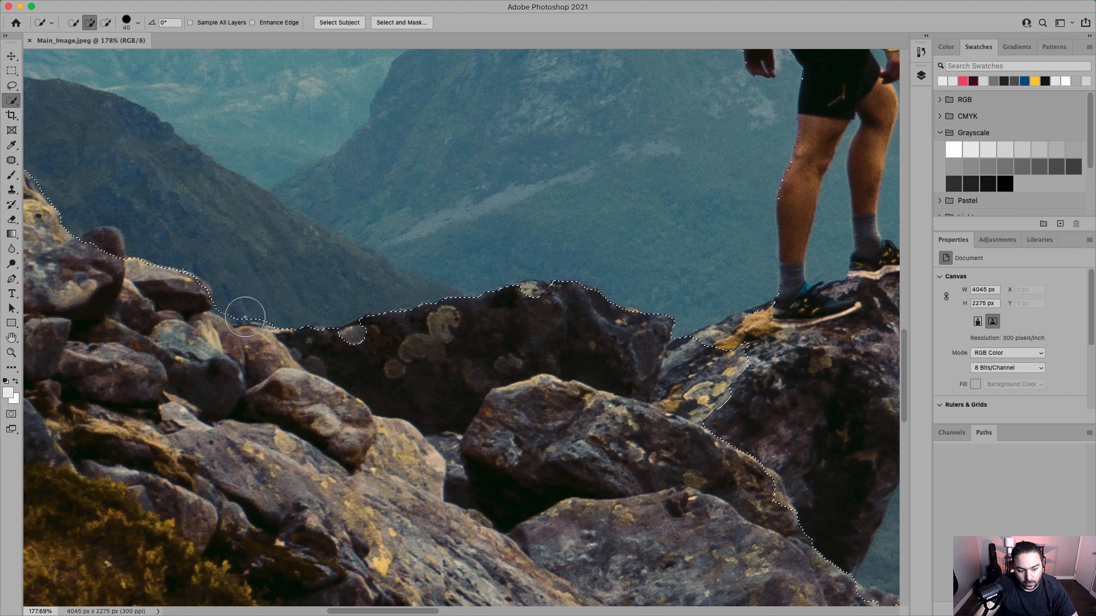
pyautogui.moveTo(245, 316); pyautogui.dragTo(362, 338)
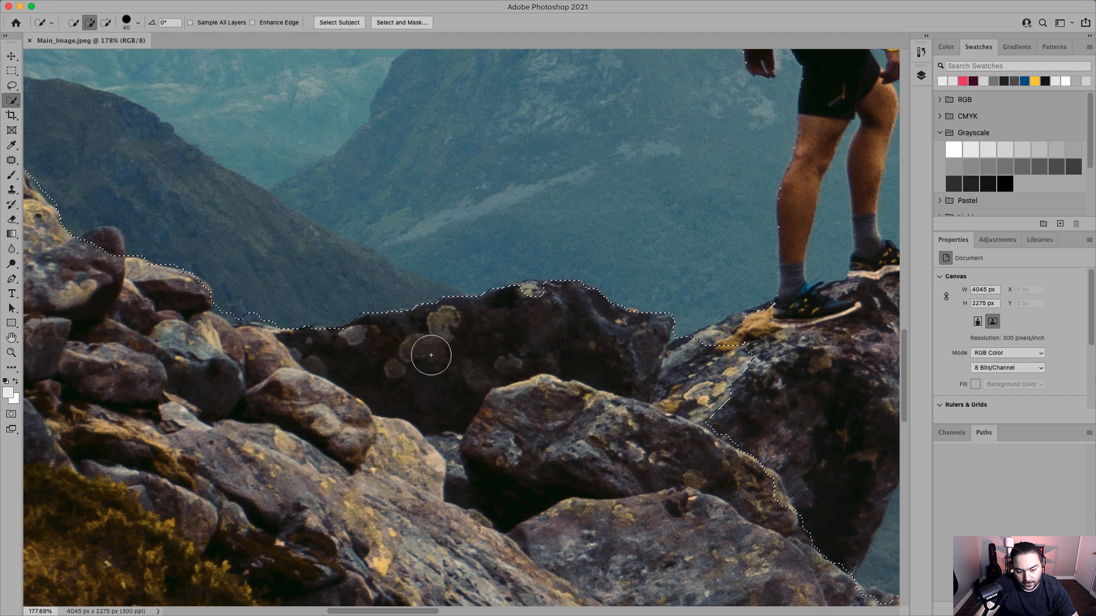
# Add the overhanging rock beneath the hiker's feet to the selection, including its outer edge.
pyautogui.hscroll(5, 366, 358)
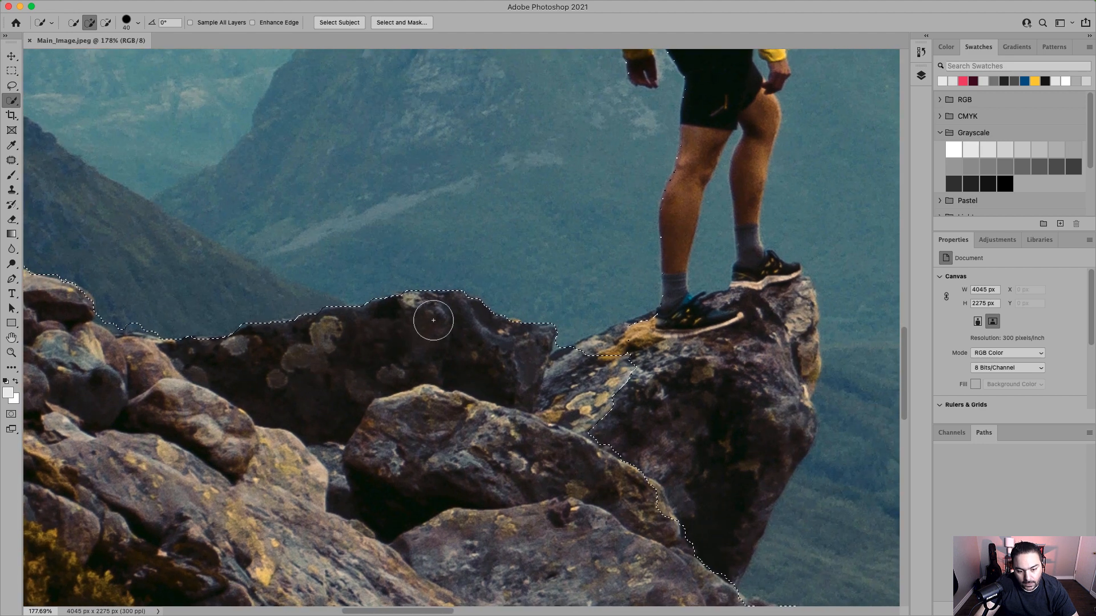
pyautogui.moveTo(440, 342); pyautogui.dragTo(317, 324)
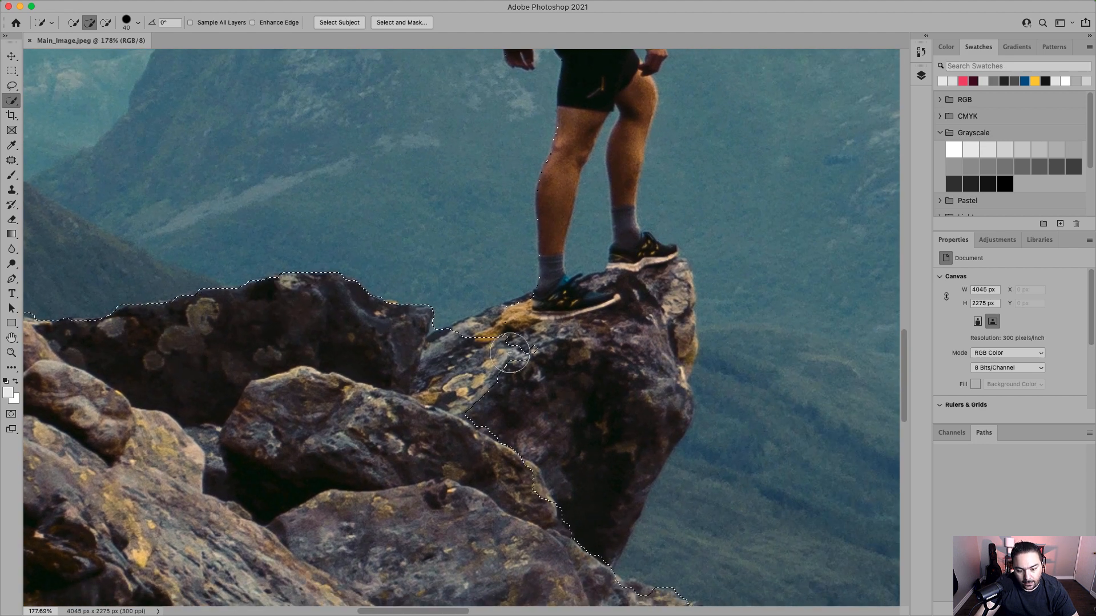
pyautogui.moveTo(502, 397); pyautogui.dragTo(551, 331)
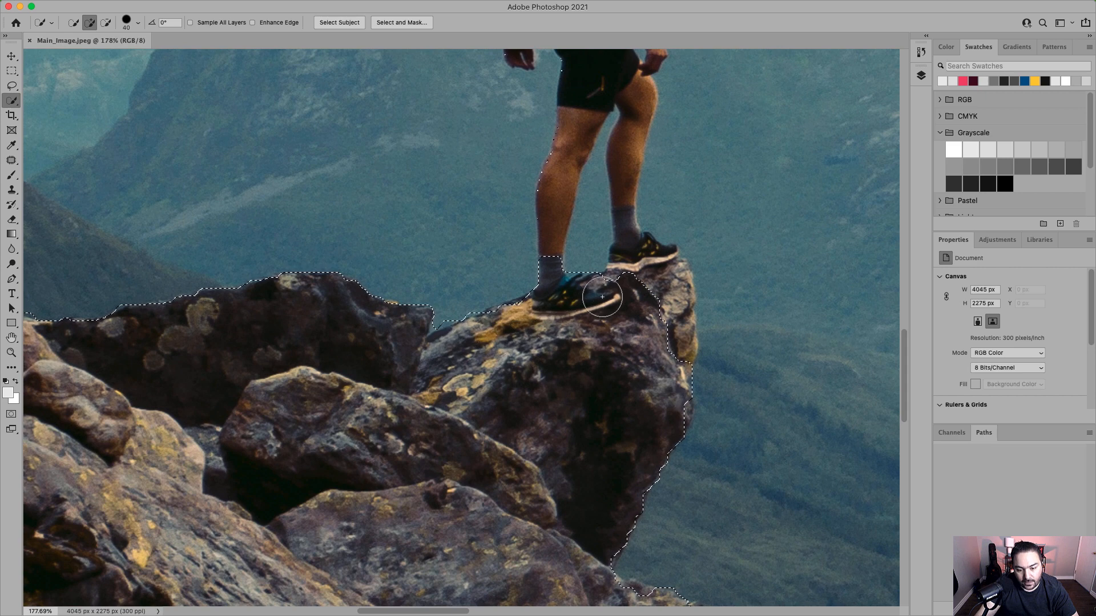
pyautogui.moveTo(603, 297)
pyautogui.mouseDown()
pyautogui.moveTo(640, 294)
pyautogui.moveTo(659, 277)
pyautogui.moveTo(672, 337)
pyautogui.mouseUp()
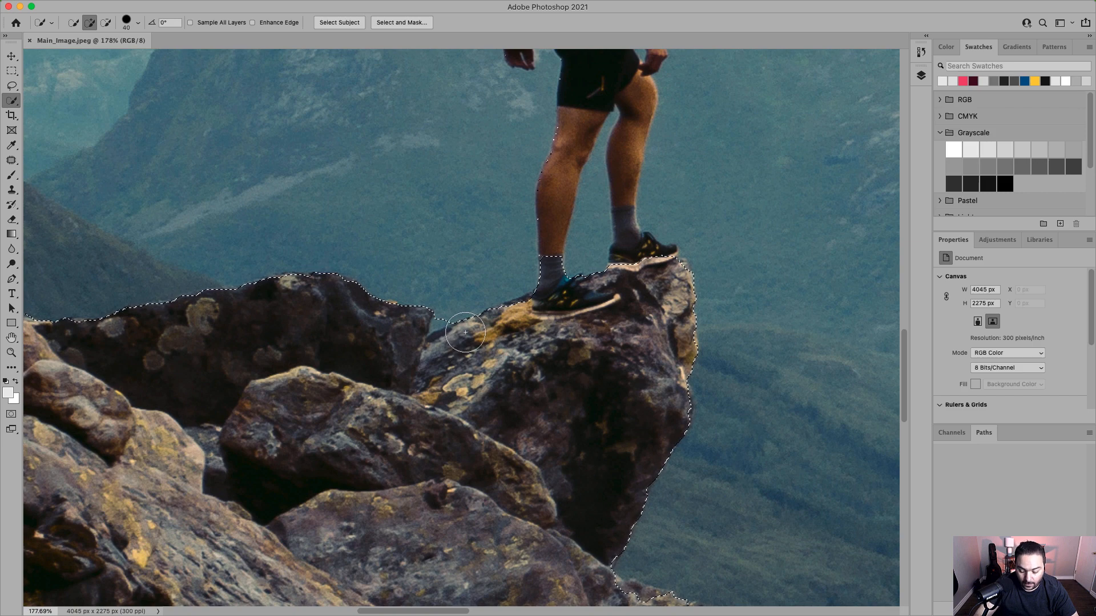
# Reduce the brush to 9 and subtract the wedge of background between the dark boulder and the overhanging rock.
pyautogui.press('[')
pyautogui.press('[')
pyautogui.scroll(5, 450, 329)
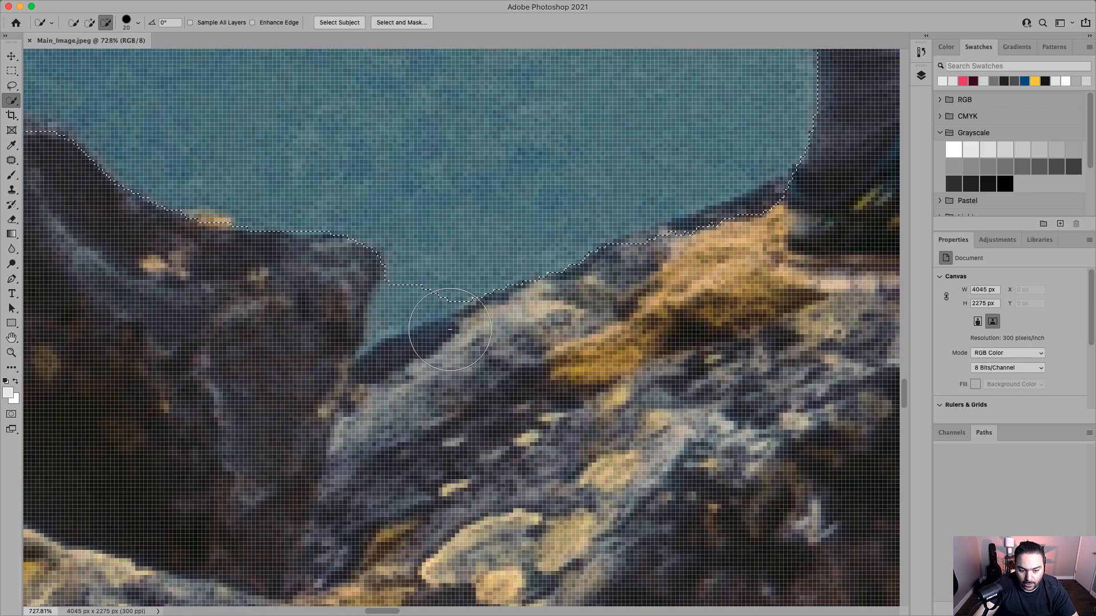
pyautogui.press('[')
pyautogui.press('[')
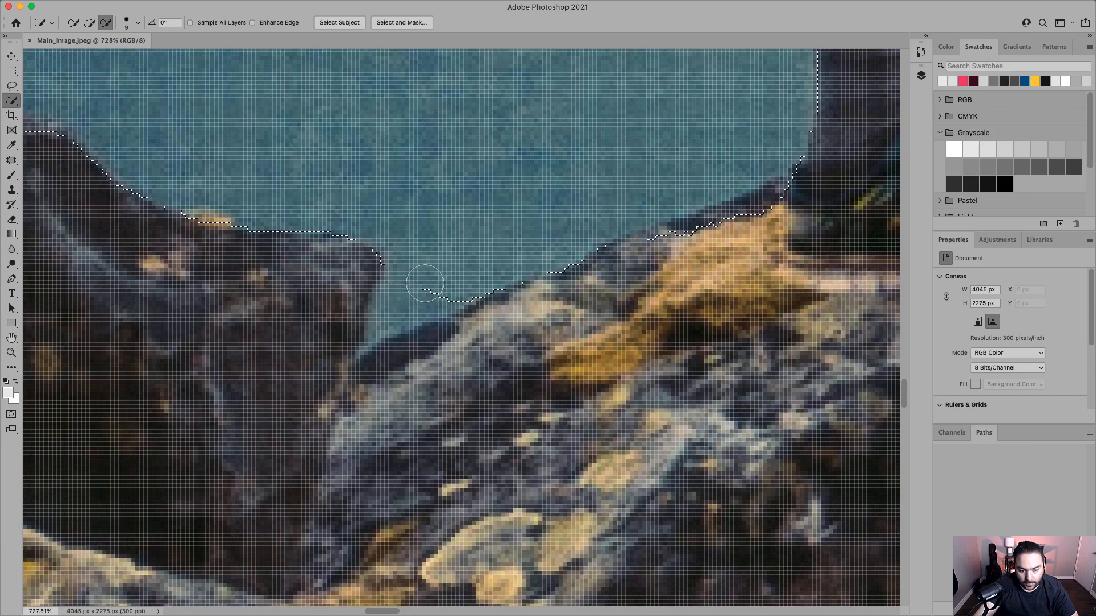
pyautogui.moveTo(425, 284); pyautogui.dragTo(377, 327)
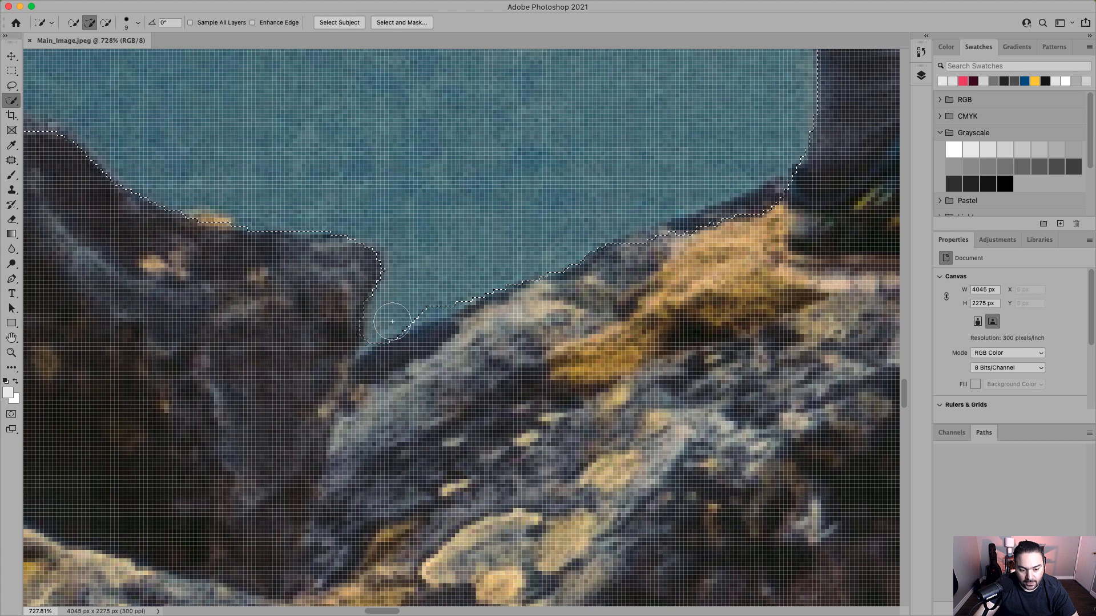
# Add the hiker's legs, shorts, yellow jacket and head to the selection.
pyautogui.scroll(-5, 371, 331)
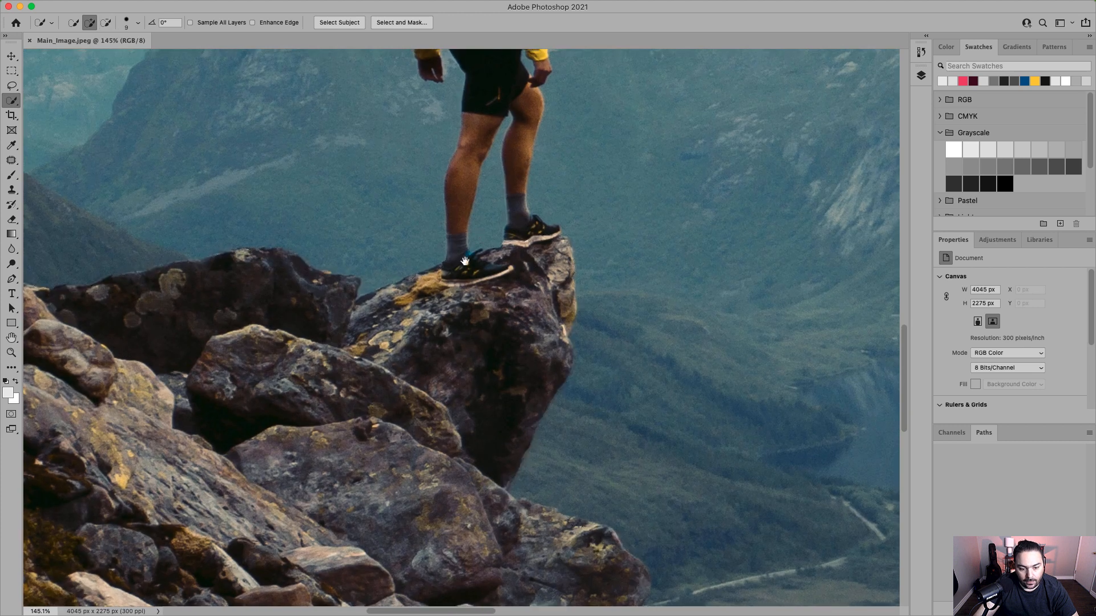
pyautogui.scroll(5, 371, 291)
pyautogui.hscroll(3, 371, 291)
pyautogui.moveTo(382, 300)
pyautogui.mouseDown()
pyautogui.moveTo(377, 362)
pyautogui.moveTo(390, 287)
pyautogui.mouseUp()
pyautogui.moveTo(416, 205)
pyautogui.mouseDown()
pyautogui.moveTo(395, 382)
pyautogui.moveTo(391, 119)
pyautogui.mouseUp()
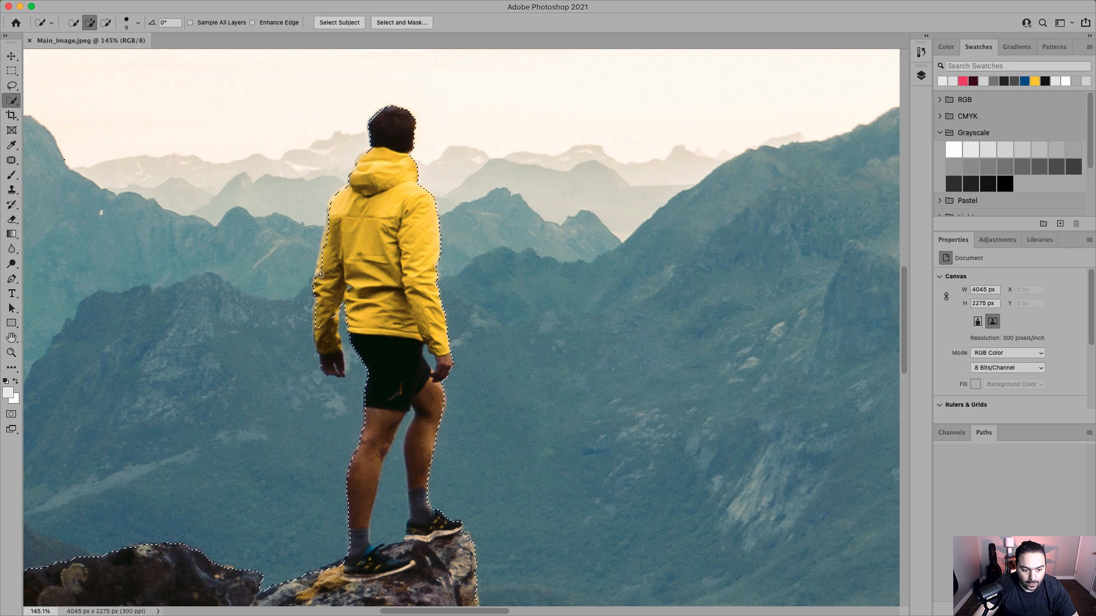
# Add the rest of the hiker's left hand to the selection and, with the brush at 7, subtract the gap between arm and jacket.
pyautogui.scroll(5, 329, 226)
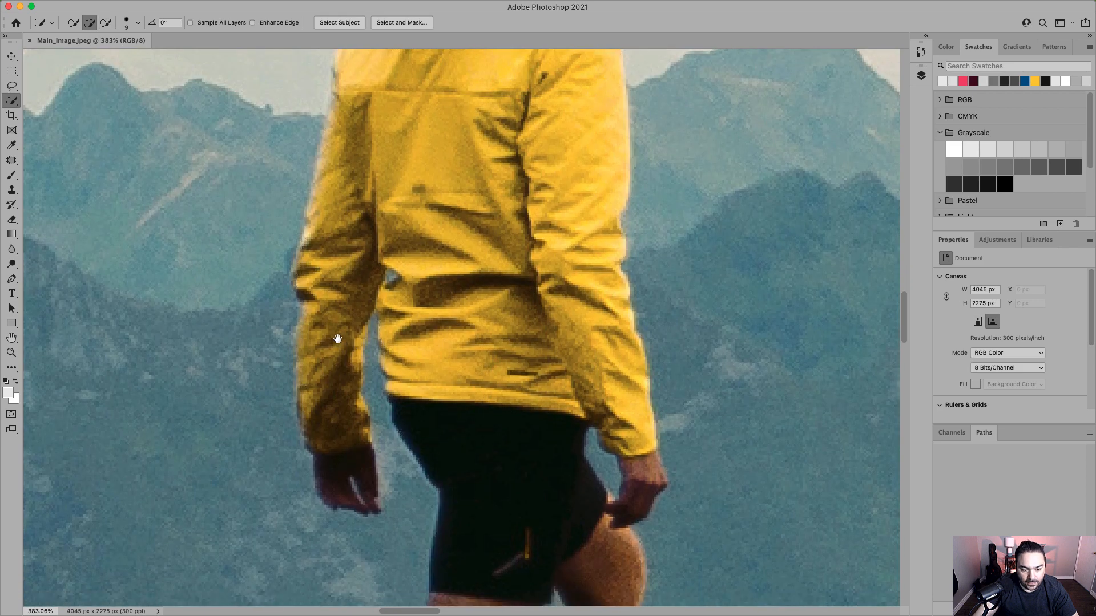
pyautogui.scroll(-2, 335, 337)
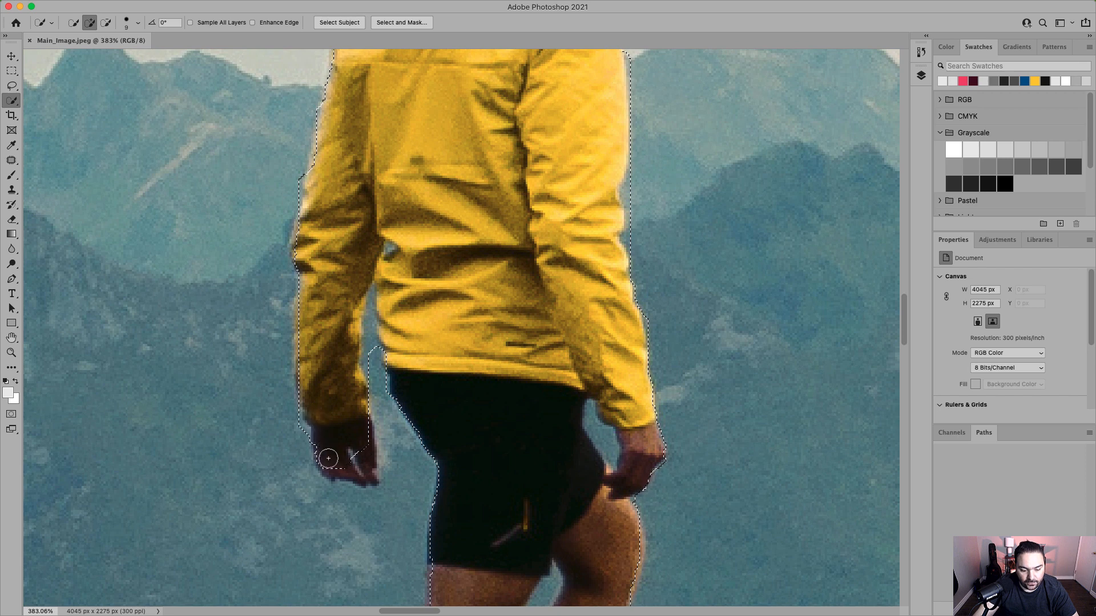
pyautogui.moveTo(337, 471); pyautogui.dragTo(352, 472)
pyautogui.moveTo(360, 418); pyautogui.dragTo(362, 409)
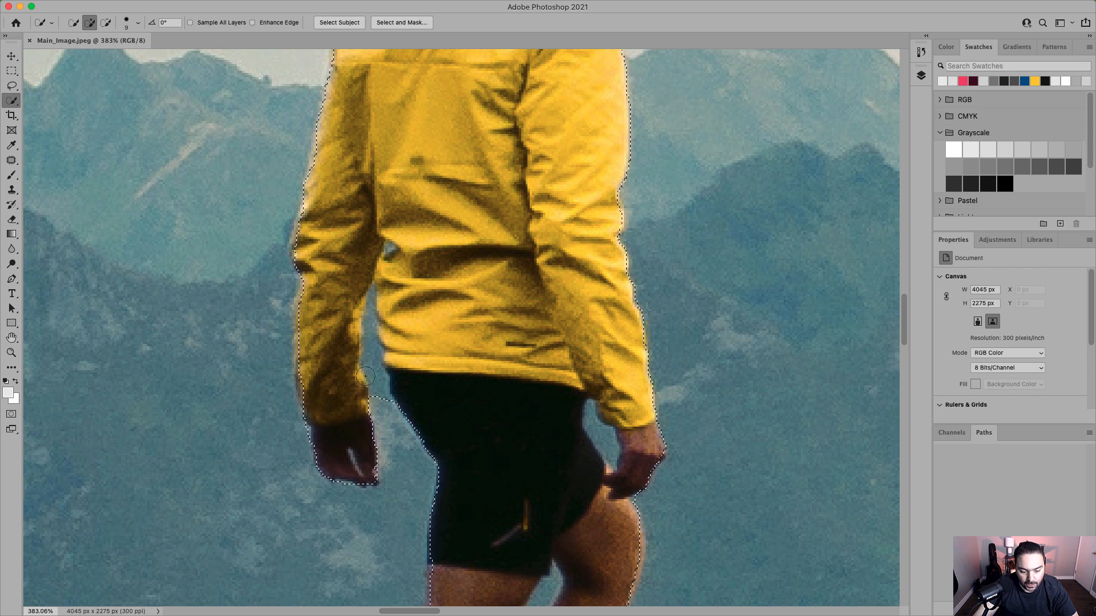
pyautogui.press('[')
pyautogui.press('[')
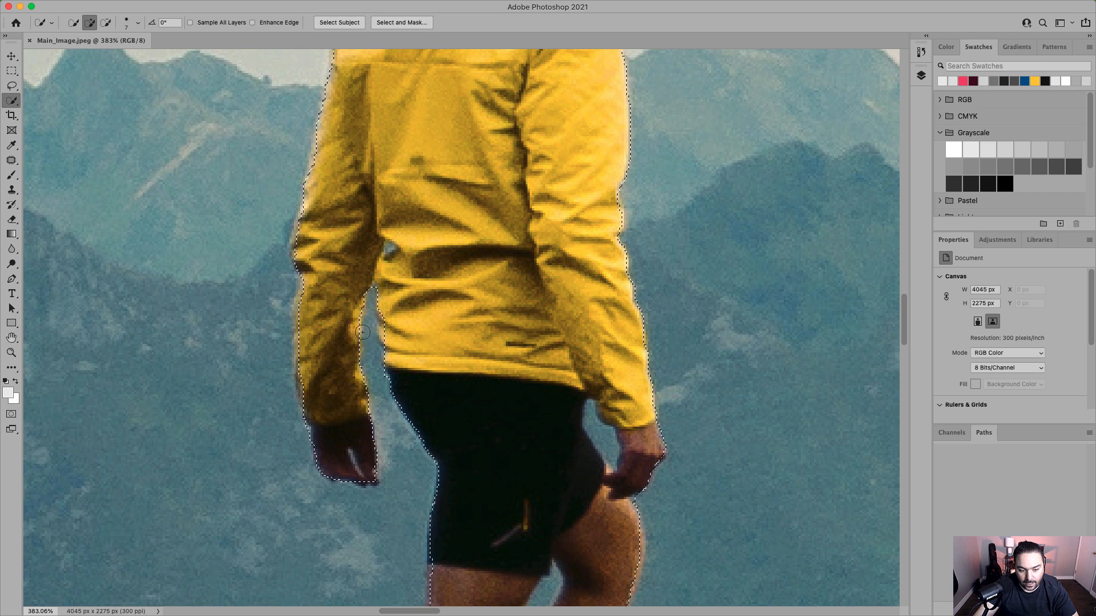
pyautogui.scroll(-2, 408, 360)
pyautogui.hscroll(2, 407, 361)
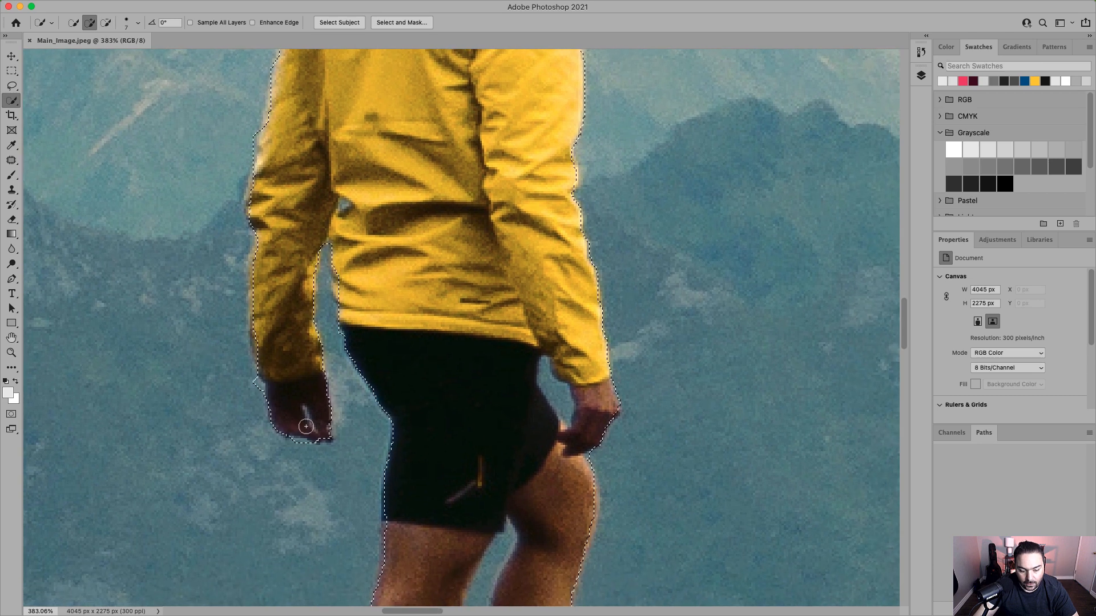
# Subtract the background between the hiker's legs up to the shorts, reducing the brush to 4 for the narrow part.
pyautogui.hscroll(3, 482, 372)
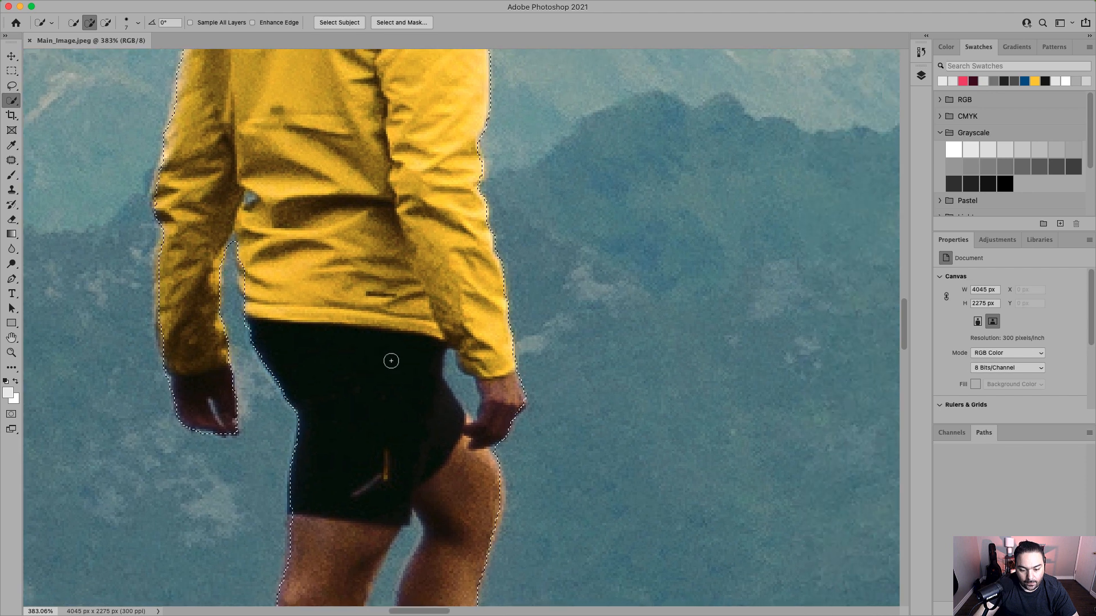
pyautogui.scroll(-10, 427, 386)
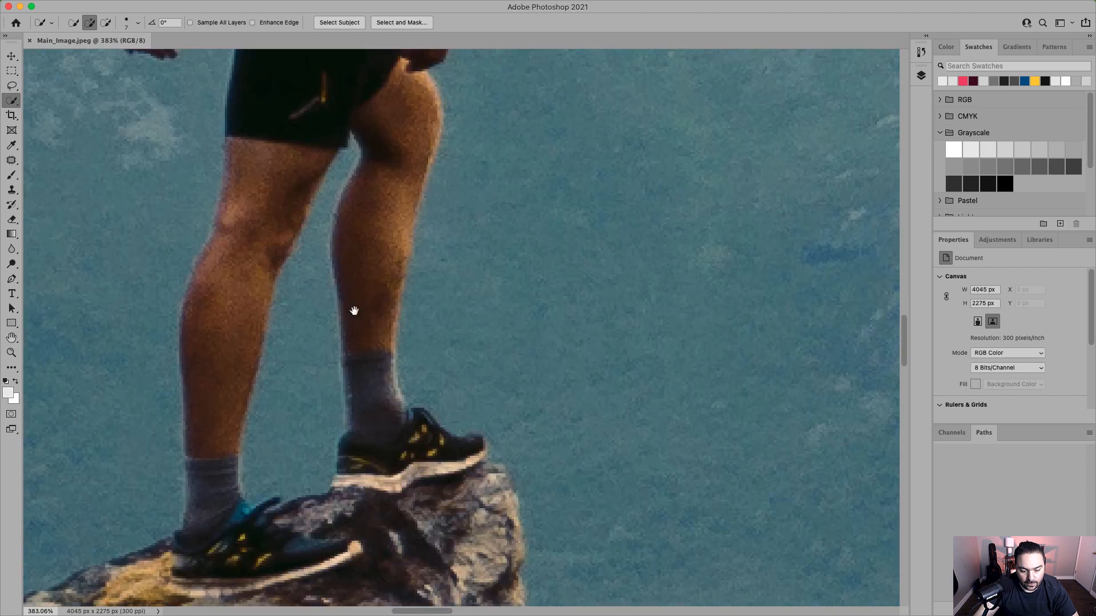
pyautogui.scroll(-1, 332, 315)
pyautogui.scroll(3, 324, 275)
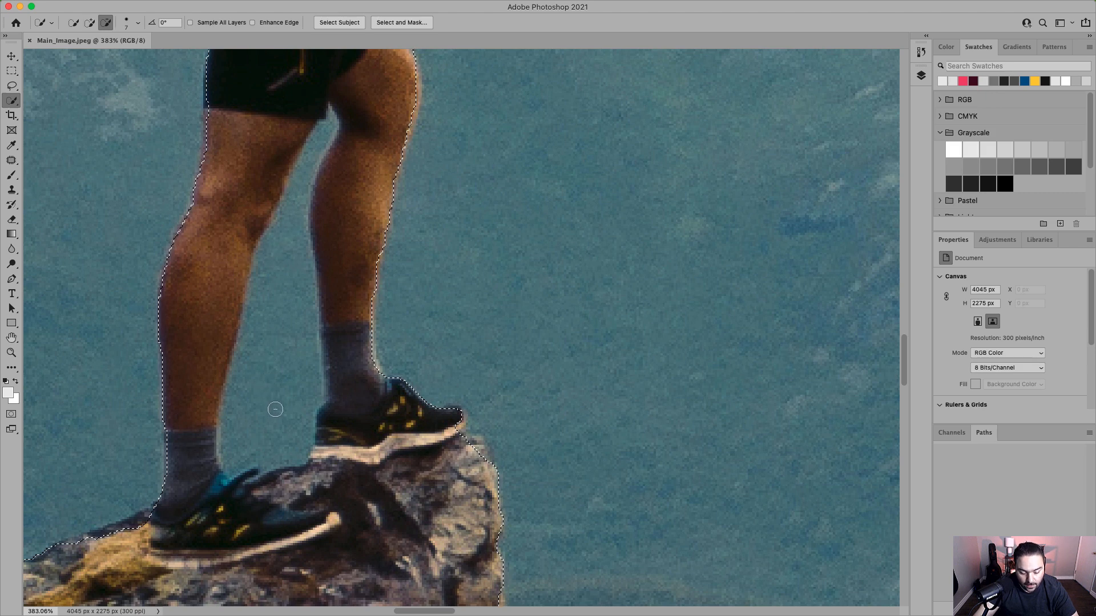
pyautogui.moveTo(276, 409); pyautogui.dragTo(283, 330)
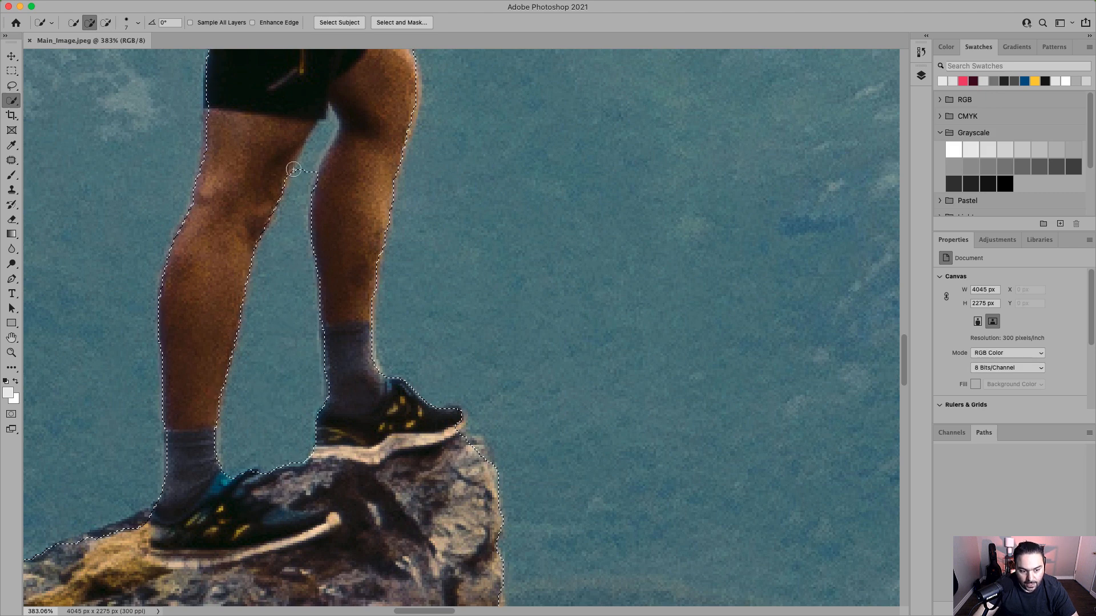
pyautogui.moveTo(323, 188); pyautogui.dragTo(314, 274)
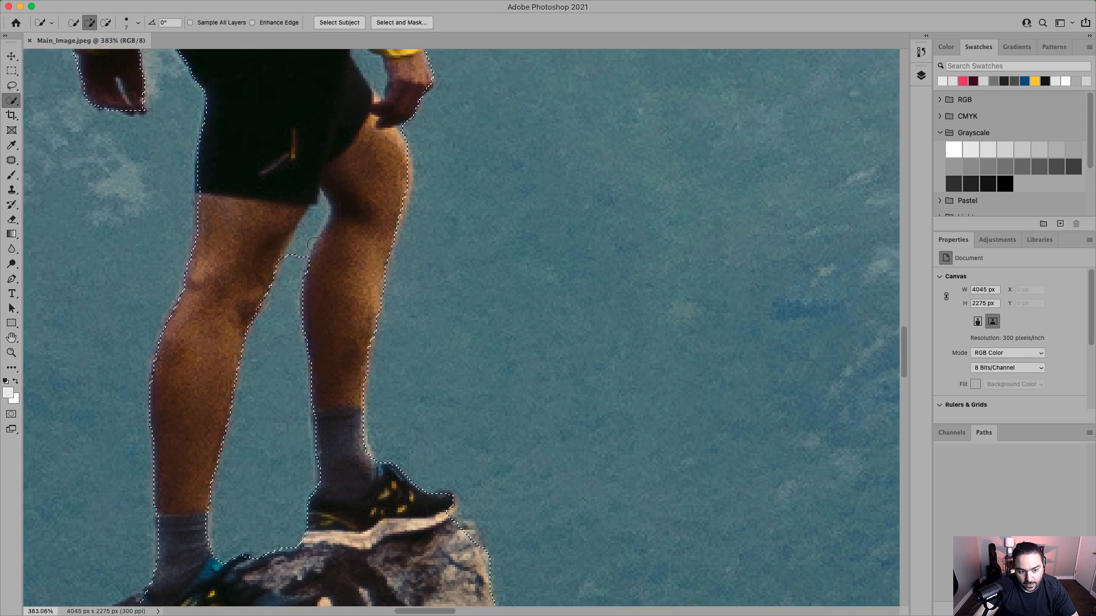
pyautogui.press('[')
pyautogui.press('[')
pyautogui.press('[')
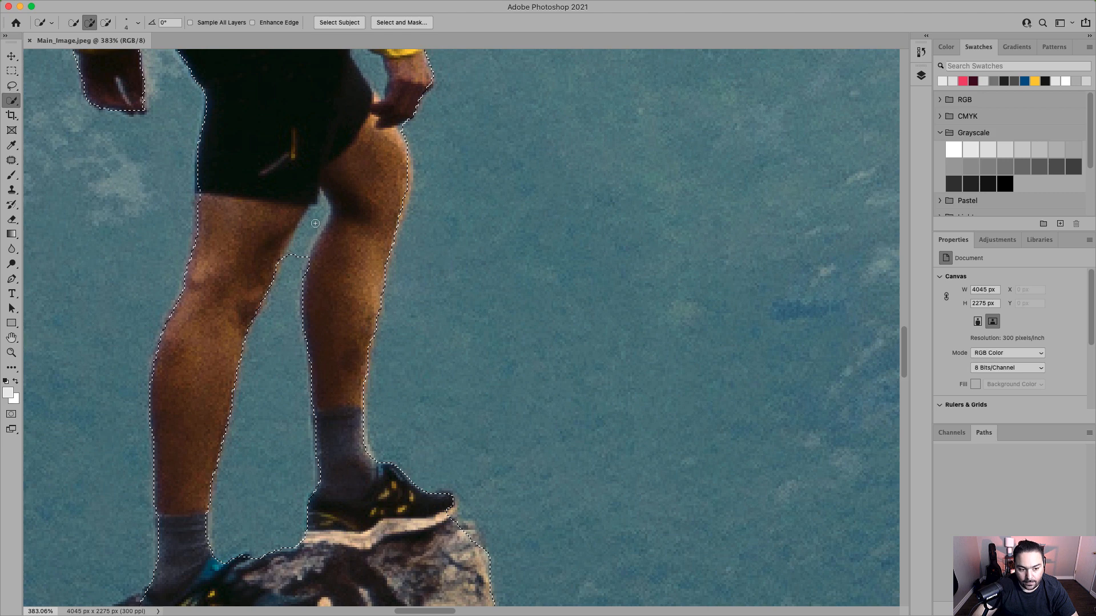
pyautogui.moveTo(291, 258); pyautogui.dragTo(298, 248)
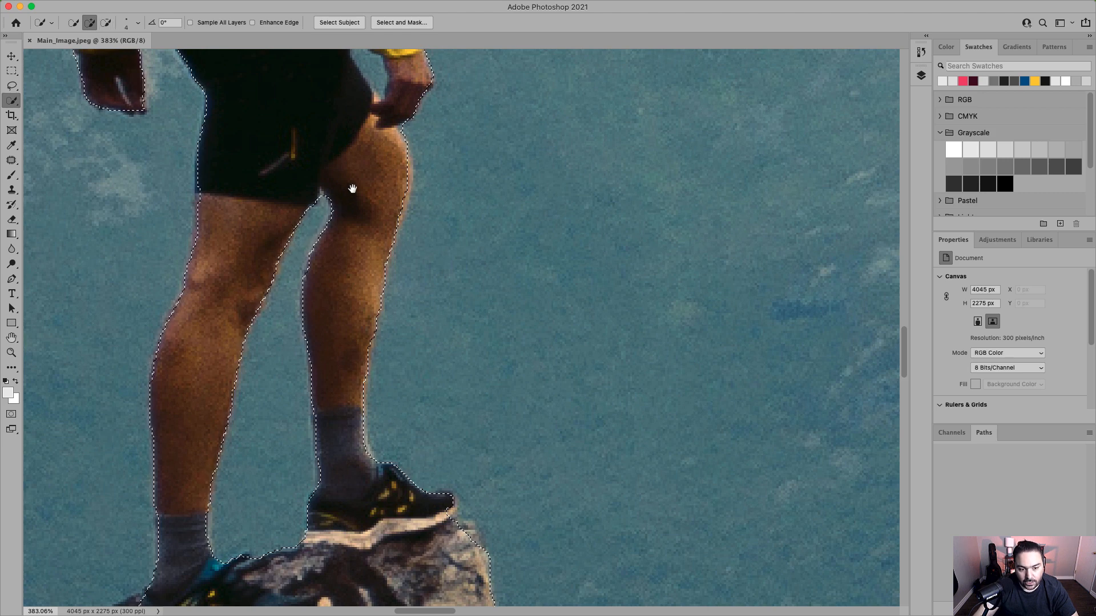
# Subtract the small background gap between the hiker's right wrist and the shorts from the selection.
pyautogui.moveTo(350, 190); pyautogui.dragTo(354, 318)
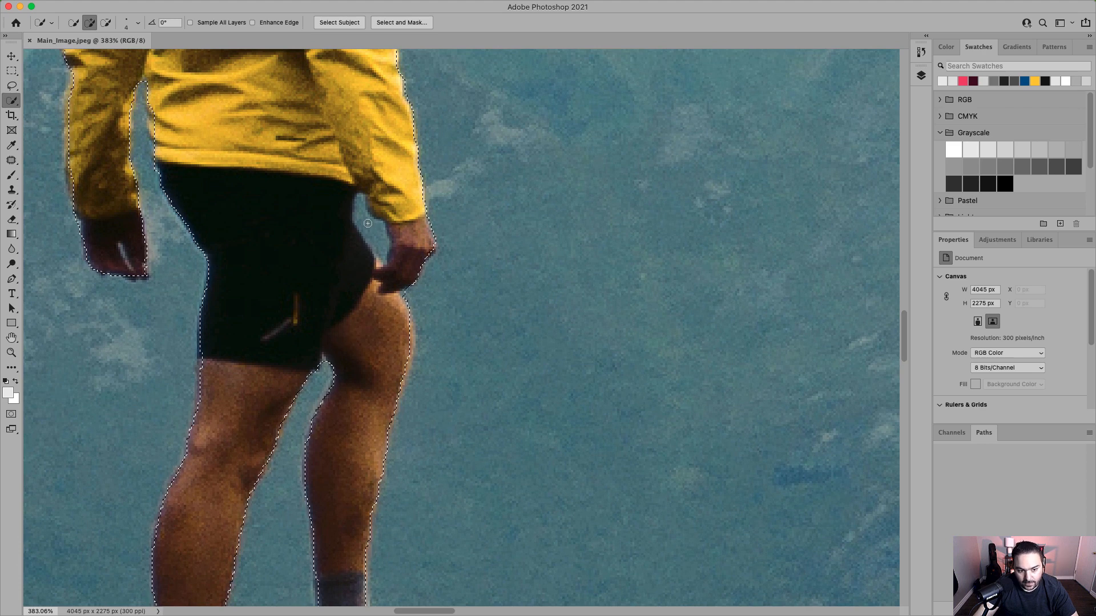
pyautogui.press('alt')
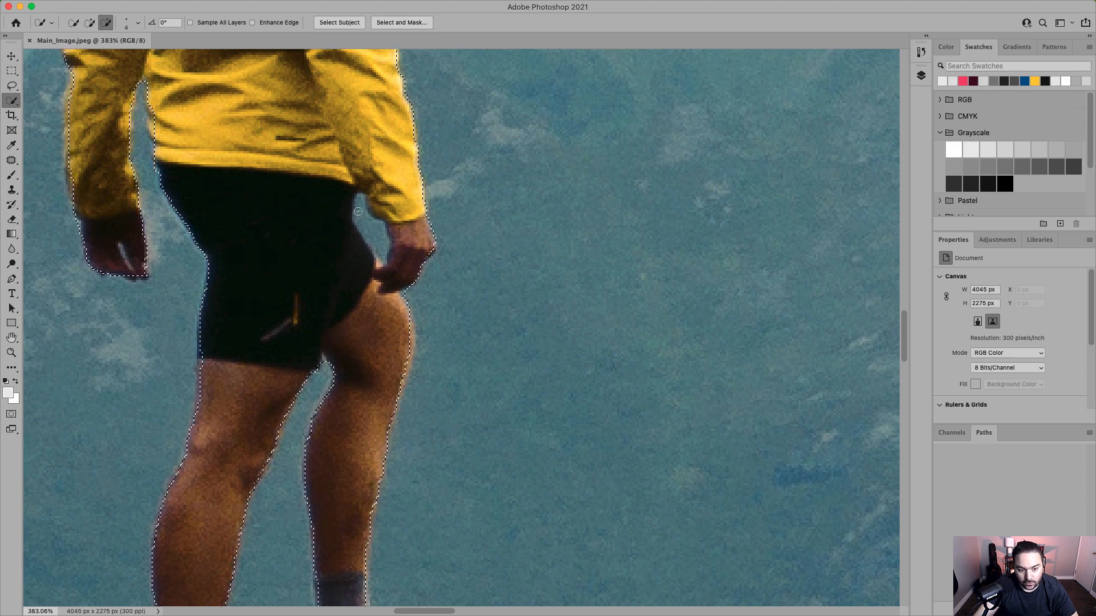
pyautogui.moveTo(361, 211)
pyautogui.mouseDown()
pyautogui.moveTo(370, 238)
pyautogui.moveTo(358, 200)
pyautogui.moveTo(379, 240)
pyautogui.mouseUp()
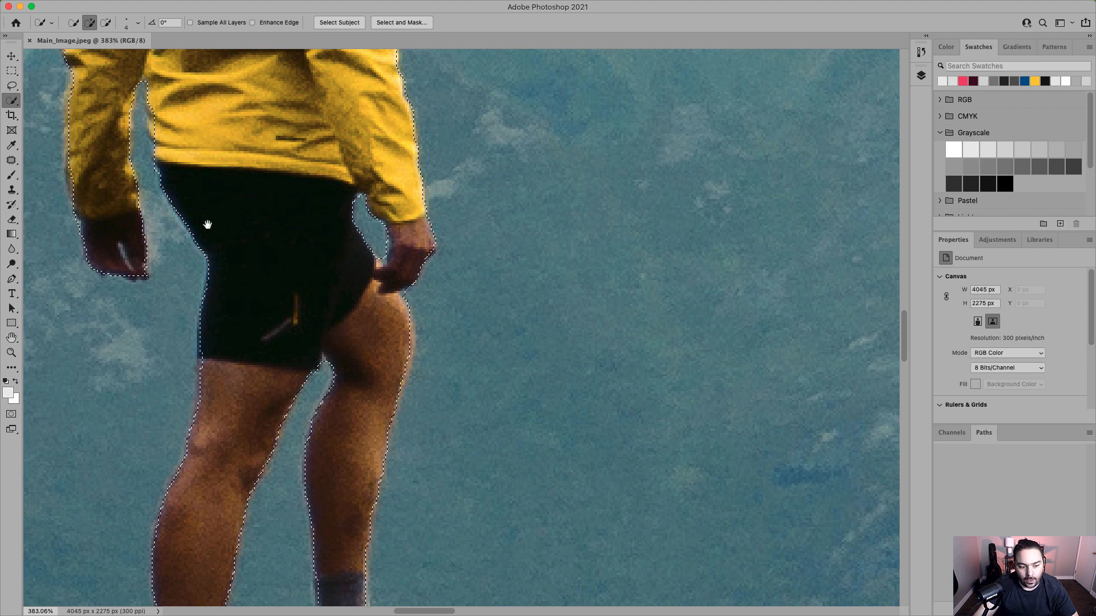
# Refine the selection edge around the hiker's head, subtracting the background beside the hair.
pyautogui.moveTo(207, 224); pyautogui.dragTo(242, 494)
pyautogui.moveTo(245, 215); pyautogui.dragTo(253, 484)
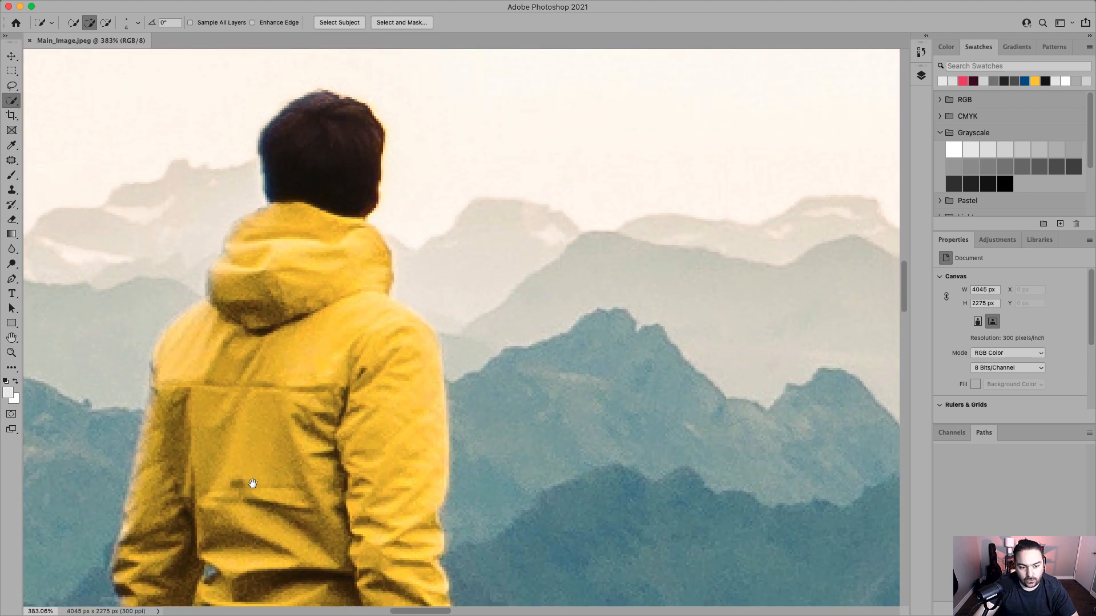
pyautogui.moveTo(323, 166); pyautogui.dragTo(330, 212)
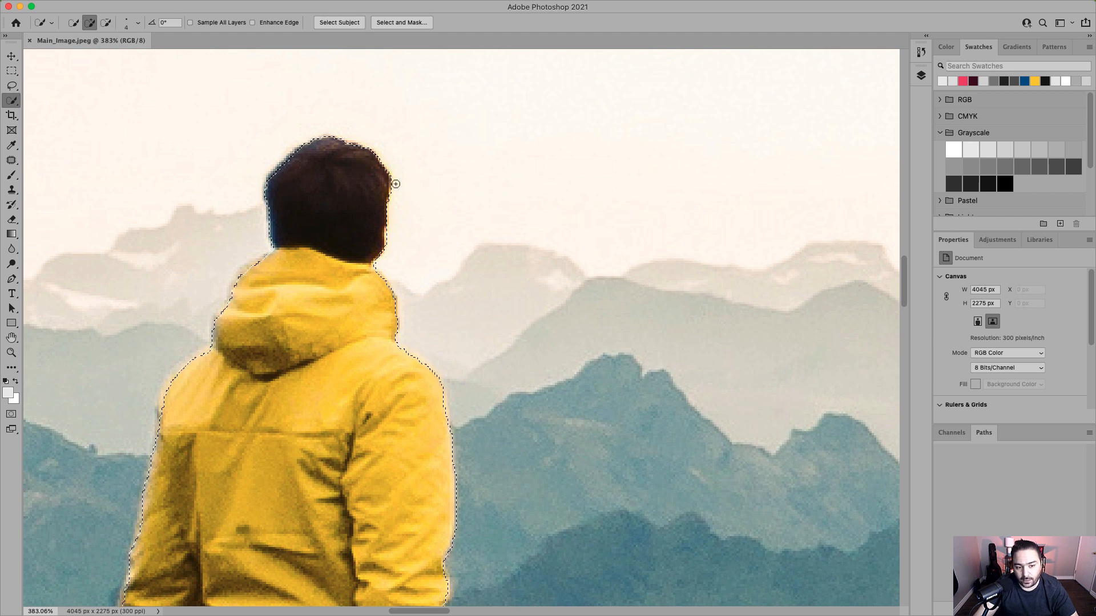
pyautogui.keyDown('alt'); pyautogui.click(281, 172); pyautogui.keyUp('alt')
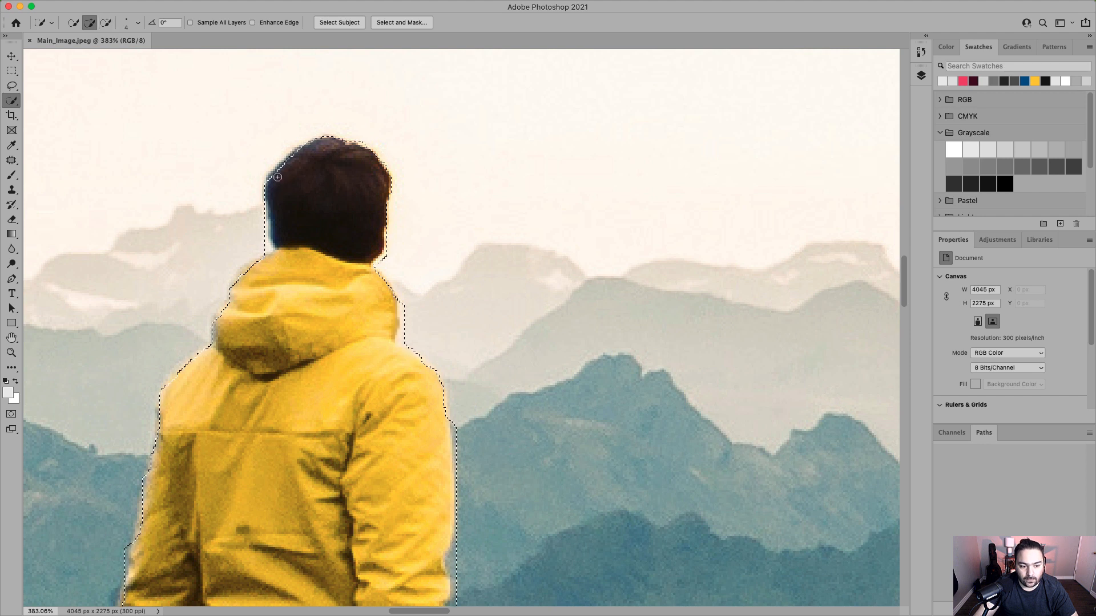
pyautogui.moveTo(335, 242); pyautogui.dragTo(295, 156)
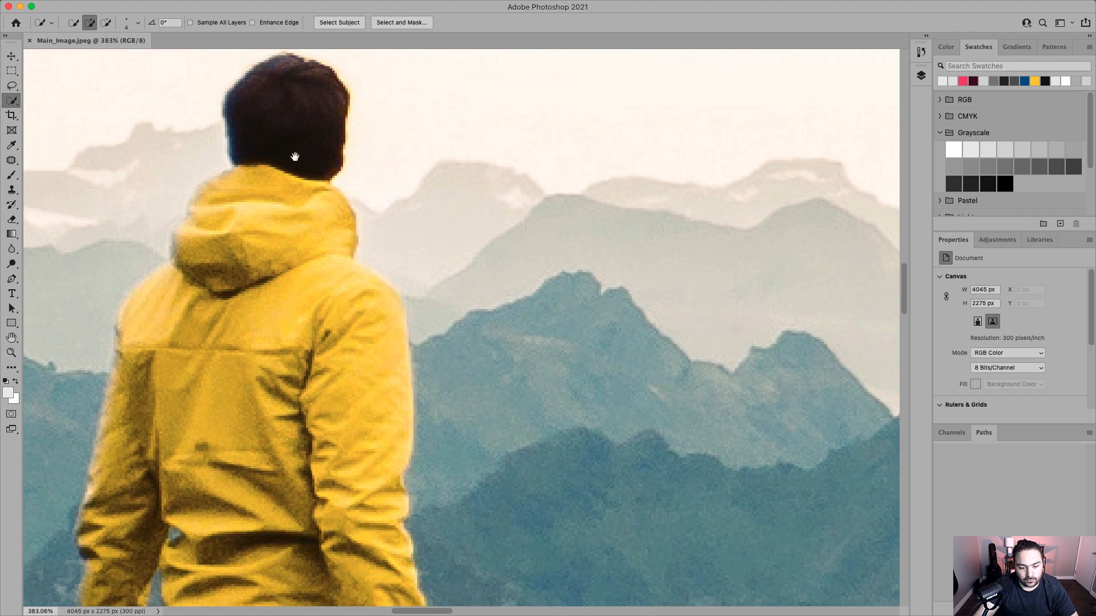
pyautogui.moveTo(352, 250); pyautogui.dragTo(302, 143)
# Tighten the selection around the hiker's shoes and the rock beneath them, subtracting the remaining background between the feet.
pyautogui.scroll(-5, 331, 291)
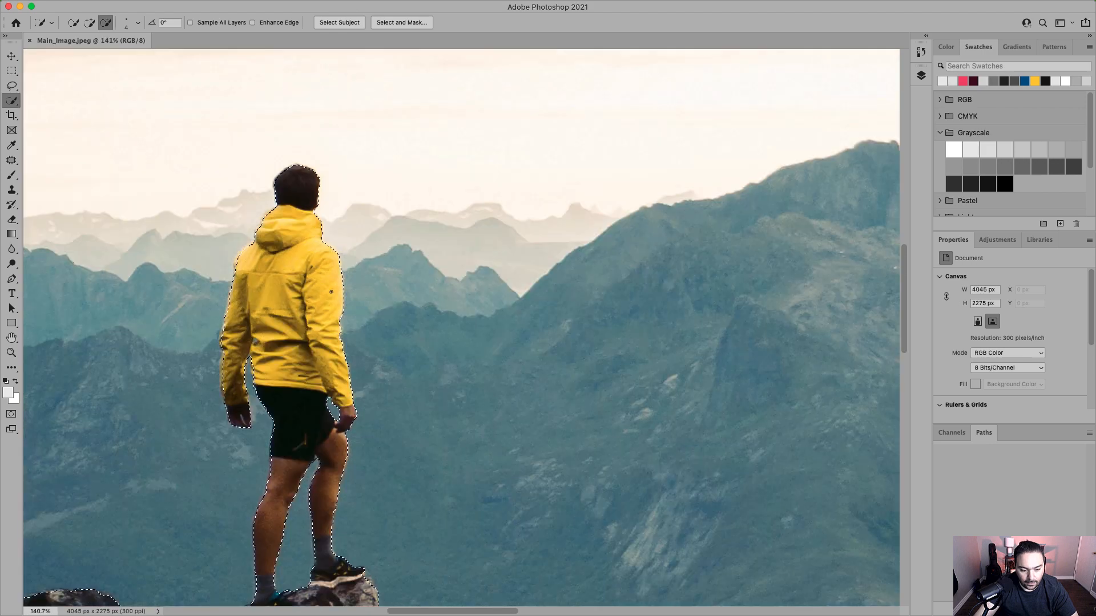
pyautogui.moveTo(359, 449); pyautogui.dragTo(335, 294)
pyautogui.moveTo(306, 368); pyautogui.dragTo(348, 303)
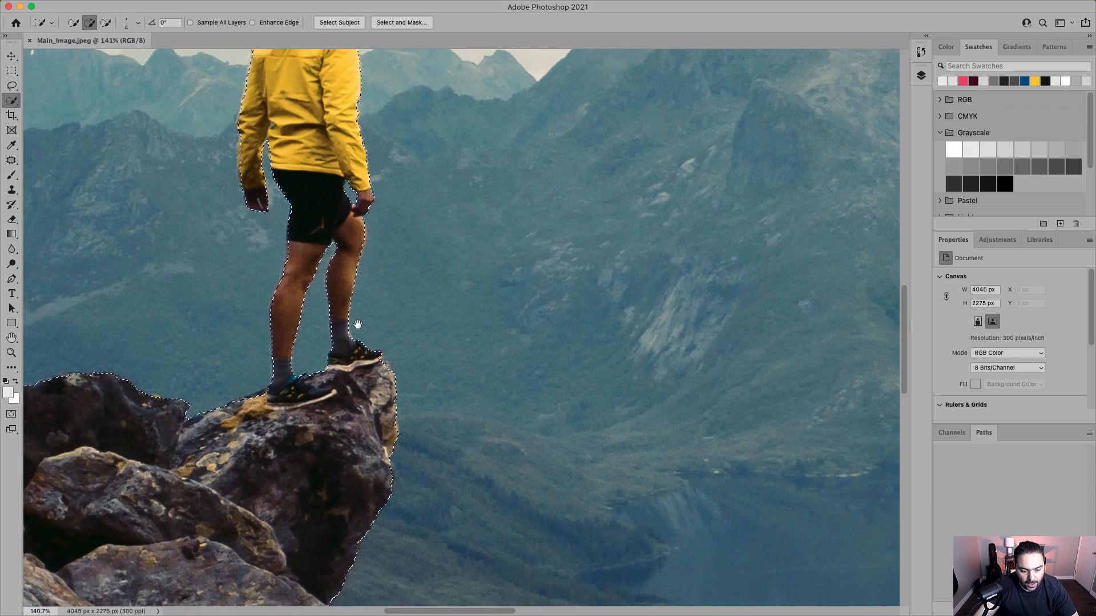
pyautogui.scroll(5, 402, 359)
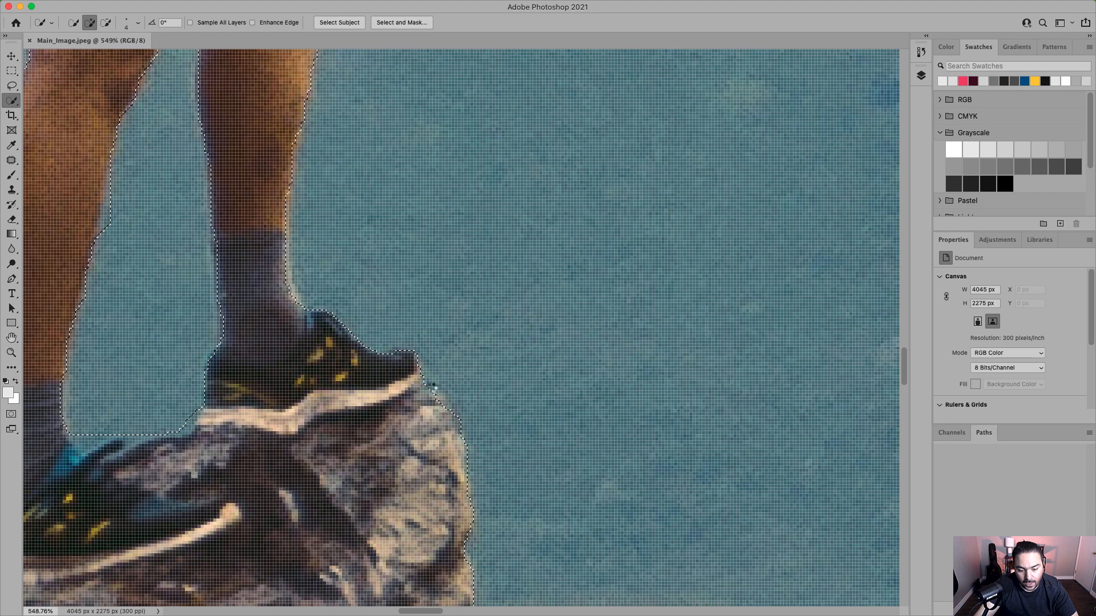
pyautogui.scroll(-5, 311, 387)
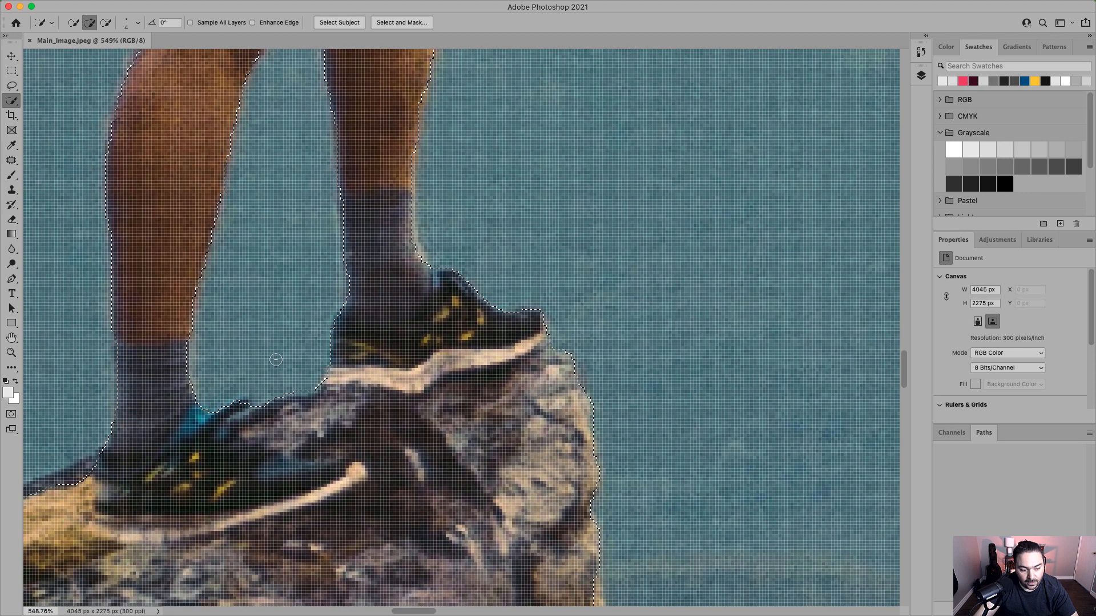
# Set the brush to 10 and subtract the background spill along the lower rock slope down to the image's bottom edge.
pyautogui.scroll(-5, 420, 270)
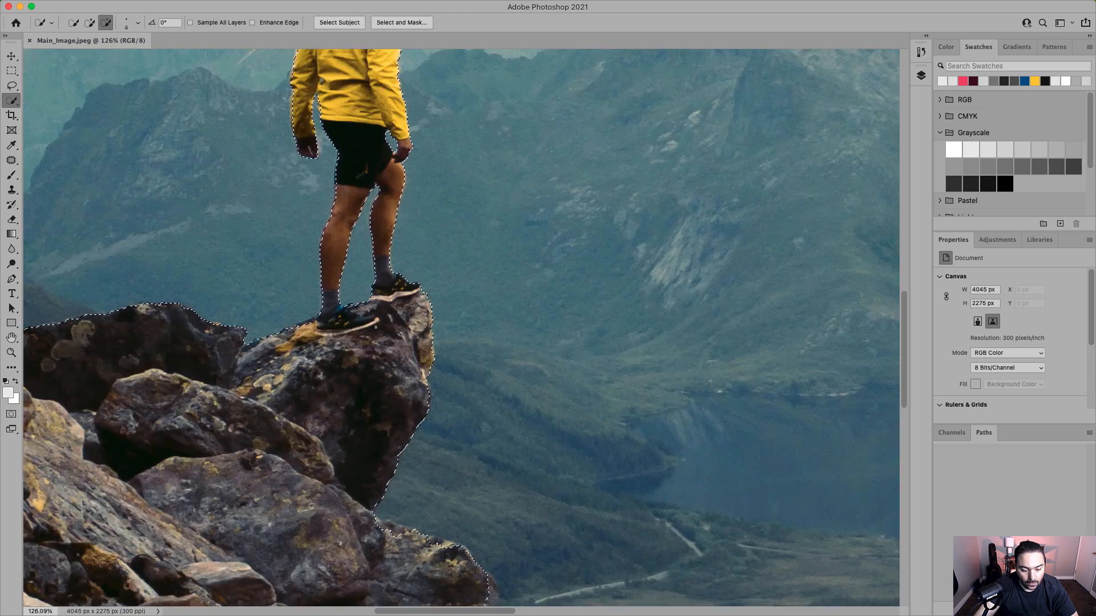
pyautogui.scroll(3, 369, 284)
pyautogui.scroll(2, 390, 404)
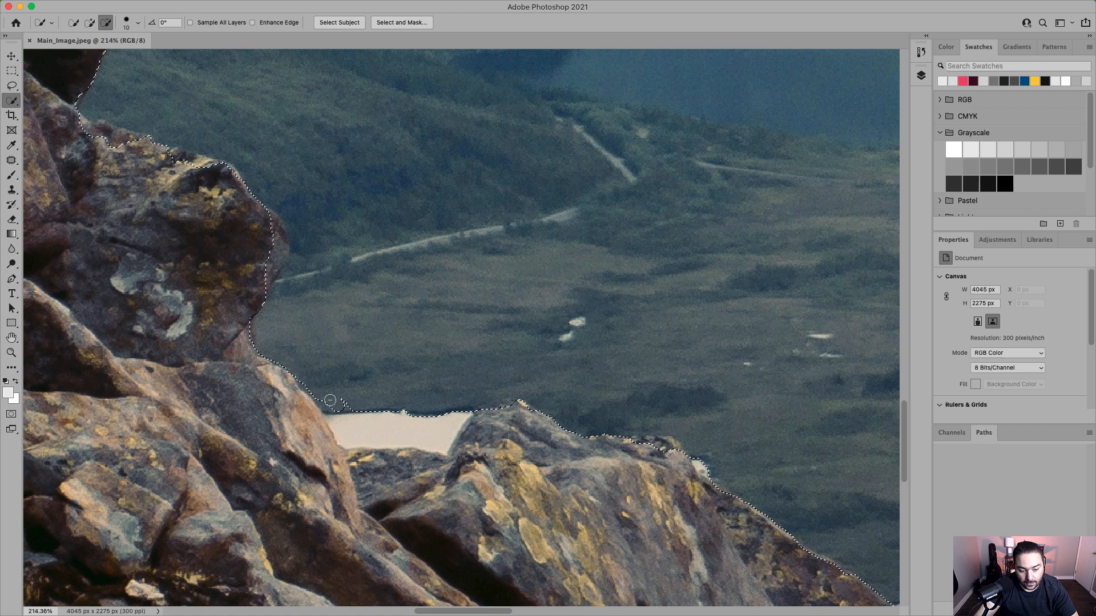
pyautogui.moveTo(423, 396); pyautogui.dragTo(304, 372)
pyautogui.moveTo(562, 481)
pyautogui.mouseDown()
pyautogui.moveTo(379, 398)
pyautogui.moveTo(308, 255)
pyautogui.mouseUp()
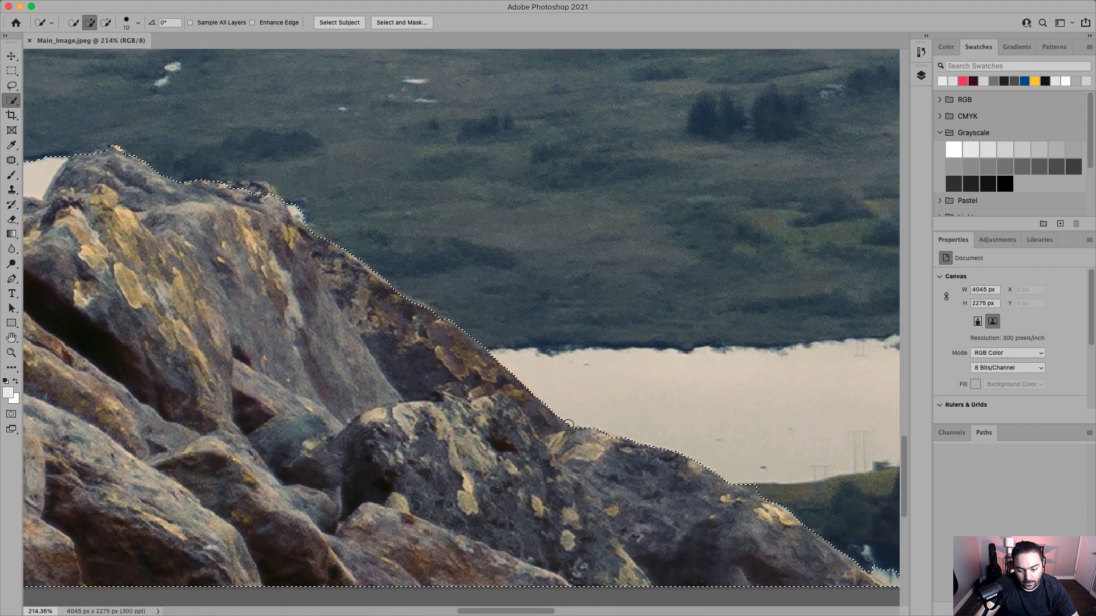
pyautogui.moveTo(582, 436)
pyautogui.mouseDown()
pyautogui.moveTo(431, 349)
pyautogui.moveTo(419, 328)
pyautogui.mouseUp()
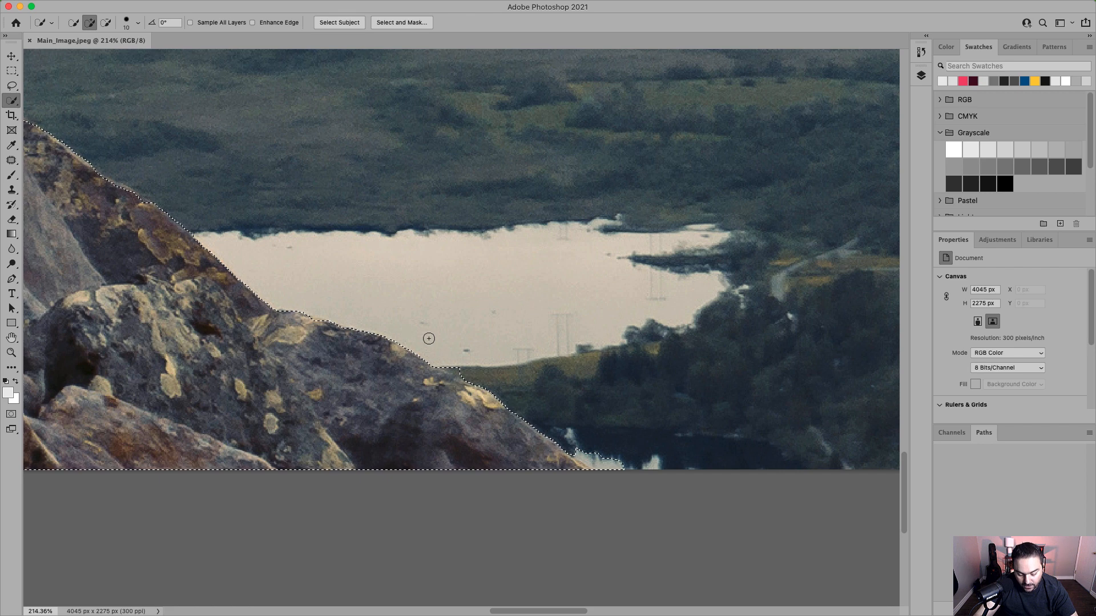
pyautogui.moveTo(406, 327); pyautogui.dragTo(356, 306)
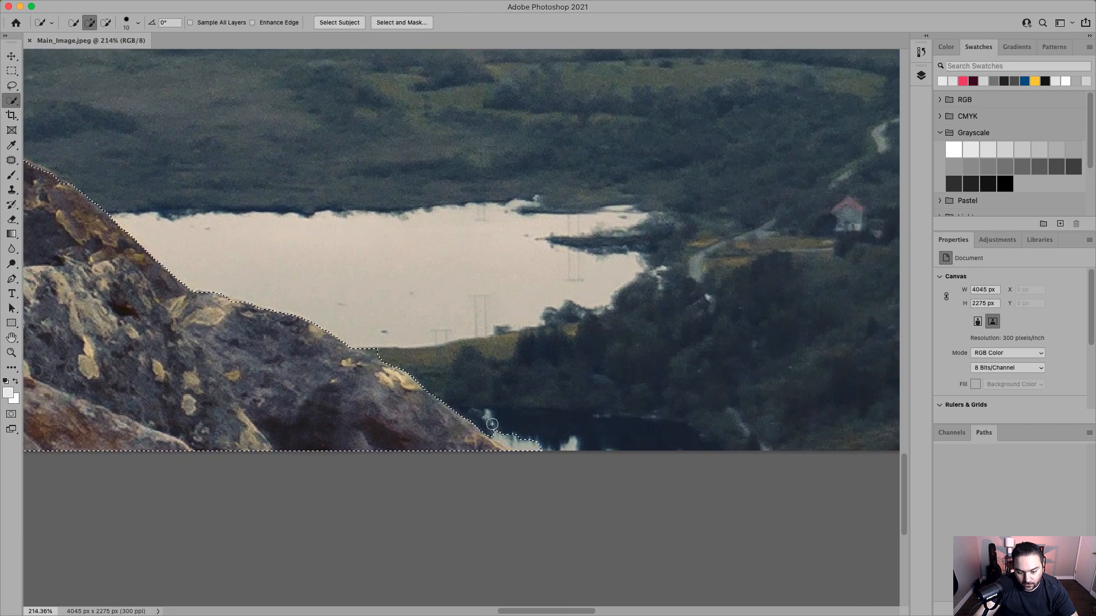
pyautogui.press('alt')
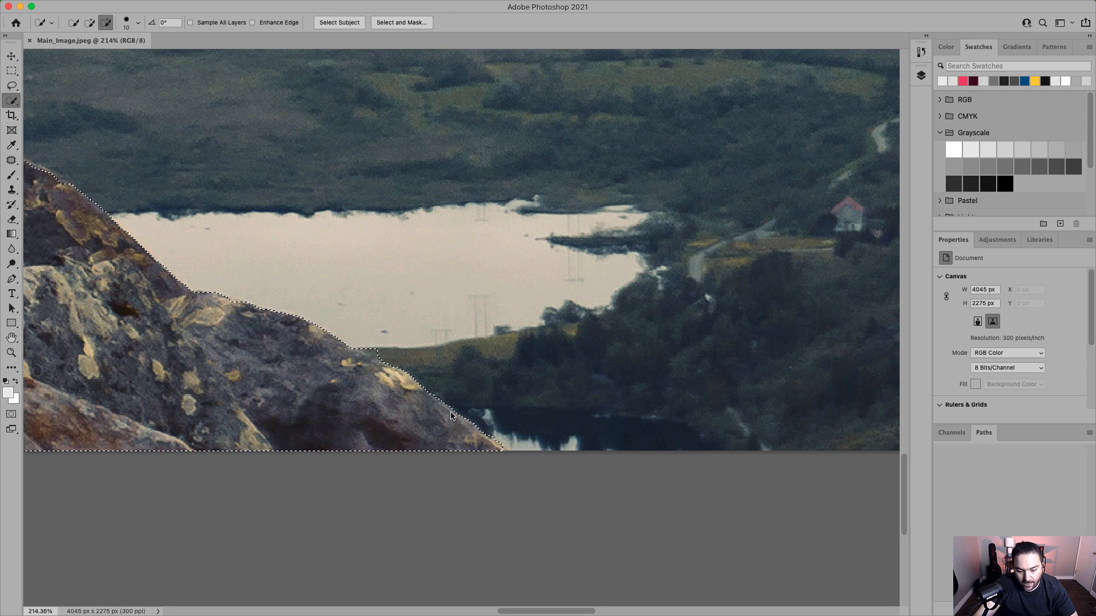
# Add the missed upper edge of the rocks at the image's left border to the selection.
pyautogui.scroll(-10, 451, 417)
pyautogui.scroll(3, 348, 401)
pyautogui.moveTo(278, 390); pyautogui.dragTo(384, 372)
pyautogui.scroll(4, 134, 258)
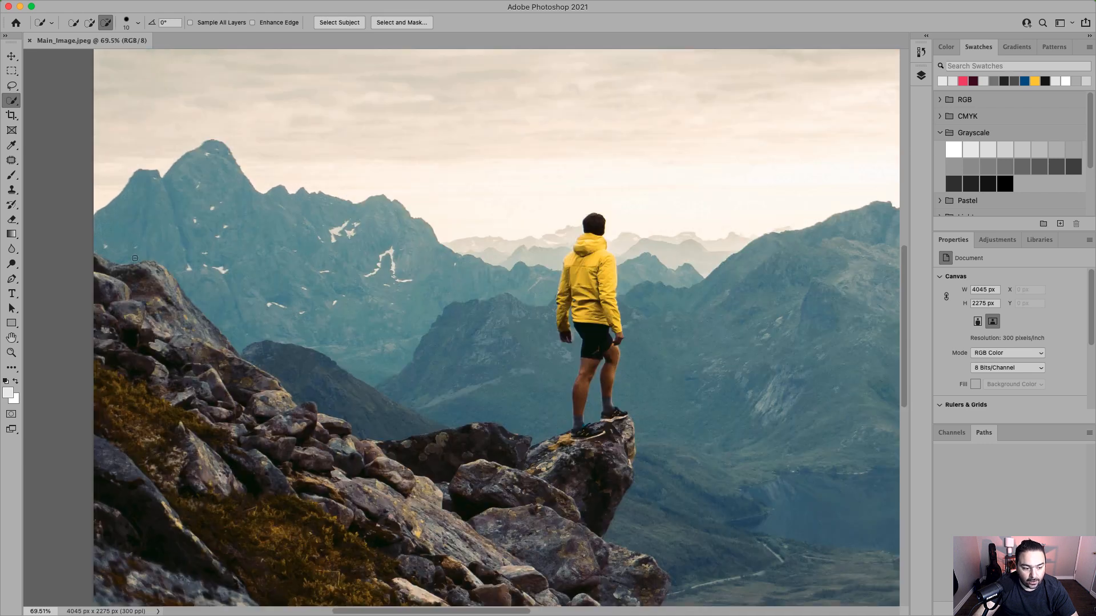
pyautogui.scroll(3, 134, 258)
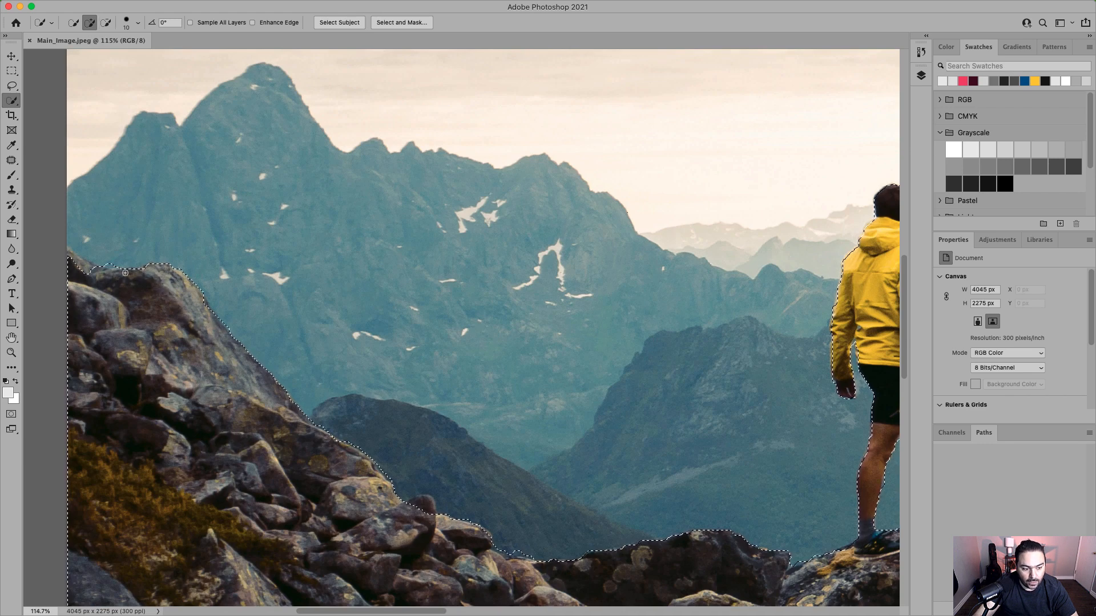
pyautogui.moveTo(125, 273); pyautogui.dragTo(78, 262)
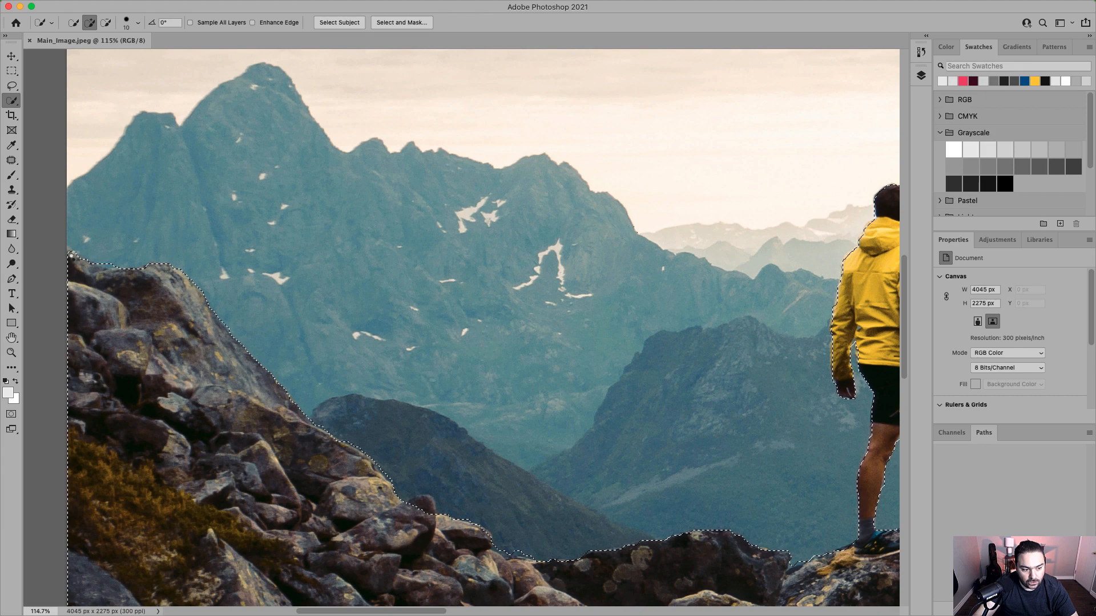
pyautogui.press('alt')
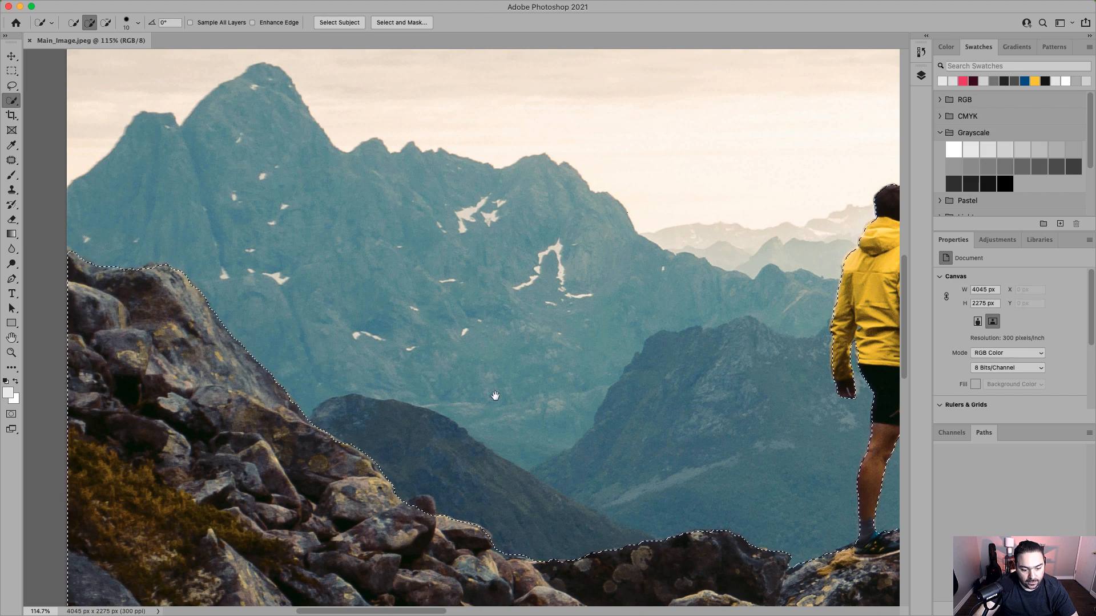
pyautogui.scroll(-3, 491, 391)
pyautogui.scroll(-2, 575, 409)
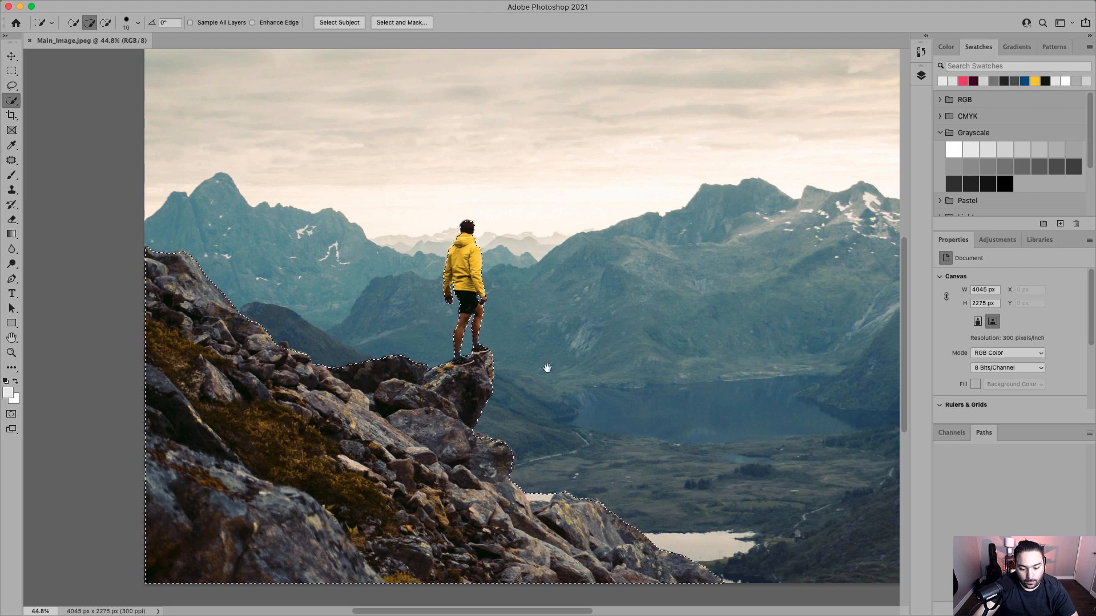
pyautogui.moveTo(547, 369); pyautogui.dragTo(437, 340)
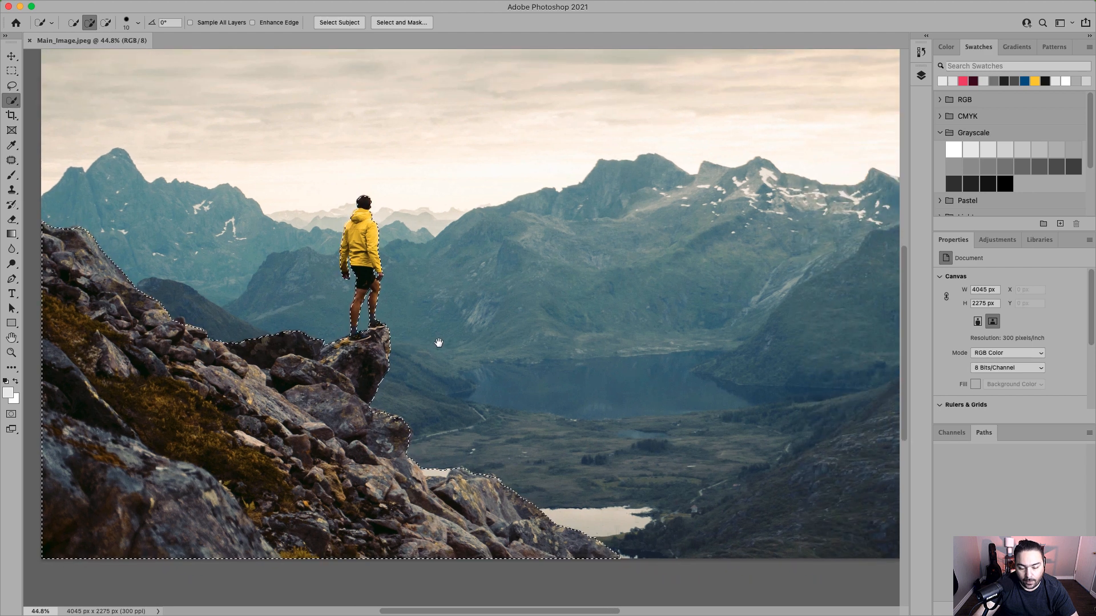
# Duplicate the Background layer as "Background copy" in Main_Image.jpeg, keeping the selection active.
pyautogui.moveTo(418, 262); pyautogui.dragTo(462, 277)
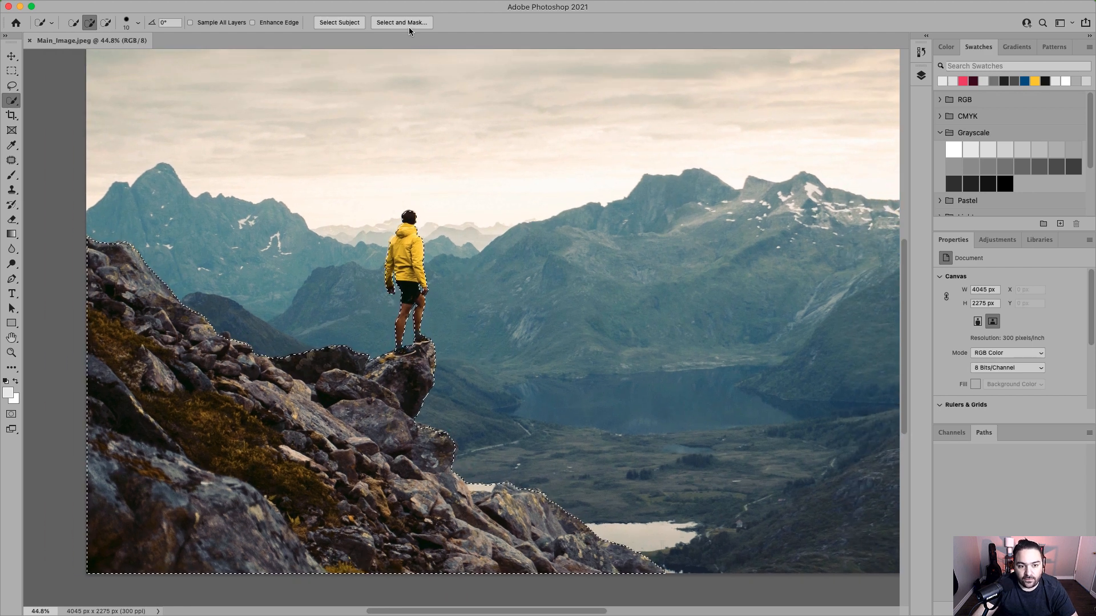
pyautogui.click(921, 77)
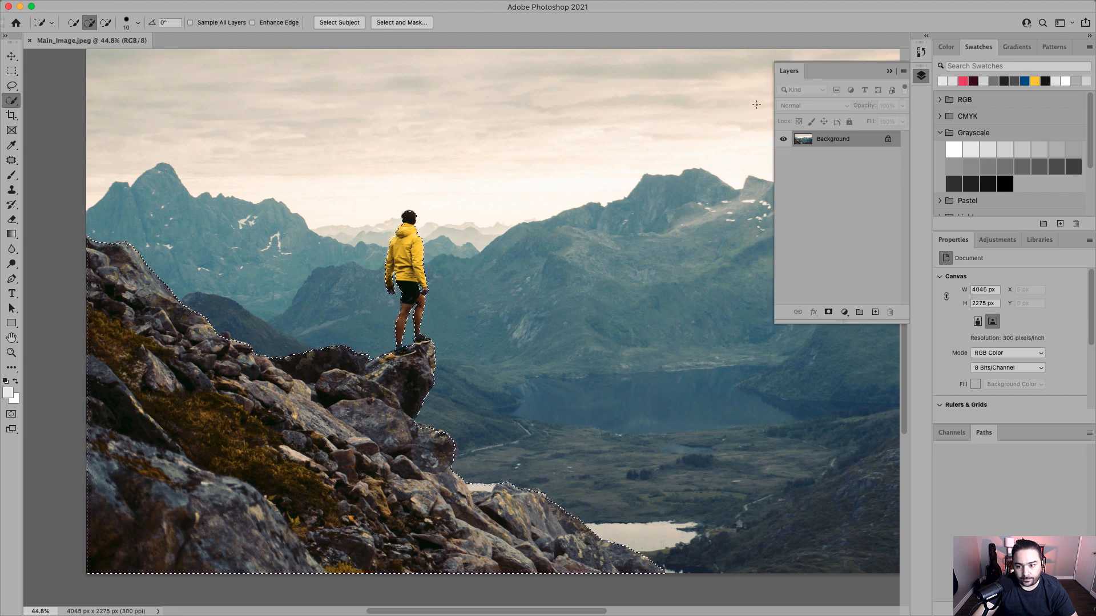
pyautogui.rightClick(835, 143)
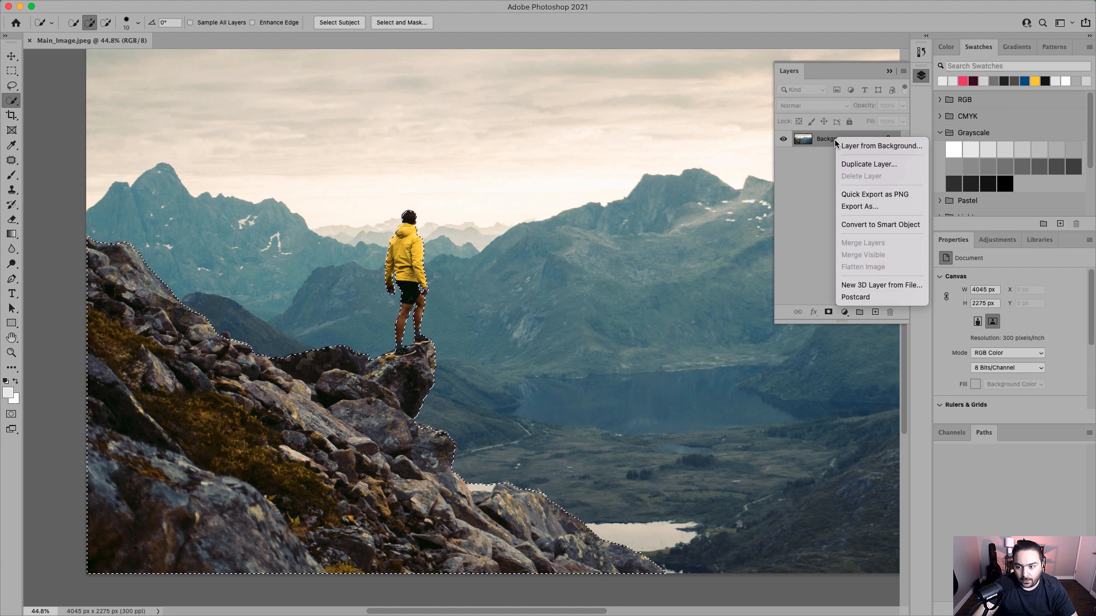
pyautogui.click(862, 164)
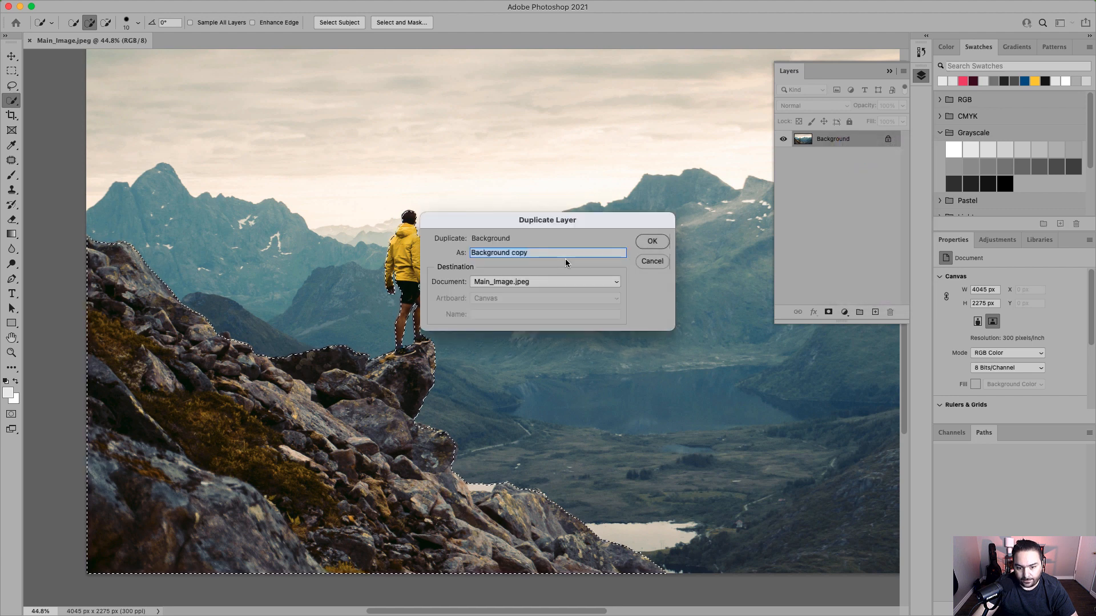
pyautogui.click(653, 242)
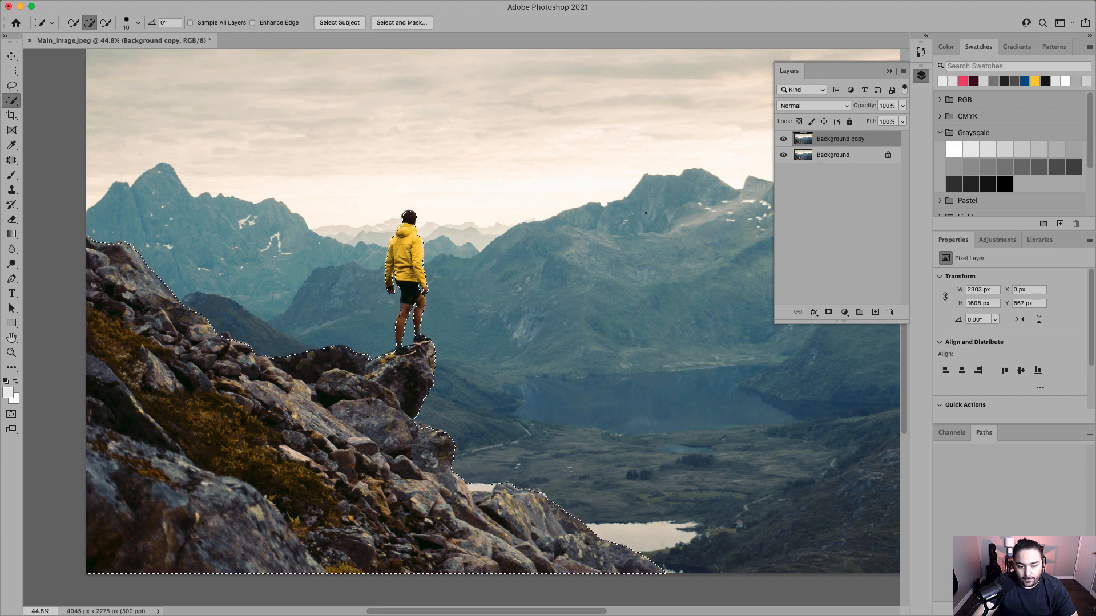
# Open the selection in Select and Mask and brush along the jacket's left shoulder edge with the Refine Edge Brush.
pyautogui.click(402, 22)
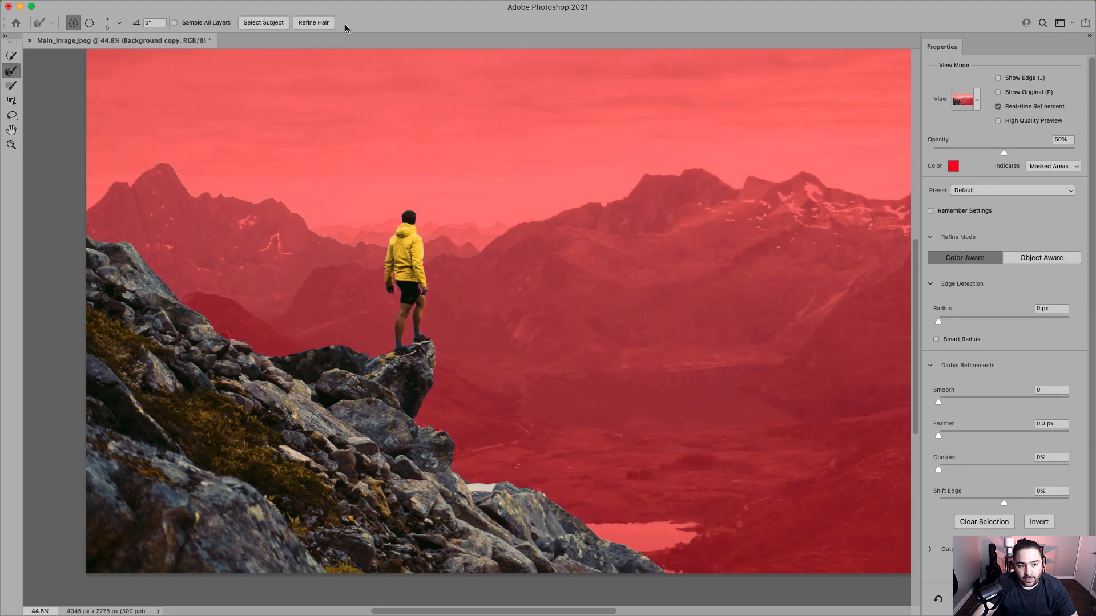
pyautogui.scroll(5, 422, 274)
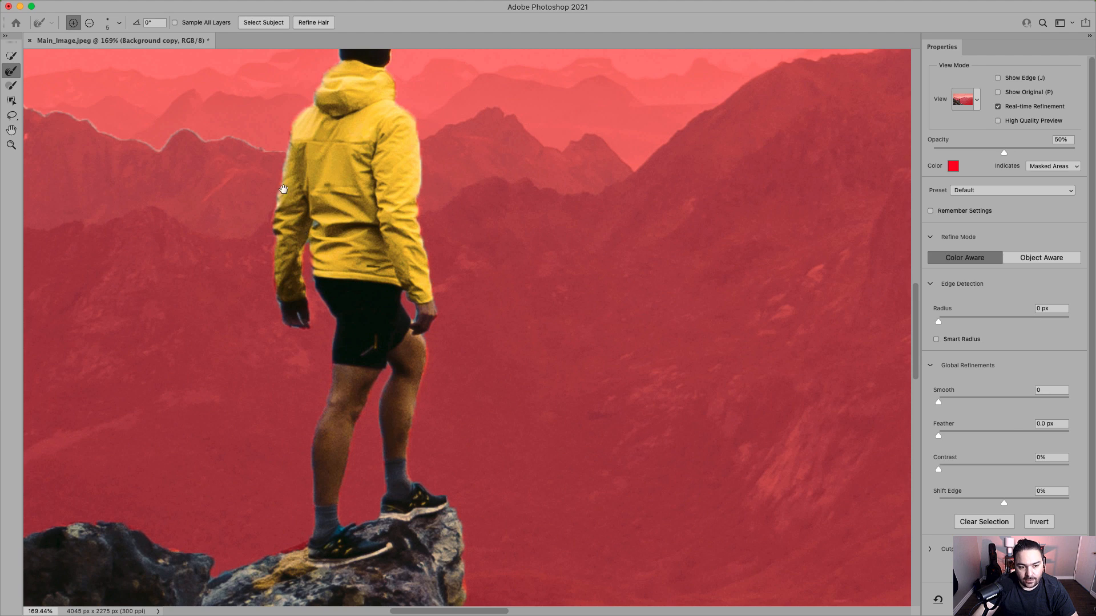
pyautogui.scroll(3, 284, 189)
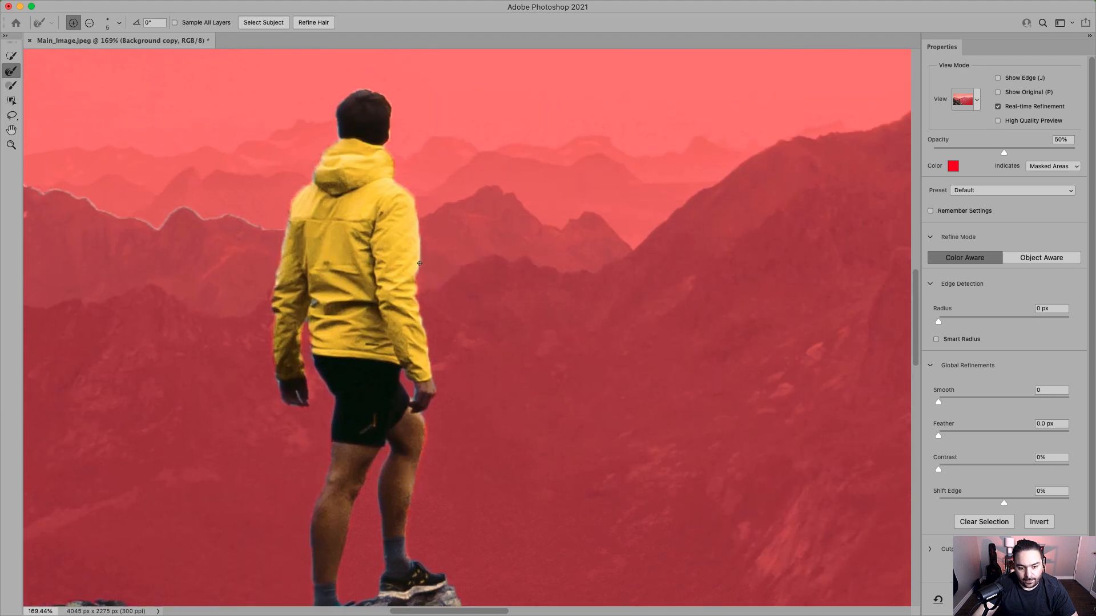
pyautogui.moveTo(434, 412); pyautogui.dragTo(443, 222)
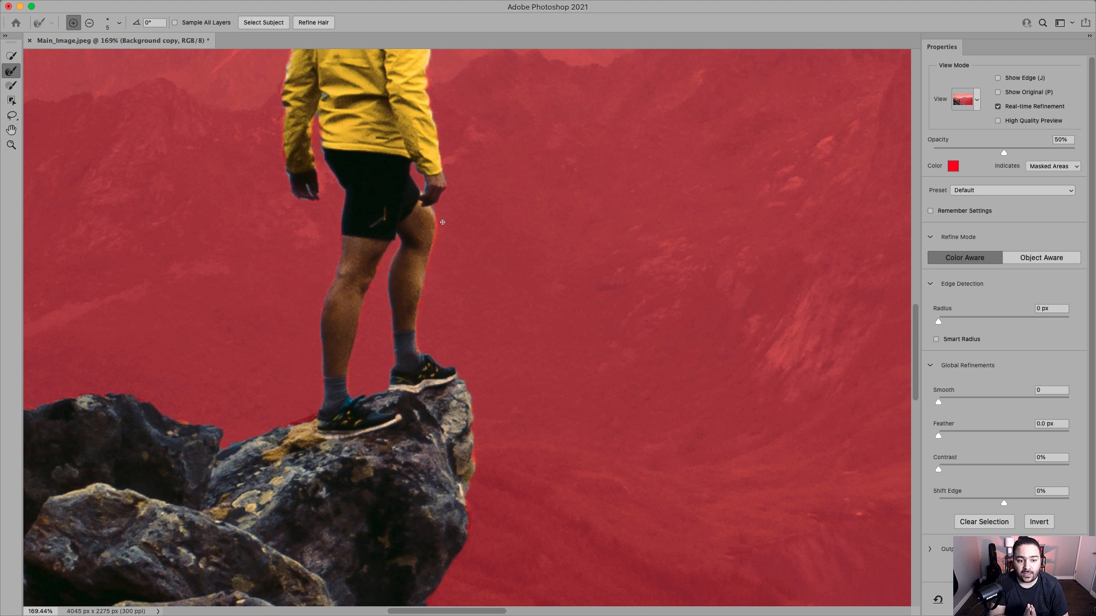
pyautogui.scroll(5, 472, 180)
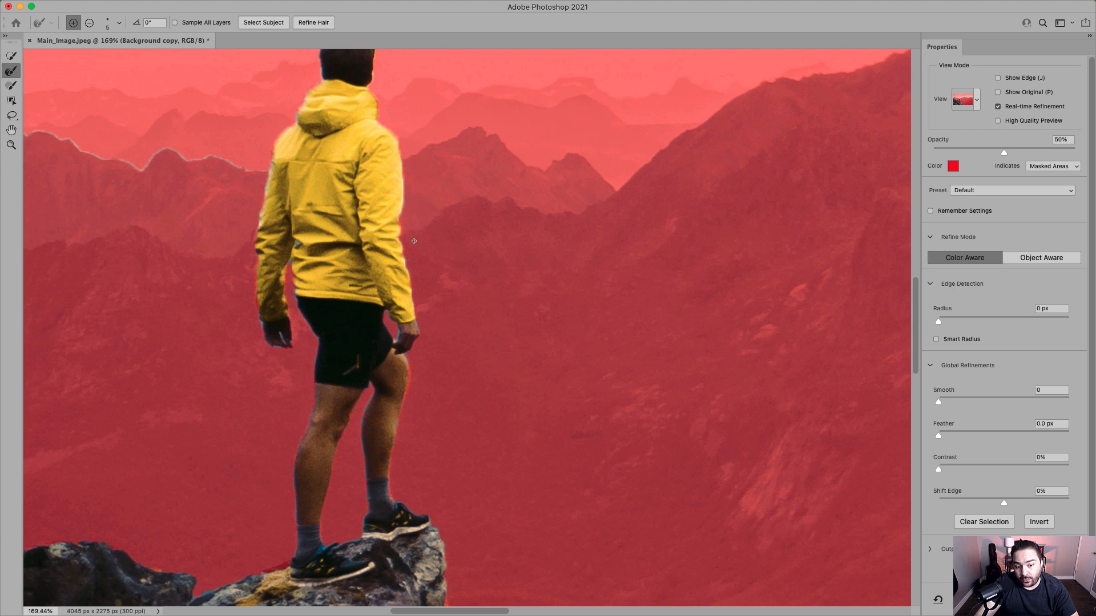
pyautogui.scroll(2, 414, 241)
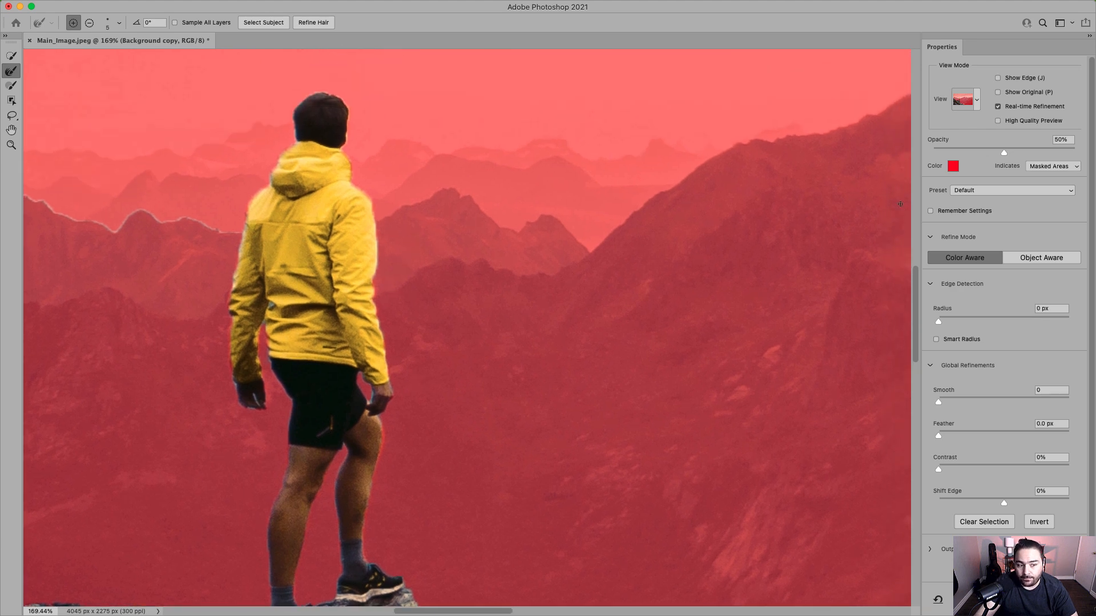
pyautogui.click(11, 71)
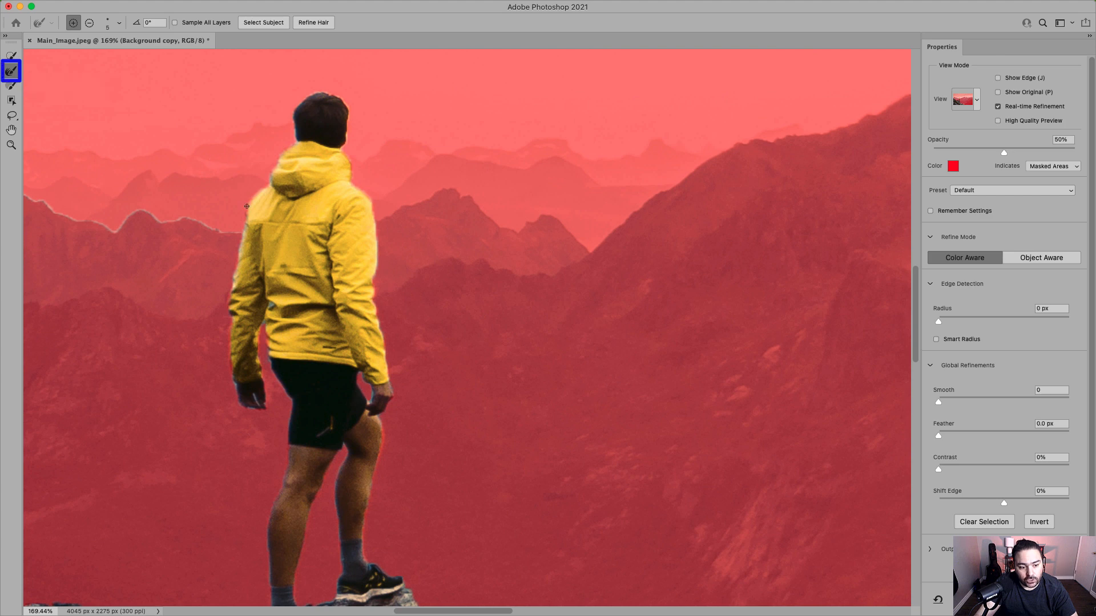
pyautogui.scroll(5, 243, 224)
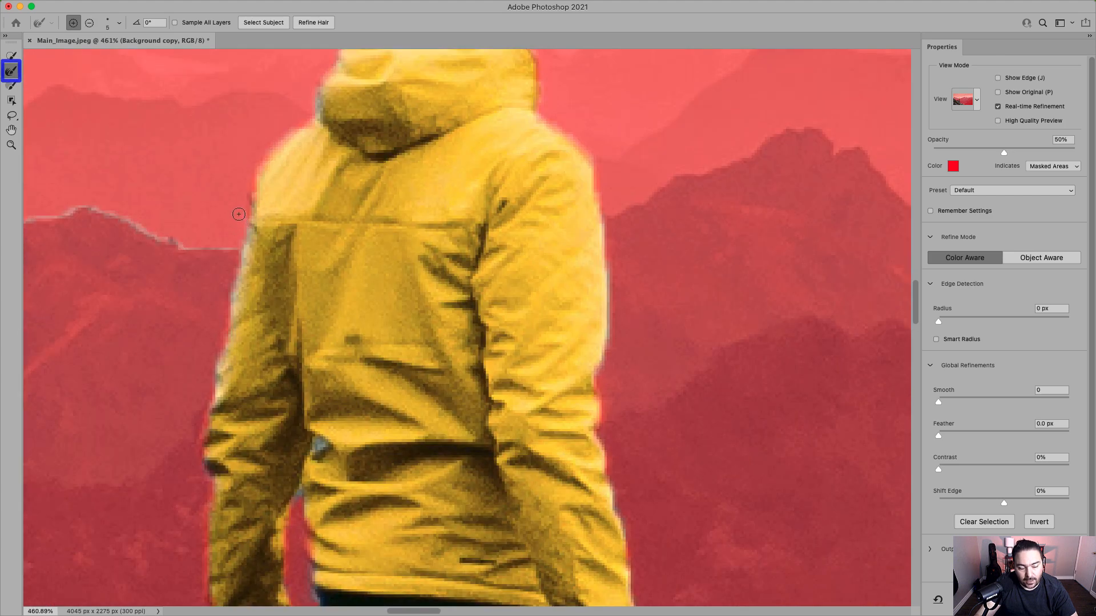
pyautogui.press('alt')
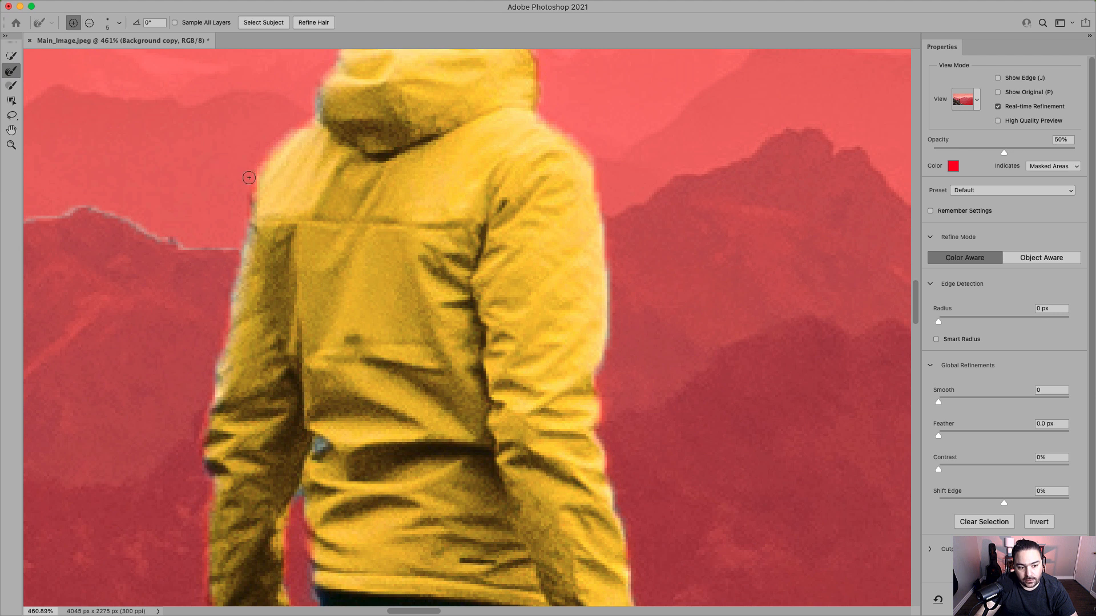
pyautogui.moveTo(250, 186); pyautogui.dragTo(246, 215)
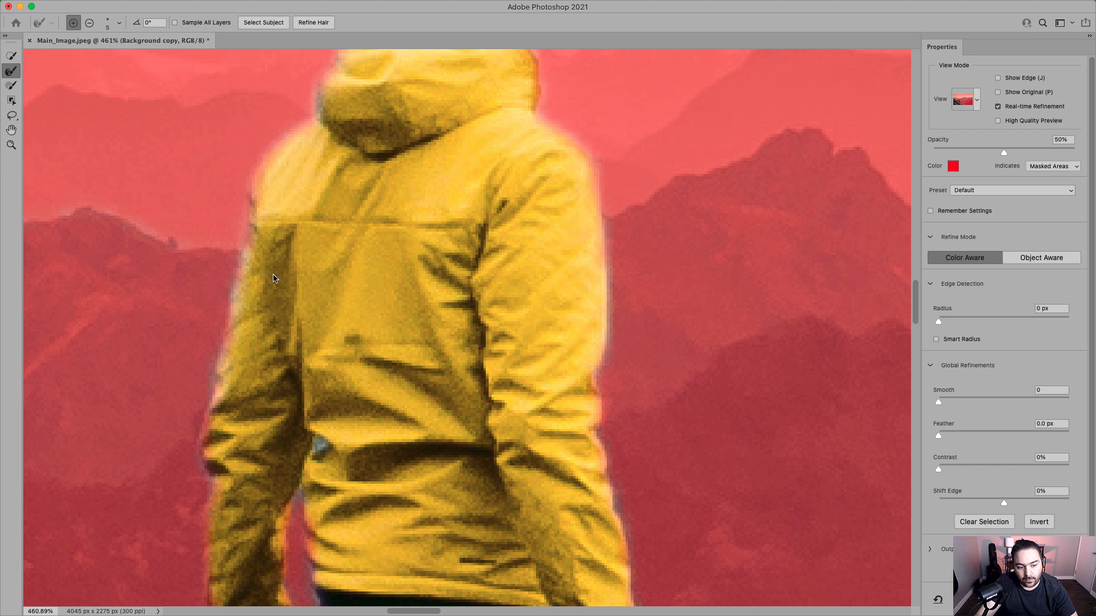
pyautogui.scroll(-5, 362, 269)
pyautogui.moveTo(400, 276); pyautogui.dragTo(335, 226)
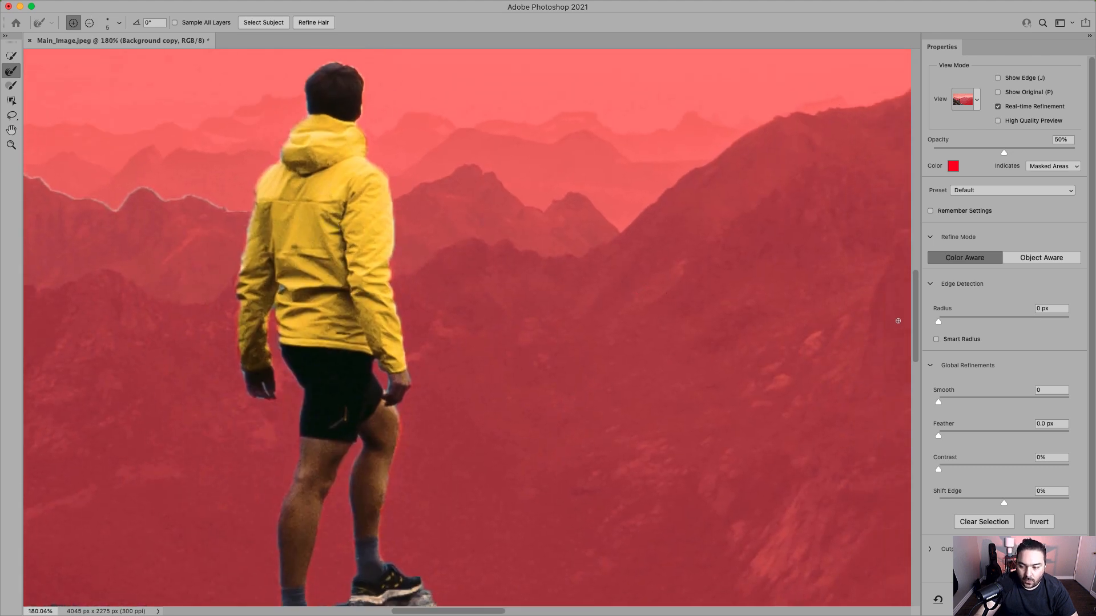
# Enable Smart Radius with a 2 px radius, set Shift Edge to -7%, and apply the refined selection.
pyautogui.click(936, 339)
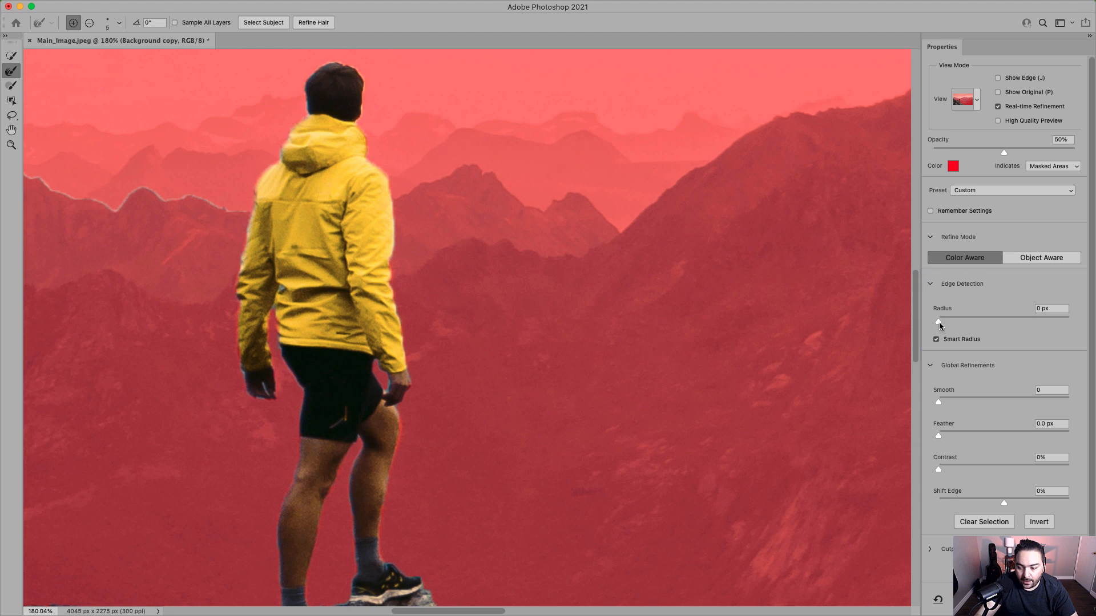
pyautogui.moveTo(940, 322); pyautogui.dragTo(943, 323)
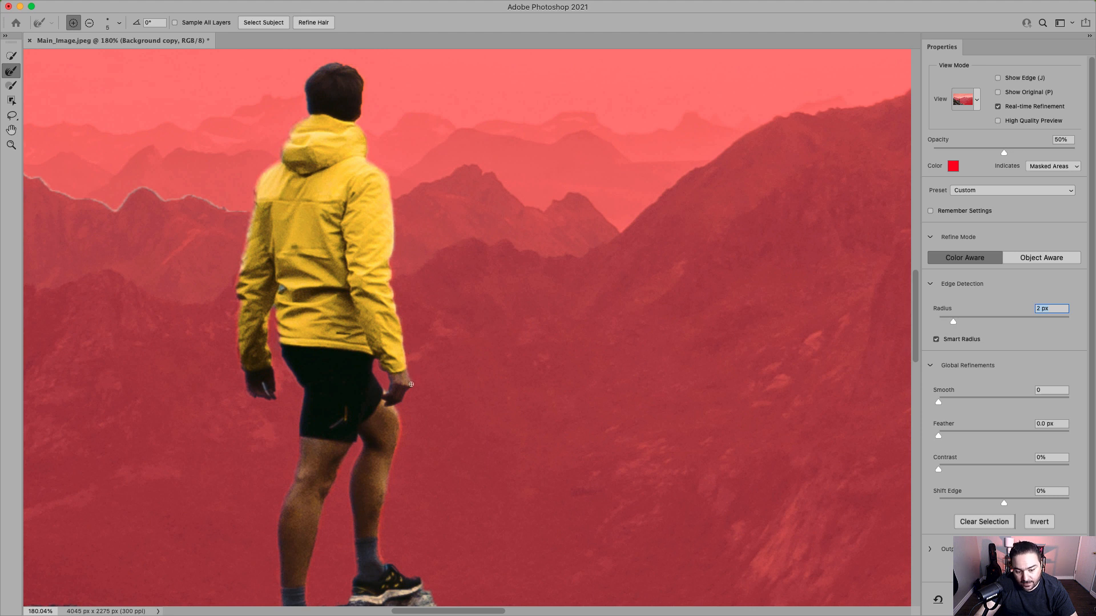
pyautogui.scroll(-5, 462, 401)
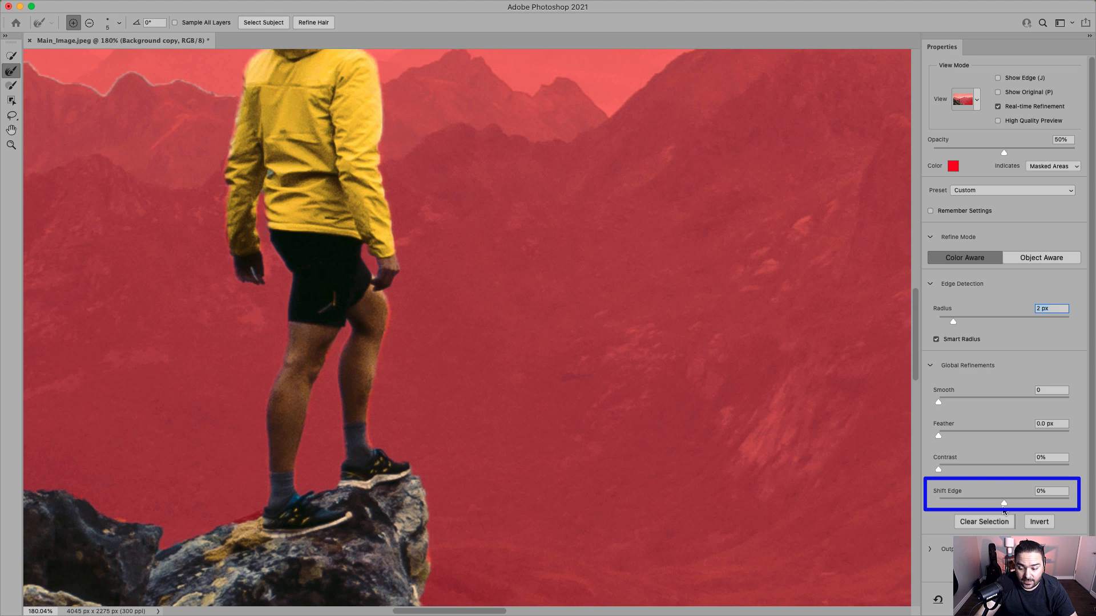
pyautogui.moveTo(1005, 505); pyautogui.dragTo(999, 504)
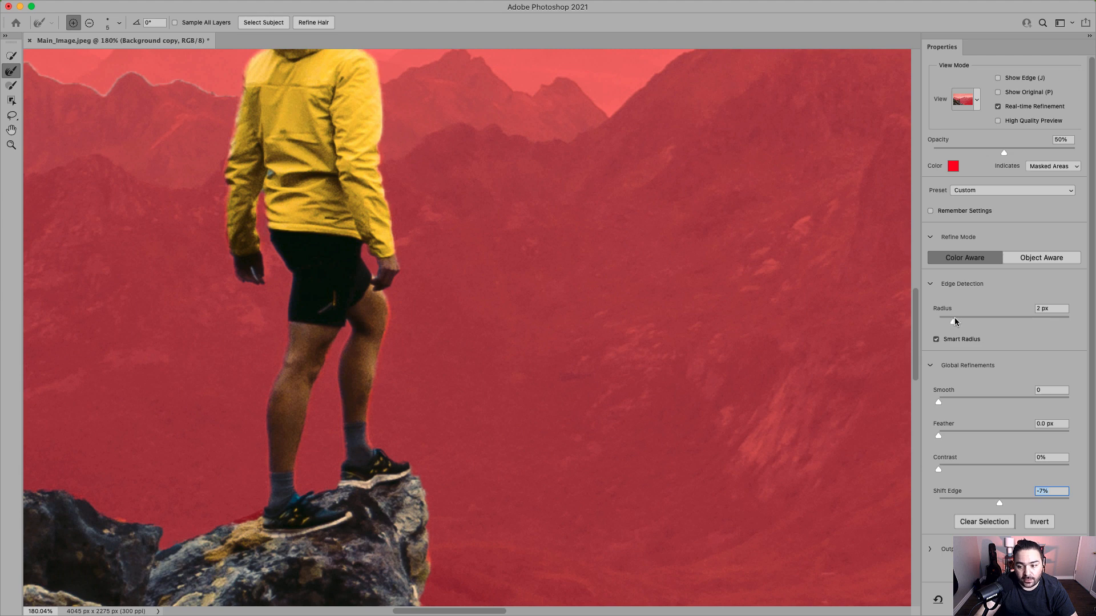
pyautogui.moveTo(580, 132); pyautogui.dragTo(491, 203)
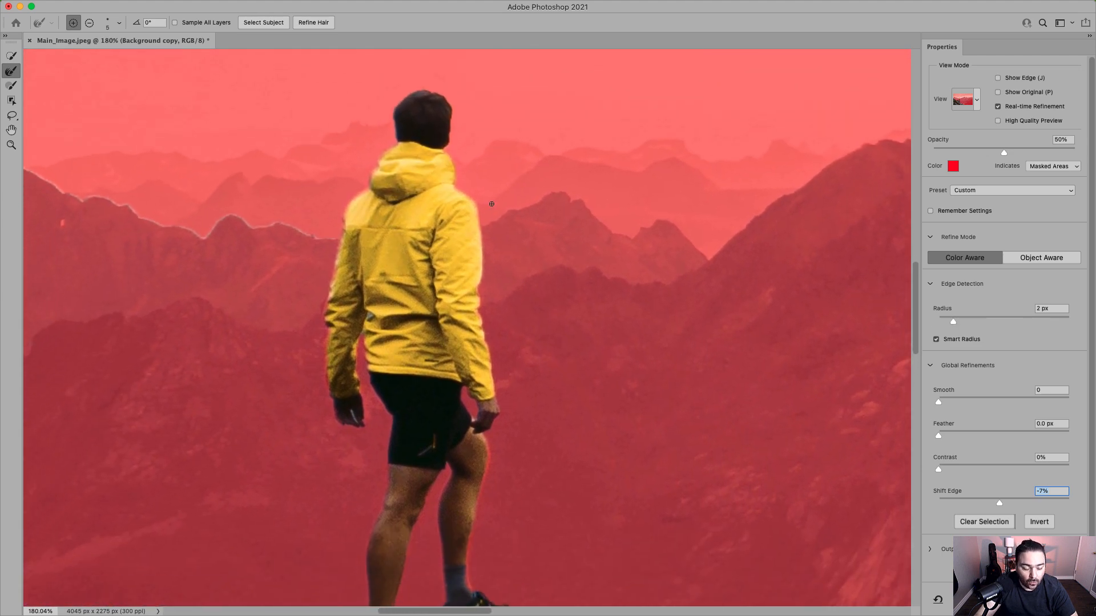
pyautogui.keyDown('alt'); pyautogui.scroll(-5, 563, 222); pyautogui.keyUp('alt')
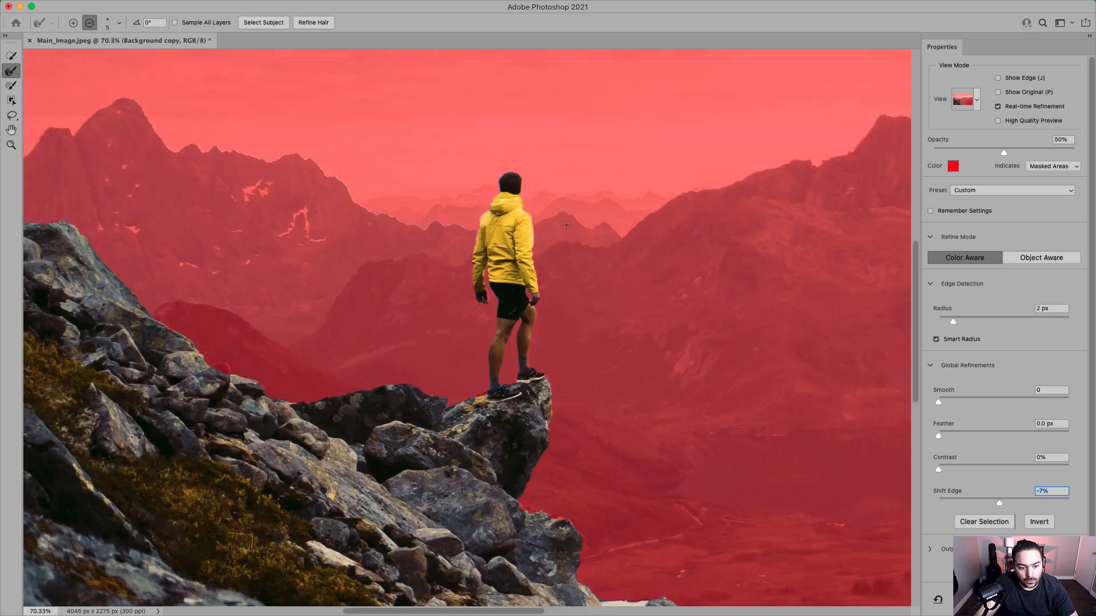
pyautogui.keyDown('alt'); pyautogui.scroll(-2, 566, 224); pyautogui.keyUp('alt')
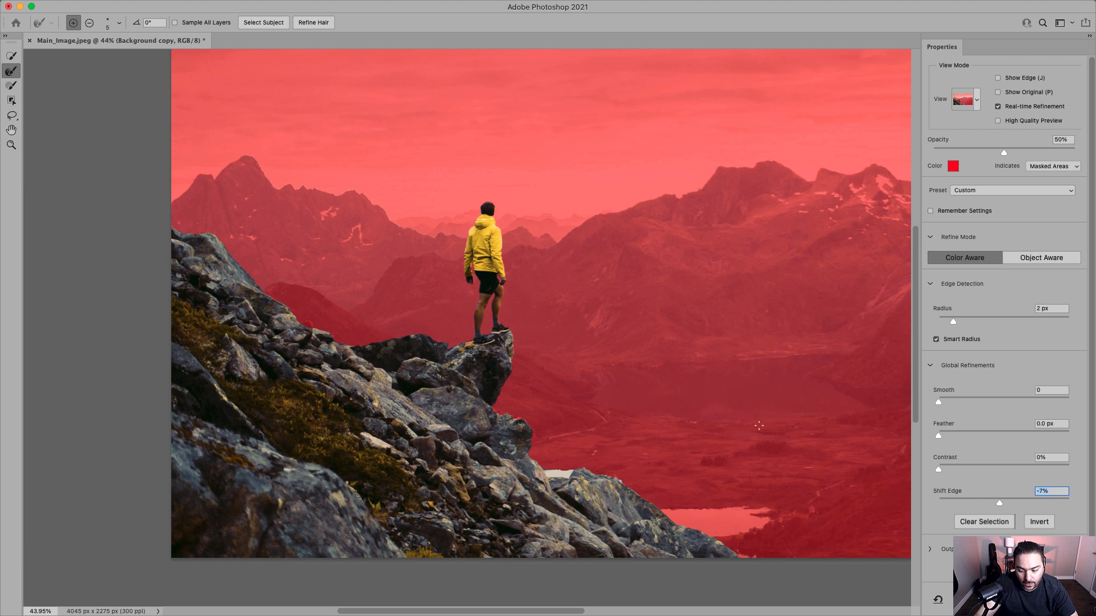
pyautogui.press('Return')
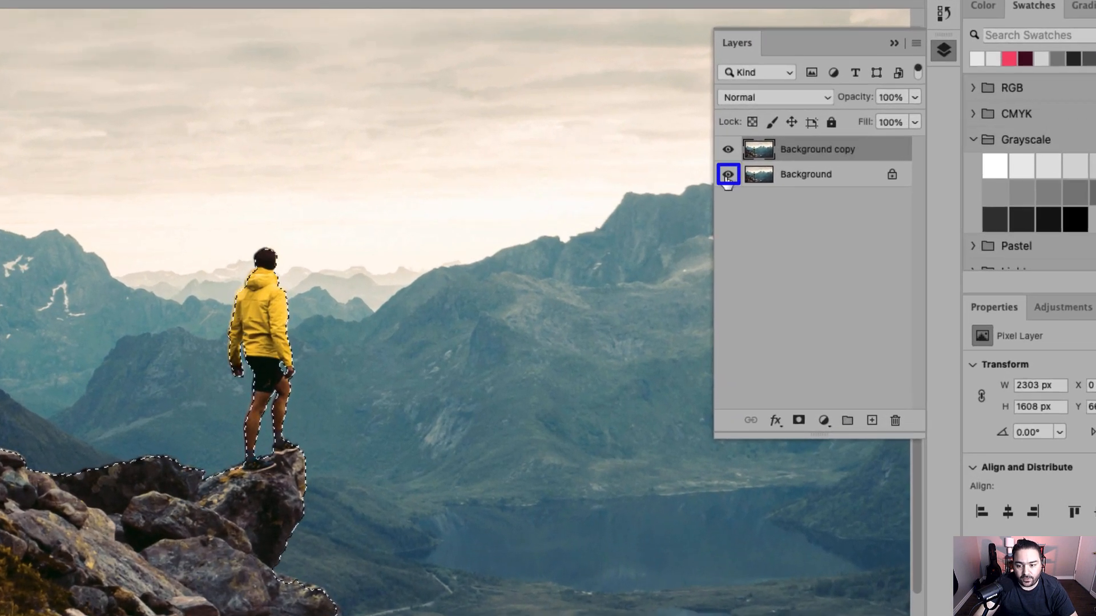
# Hide the Background layer and add a layer mask to Background copy from the selection.
pyautogui.click(728, 175)
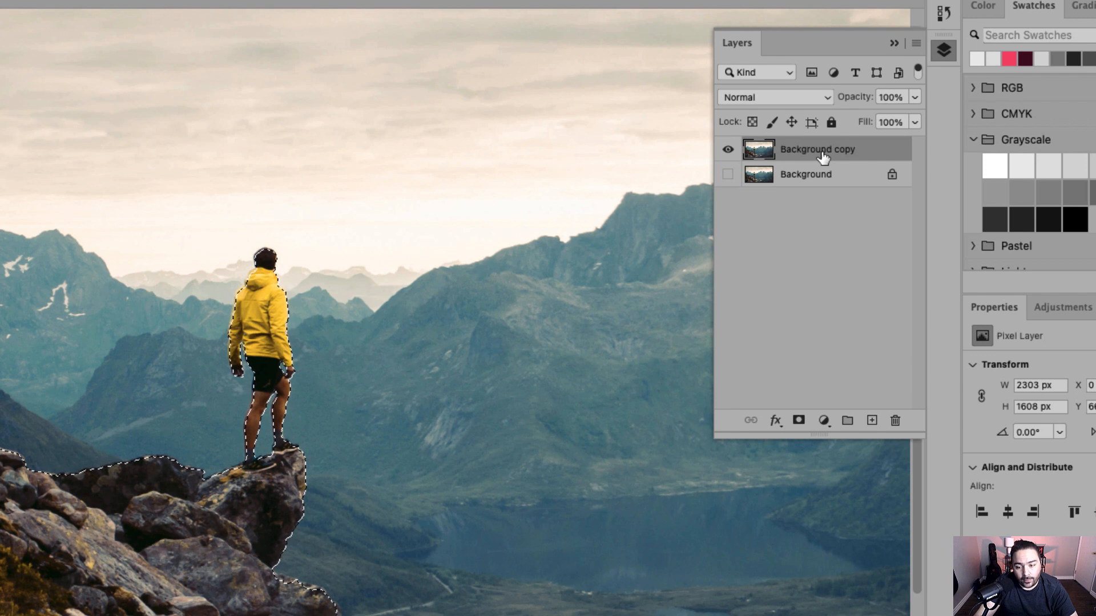
pyautogui.click(798, 421)
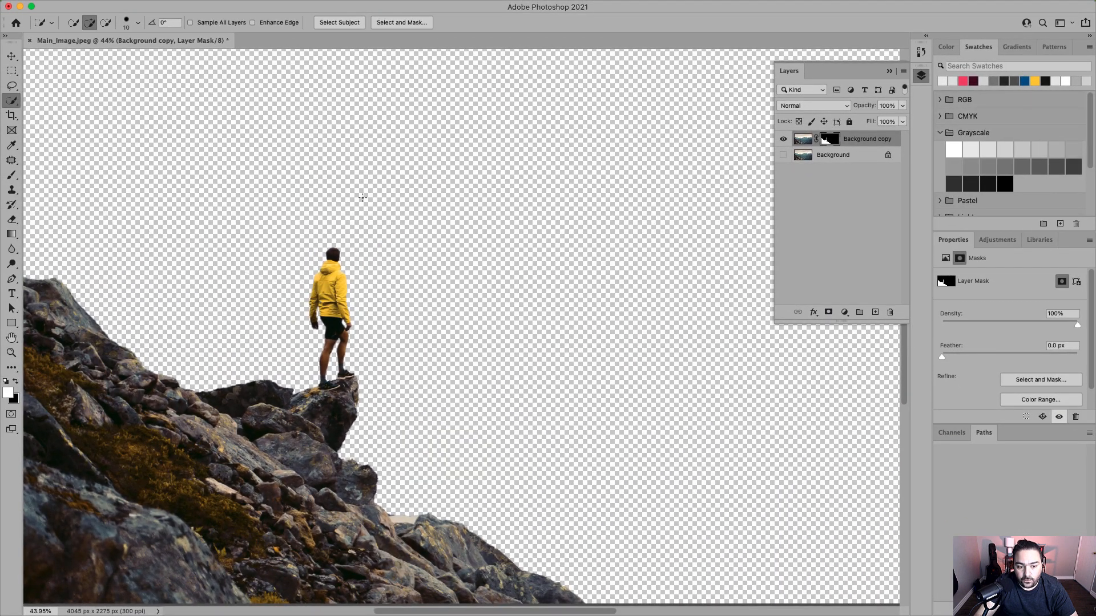
pyautogui.press('super+0')
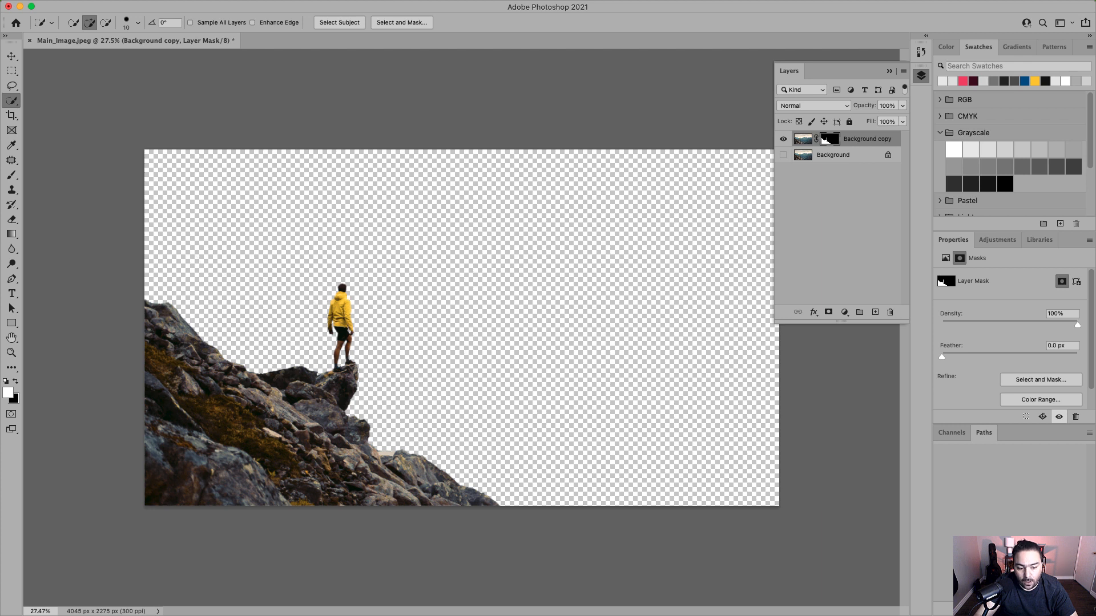
pyautogui.scroll(10, 348, 329)
pyautogui.moveTo(333, 234); pyautogui.dragTo(335, 332)
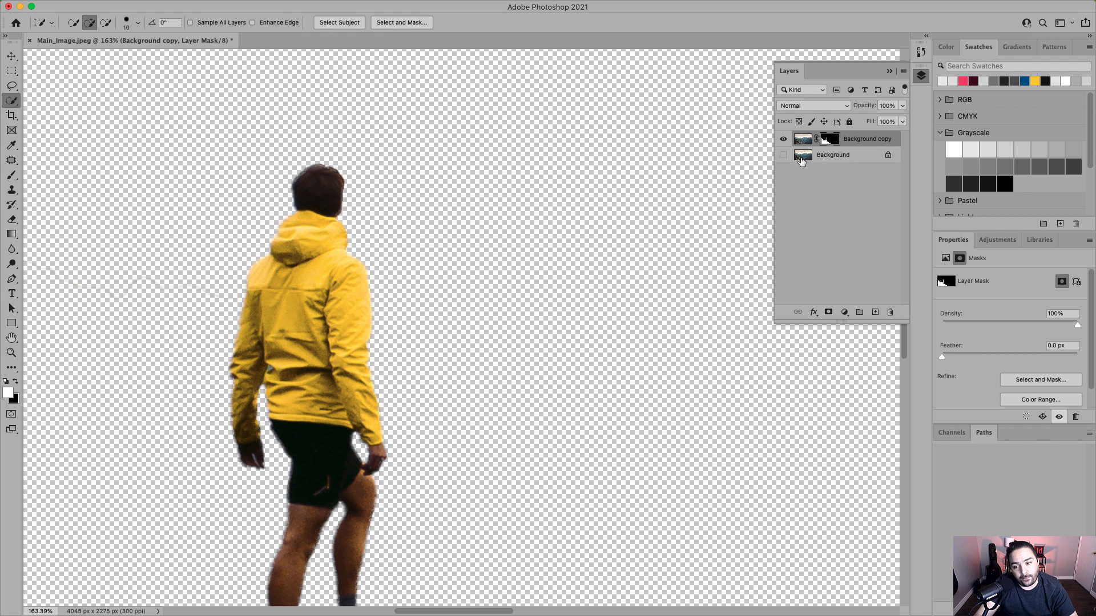
# Toggle the Background copy layer mask off and on to compare the cutout with the original image.
pyautogui.keyDown('shift'); pyautogui.click(831, 142); pyautogui.keyUp('shift')
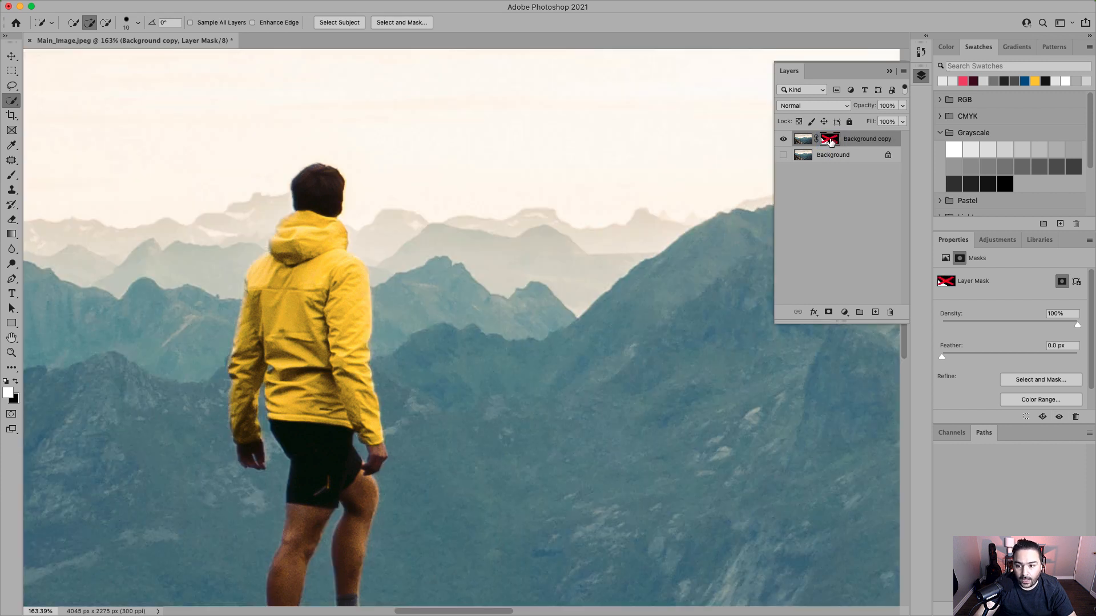
pyautogui.keyDown('shift'); pyautogui.click(830, 142); pyautogui.keyUp('shift')
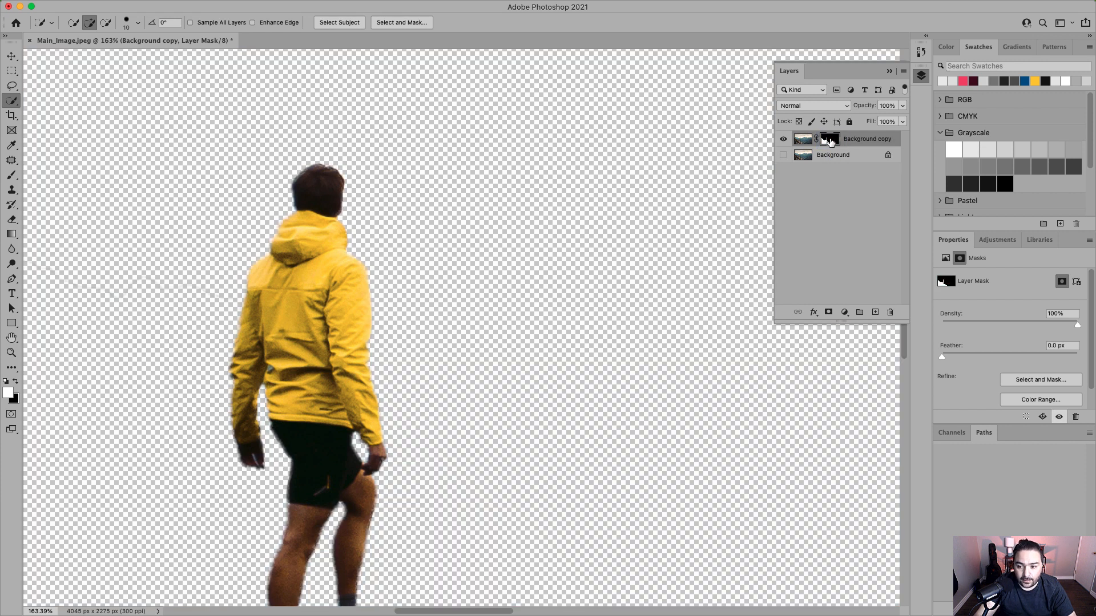
pyautogui.keyDown('shift'); pyautogui.click(830, 142); pyautogui.keyUp('shift')
pyautogui.keyDown('shift'); pyautogui.click(831, 141); pyautogui.keyUp('shift')
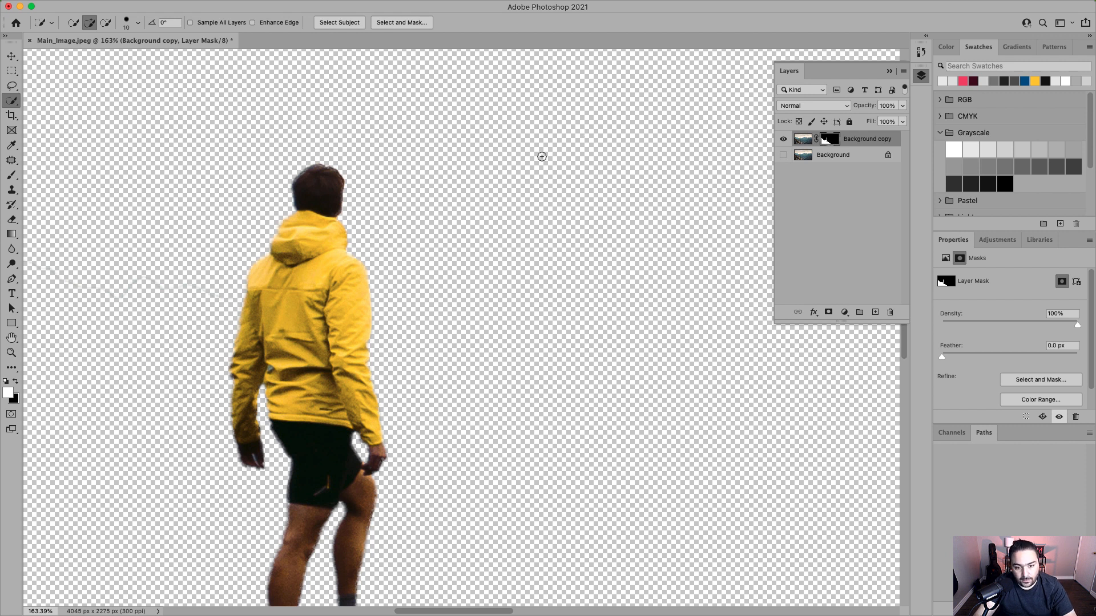
# Paint white on the layer mask along the hiker's hair edge with a smaller brush to restore the hidden hair.
pyautogui.press('b')
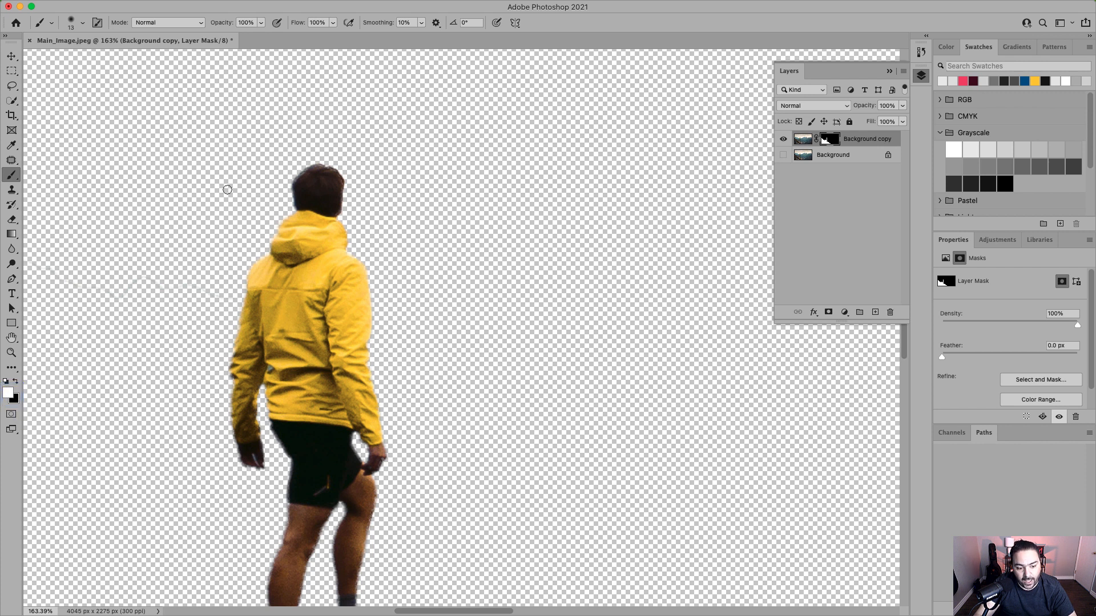
pyautogui.scroll(10, 294, 181)
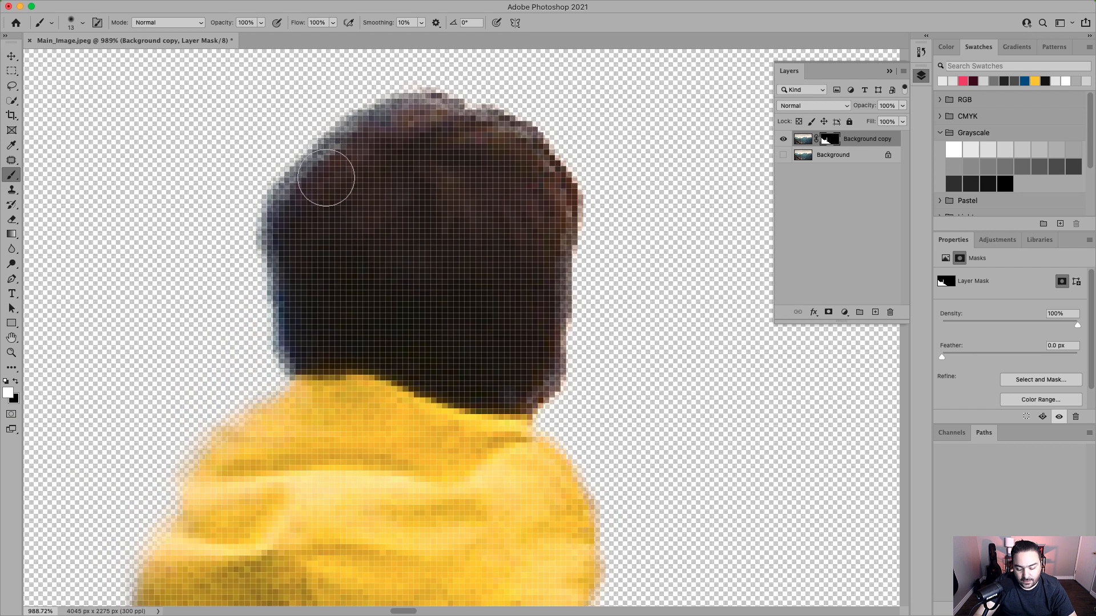
pyautogui.press('[')
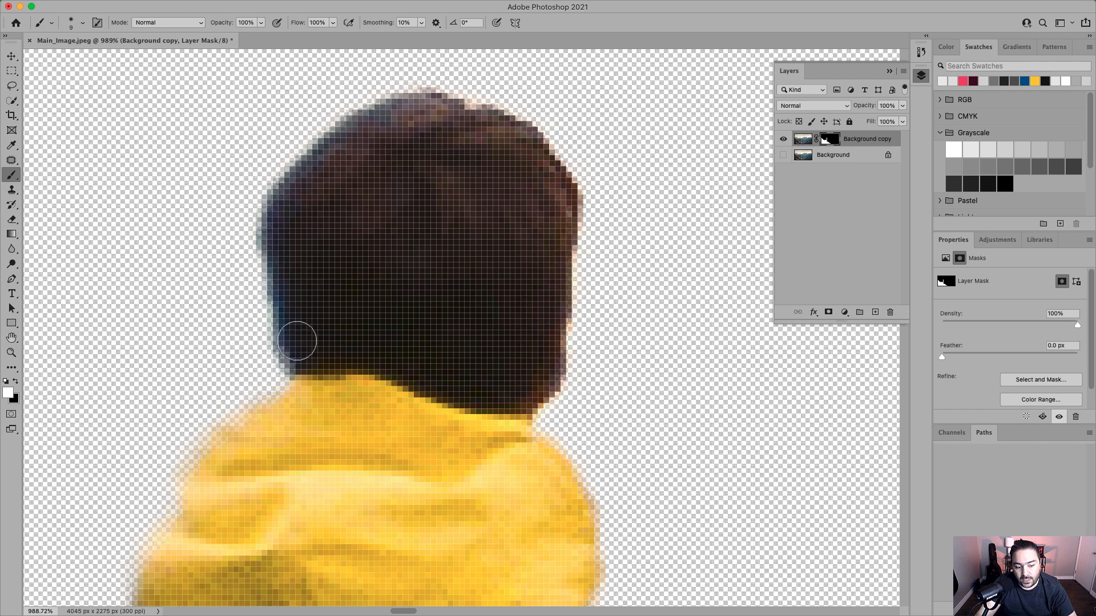
pyautogui.scroll(-4, 338, 352)
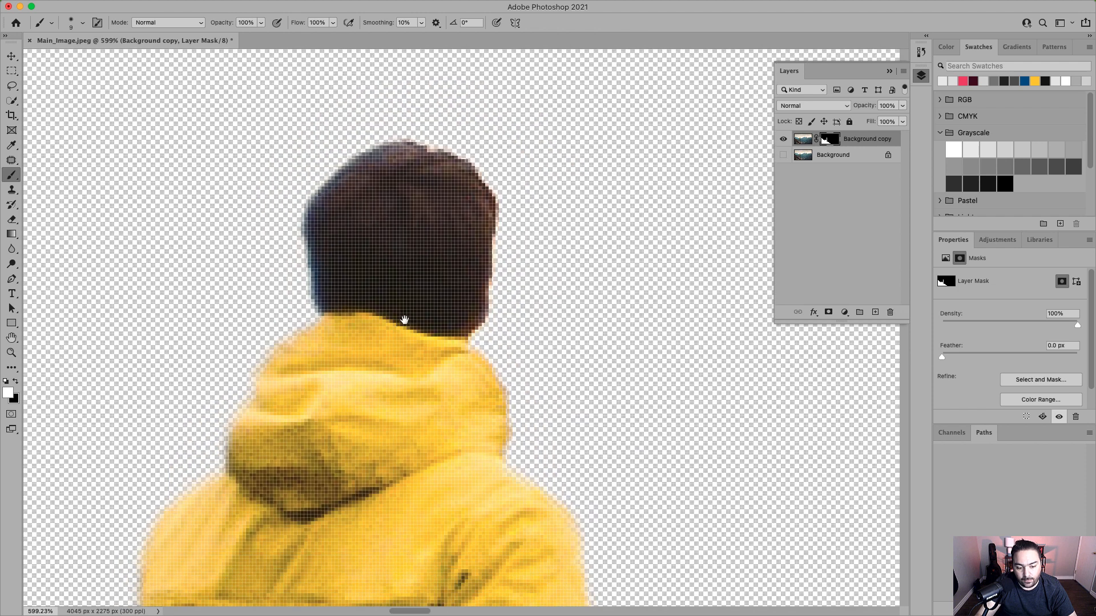
# Examine the masked cutout's edges around the hiker's head, jacket and the emptied area beside him for leftover background.
pyautogui.scroll(-4, 425, 315)
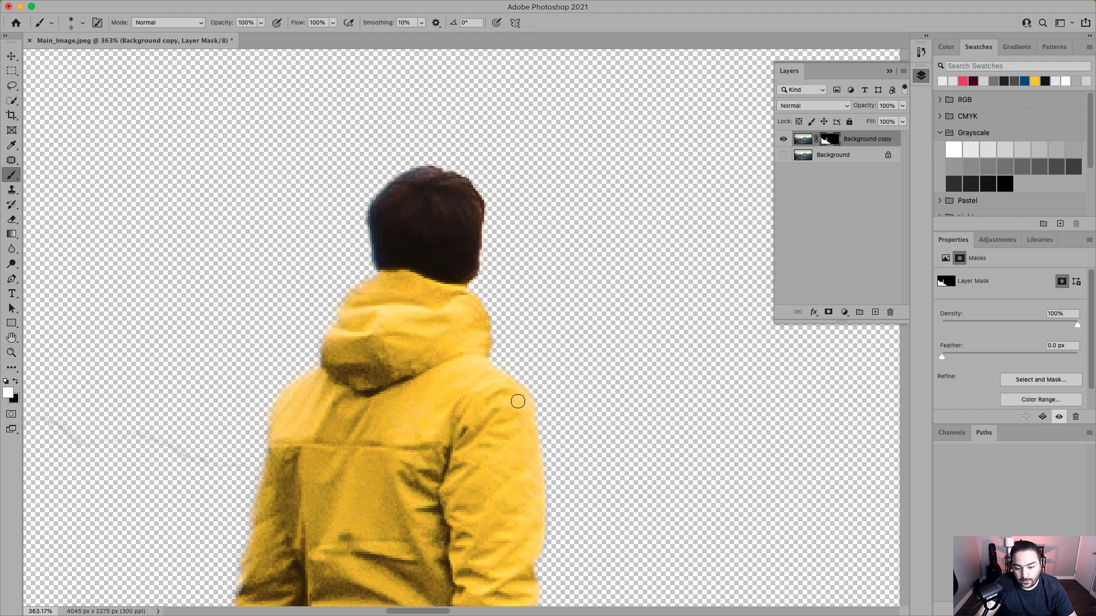
pyautogui.scroll(10, 532, 411)
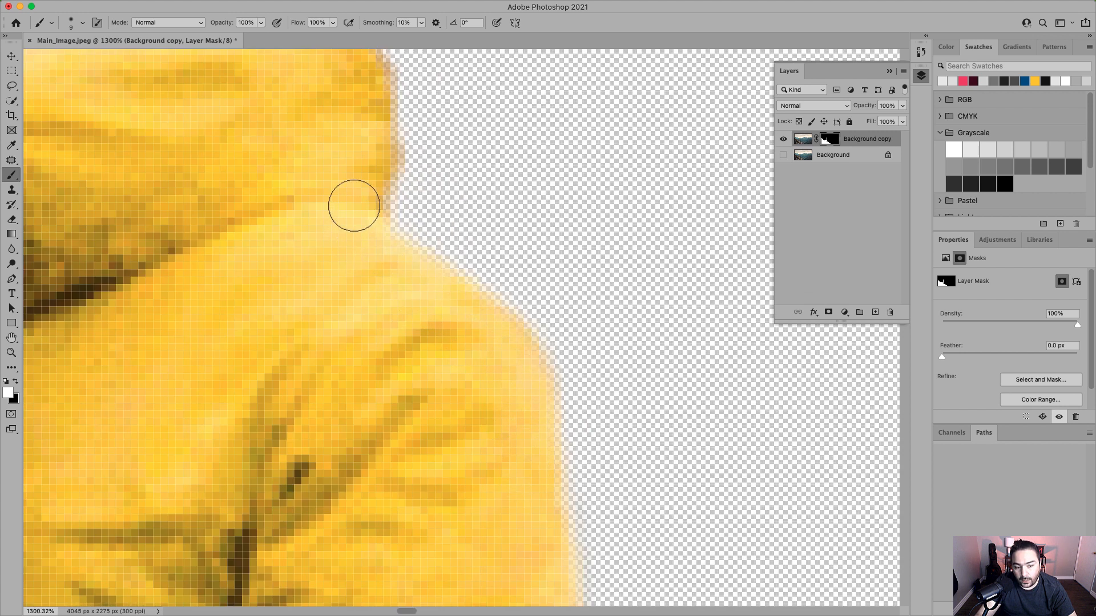
pyautogui.scroll(-6, 366, 169)
pyautogui.moveTo(293, 185); pyautogui.dragTo(375, 177)
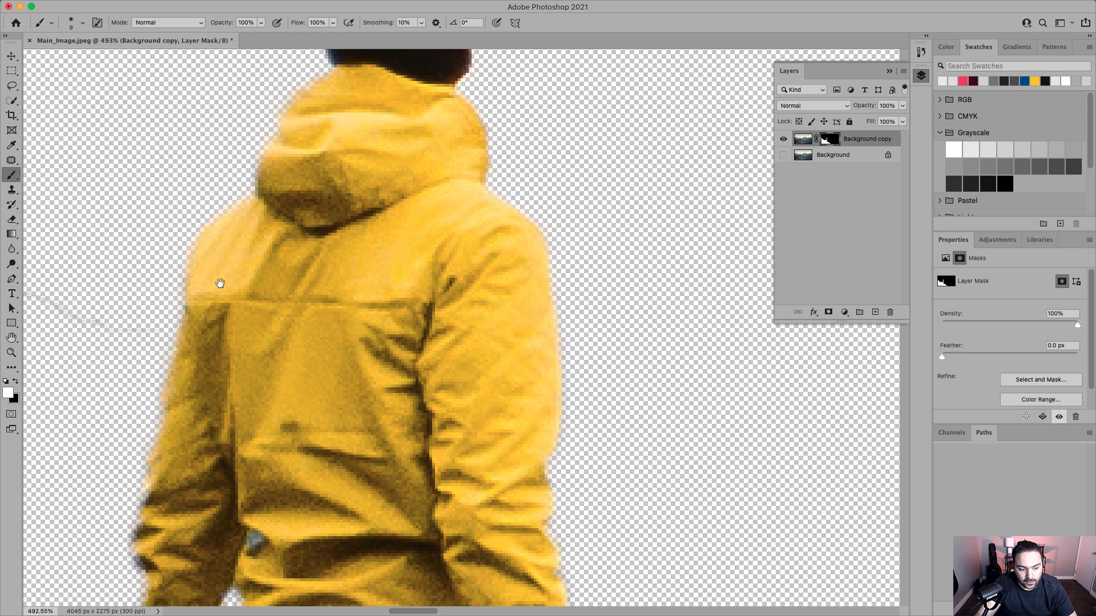
pyautogui.moveTo(220, 282); pyautogui.dragTo(489, 203)
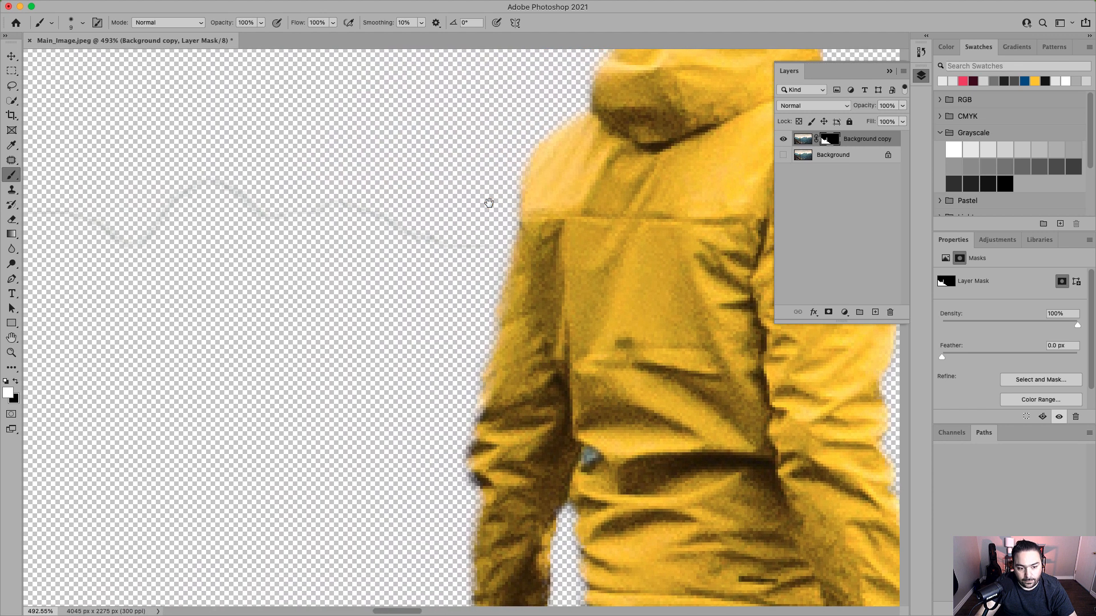
pyautogui.scroll(-10, 492, 200)
pyautogui.scroll(-1, 493, 199)
pyautogui.moveTo(232, 395); pyautogui.dragTo(399, 316)
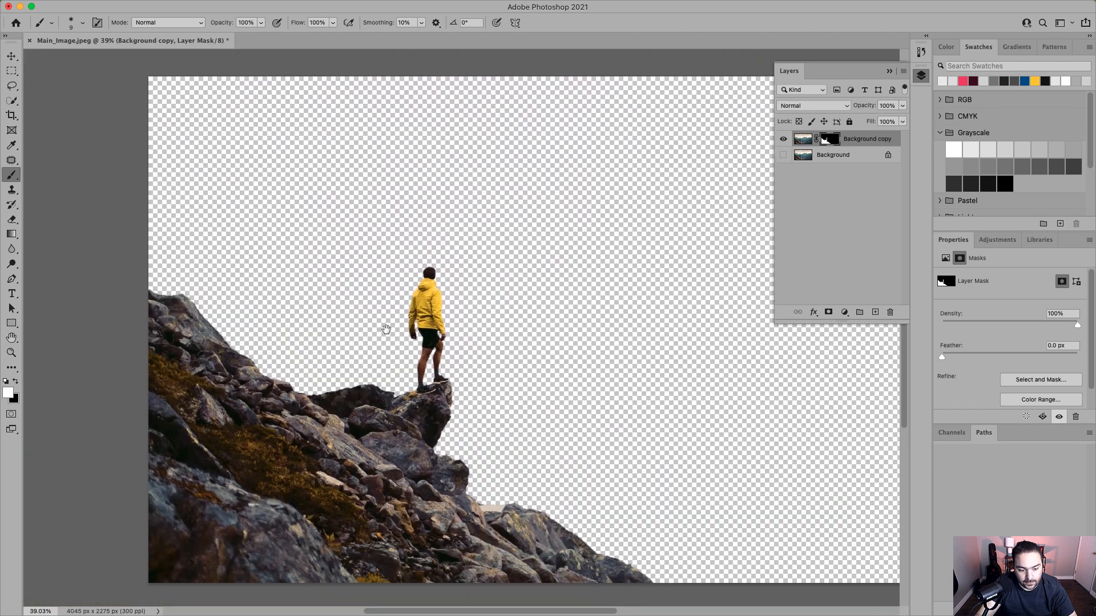
pyautogui.scroll(4, 399, 311)
pyautogui.scroll(3, 422, 297)
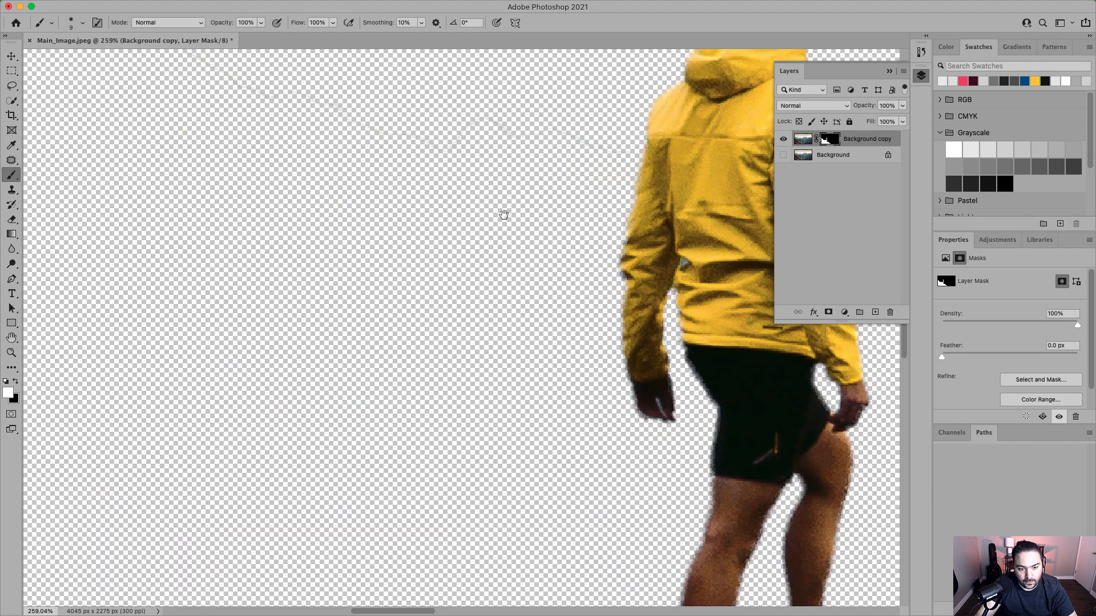
# Paint black on the layer mask with a 25 px brush over the faint leftover mountain outline beside the hiker.
pyautogui.moveTo(503, 215); pyautogui.dragTo(529, 324)
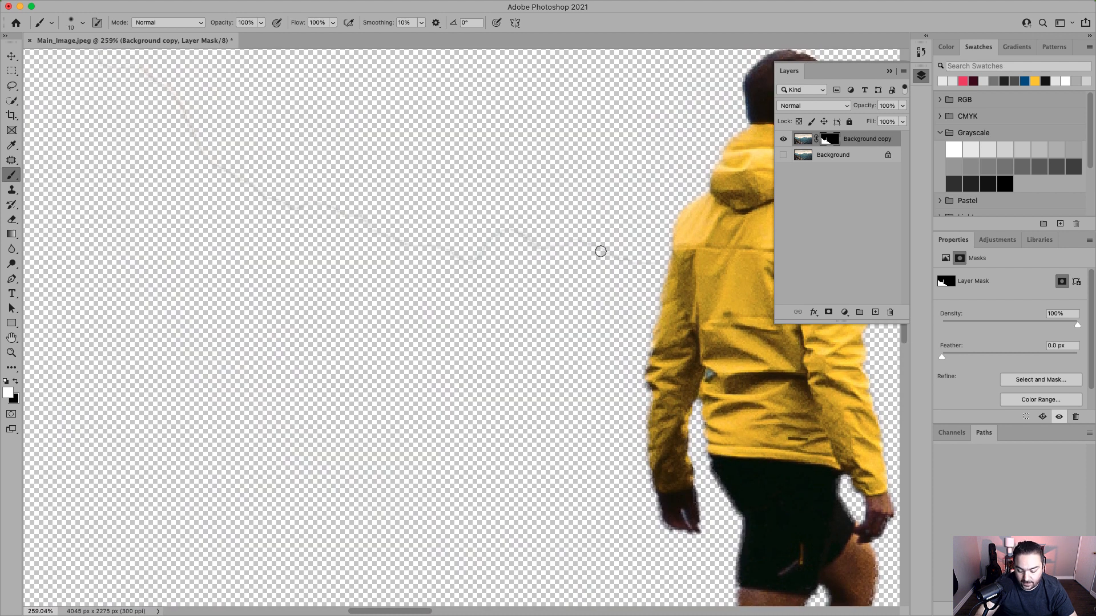
pyautogui.press(']')
pyautogui.press(']')
pyautogui.press(']')
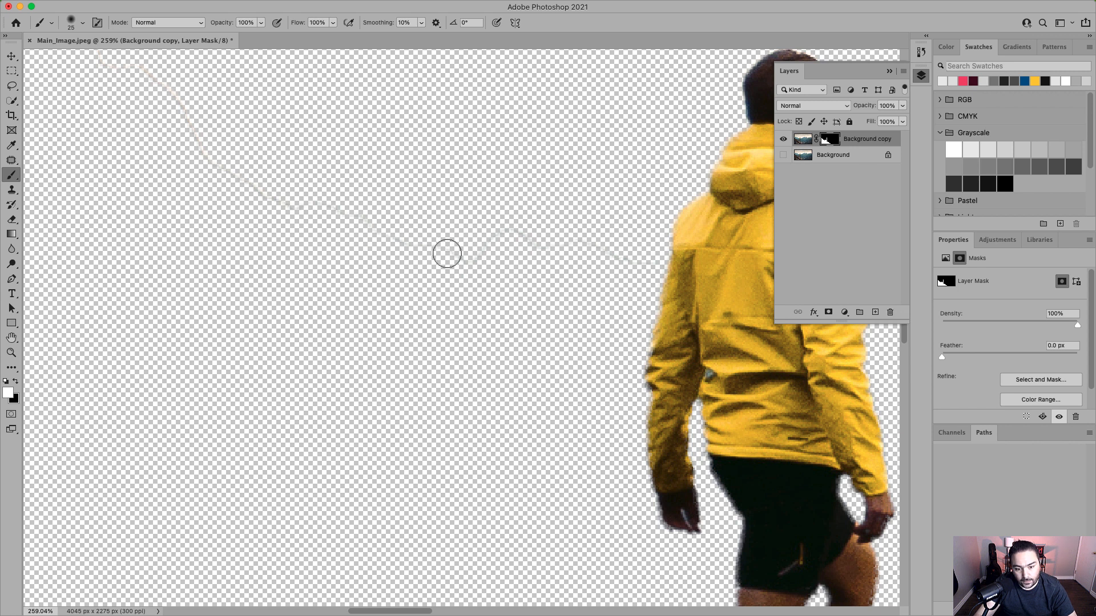
pyautogui.scroll(3, 585, 243)
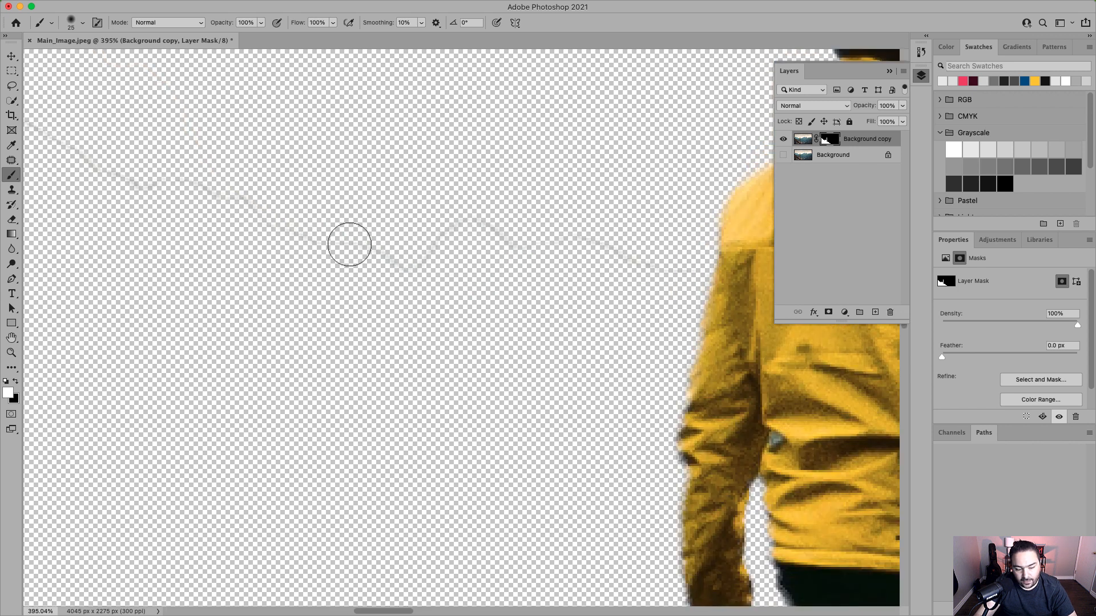
pyautogui.press('x')
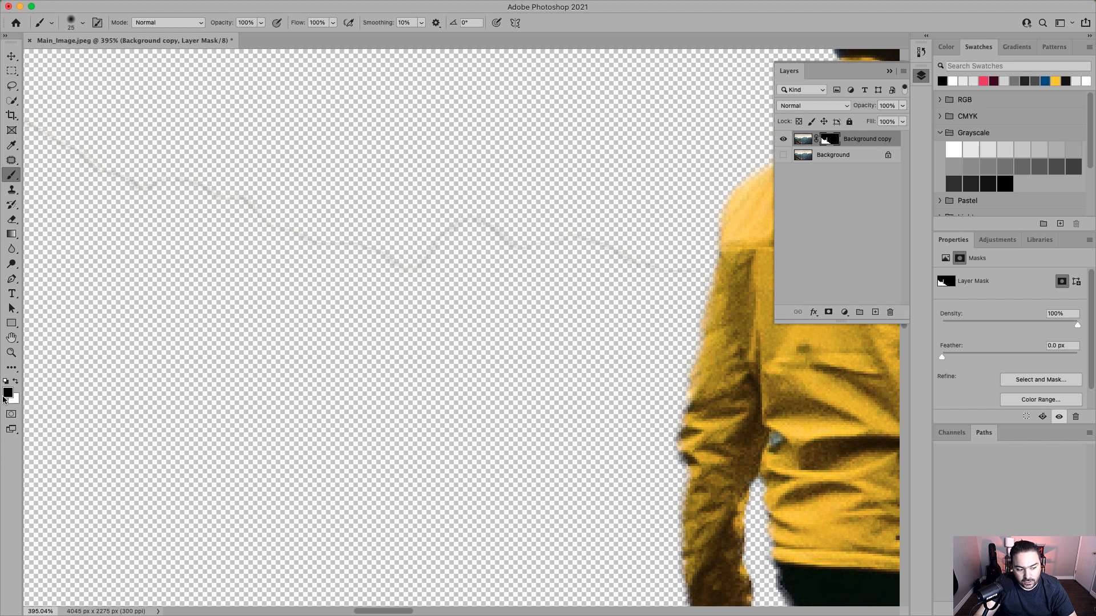
pyautogui.moveTo(251, 206)
pyautogui.mouseDown()
pyautogui.moveTo(414, 263)
pyautogui.moveTo(519, 220)
pyautogui.moveTo(611, 250)
pyautogui.moveTo(671, 252)
pyautogui.moveTo(677, 266)
pyautogui.moveTo(200, 202)
pyautogui.moveTo(91, 159)
pyautogui.mouseUp()
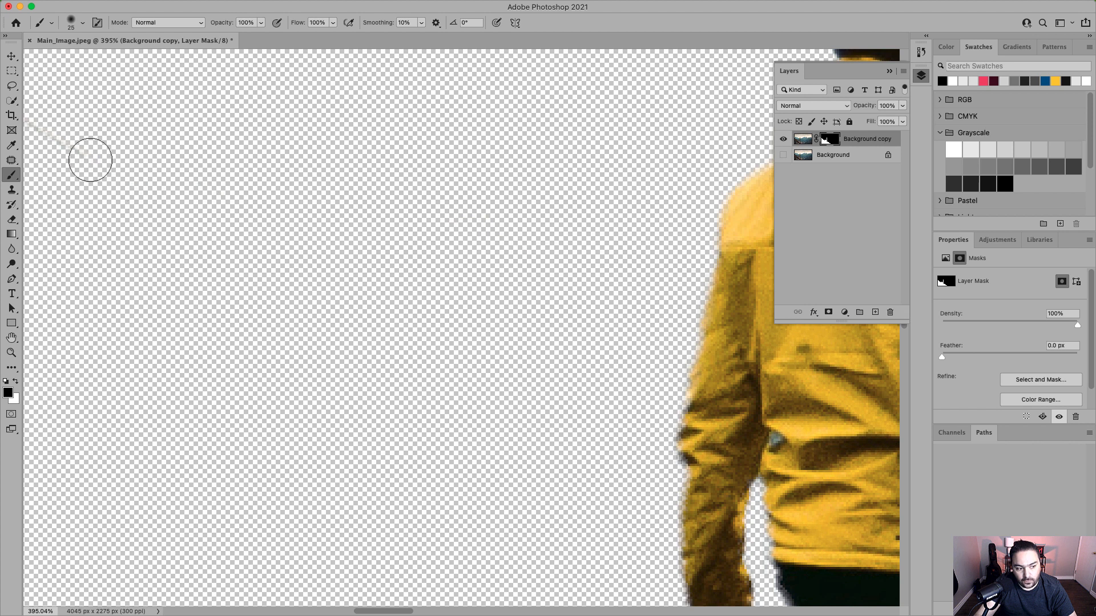
pyautogui.moveTo(210, 213); pyautogui.dragTo(495, 291)
pyautogui.moveTo(421, 278)
pyautogui.mouseDown()
pyautogui.moveTo(254, 132)
pyautogui.moveTo(301, 227)
pyautogui.moveTo(404, 342)
pyautogui.moveTo(184, 176)
pyautogui.mouseUp()
pyautogui.moveTo(232, 215)
pyautogui.mouseDown()
pyautogui.moveTo(308, 257)
pyautogui.moveTo(252, 231)
pyautogui.moveTo(518, 308)
pyautogui.mouseUp()
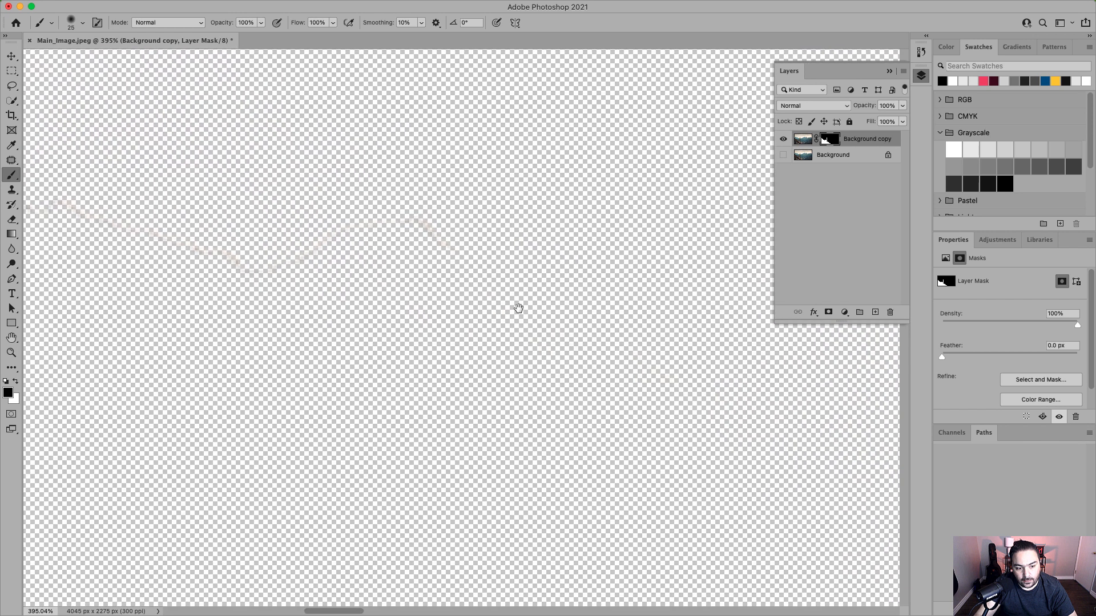
pyautogui.moveTo(480, 266)
pyautogui.mouseDown()
pyautogui.moveTo(412, 230)
pyautogui.moveTo(264, 267)
pyautogui.mouseUp()
pyautogui.scroll(-10, 308, 282)
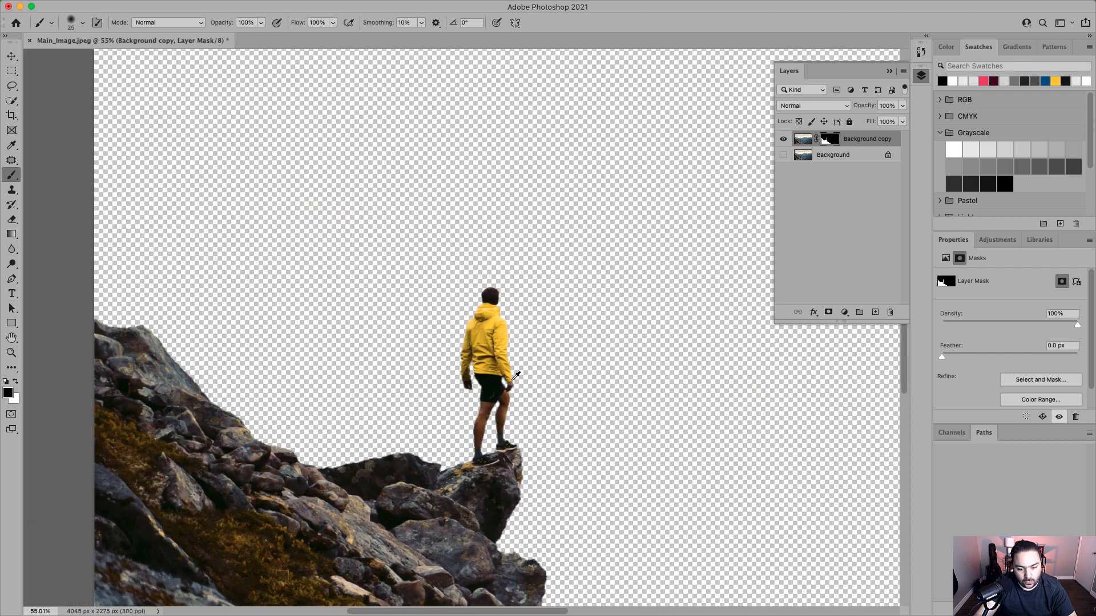
# Paint white on the layer mask with a 15 px brush along the hiker's legs and socks to restore their edges.
pyautogui.scroll(6, 515, 376)
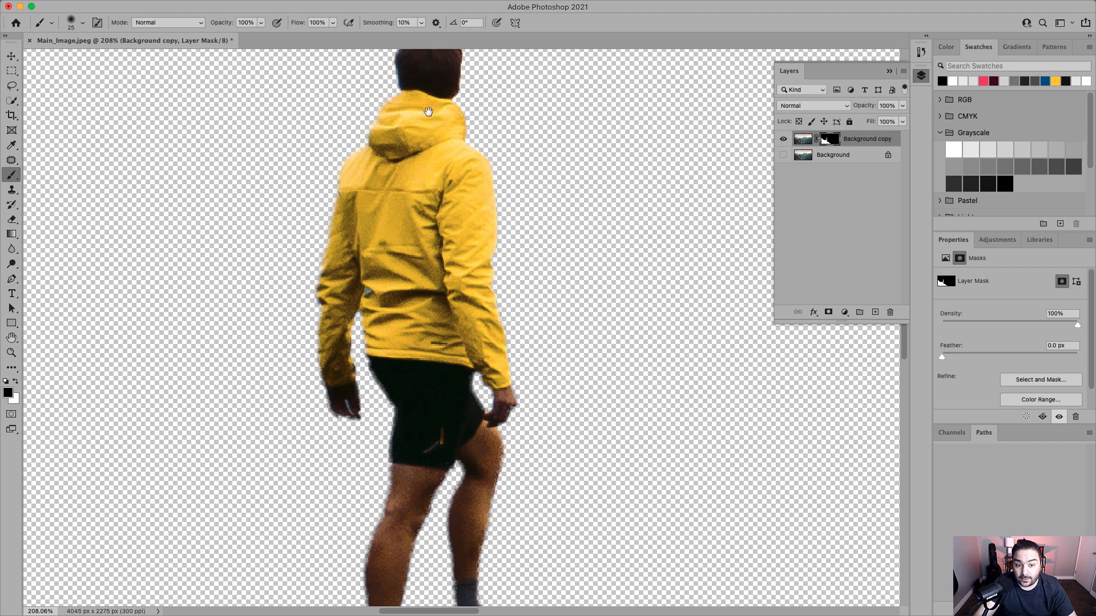
pyautogui.moveTo(429, 111); pyautogui.dragTo(415, 93)
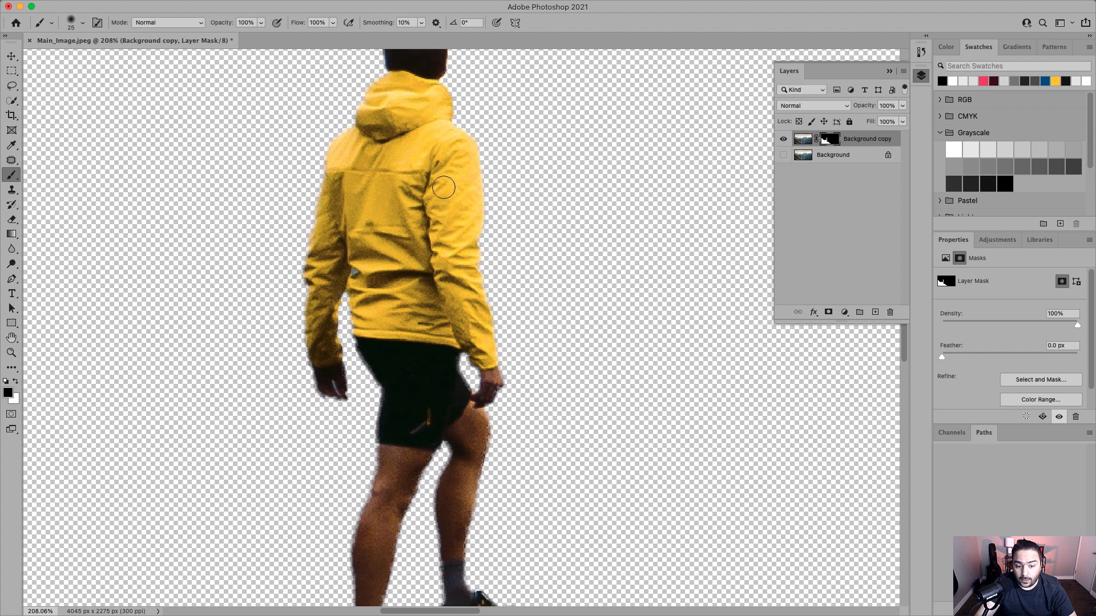
pyautogui.scroll(-3, 450, 190)
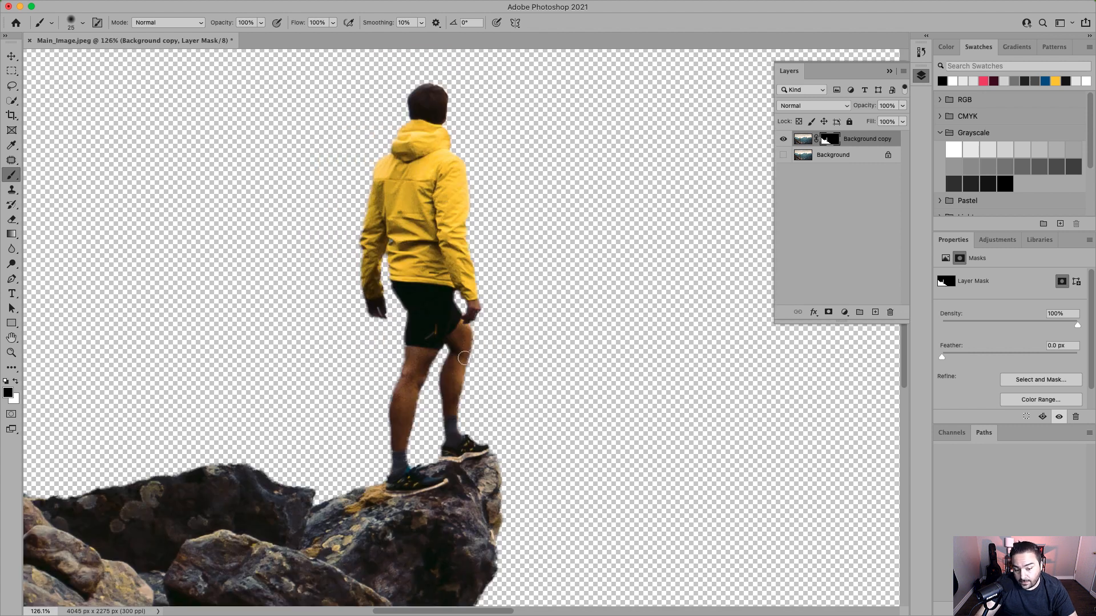
pyautogui.scroll(5, 464, 357)
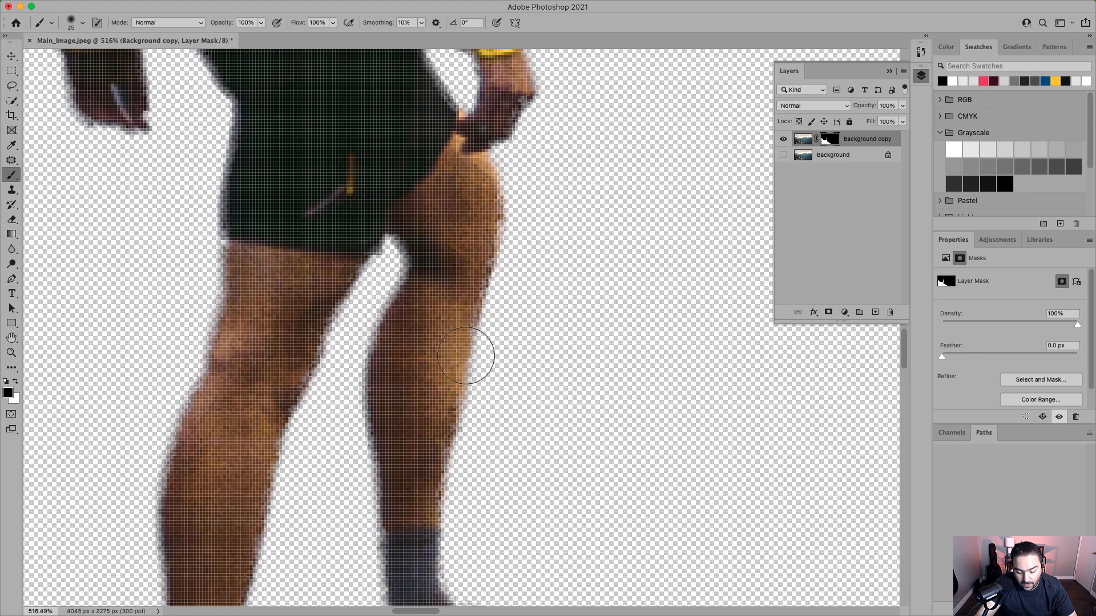
pyautogui.press('[')
pyautogui.press('x')
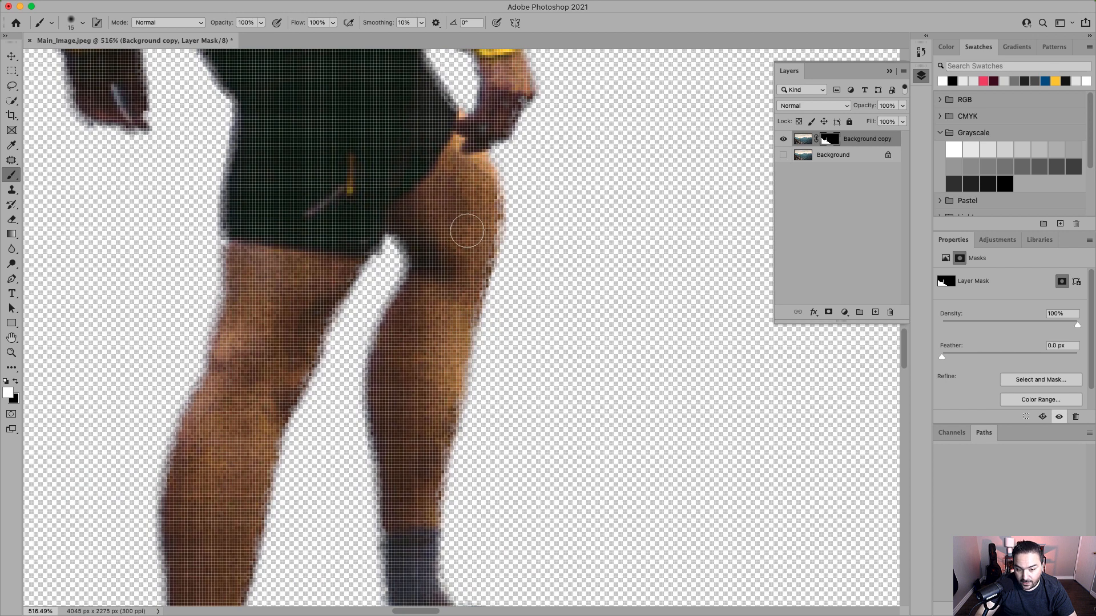
pyautogui.moveTo(483, 222)
pyautogui.mouseDown()
pyautogui.moveTo(438, 415)
pyautogui.moveTo(429, 557)
pyautogui.mouseUp()
pyautogui.moveTo(393, 433)
pyautogui.mouseDown()
pyautogui.moveTo(422, 319)
pyautogui.moveTo(443, 120)
pyautogui.moveTo(467, 139)
pyautogui.moveTo(409, 283)
pyautogui.moveTo(433, 486)
pyautogui.mouseUp()
pyautogui.moveTo(441, 364); pyautogui.dragTo(433, 306)
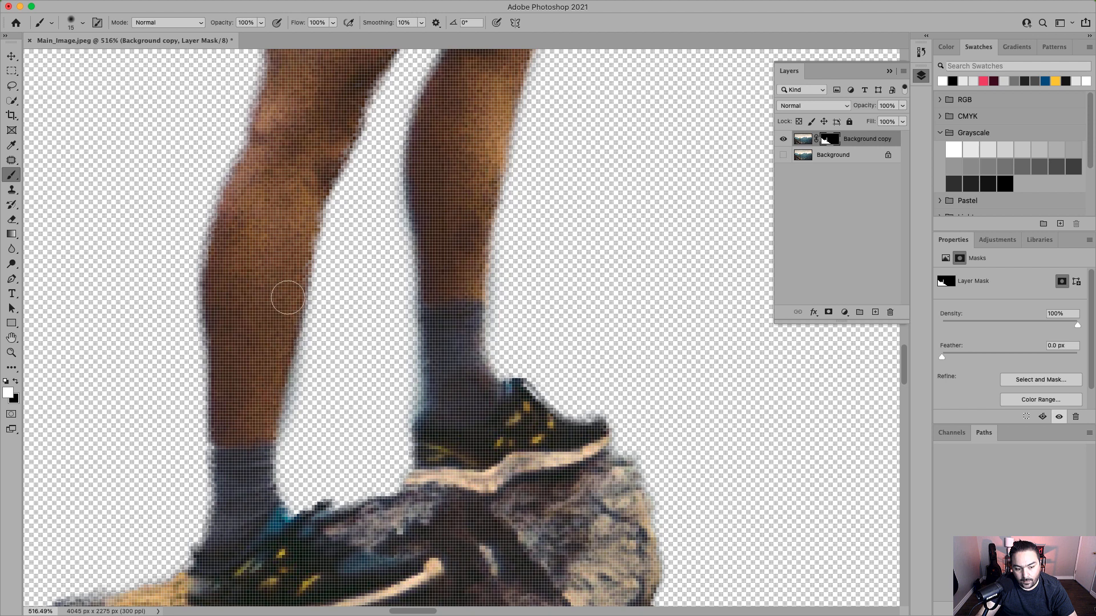
pyautogui.moveTo(282, 454); pyautogui.dragTo(304, 280)
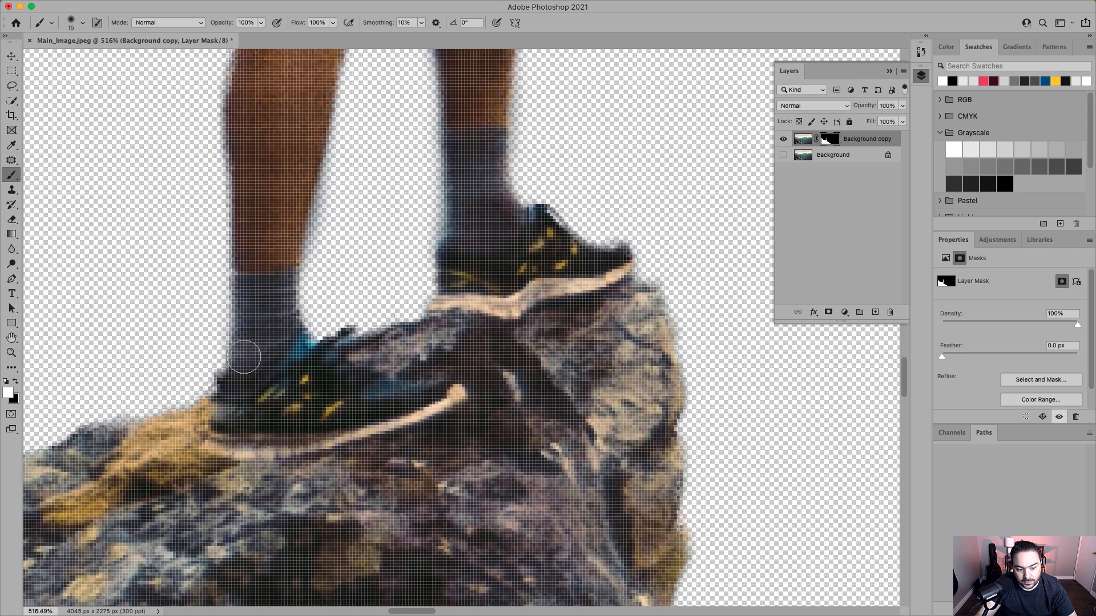
pyautogui.scroll(-10, 310, 262)
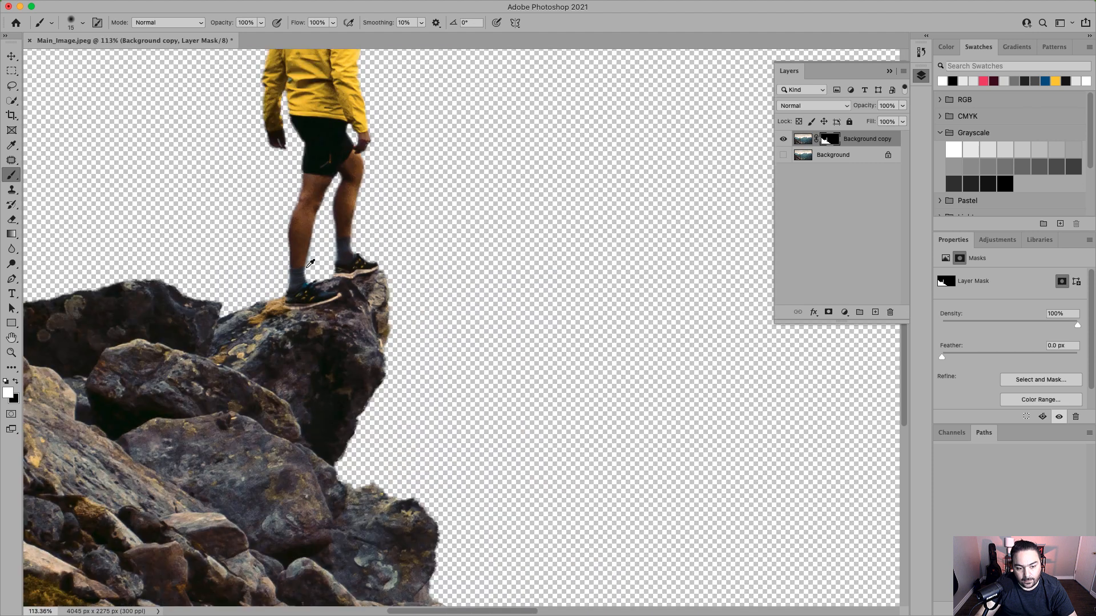
pyautogui.scroll(-8, 310, 225)
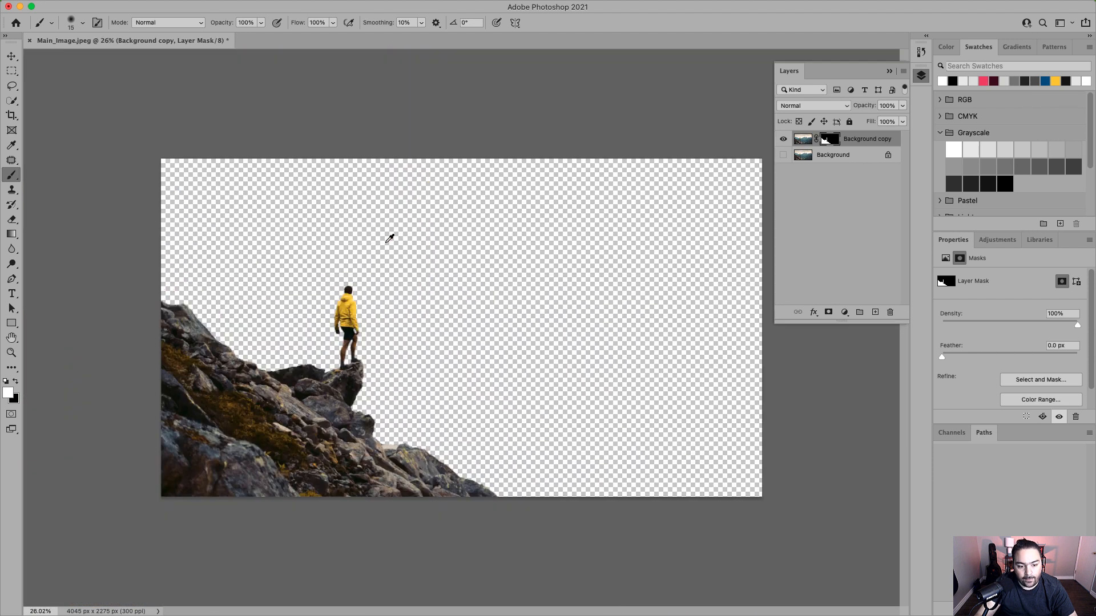
# Save the layered cutout as Main_Image-2.psd in Photoshop format in the May 20 Tutorial folder, with Maximize Compatibility enabled.
pyautogui.scroll(3, 451, 308)
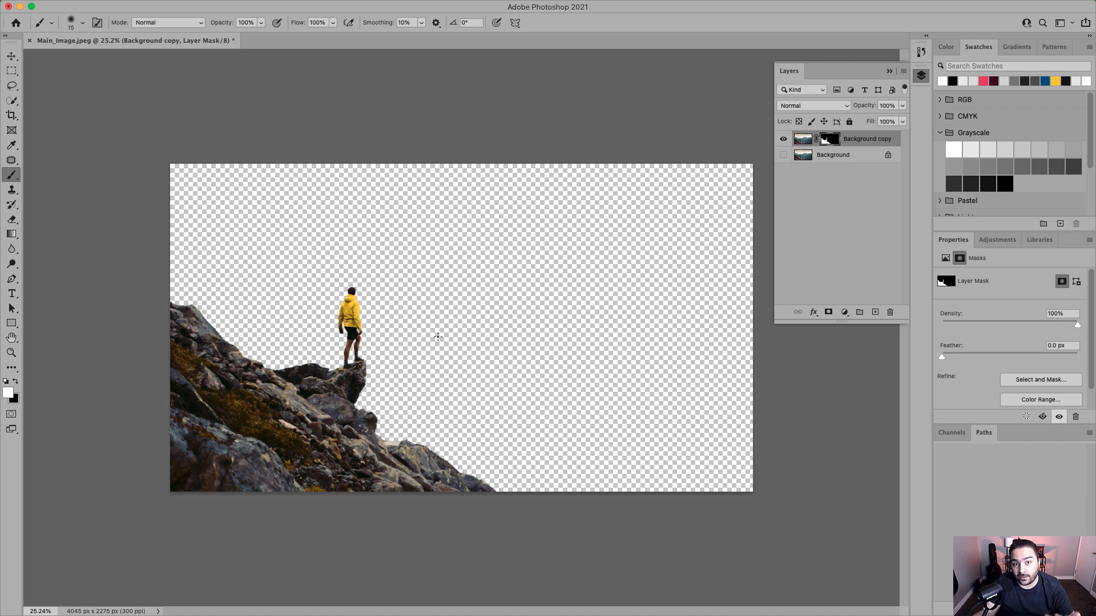
pyautogui.scroll(3, 347, 355)
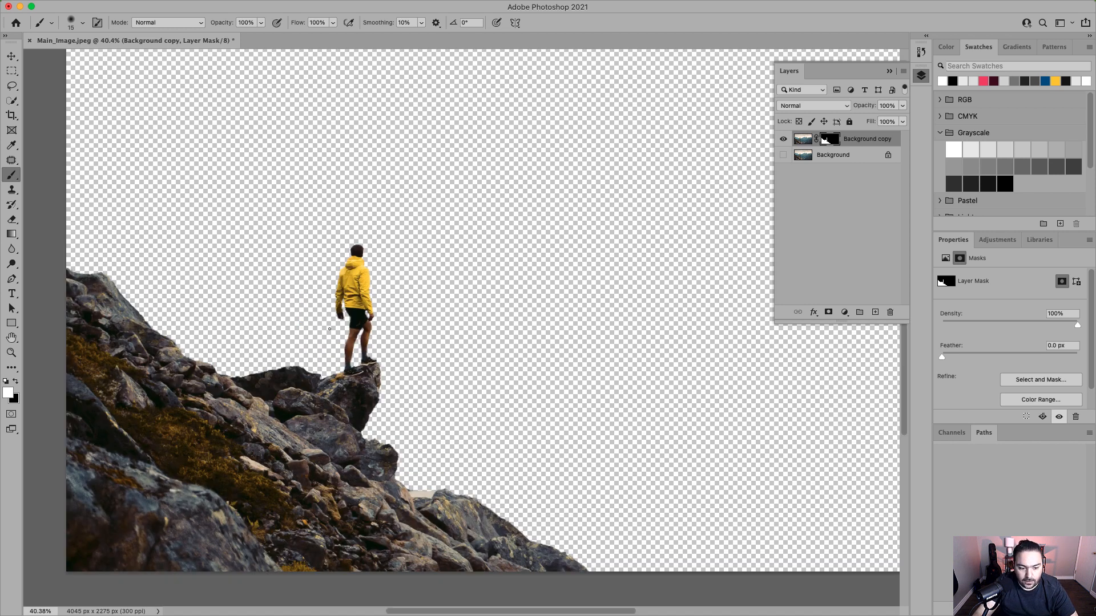
pyautogui.click(86, 6)
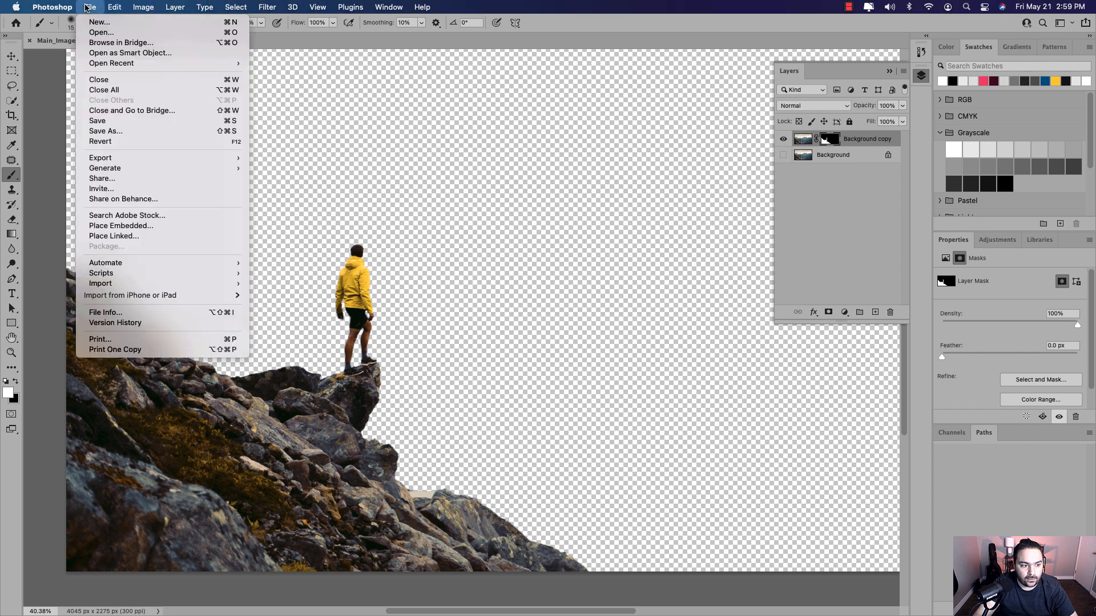
pyautogui.click(112, 130)
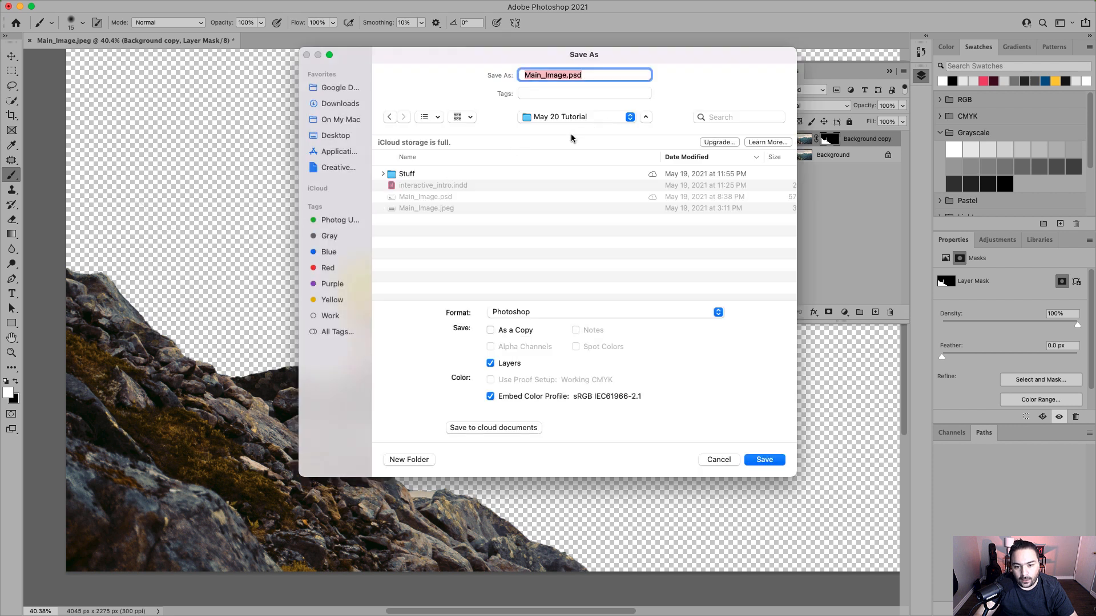
pyautogui.click(557, 77)
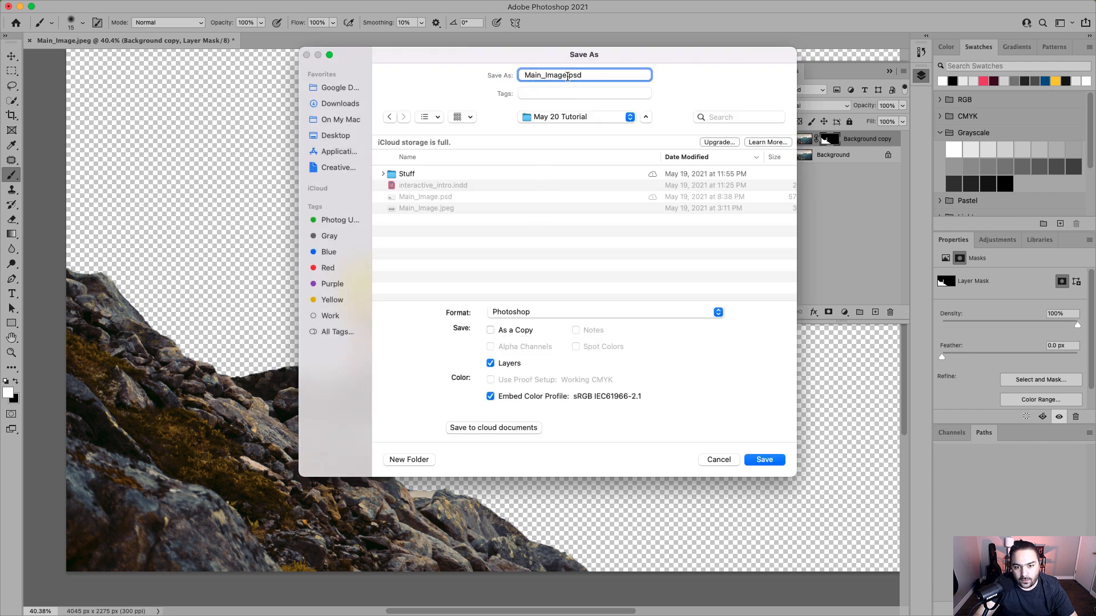
pyautogui.write('-2')
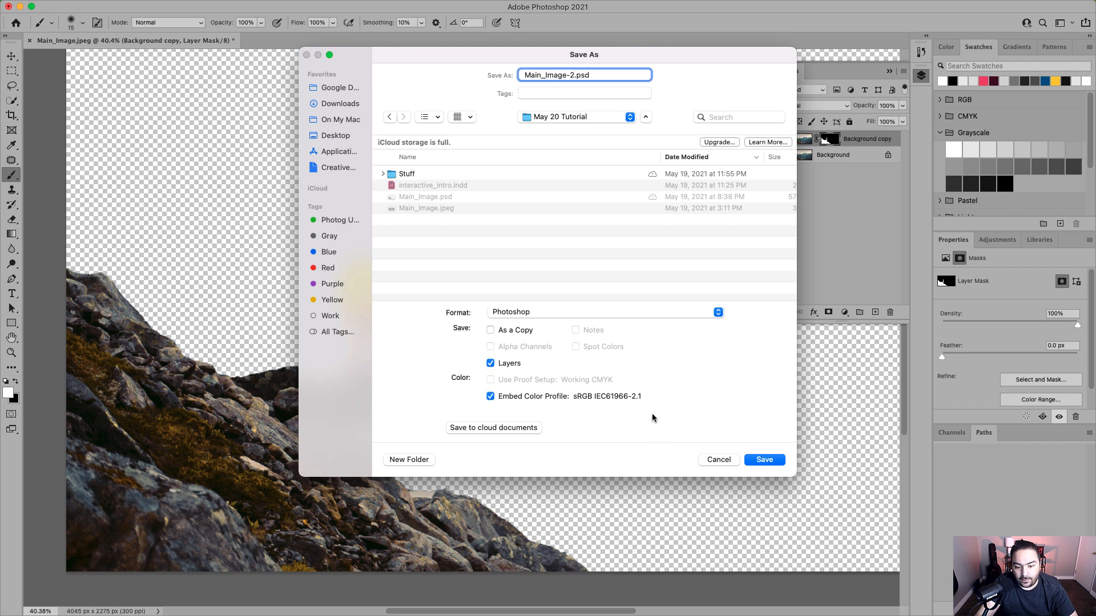
pyautogui.click(763, 459)
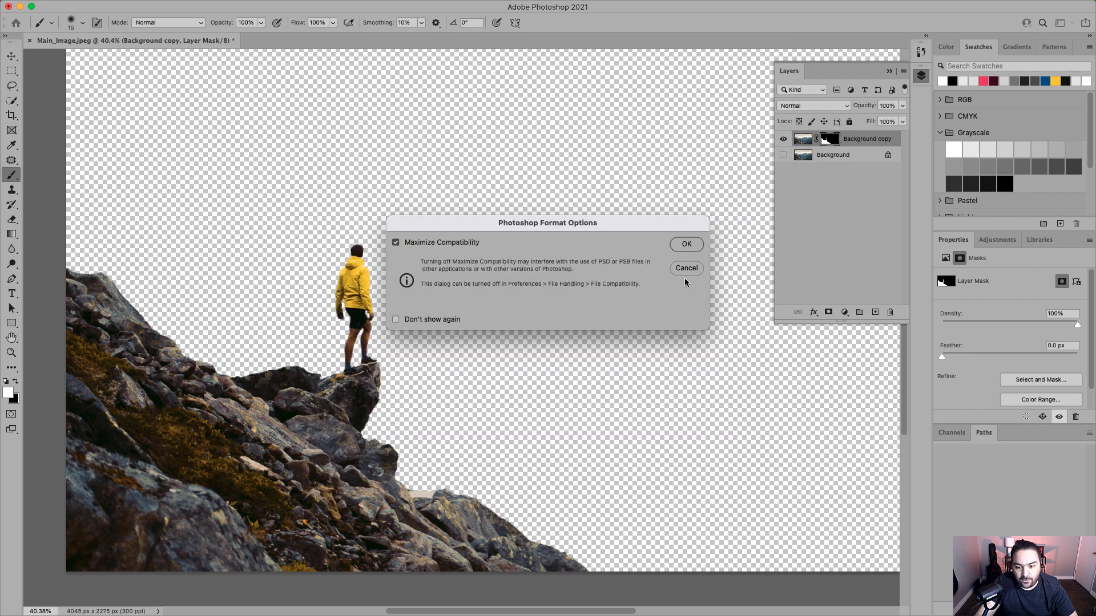
pyautogui.click(685, 250)
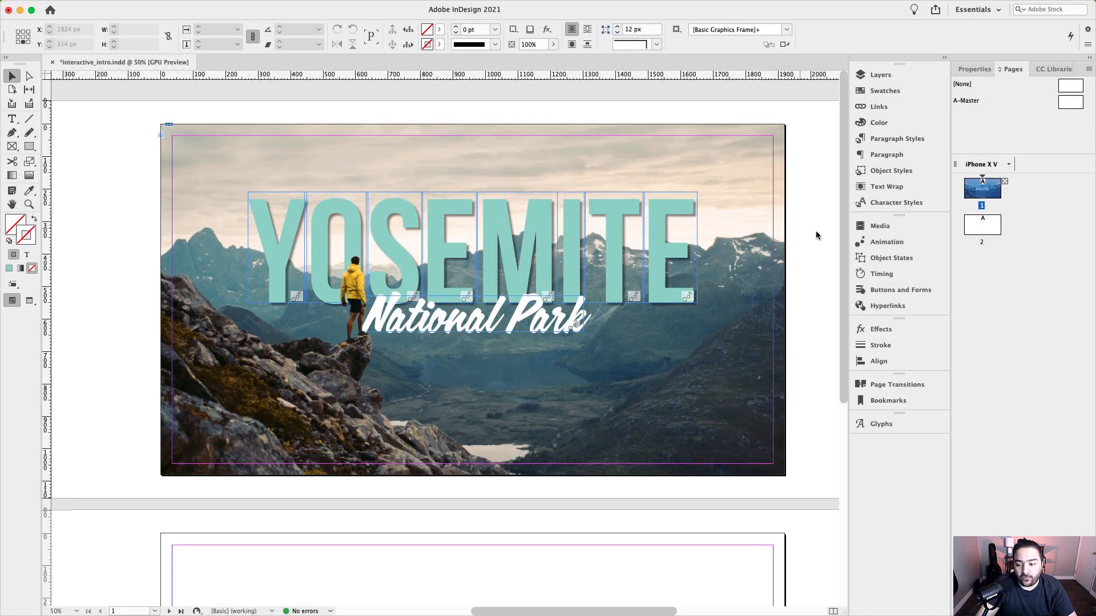
# Switch to interactive_intro.indd in InDesign, preview the Yosemite page's animation in EPUB Interactivity Preview, and close the preview.
pyautogui.click(888, 243)
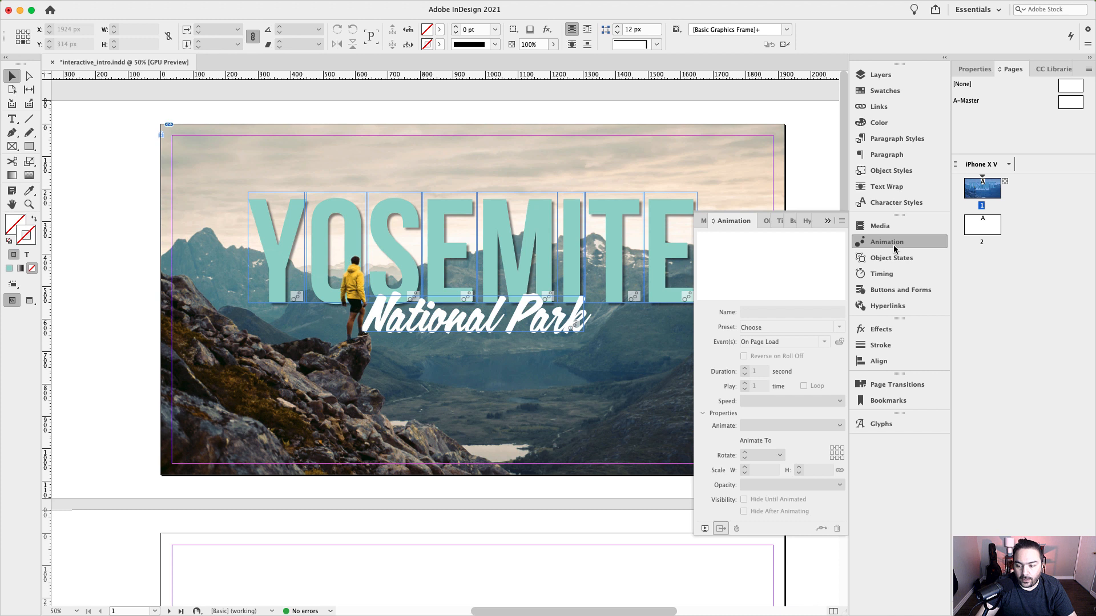
pyautogui.click(705, 529)
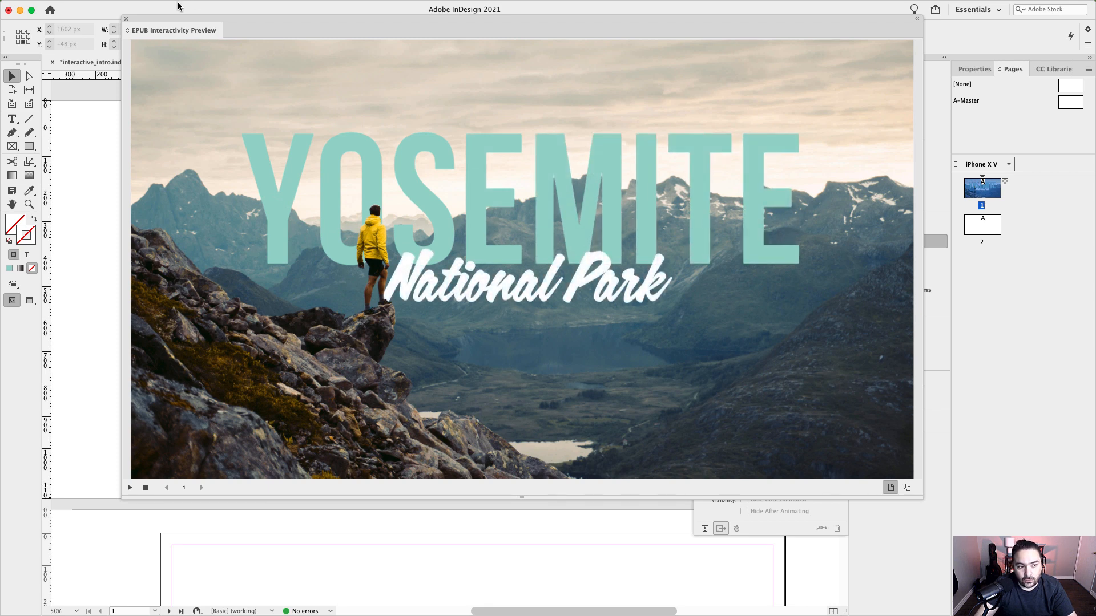
pyautogui.click(126, 19)
pyautogui.click(124, 21)
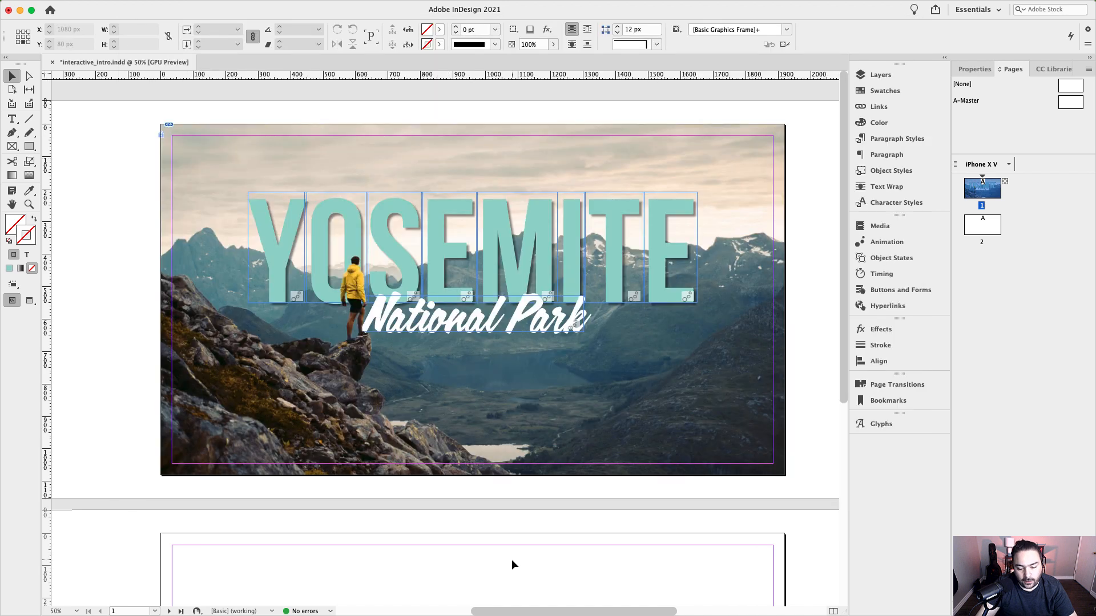
# Place Main_Image-2.psd and Main_Image.jpeg on the blank page 2, each about 971 × 546 px.
pyautogui.moveTo(518, 574); pyautogui.dragTo(520, 254)
pyautogui.moveTo(543, 377); pyautogui.dragTo(541, 312)
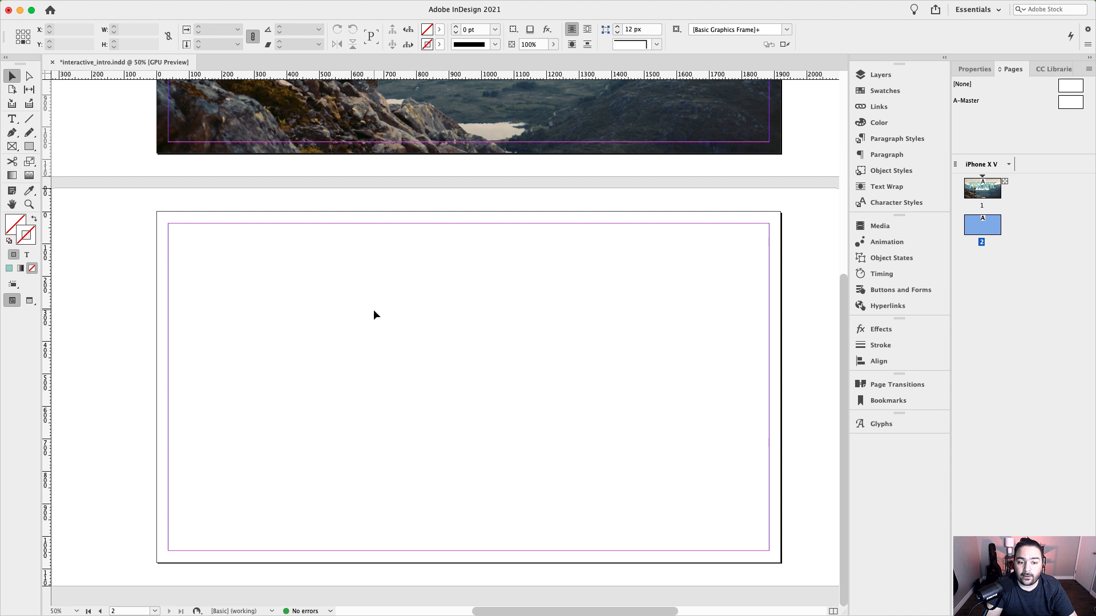
pyautogui.press('super+d')
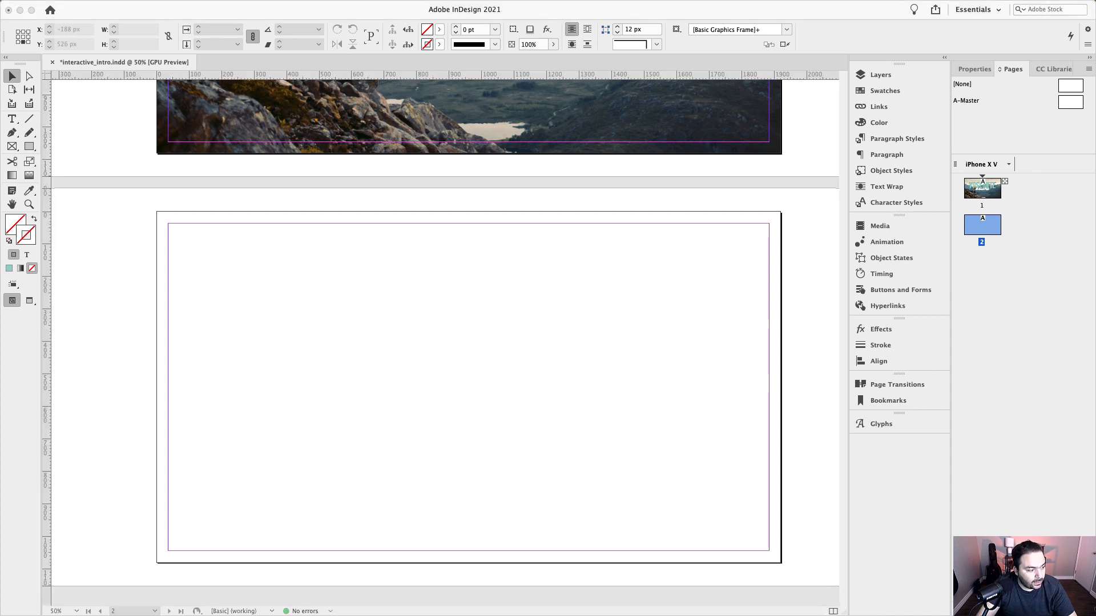
pyautogui.moveTo(0, 257); pyautogui.dragTo(403, 287)
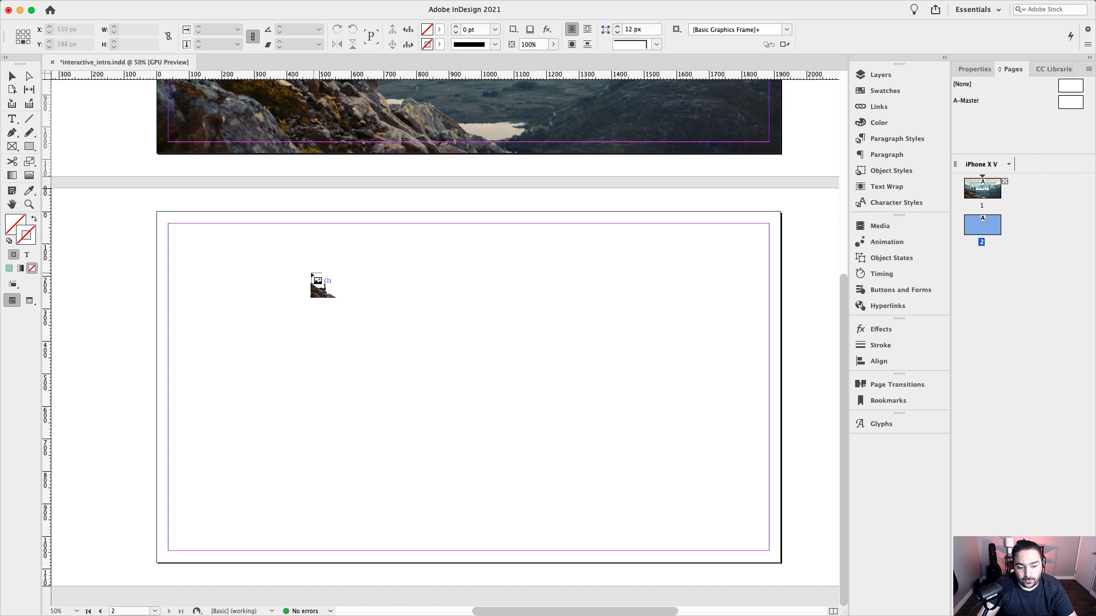
pyautogui.click(310, 273)
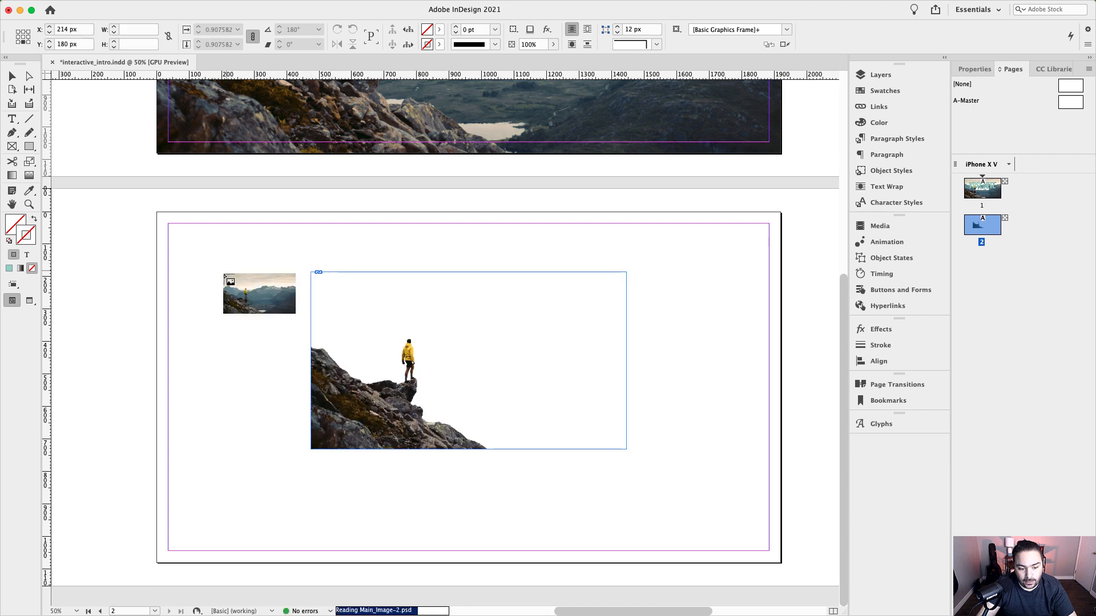
pyautogui.click(226, 272)
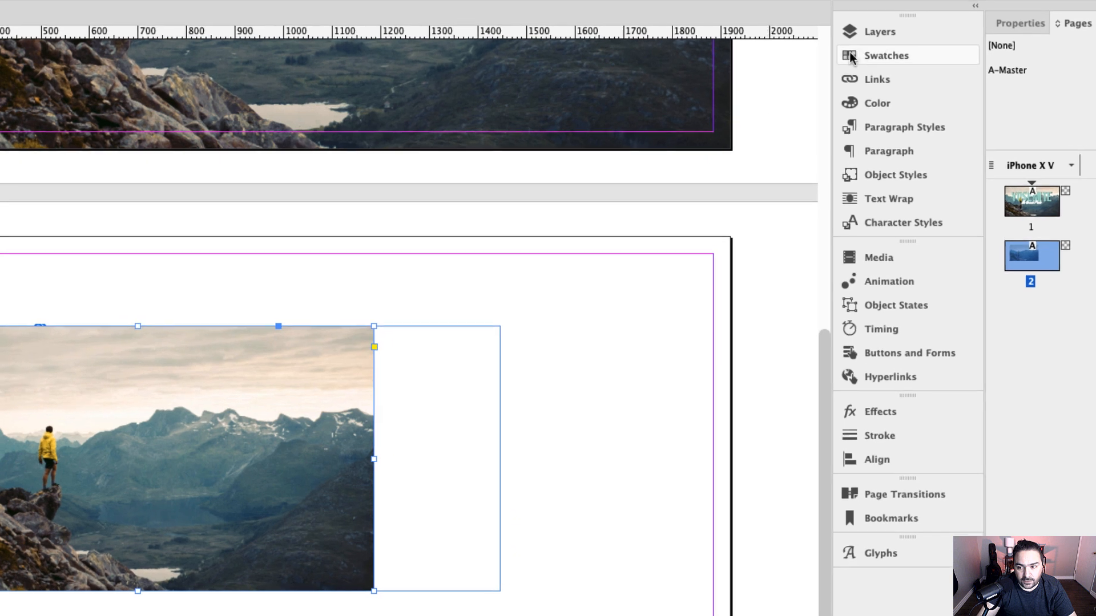
# Reorder the objects in Layer 1 so that Main_Image.jpeg sits beneath Main_Image-2.psd.
pyautogui.click(850, 31)
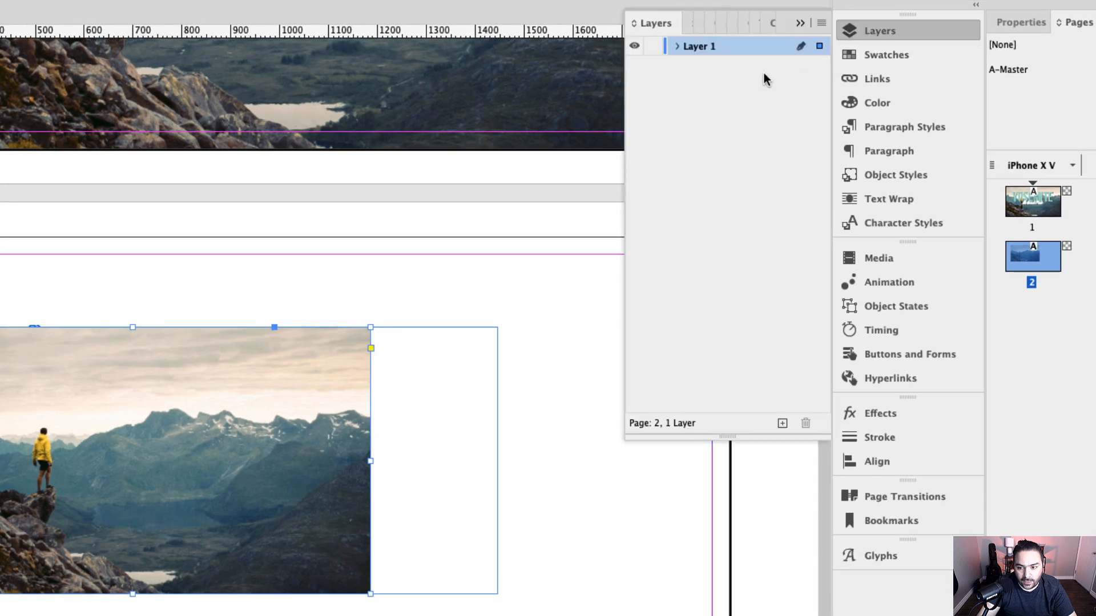
pyautogui.click(676, 47)
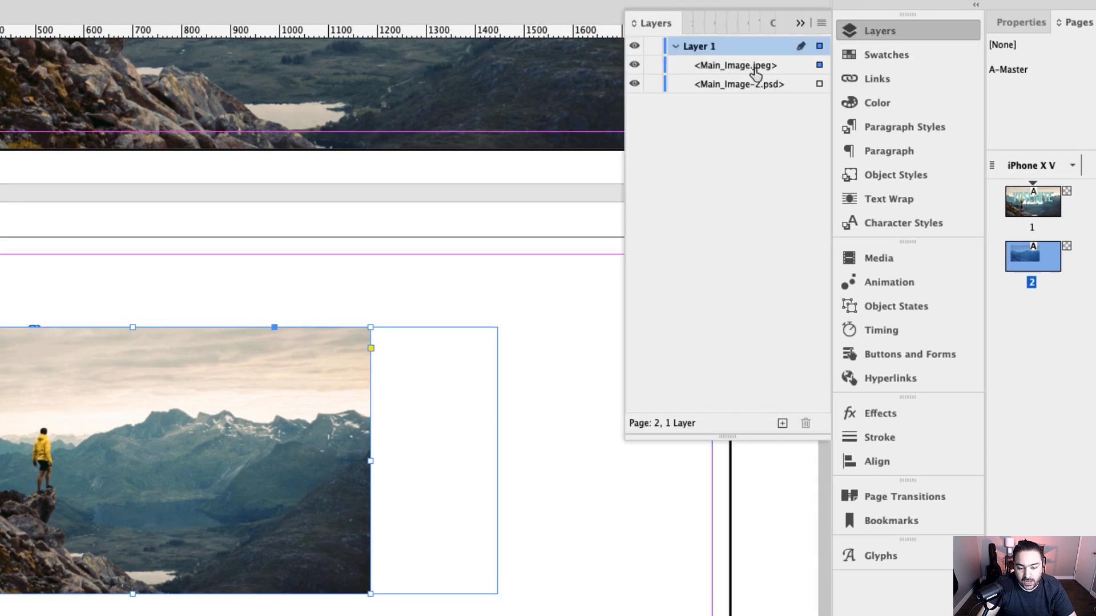
pyautogui.moveTo(754, 68); pyautogui.dragTo(754, 96)
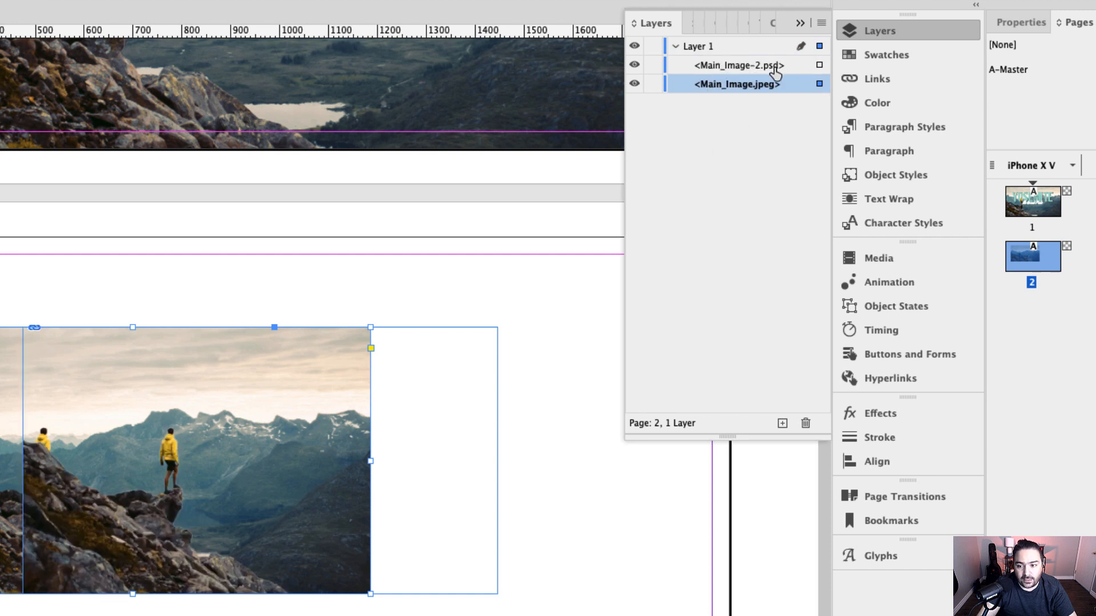
pyautogui.moveTo(663, 34); pyautogui.dragTo(526, 250)
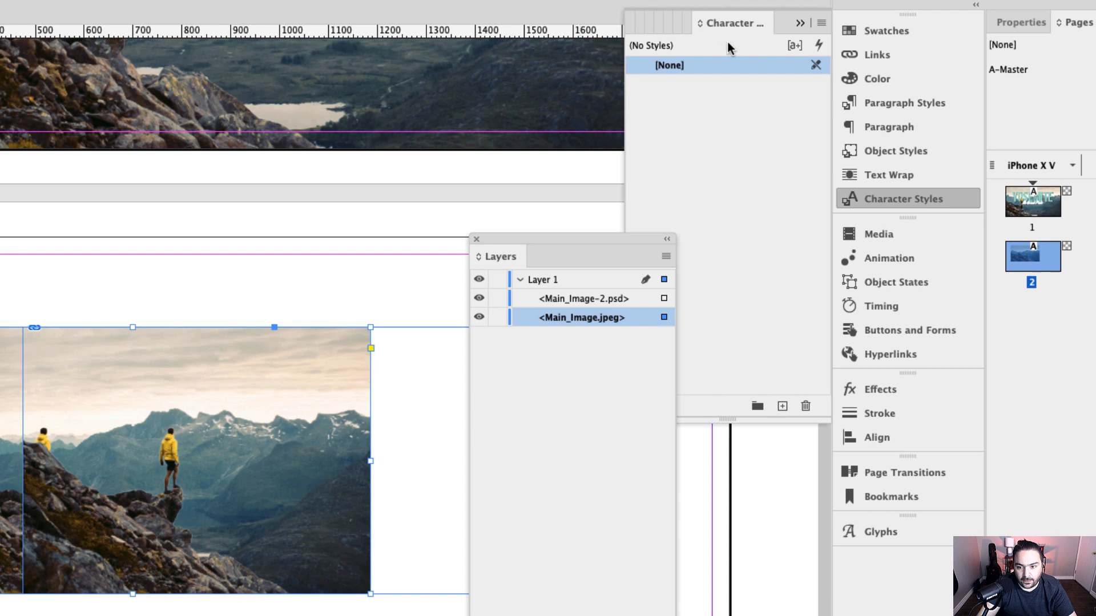
pyautogui.click(800, 24)
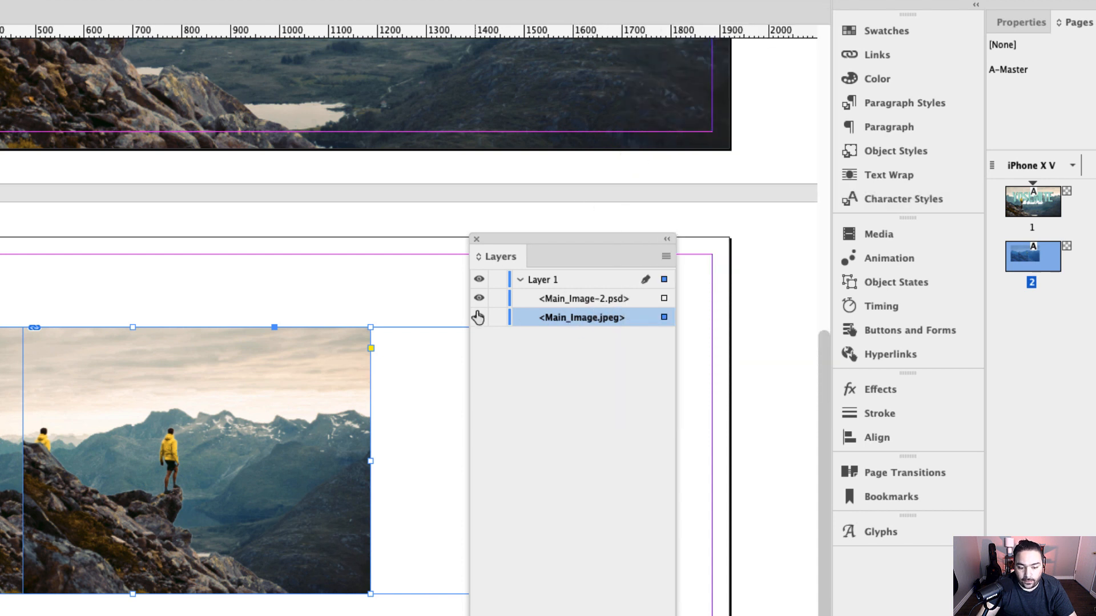
pyautogui.moveTo(568, 246); pyautogui.dragTo(642, 242)
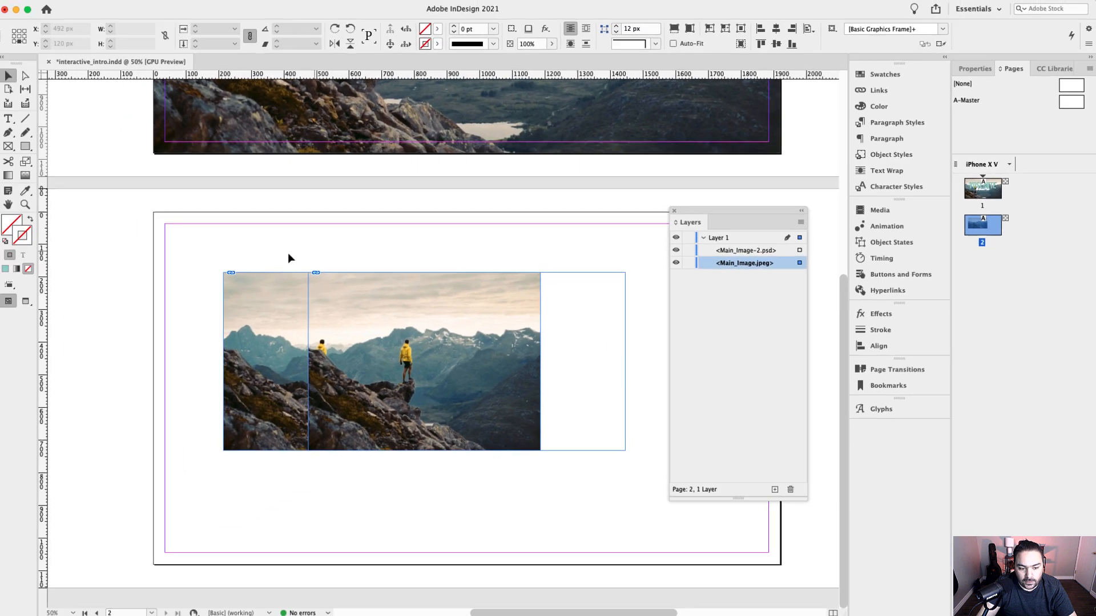
# Align the two images on page 2 by their horizontal centers, using Align to Selection.
pyautogui.click(416, 367)
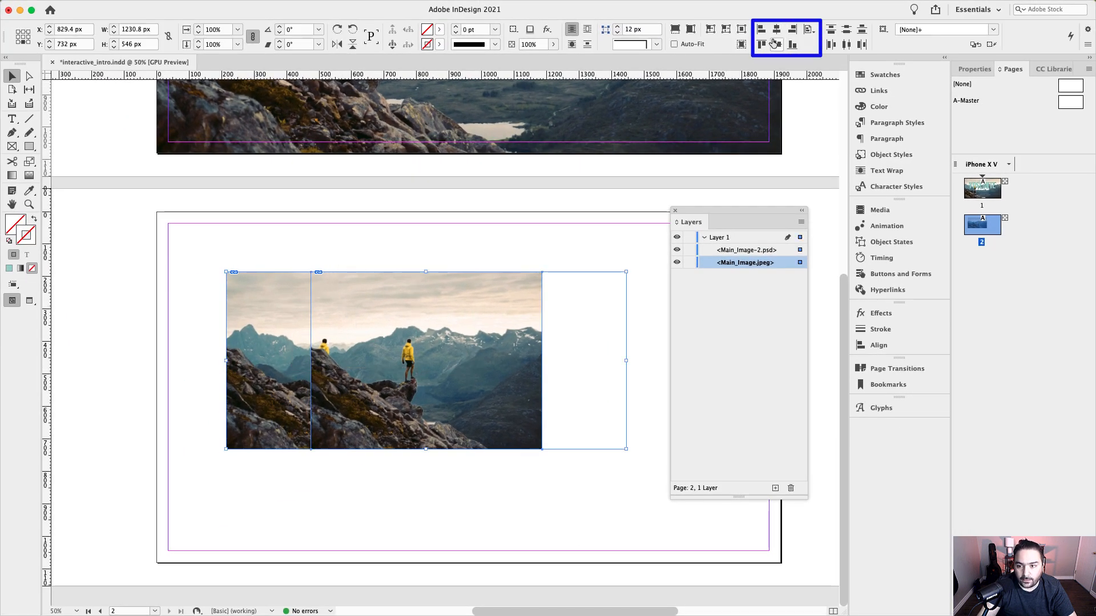
pyautogui.click(810, 31)
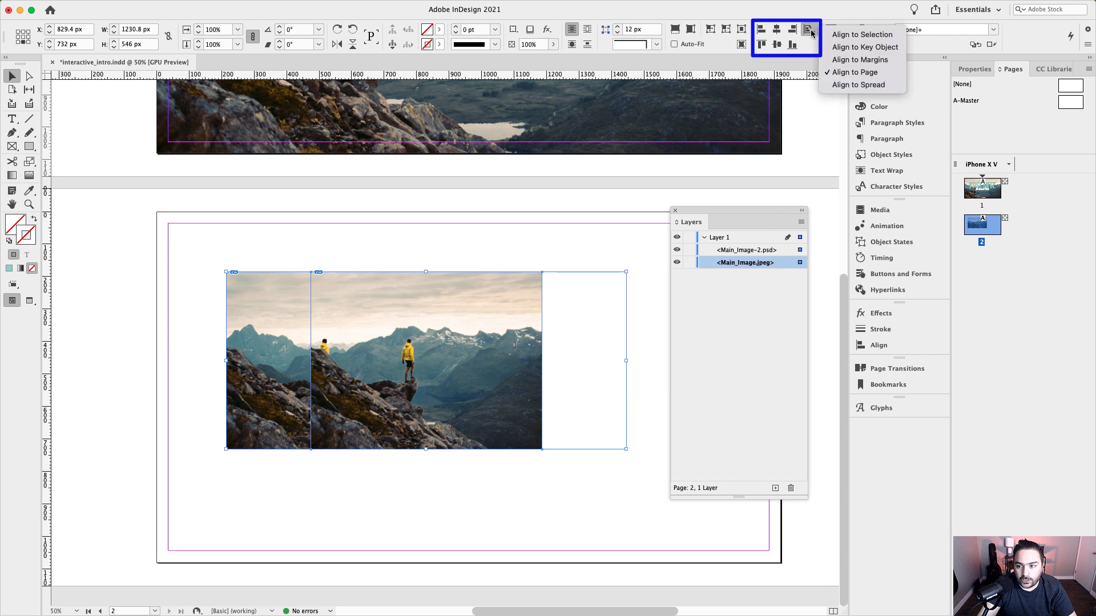
pyautogui.click(844, 35)
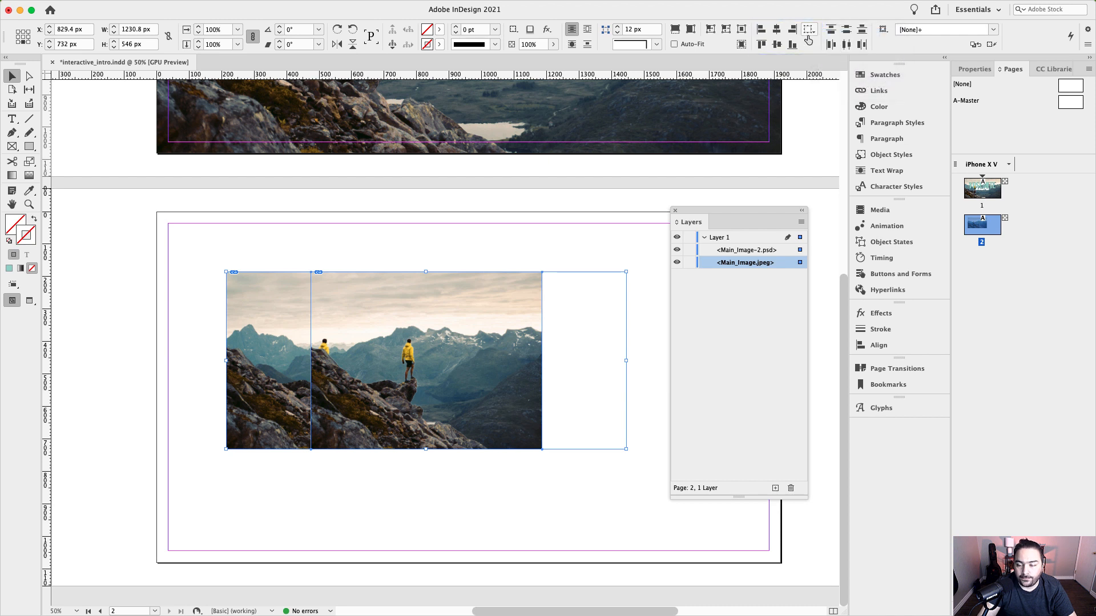
pyautogui.click(776, 31)
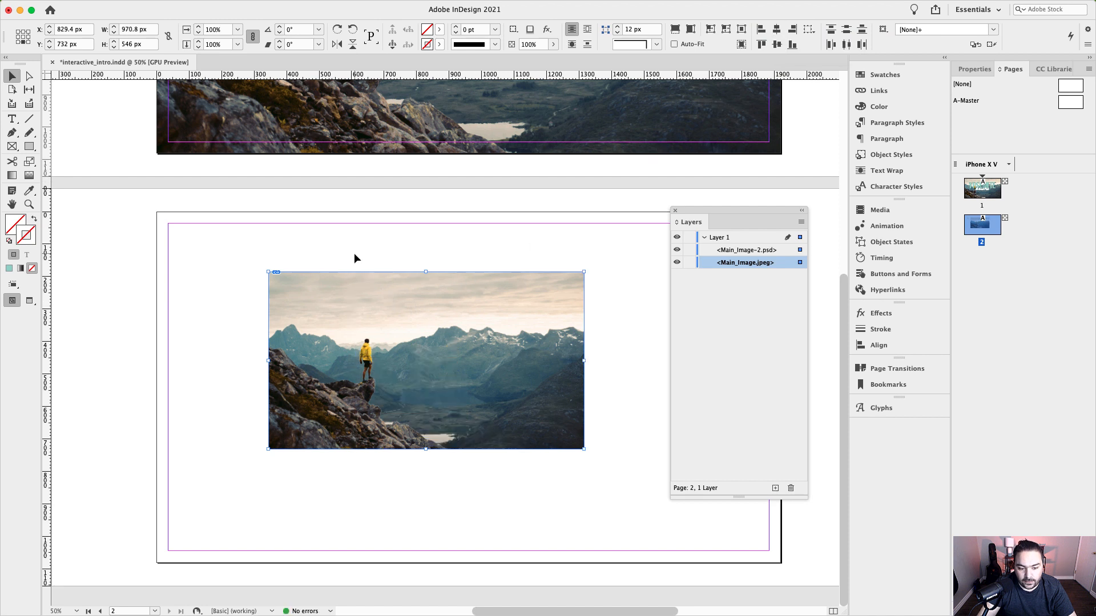
# Toggle the visibility of Main_Image.jpeg to check how the cutout in Main_Image-2.psd lines up with it.
pyautogui.click(677, 262)
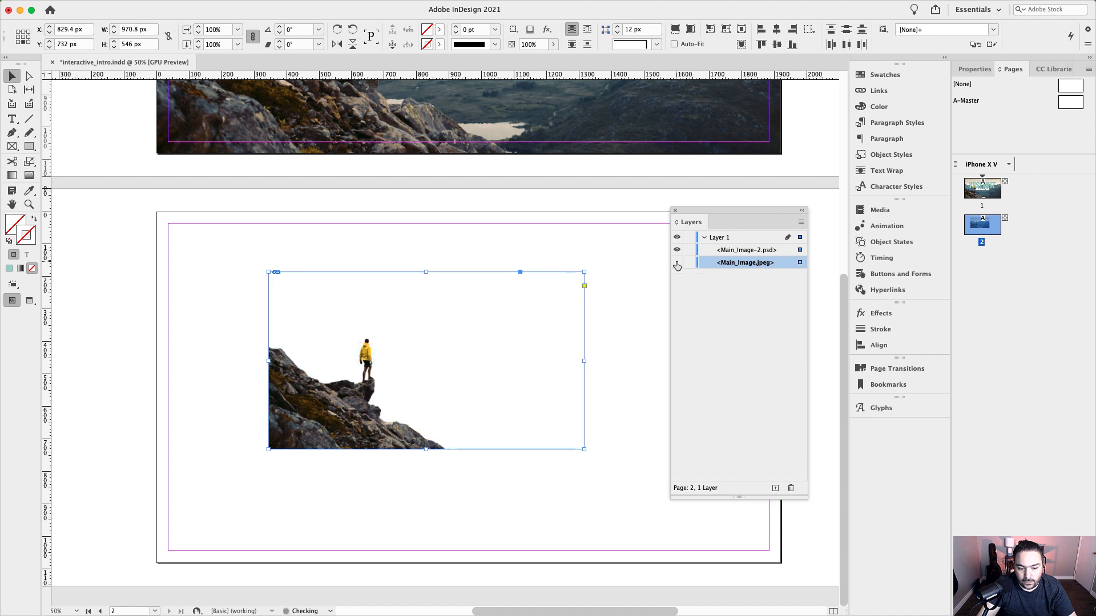
pyautogui.click(677, 263)
pyautogui.click(677, 262)
pyautogui.click(677, 263)
pyautogui.click(677, 263)
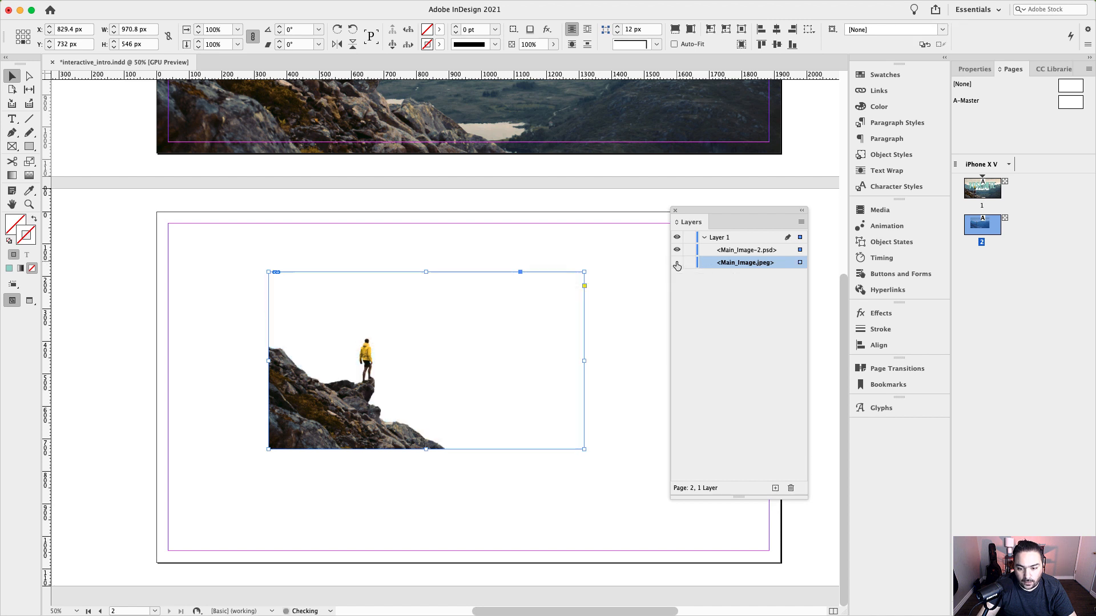
pyautogui.click(677, 263)
pyautogui.click(677, 263)
pyautogui.click(677, 262)
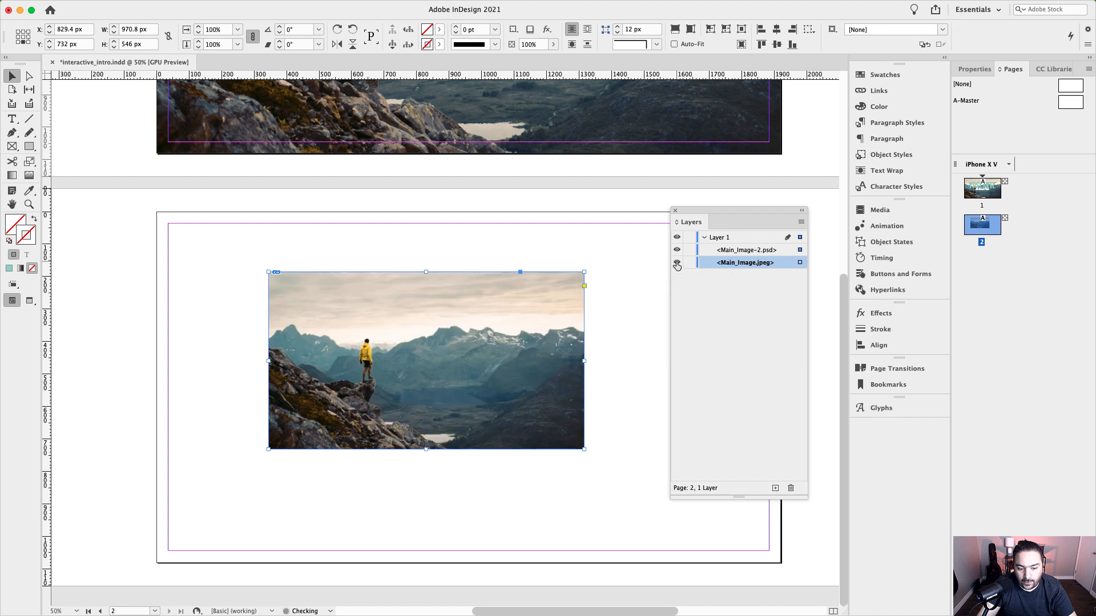
pyautogui.click(677, 263)
pyautogui.click(677, 263)
pyautogui.click(677, 262)
pyautogui.click(677, 263)
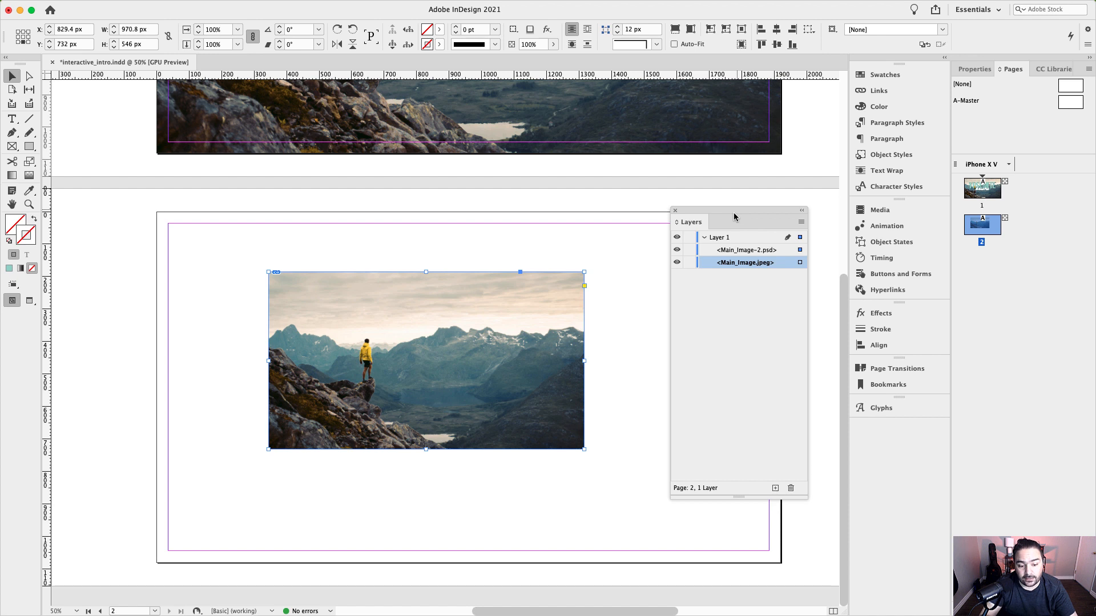
# Move both images to page 2's upper-left corner and scale them together to fill the page, about 1920 × 1080 px.
pyautogui.moveTo(725, 219); pyautogui.dragTo(758, 219)
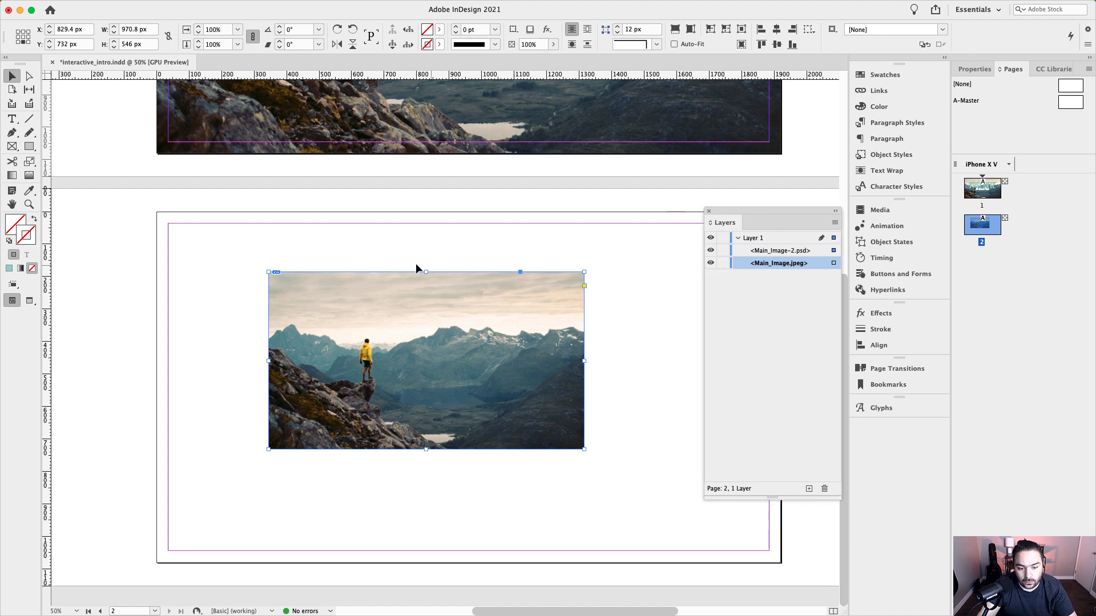
pyautogui.moveTo(354, 328); pyautogui.dragTo(235, 265)
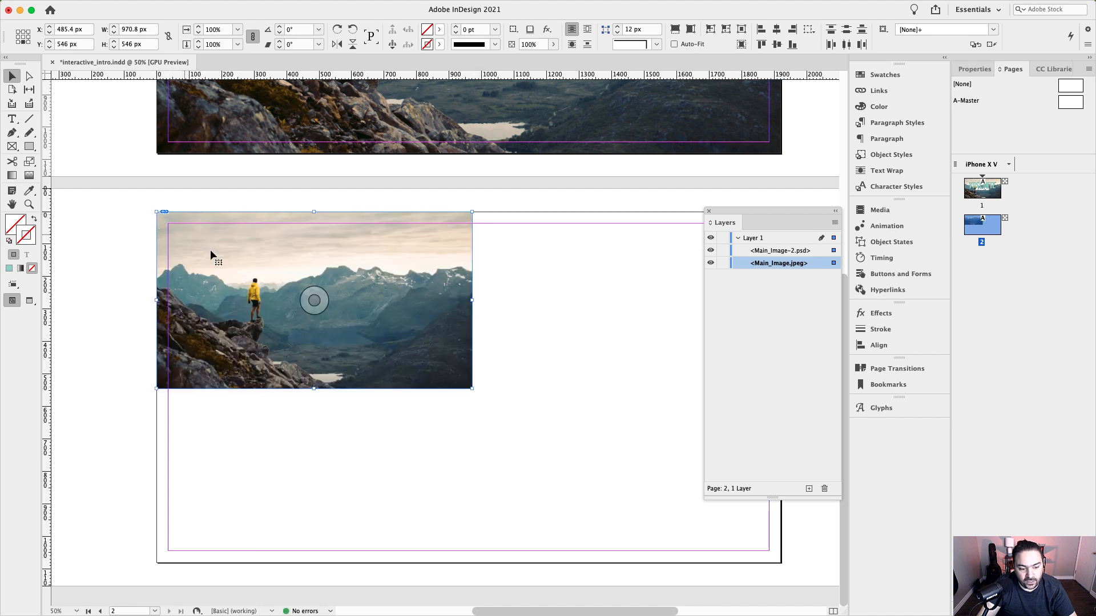
pyautogui.moveTo(772, 215); pyautogui.dragTo(882, 75)
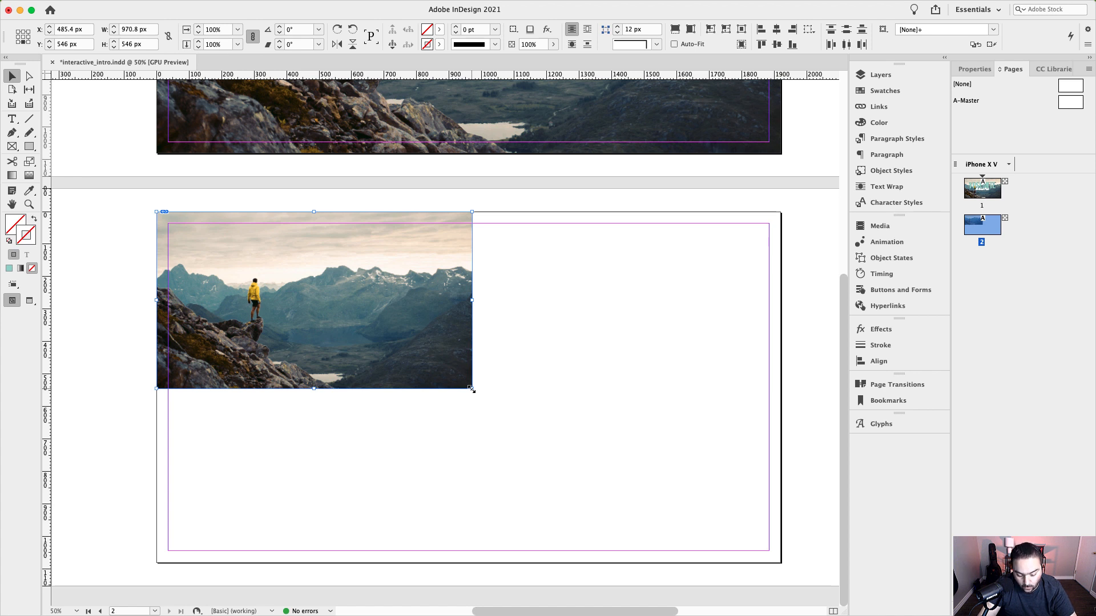
pyautogui.moveTo(472, 389); pyautogui.dragTo(781, 562)
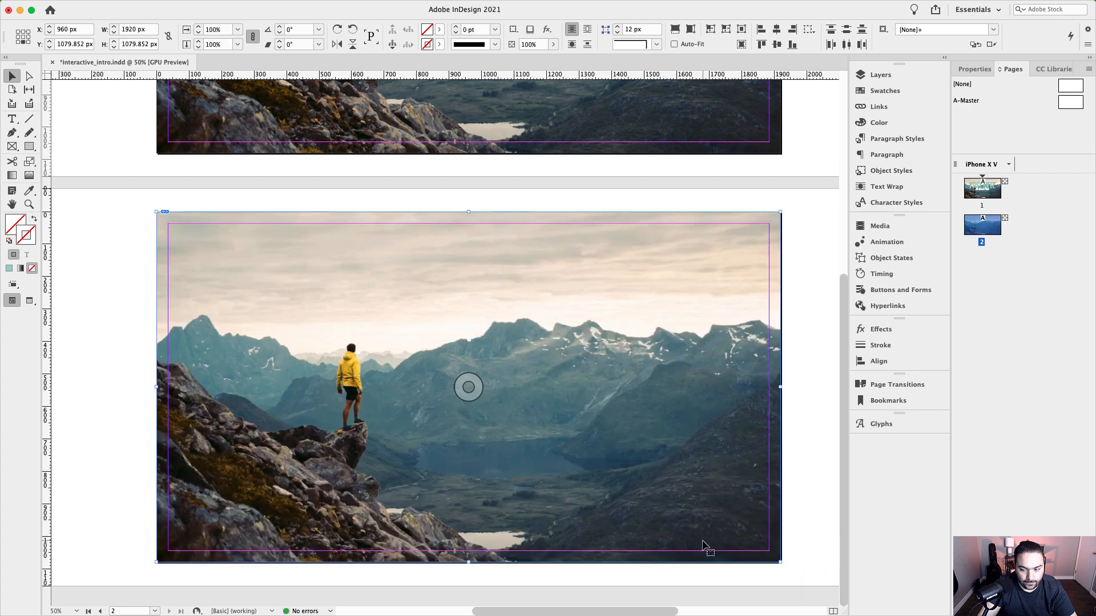
# Toggle the visibility of the enlarged images on page 2 to check the alignment of the cutout and the background.
pyautogui.click(878, 76)
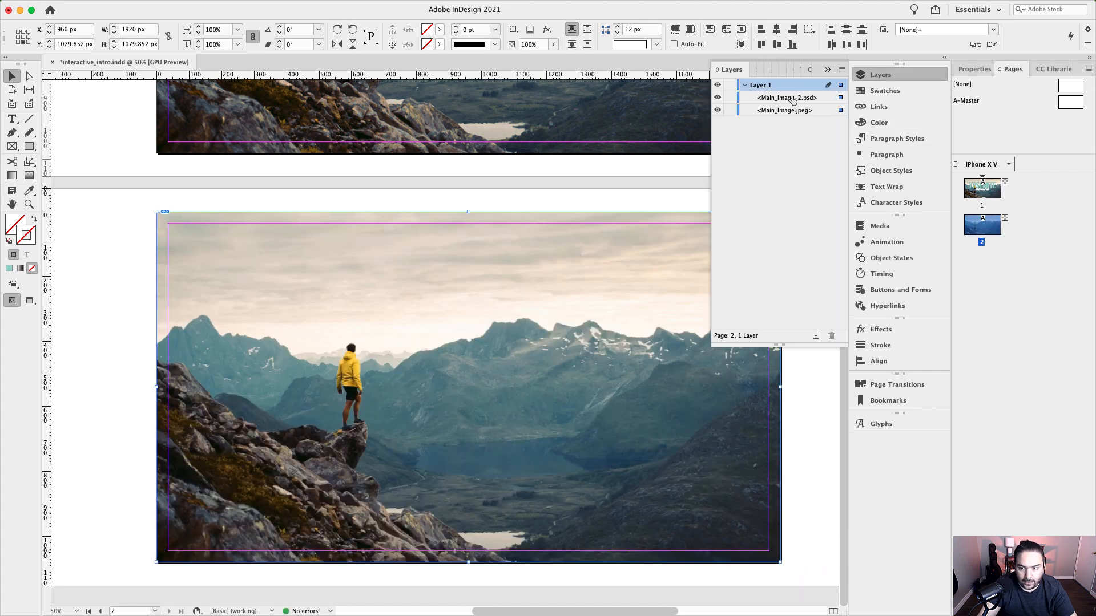
pyautogui.click(718, 99)
pyautogui.click(717, 110)
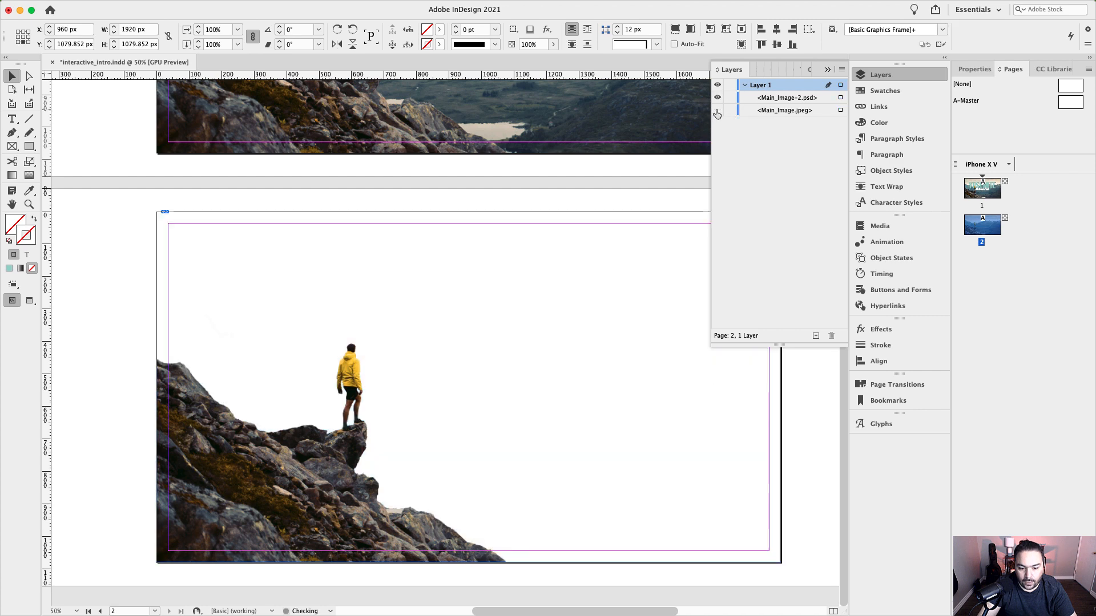
pyautogui.click(717, 110)
pyautogui.click(718, 111)
pyautogui.click(717, 111)
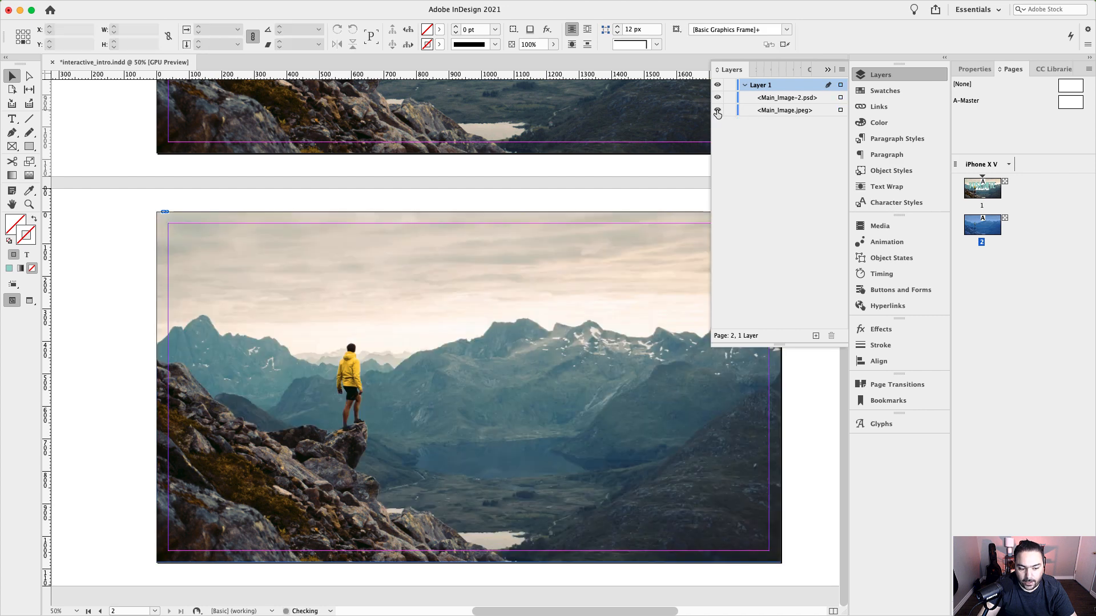
pyautogui.click(718, 111)
pyautogui.click(717, 111)
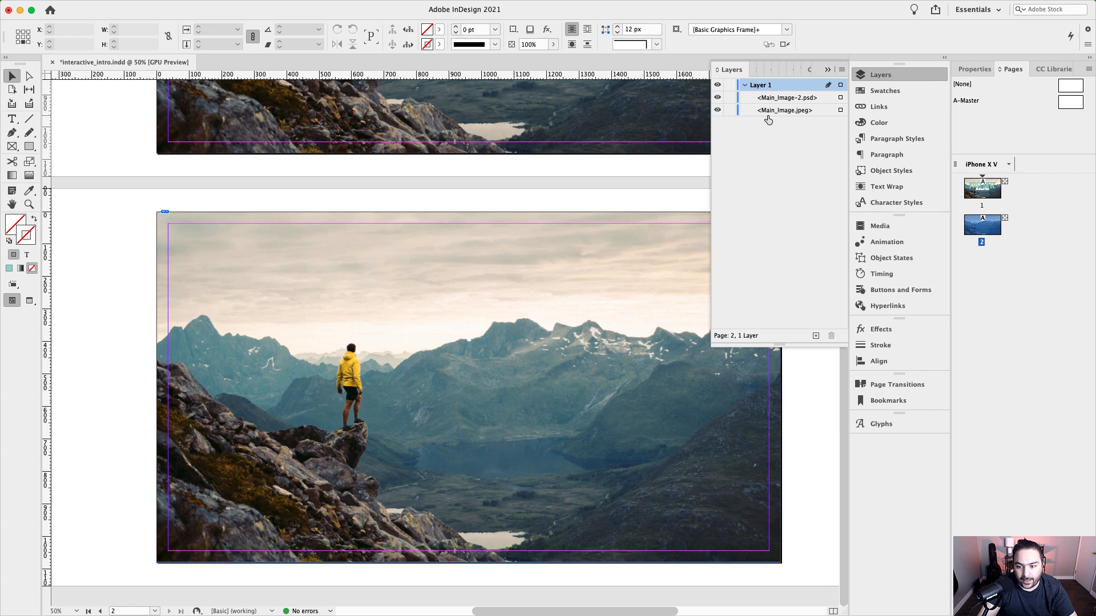
# Lock Main_Image-2.psd and Main_Image.jpeg in Layer 1.
pyautogui.click(824, 71)
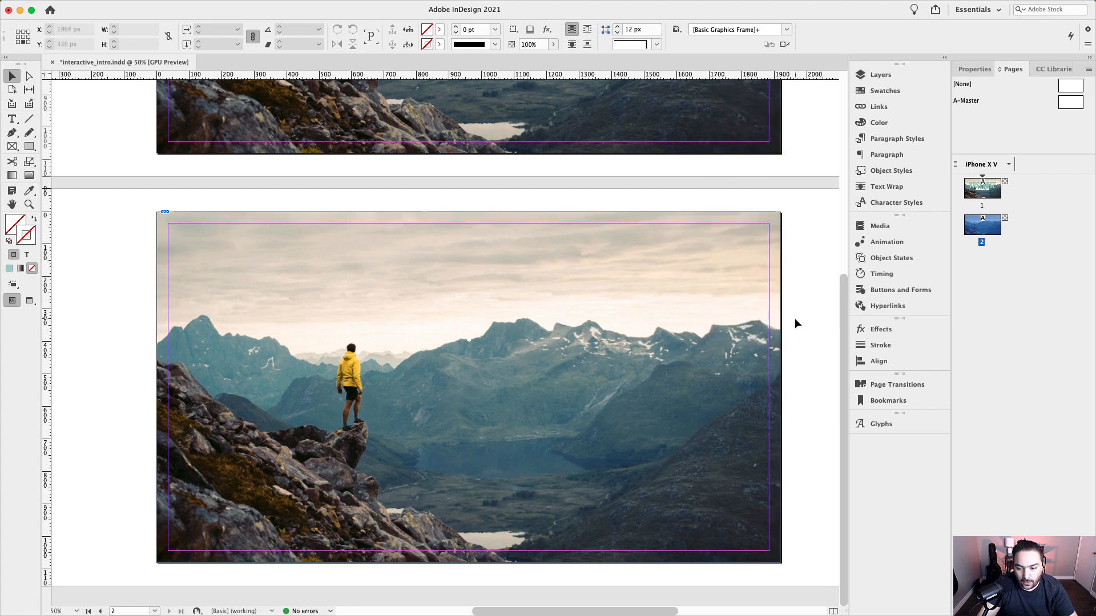
pyautogui.click(881, 75)
pyautogui.moveTo(730, 100); pyautogui.dragTo(730, 110)
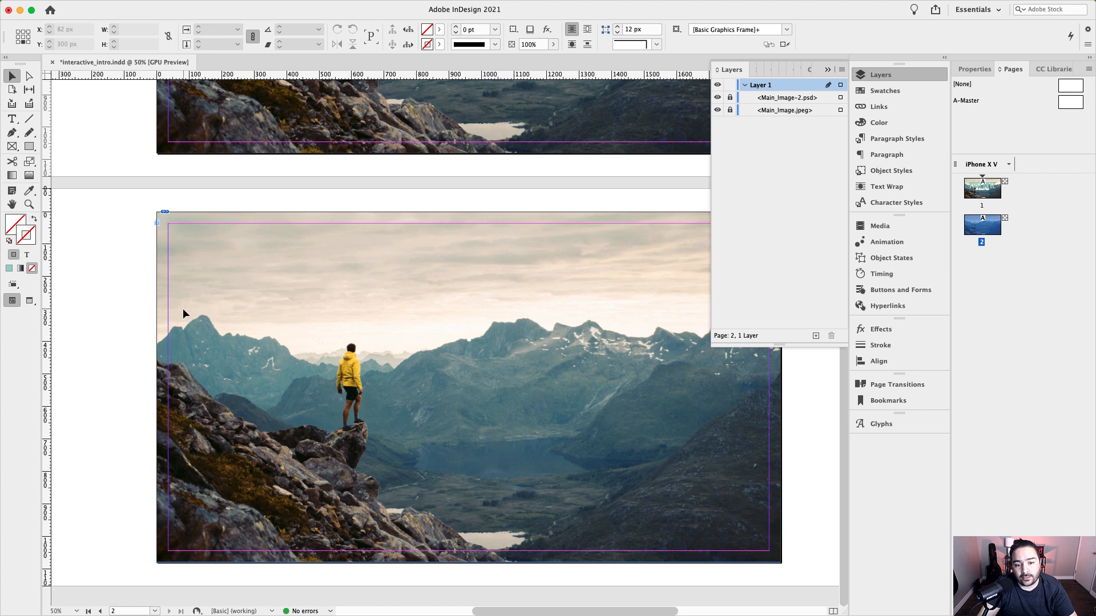
# Examine the YOSEMITE lettering and the font settings of the National Park text on page 1.
pyautogui.moveTo(352, 163); pyautogui.dragTo(341, 390)
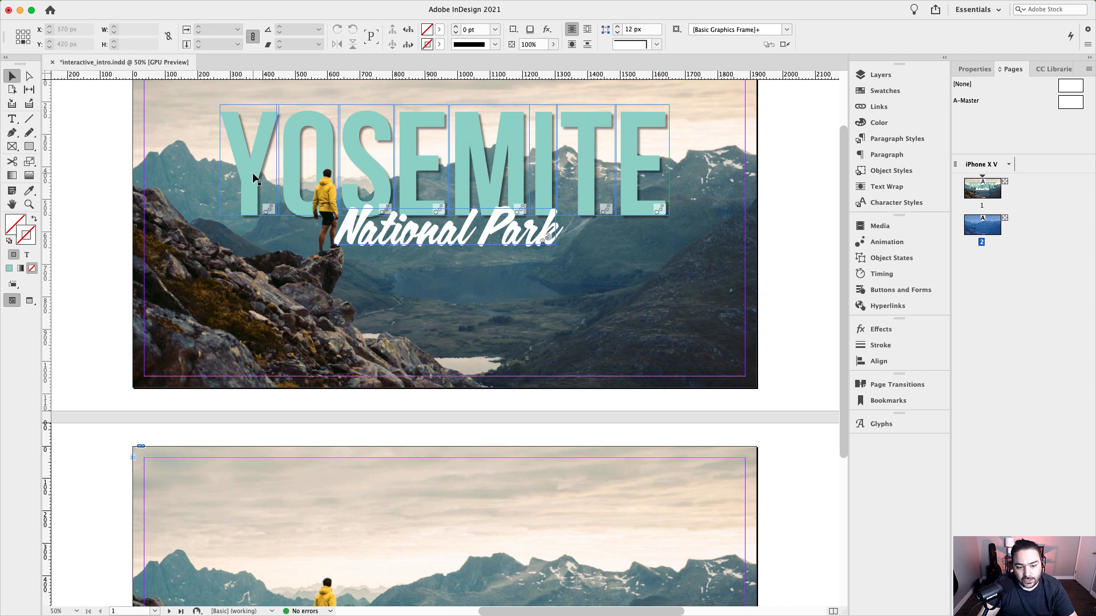
pyautogui.moveTo(458, 426)
pyautogui.mouseDown()
pyautogui.moveTo(460, 411)
pyautogui.moveTo(458, 434)
pyautogui.mouseUp()
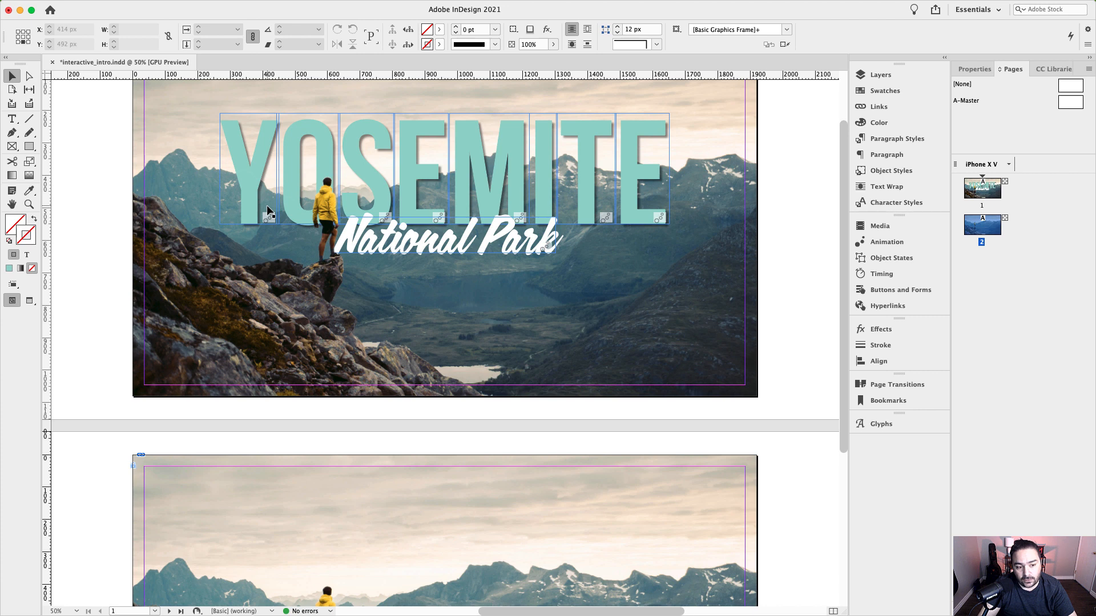
pyautogui.click(435, 235)
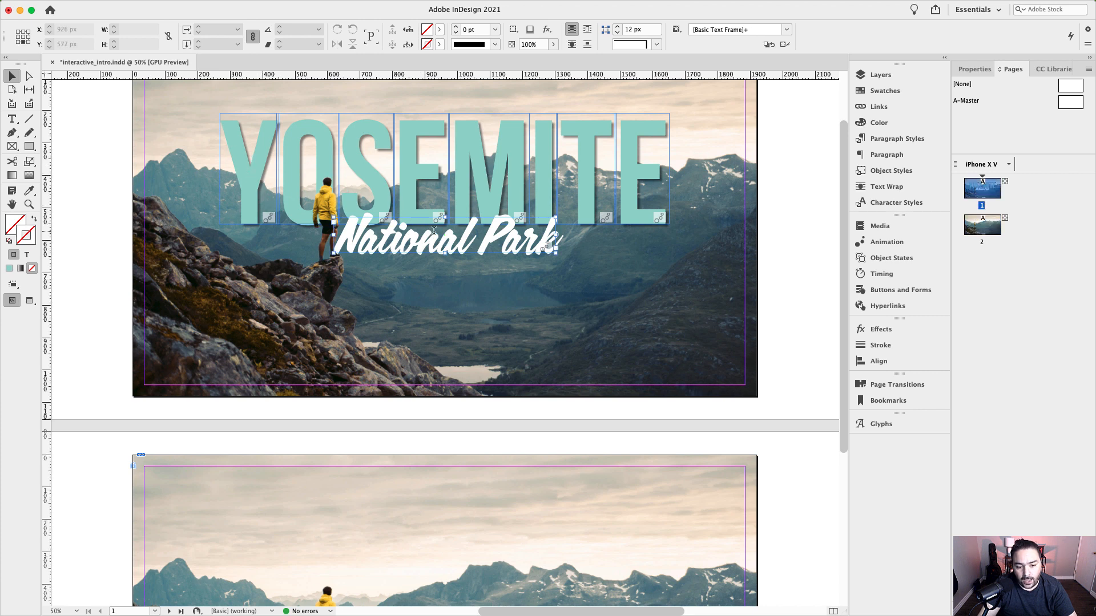
pyautogui.doubleClick(475, 238)
pyautogui.doubleClick(436, 238)
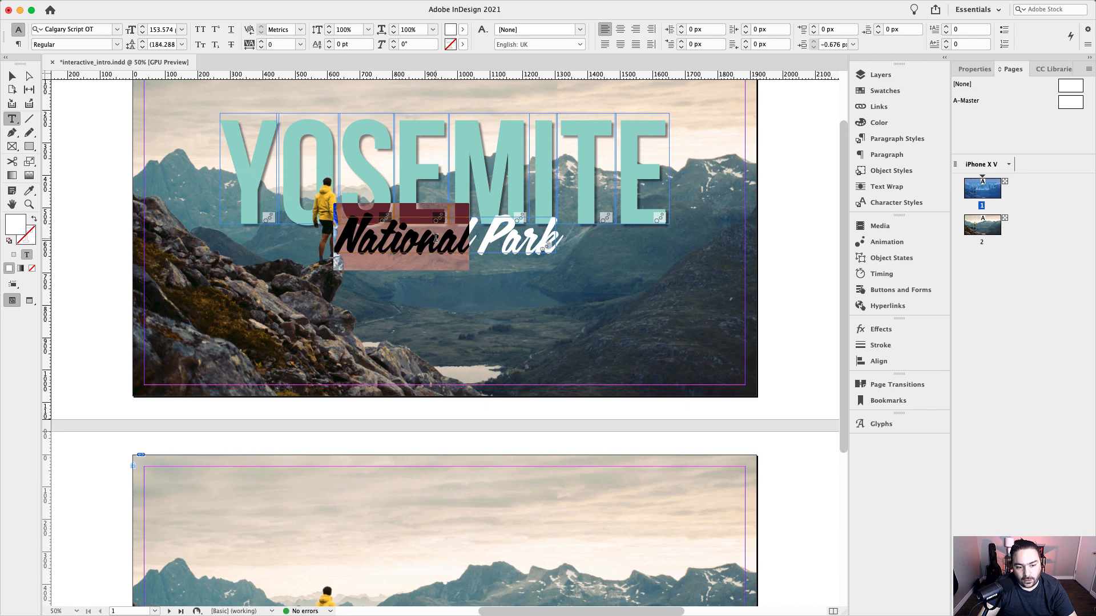
pyautogui.press('Escape')
# Draw a text frame about 216 × 280 px on page 2 above the hiker's left and enter the letter Y.
pyautogui.scroll(-5, 374, 497)
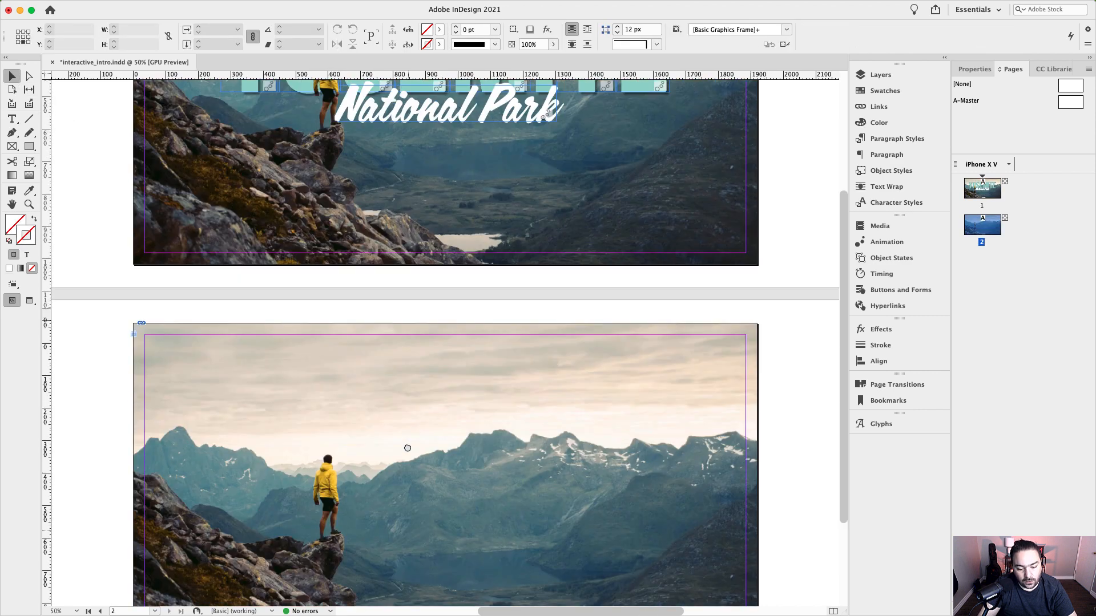
pyautogui.click(12, 119)
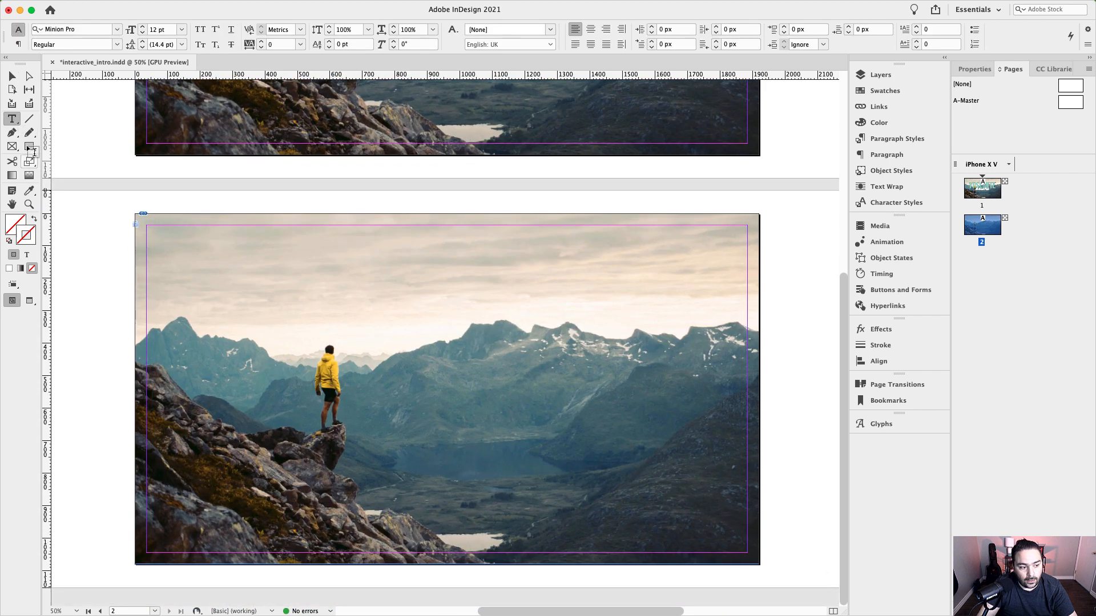
pyautogui.moveTo(199, 270); pyautogui.dragTo(270, 361)
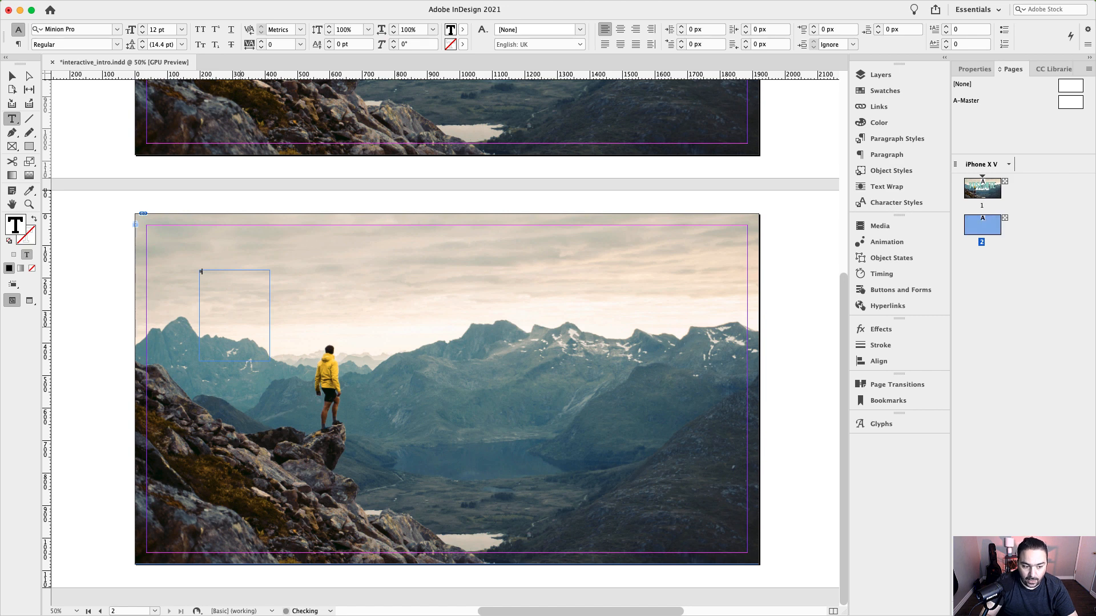
pyautogui.press('Escape')
pyautogui.press('t')
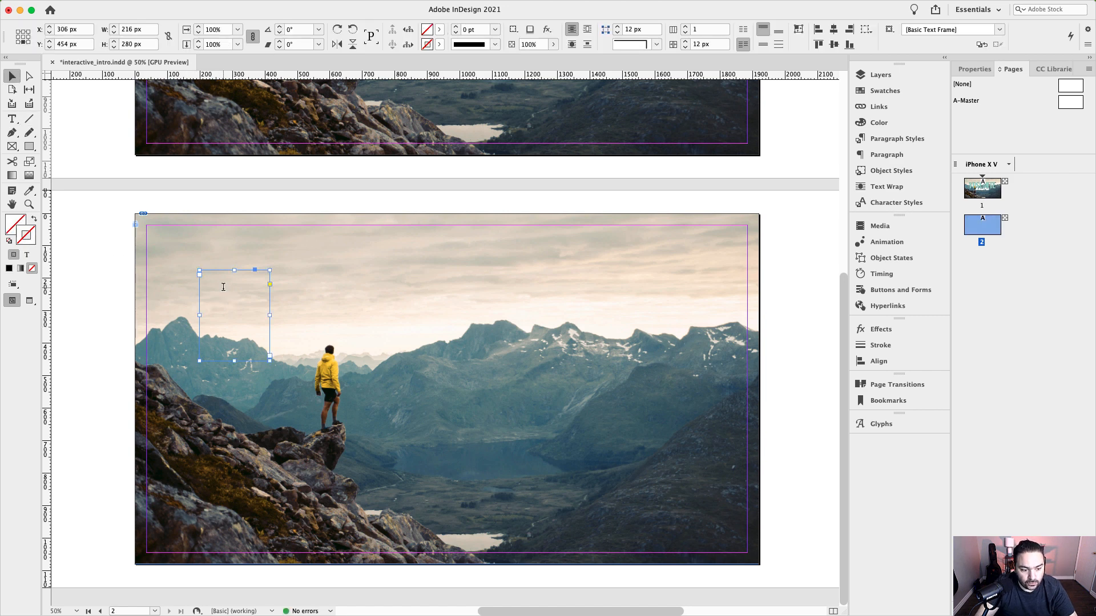
pyautogui.click(222, 286)
# Enlarge the letter Y on page 2 to 334 pt.
pyautogui.press('super+shift+period')
pyautogui.press('super+shift+period')
pyautogui.press('super+shift+period')
pyautogui.press('super+shift+period')
pyautogui.press('super+shift+period')
pyautogui.press('super+shift+period')
pyautogui.press('super+shift+period')
pyautogui.press('super+shift+period')
pyautogui.press('super+shift+period')
pyautogui.press('super+shift+period')
pyautogui.press('super+shift+period')
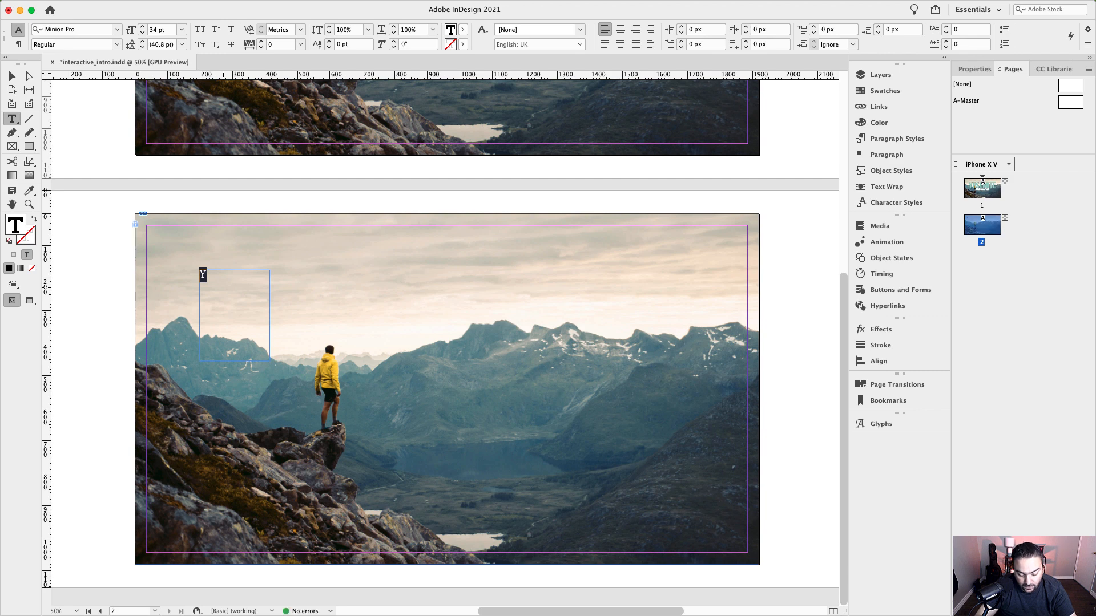
pyautogui.press('super+shift+period')
pyautogui.press('super+shift+period')
pyautogui.press('super+shift+period')
pyautogui.press('super+shift+period')
pyautogui.press('super+shift+period')
pyautogui.press('super+shift+period')
pyautogui.press('super+shift+period')
pyautogui.press('super+shift+period')
pyautogui.press('super+shift+period')
pyautogui.press('super+shift+period')
pyautogui.press('super+shift+period')
pyautogui.press('super+shift+period')
pyautogui.press('super+shift+period')
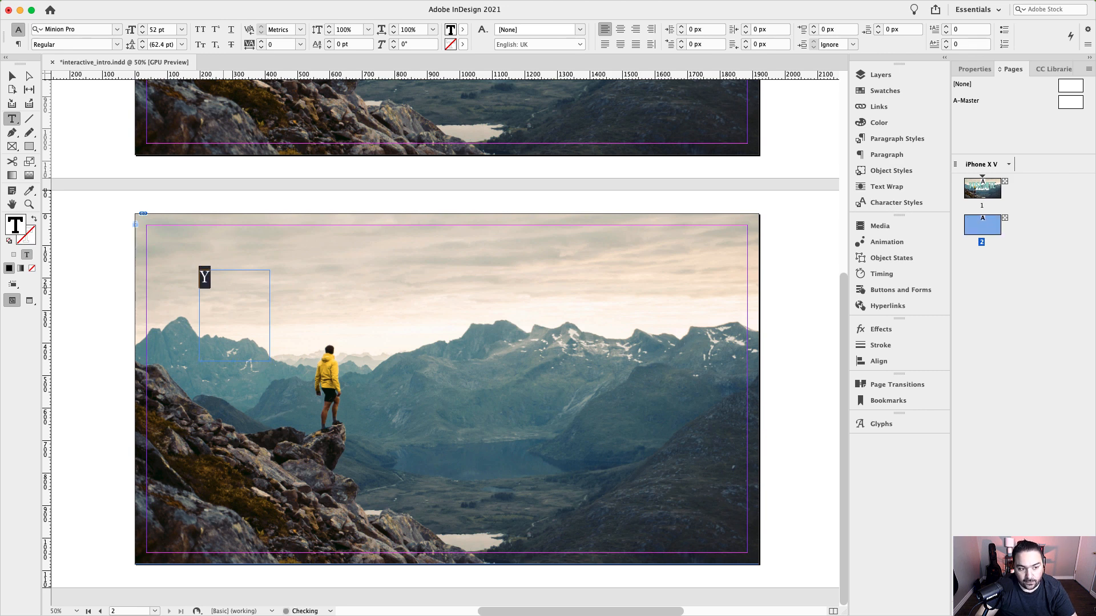
pyautogui.press('super+shift+period')
pyautogui.press('super+shift+period')
pyautogui.press('super+shift+period')
pyautogui.press('super+shift+period')
pyautogui.press('super+shift+period')
pyautogui.press('super+shift+period')
pyautogui.press('super+shift+period')
pyautogui.press('super+shift+period')
pyautogui.press('super+shift+period')
pyautogui.press('super+shift+period')
pyautogui.press('super+shift+period')
pyautogui.press('super+shift+period')
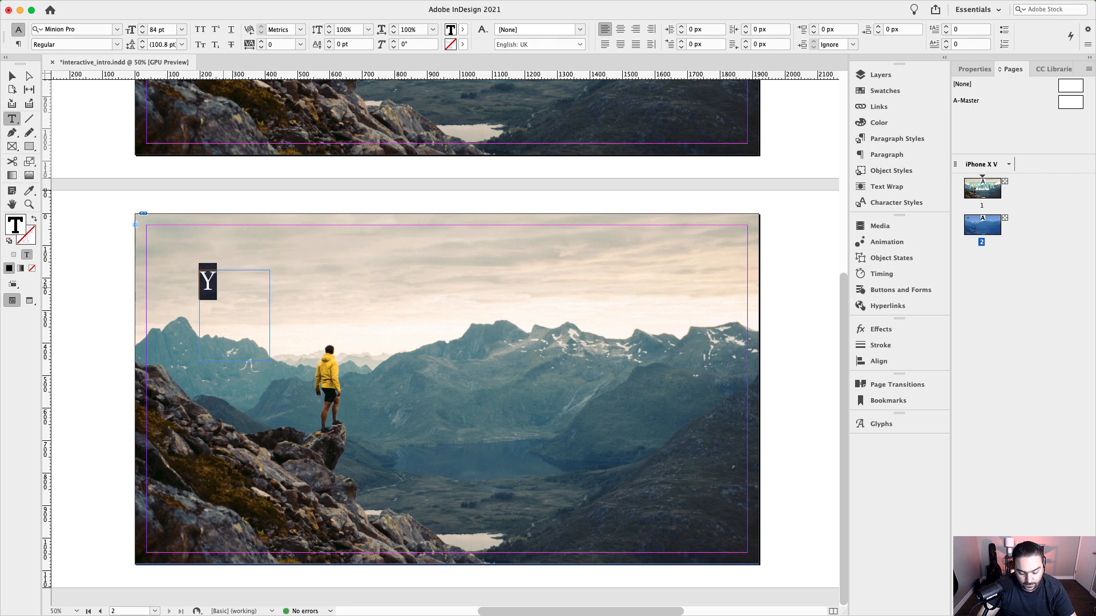
pyautogui.press('super+alt+shift+period')
pyautogui.press('super+alt+shift+period')
pyautogui.press('super+alt+shift+period')
pyautogui.press('super+alt+shift+period')
pyautogui.press('super+alt+shift+period')
pyautogui.press('super+alt+shift+period')
pyautogui.press('super+alt+shift+period')
pyautogui.press('super+alt+shift+period')
pyautogui.press('super+alt+shift+period')
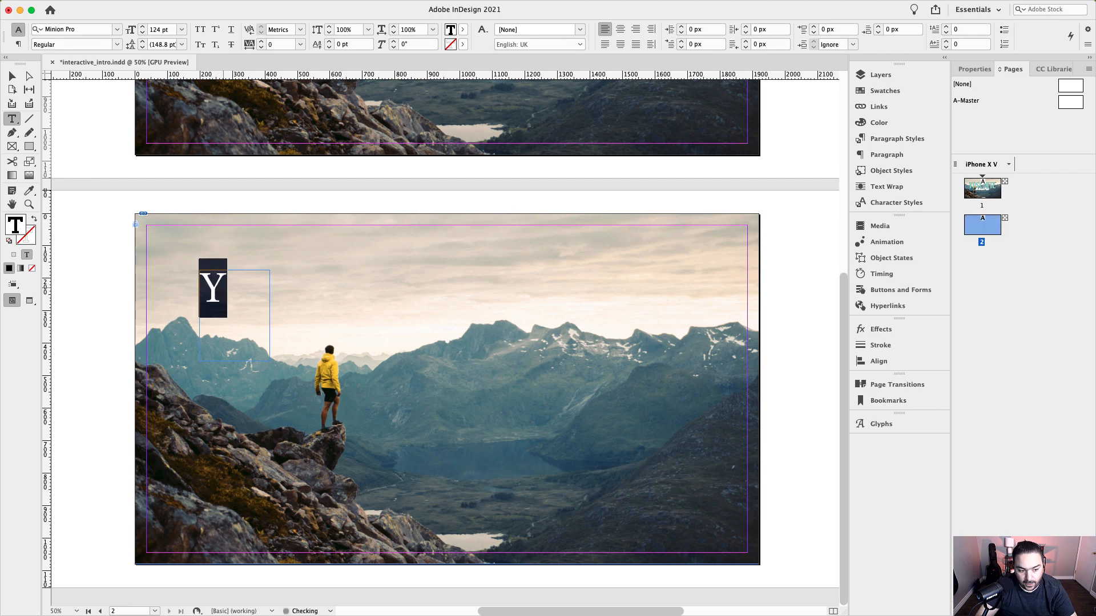
pyautogui.press('super+alt+shift+period')
pyautogui.press('super+alt+shift+period')
pyautogui.press('super+alt+shift+period')
pyautogui.press('super+alt+shift+period')
pyautogui.press('super+alt+shift+period')
pyautogui.press('super+alt+shift+period')
pyautogui.press('super+alt+shift+period')
pyautogui.press('super+alt+shift+period')
pyautogui.press('super+alt+shift+period')
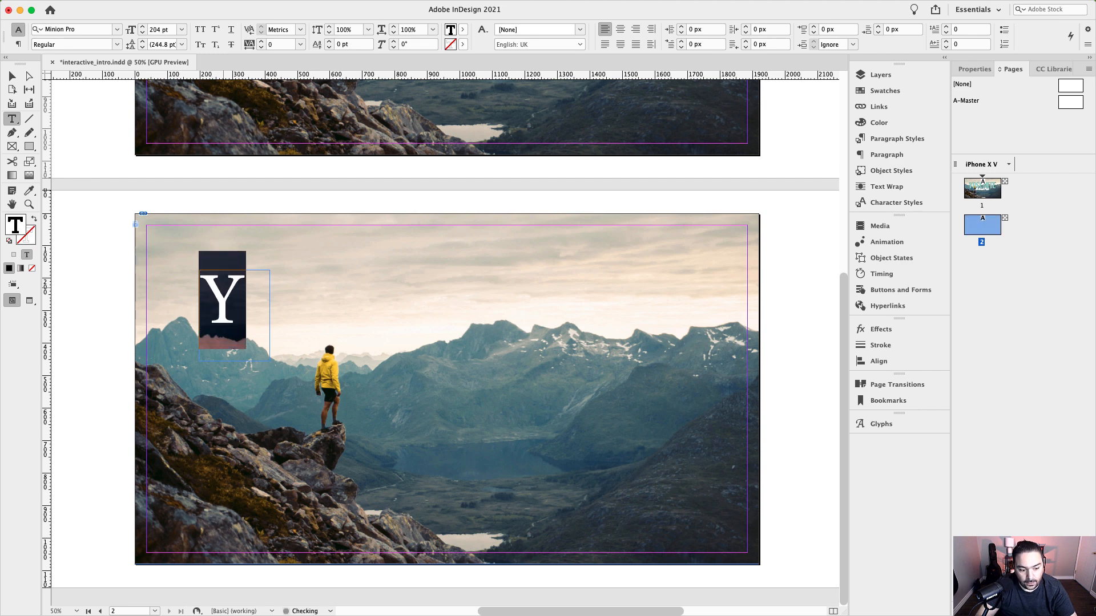
pyautogui.press('super+alt+shift+period')
pyautogui.press('super+alt+shift+period')
pyautogui.press('super+alt+shift+period')
pyautogui.press('super+alt+shift+period')
pyautogui.press('super+alt+shift+period')
pyautogui.press('super+alt+shift+period')
pyautogui.press('super+alt+shift+period')
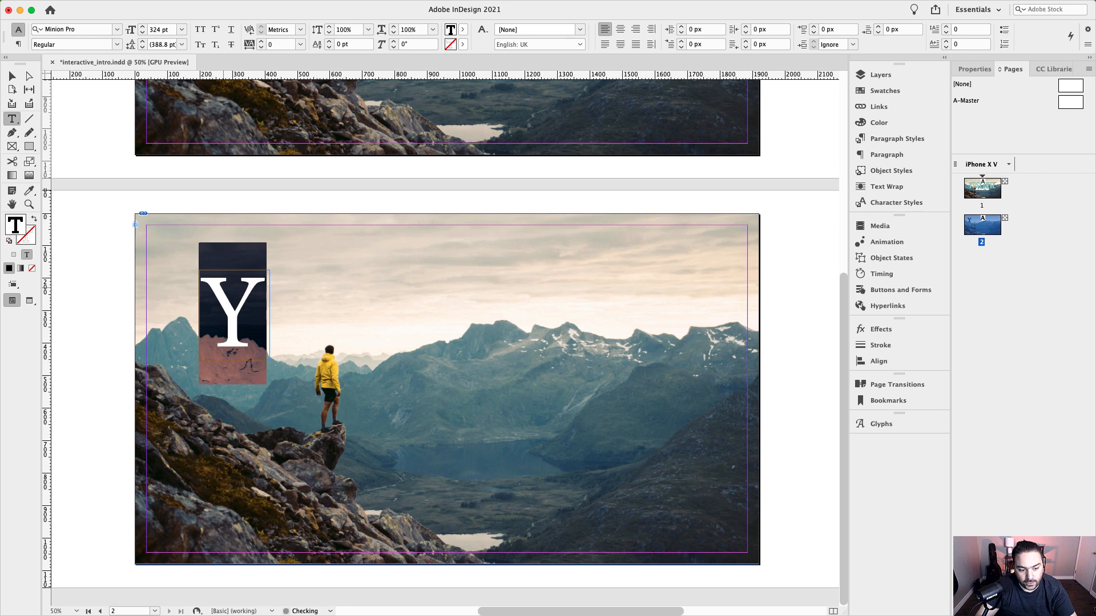
# Set the letter Y in Bebas Neue Bold.
pyautogui.hscroll(-1, 177, 117)
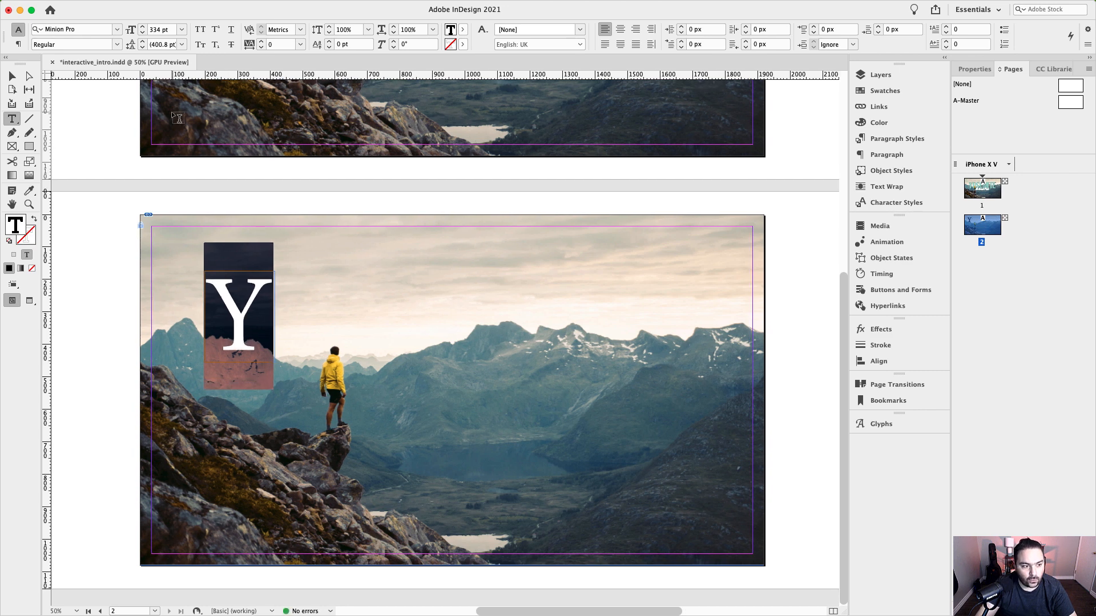
pyautogui.click(86, 29)
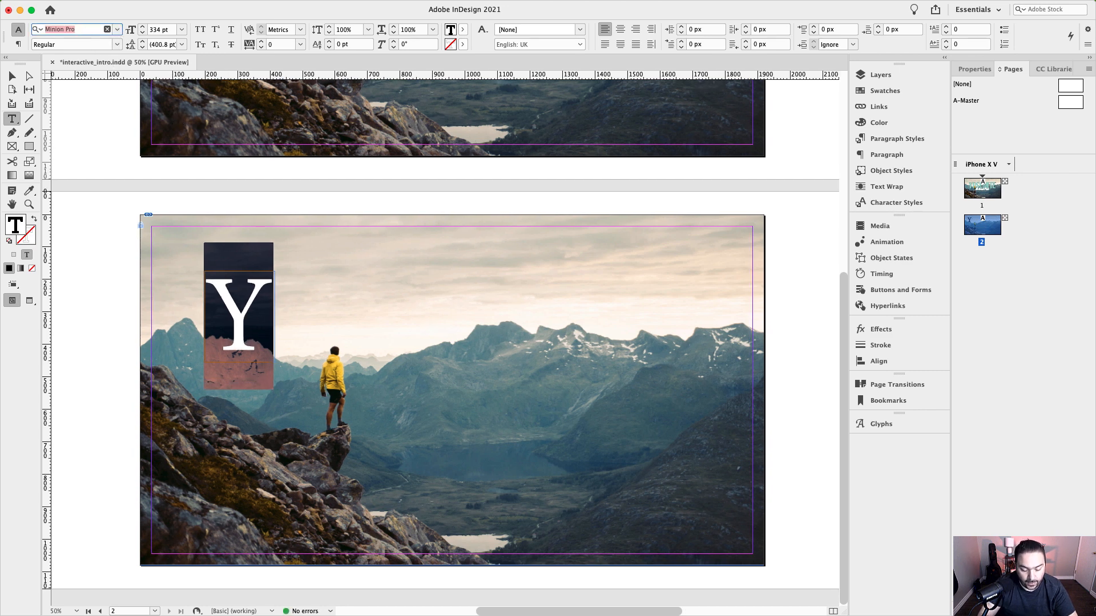
pyautogui.write('beb')
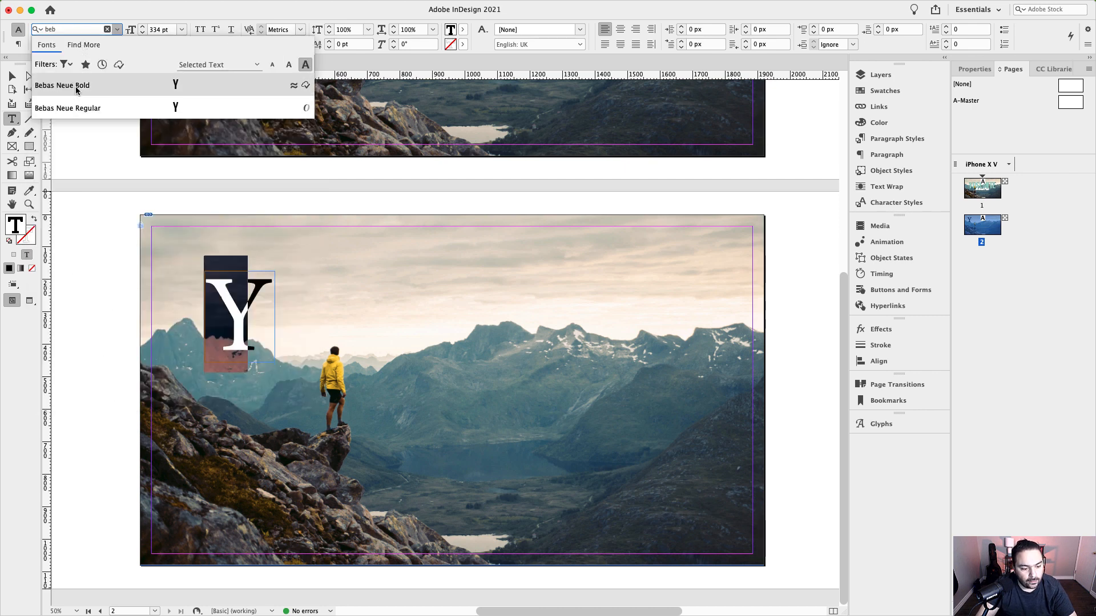
pyautogui.click(63, 86)
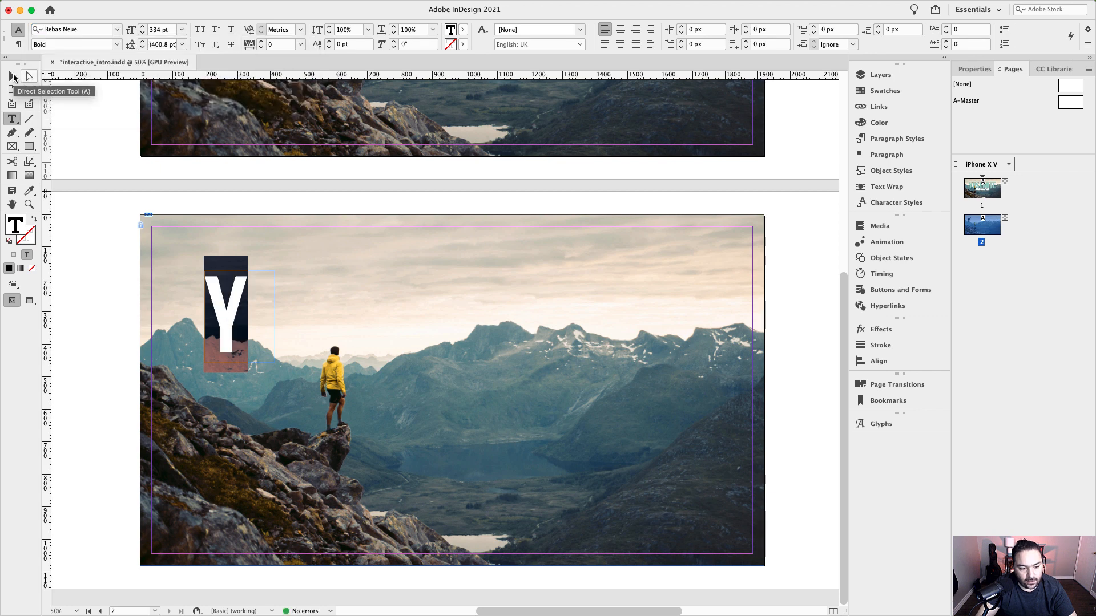
# Fit the text frame to the Y and scale both together to about 202 × 383 px beside the hiker.
pyautogui.click(13, 77)
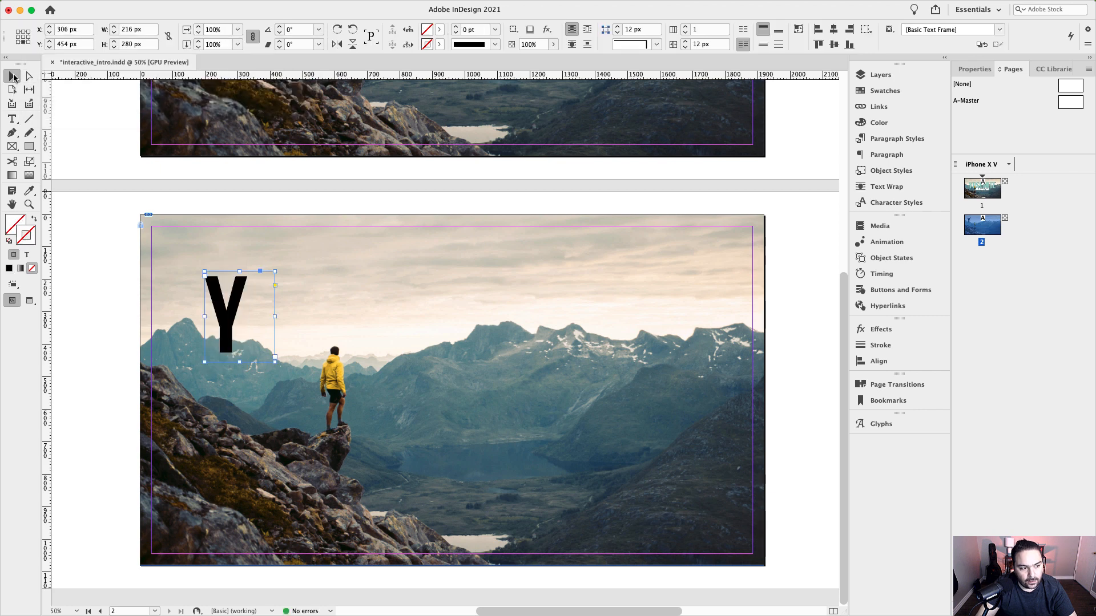
pyautogui.doubleClick(275, 361)
pyautogui.moveTo(245, 285); pyautogui.dragTo(258, 328)
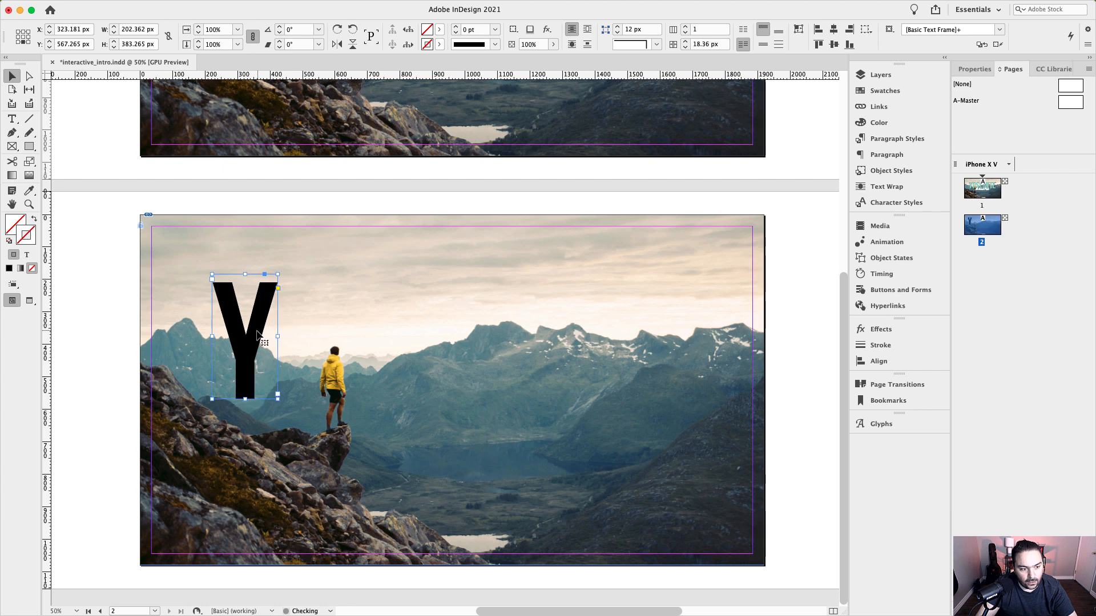
# Try a width of 200 px for the Y frame and refit the frame to its letter.
pyautogui.click(140, 32)
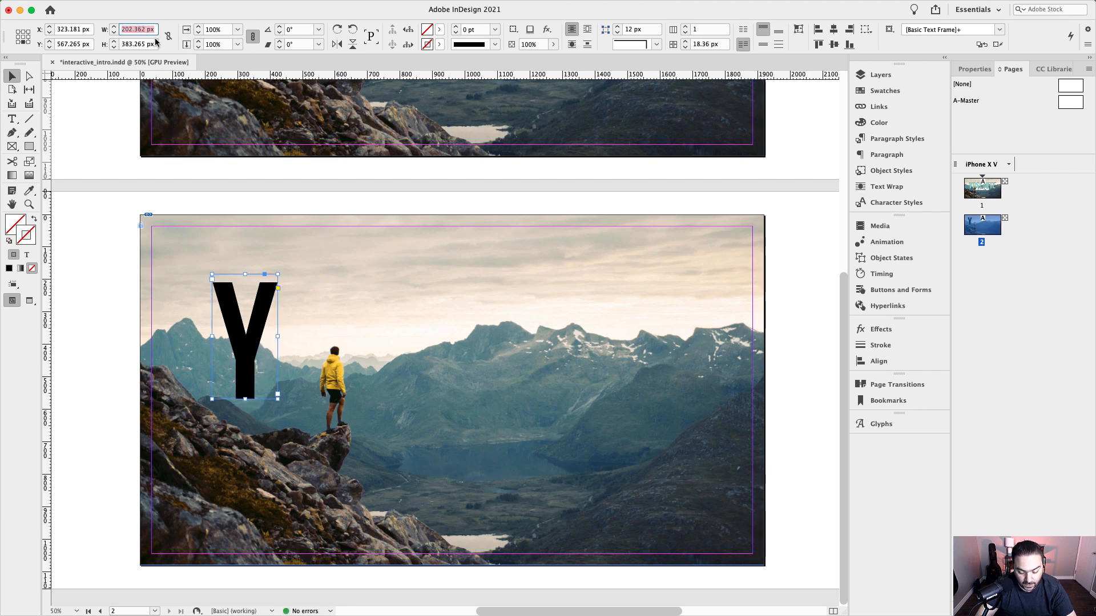
pyautogui.write('200')
pyautogui.press('Tab')
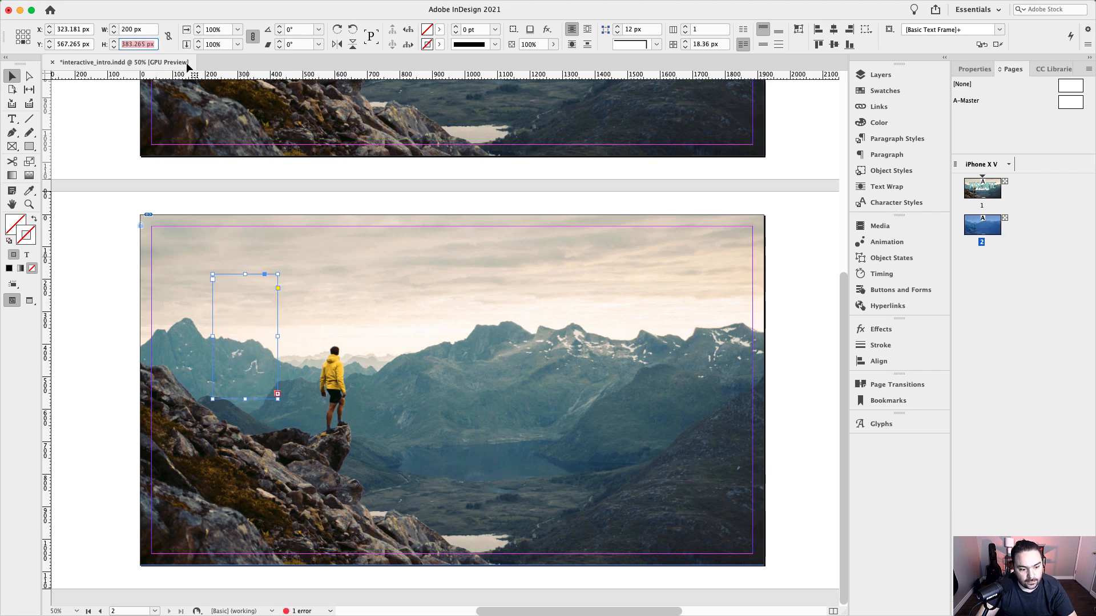
pyautogui.doubleClick(276, 399)
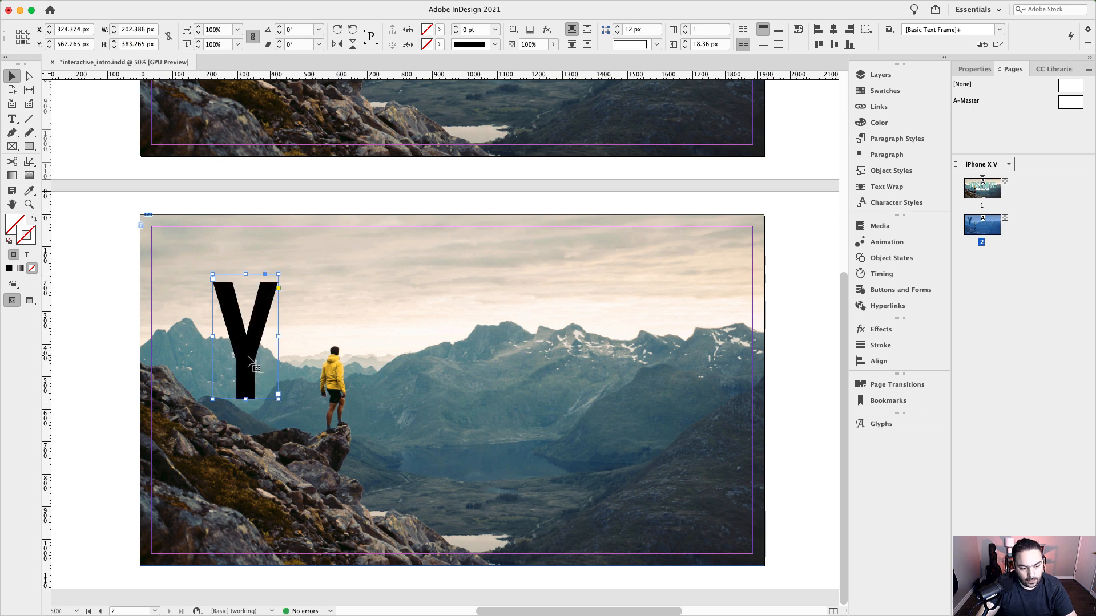
# Duplicate the Y frame into a row of seven and replace the second to fourth letters with O, S and E.
pyautogui.moveTo(249, 361); pyautogui.dragTo(673, 367)
pyautogui.doubleClick(321, 341)
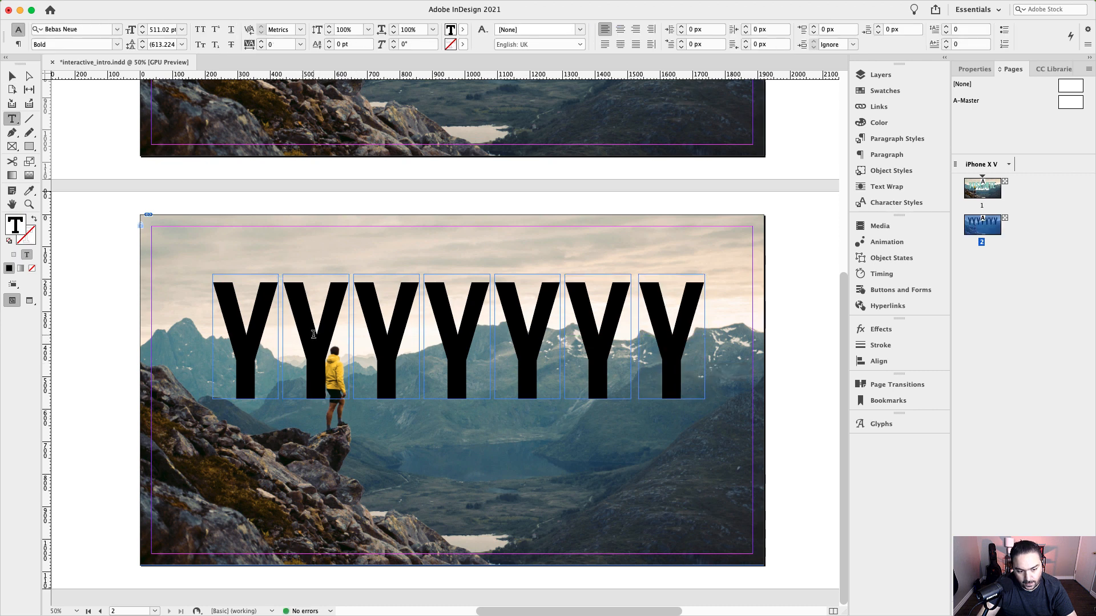
pyautogui.doubleClick(313, 334)
pyautogui.write('O')
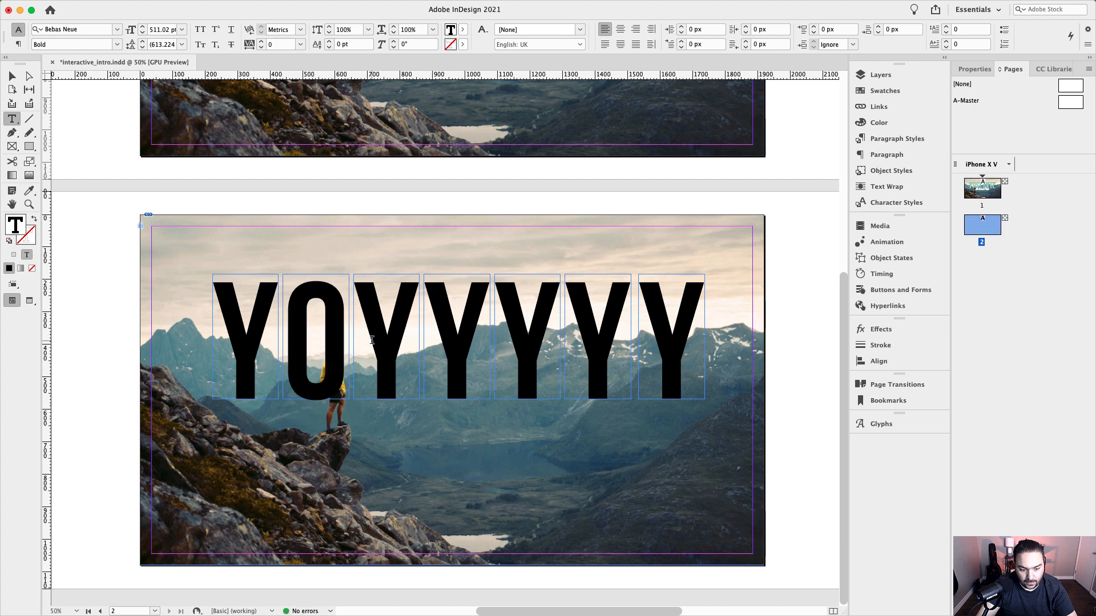
pyautogui.doubleClick(372, 340)
pyautogui.write('S')
pyautogui.doubleClick(448, 336)
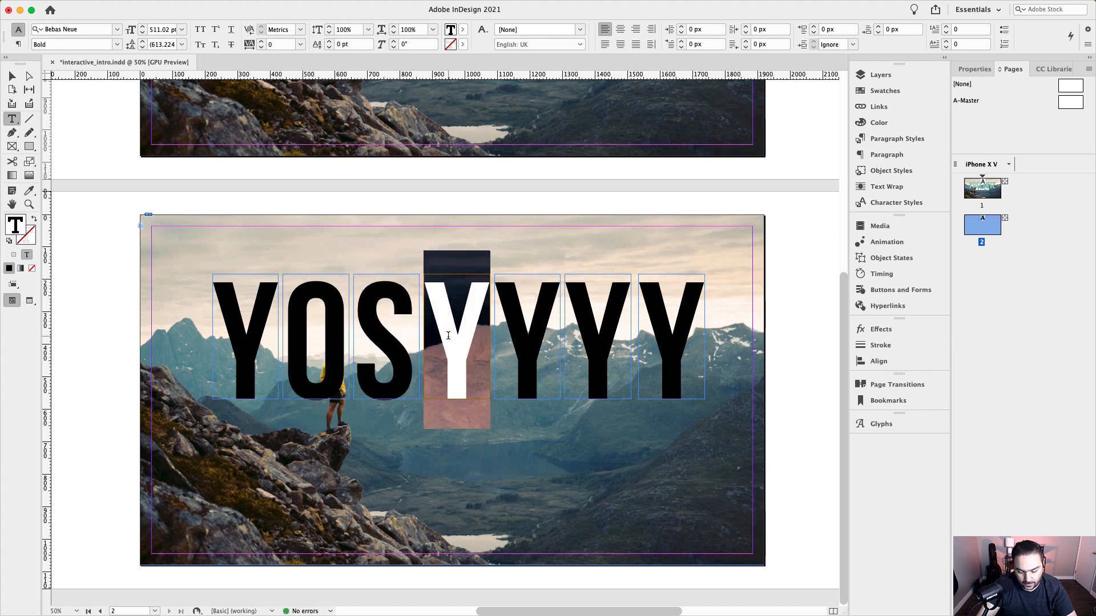
pyautogui.write('E')
# Replace the fifth letter with M, widen its frame to fit, and shift the last two frames away to make room.
pyautogui.doubleClick(510, 337)
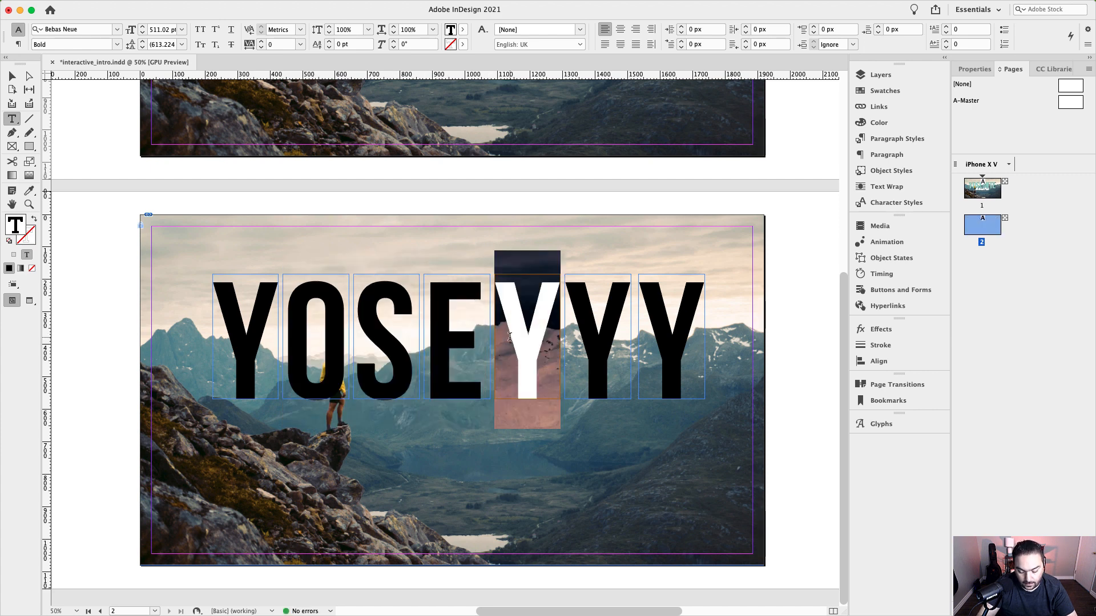
pyautogui.write('M')
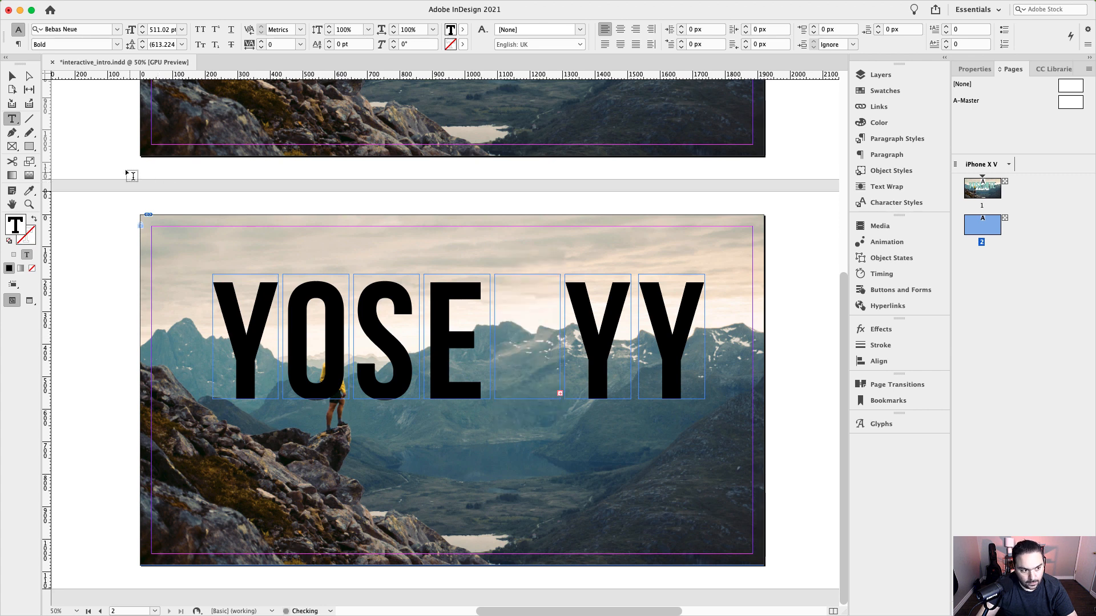
pyautogui.press('Escape')
pyautogui.moveTo(560, 400); pyautogui.dragTo(461, 379)
pyautogui.keyDown('shift'); pyautogui.click(655, 368); pyautogui.keyUp('shift')
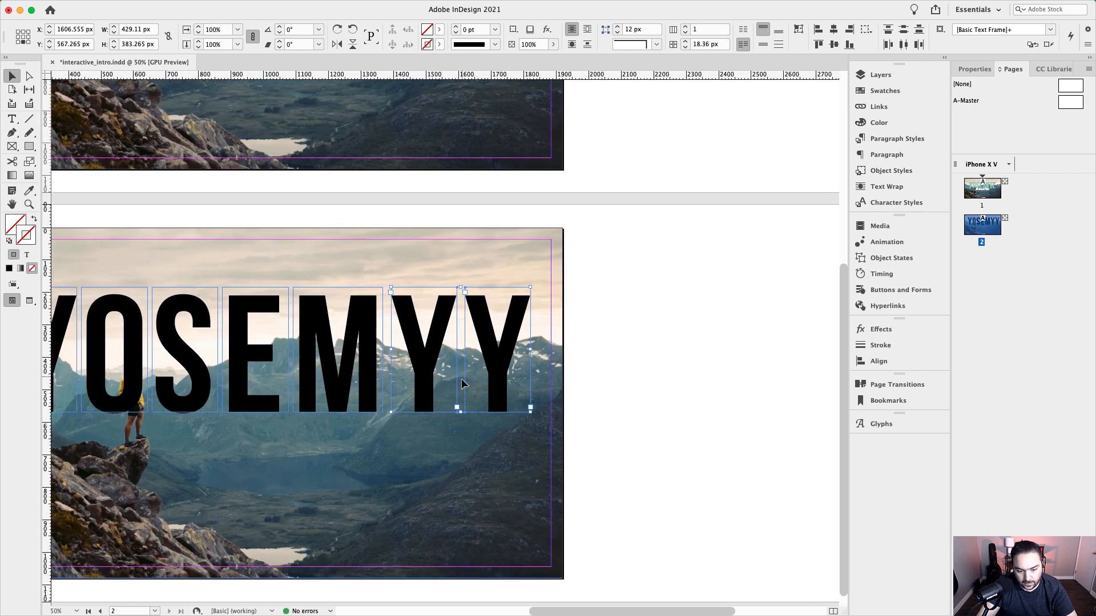
# Replace the two remaining Y letters with I and T.
pyautogui.tripleClick(420, 350)
pyautogui.write('I')
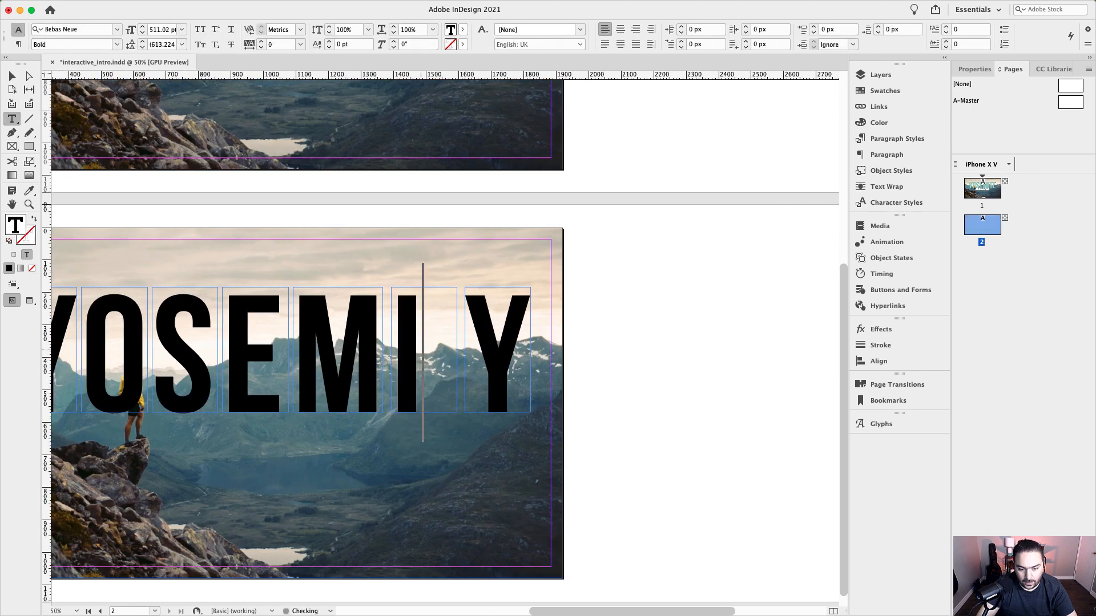
pyautogui.tripleClick(504, 358)
pyautogui.write('T')
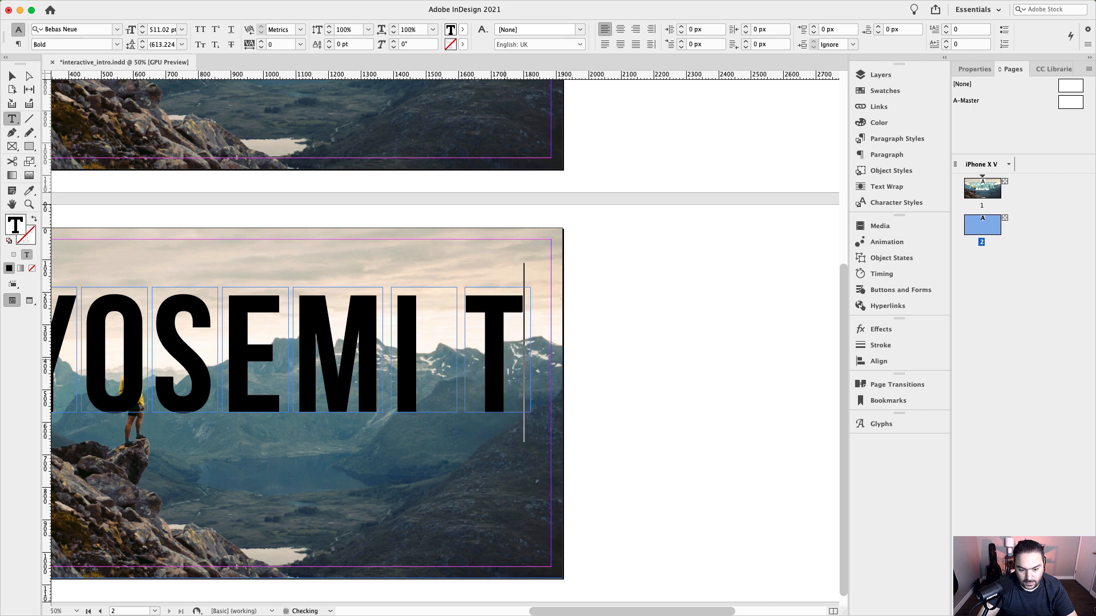
# Duplicate the T frame to the right and change the copy's letter to E to complete YOSEMITE.
pyautogui.click(12, 76)
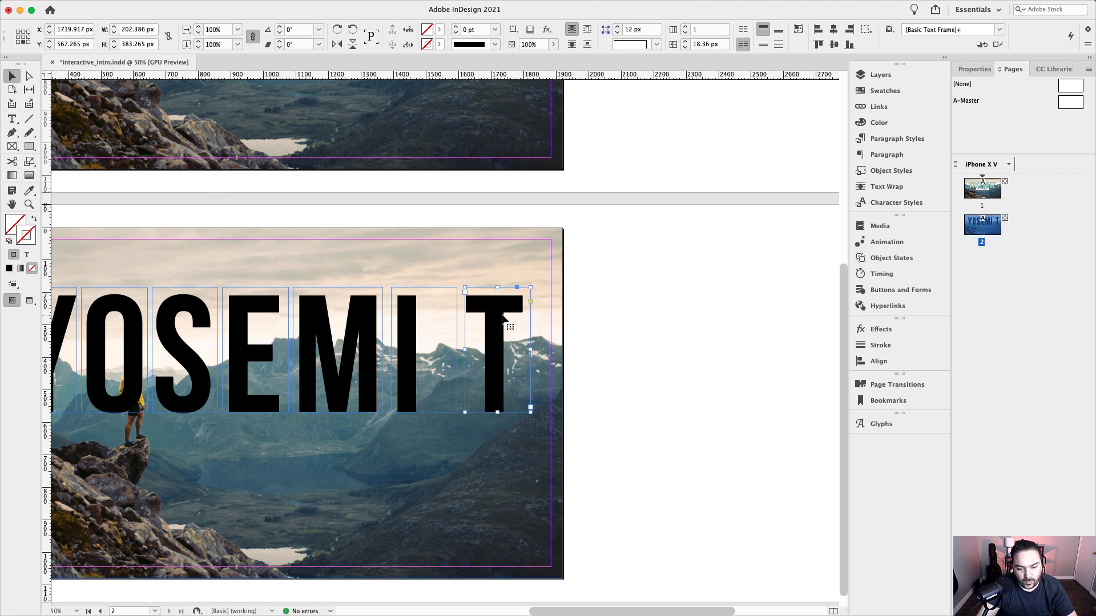
pyautogui.moveTo(494, 351); pyautogui.dragTo(568, 350)
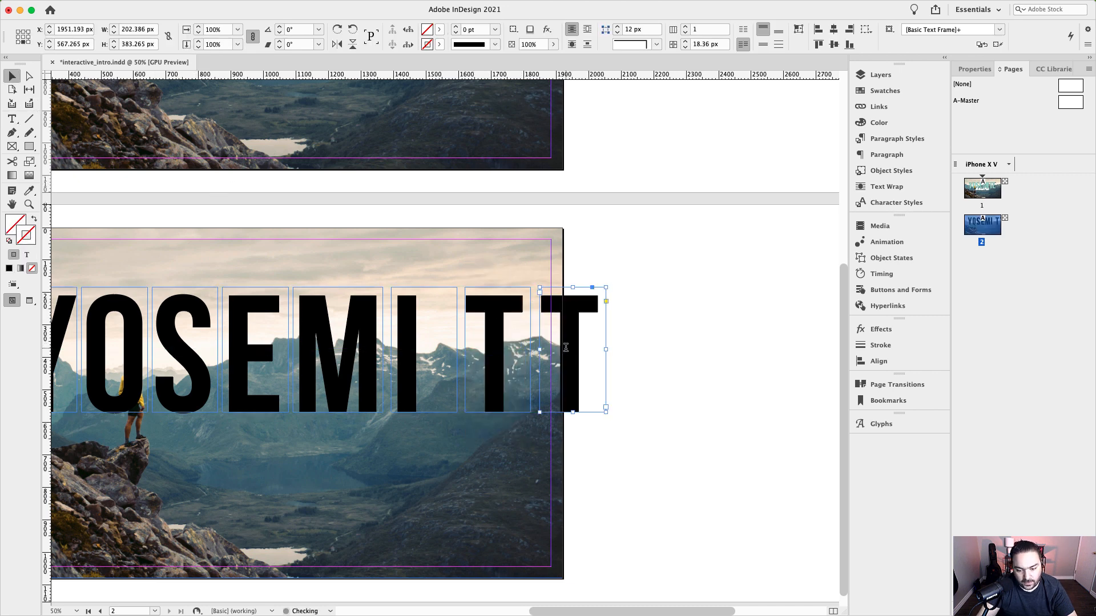
pyautogui.tripleClick(567, 351)
pyautogui.write('E')
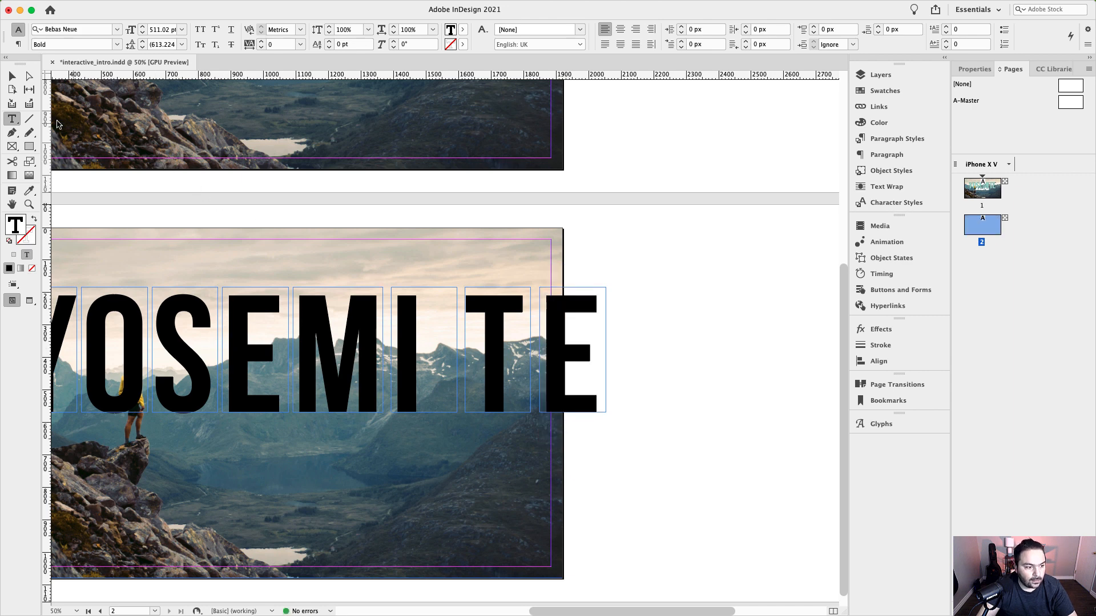
pyautogui.press('Escape')
# Narrow the S frame and the first E frame to fit the width of their letters.
pyautogui.hscroll(-5, 214, 313)
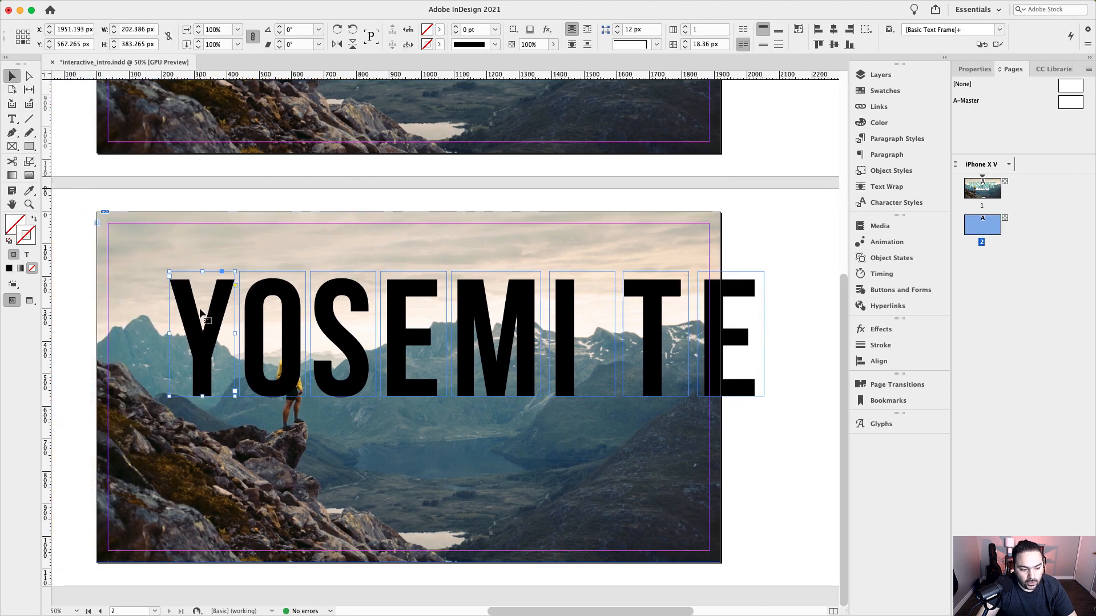
pyautogui.click(208, 320)
pyautogui.scroll(2, 206, 355)
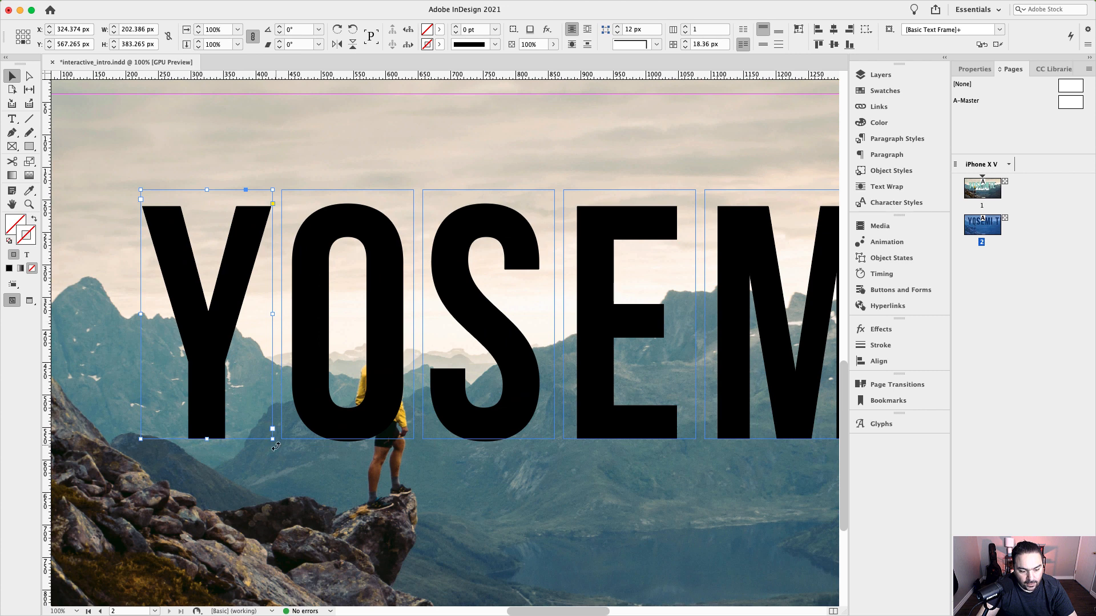
pyautogui.click(380, 333)
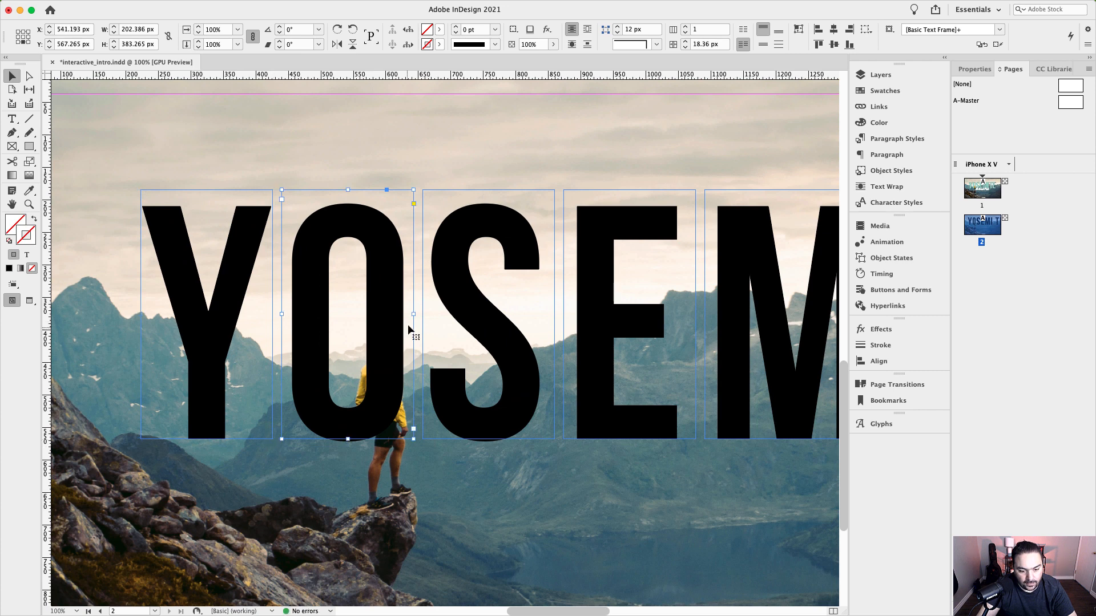
pyautogui.click(531, 354)
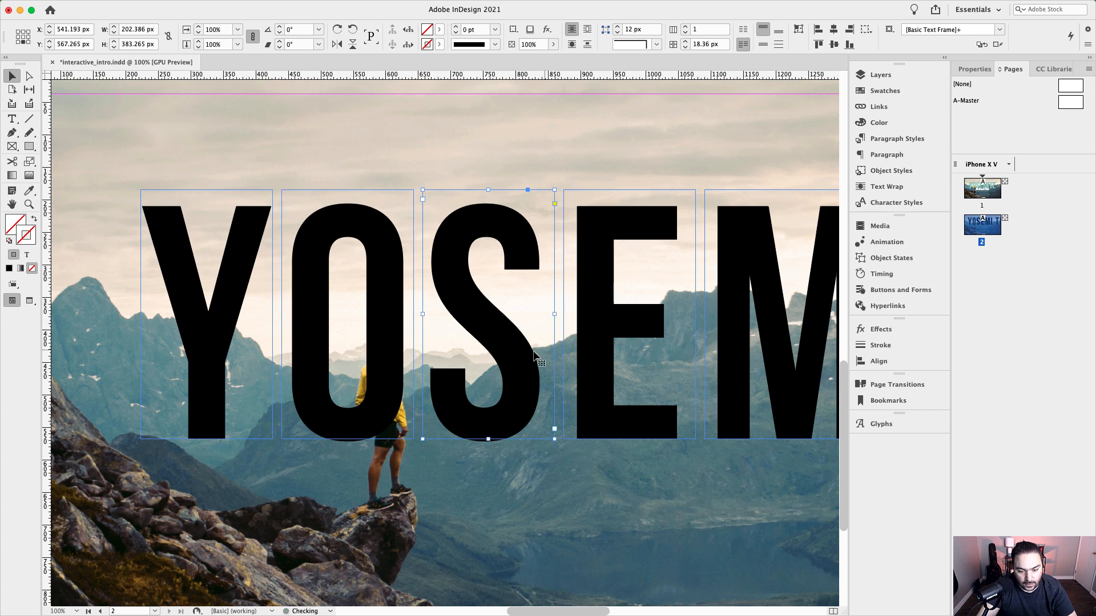
pyautogui.doubleClick(554, 314)
pyautogui.hscroll(5, 640, 348)
pyautogui.click(512, 388)
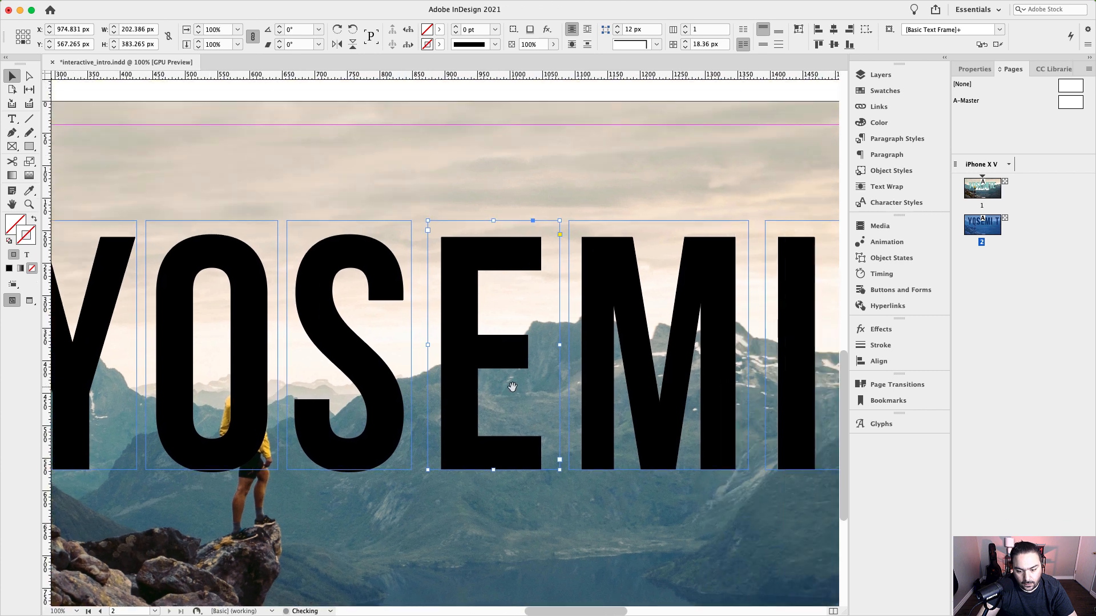
pyautogui.doubleClick(559, 346)
pyautogui.hscroll(4, 548, 360)
pyautogui.click(507, 378)
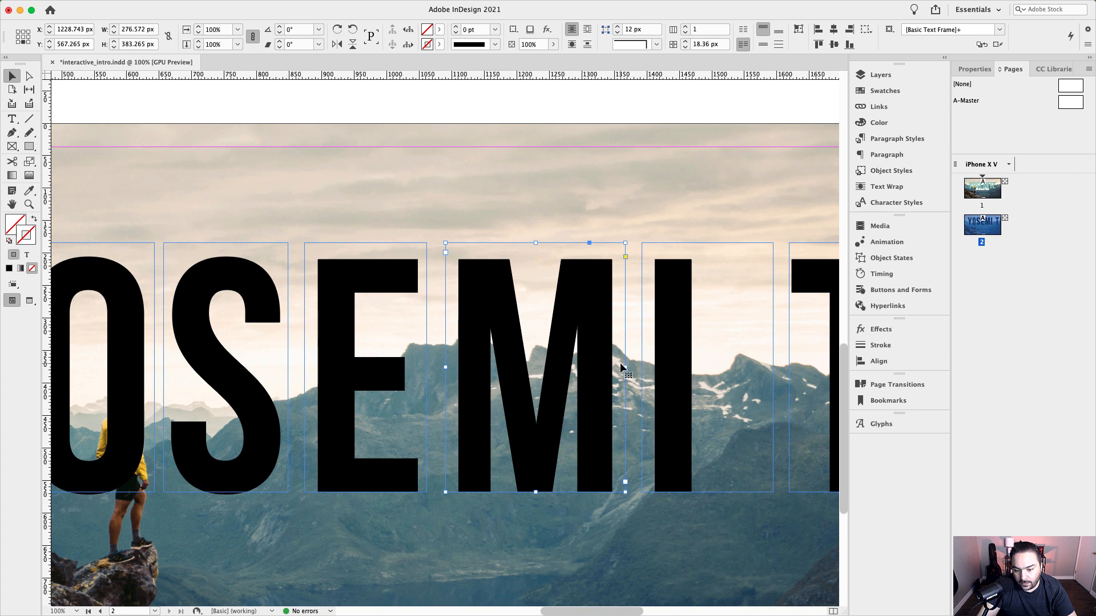
# Narrow the I, T and last E frames to fit the width of their letters.
pyautogui.hscroll(5, 651, 377)
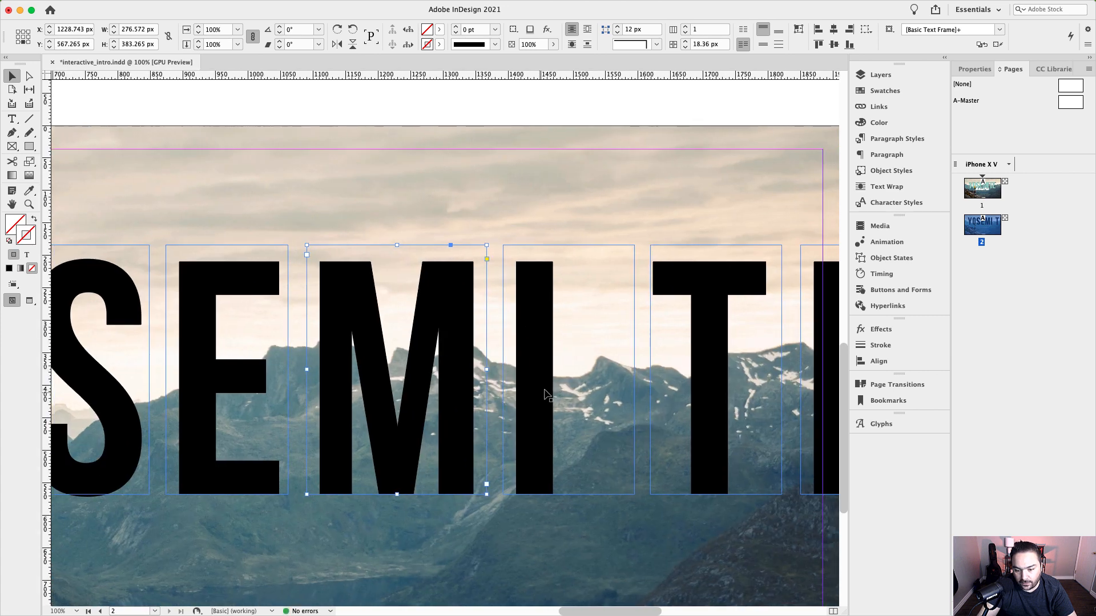
pyautogui.click(576, 379)
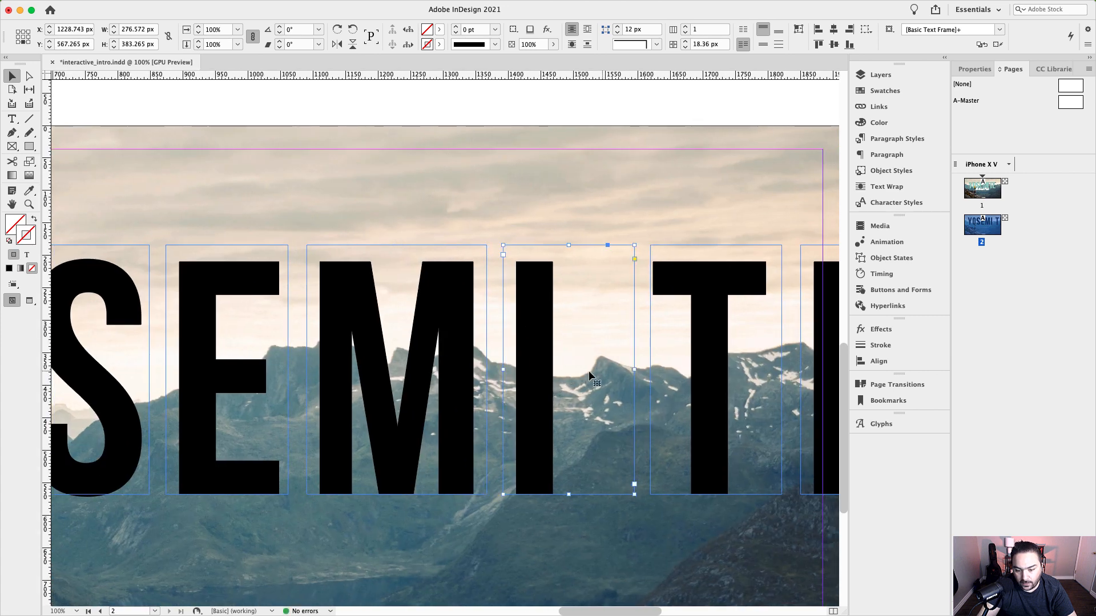
pyautogui.doubleClick(634, 370)
pyautogui.hscroll(7, 639, 371)
pyautogui.click(514, 399)
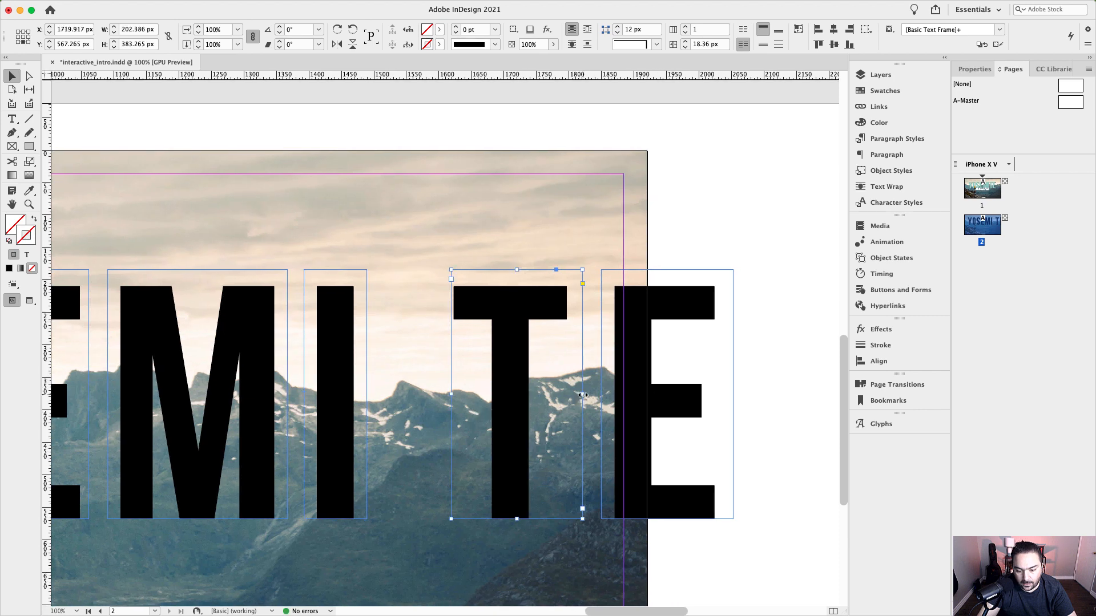
pyautogui.doubleClick(582, 395)
pyautogui.click(674, 407)
pyautogui.doubleClick(731, 396)
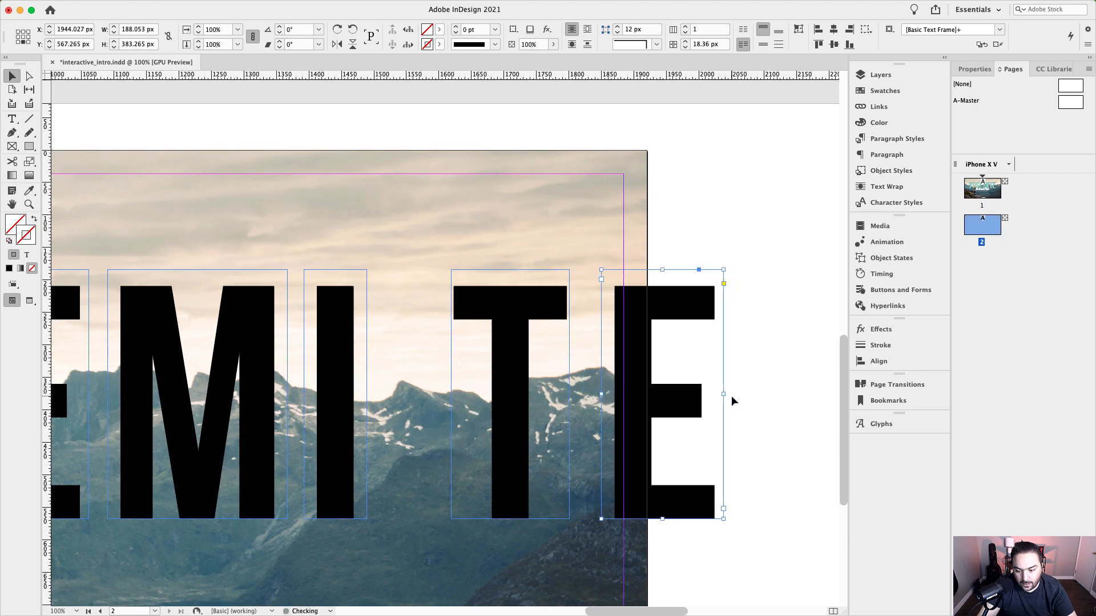
# Move the Y frame left to an X position of about 273 px, keeping its height on the page.
pyautogui.press('super+minus')
pyautogui.press('super+minus')
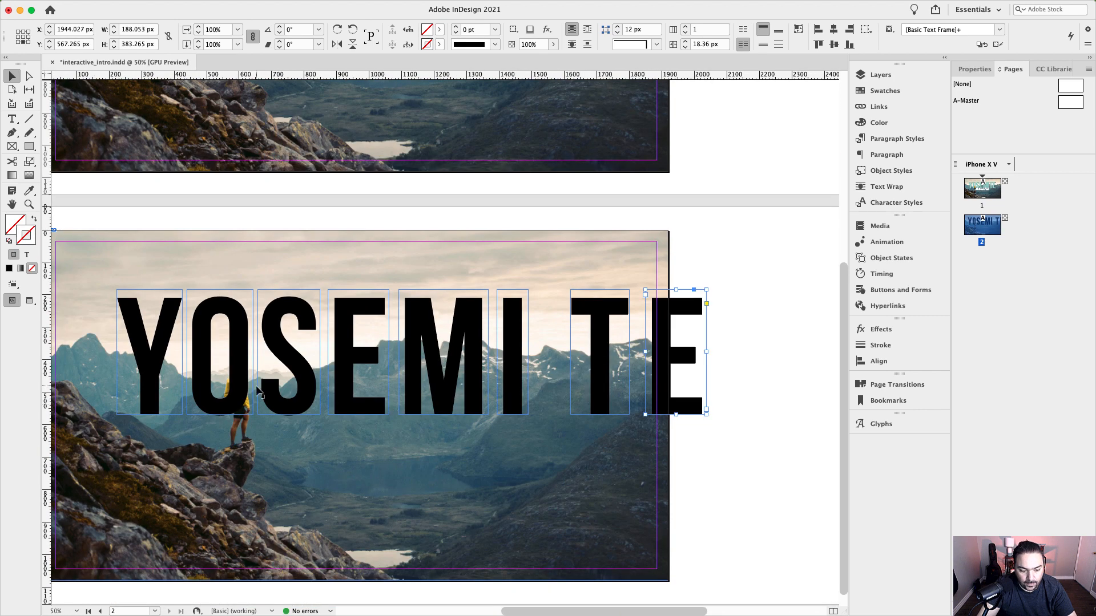
pyautogui.click(164, 363)
pyautogui.hscroll(-5, 164, 361)
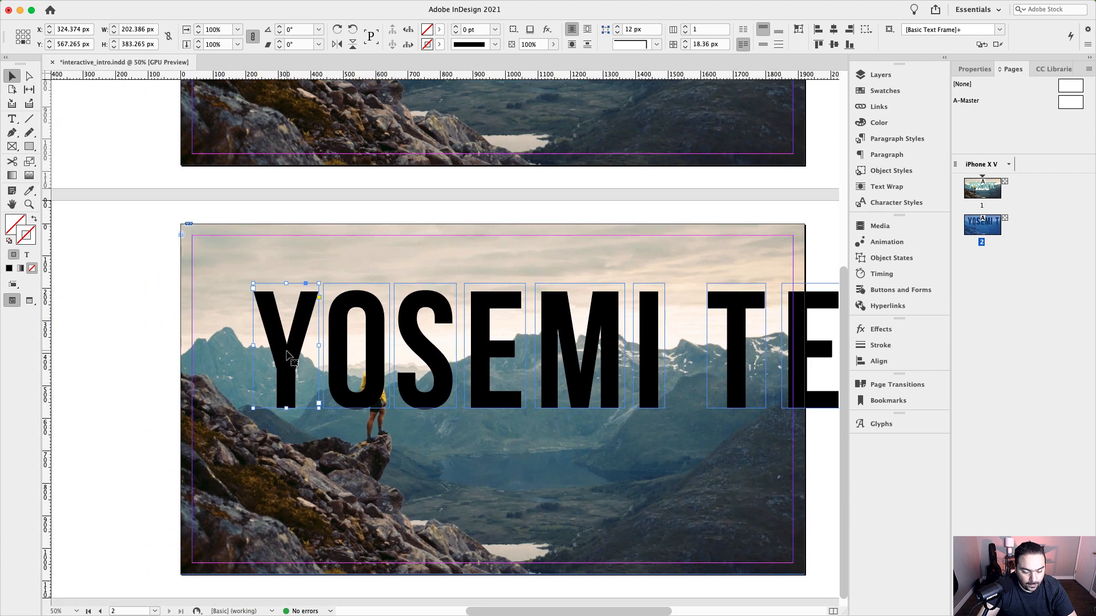
pyautogui.press('Left')
pyautogui.press('Left')
pyautogui.press('Left')
pyautogui.press('Left')
pyautogui.press('Left')
pyautogui.press('Left')
pyautogui.press('Left')
pyautogui.press('Left')
pyautogui.press('Left')
pyautogui.press('Left')
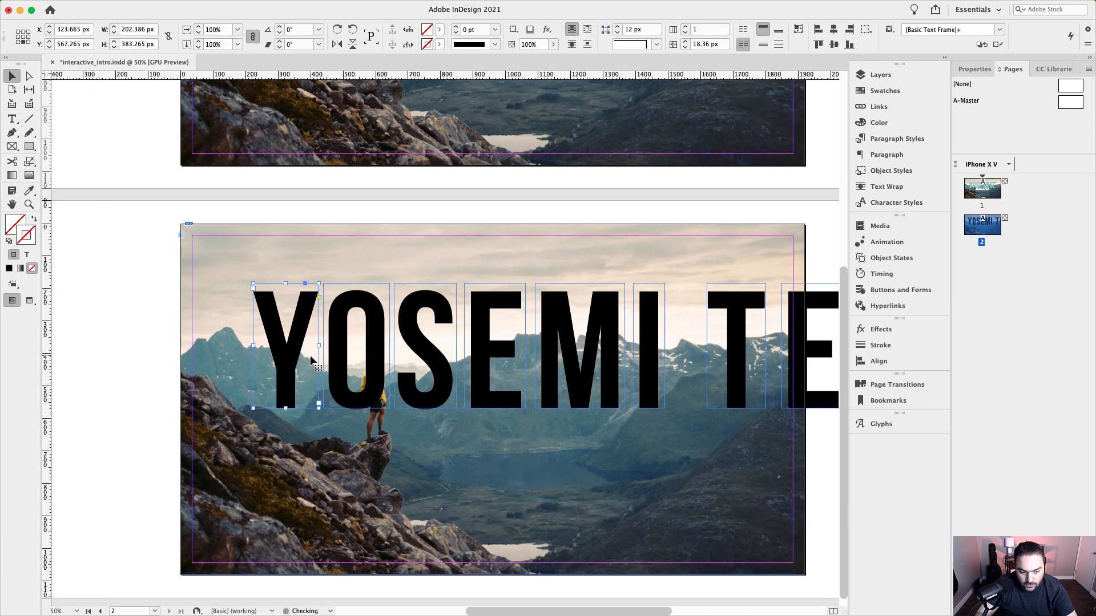
pyautogui.press('Left')
pyautogui.press('Left')
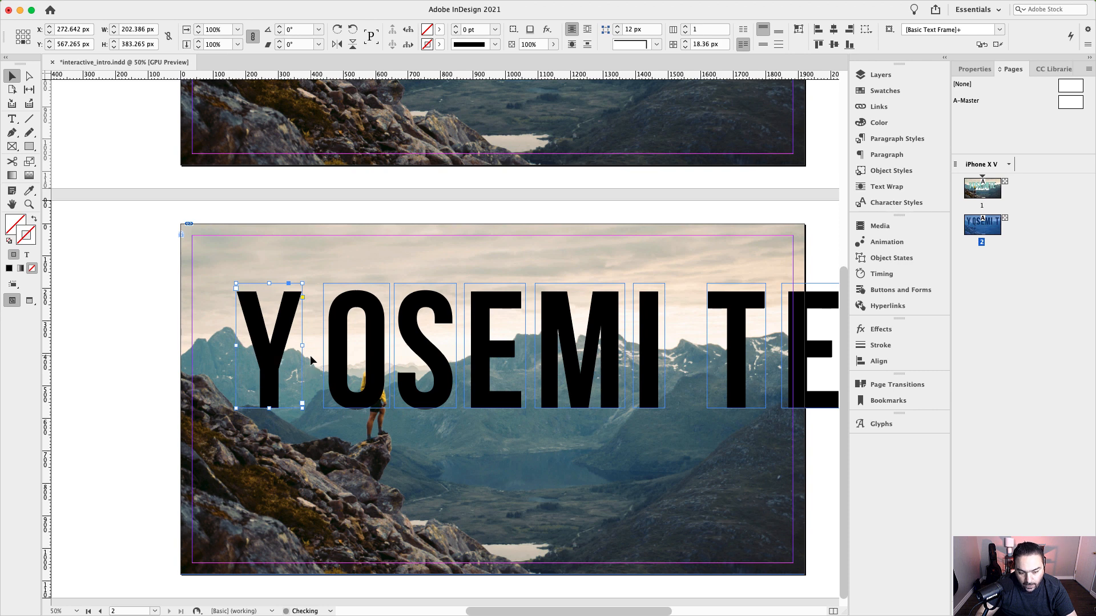
# Nudge the O frame left to an X position of about 482 px so it sits next to the Y.
pyautogui.click(341, 341)
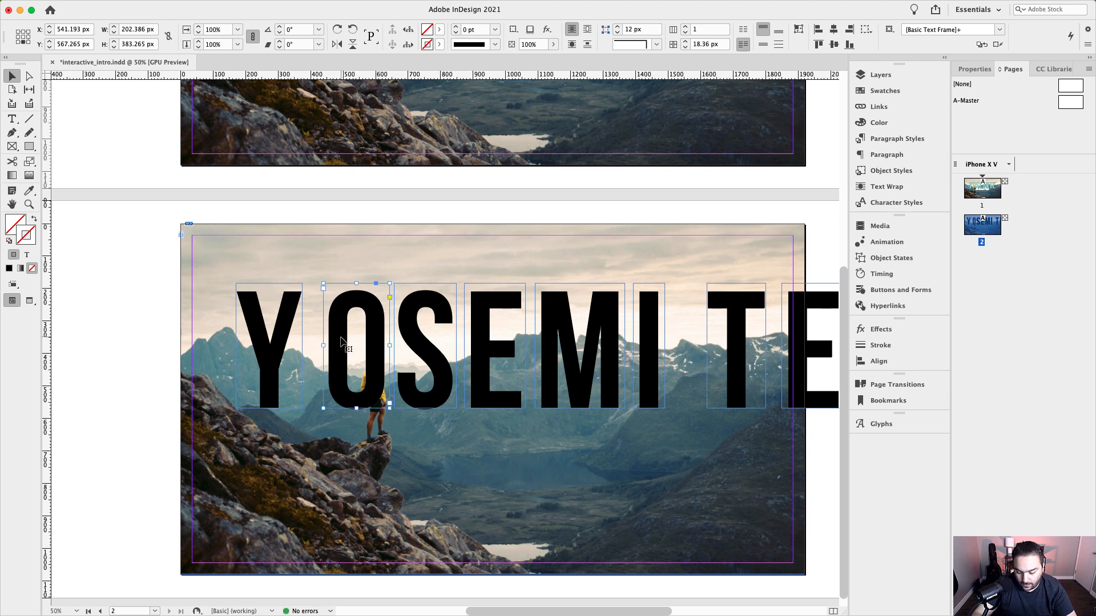
pyautogui.press('Left')
pyautogui.press('Left')
pyautogui.press('Left')
pyautogui.press('Left')
pyautogui.press('Left')
pyautogui.press('Left')
pyautogui.press('Left')
pyautogui.press('Left')
pyautogui.press('Left')
pyautogui.press('Left')
pyautogui.press('Left')
pyautogui.press('Left')
pyautogui.press('Left')
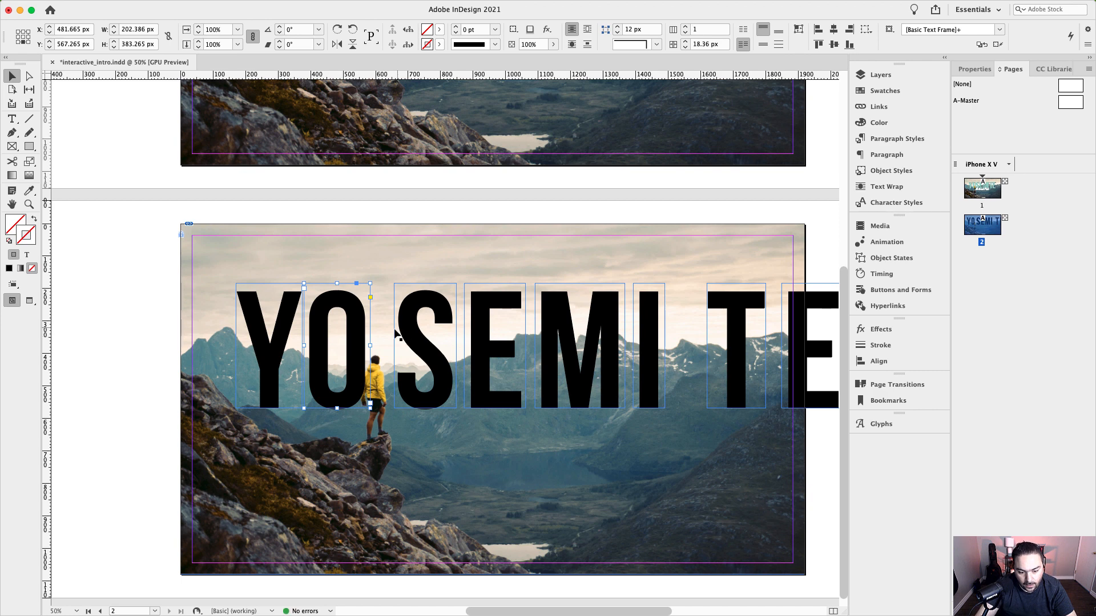
# Nudge the S frame left to an X position of about 682 px, directly against the O frame.
pyautogui.click(416, 333)
pyautogui.press('Left')
pyautogui.press('Left')
pyautogui.press('Left')
pyautogui.press('Left')
pyautogui.press('Left')
pyautogui.press('Left')
pyautogui.press('Left')
pyautogui.press('Left')
pyautogui.press('Left')
pyautogui.press('Left')
pyautogui.press('Left')
pyautogui.press('Left')
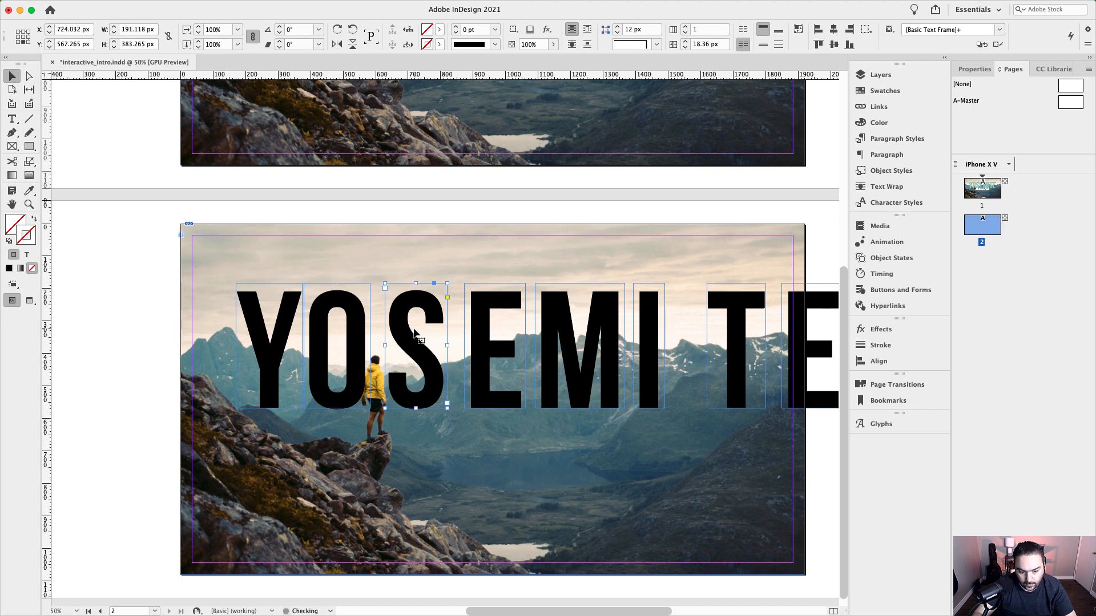
pyautogui.press('Left')
pyautogui.press('Left')
pyautogui.press('Left')
pyautogui.press('Left')
pyautogui.press('Left')
pyautogui.press('Left')
pyautogui.press('Left')
pyautogui.press('Left')
pyautogui.press('Left')
pyautogui.press('Left')
pyautogui.press('Left')
pyautogui.press('Left')
pyautogui.press('Left')
pyautogui.press('Left')
pyautogui.press('Left')
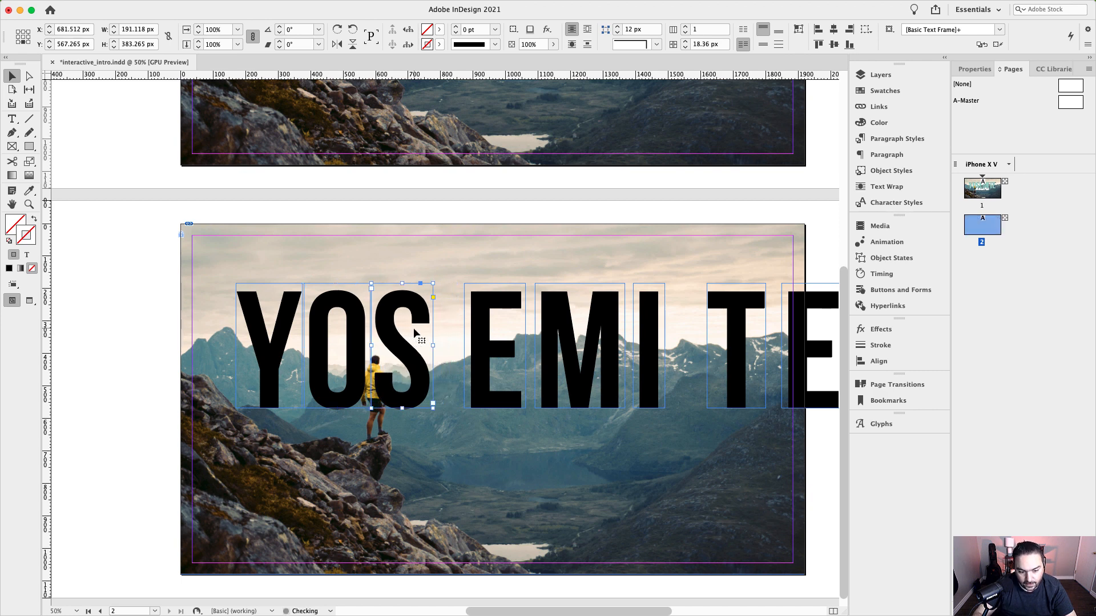
# Nudge the first E frame left to an X position of about 876 px, close to the S.
pyautogui.click(486, 329)
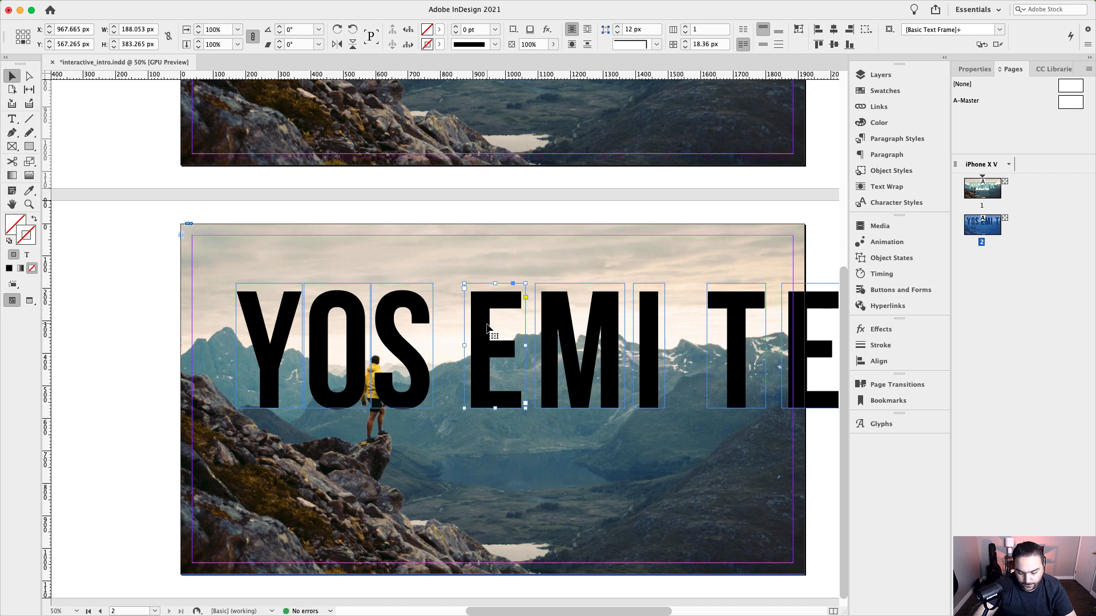
pyautogui.press('Left')
pyautogui.press('Left')
pyautogui.press('Left')
pyautogui.press('Left')
pyautogui.press('Left')
pyautogui.press('Left')
pyautogui.press('Left')
pyautogui.press('Left')
pyautogui.press('Left')
pyautogui.press('Left')
pyautogui.press('Left')
pyautogui.press('Left')
pyautogui.press('Left')
pyautogui.press('Left')
pyautogui.press('Left')
pyautogui.press('Left')
pyautogui.press('Left')
pyautogui.press('Left')
pyautogui.press('Left')
pyautogui.press('Left')
pyautogui.press('Left')
pyautogui.press('Left')
pyautogui.press('Left')
pyautogui.press('Left')
pyautogui.press('Left')
pyautogui.press('Left')
pyautogui.press('Left')
pyautogui.press('Left')
pyautogui.press('Left')
pyautogui.press('Left')
pyautogui.press('Left')
pyautogui.press('Left')
pyautogui.press('Left')
pyautogui.press('Left')
pyautogui.press('Left')
pyautogui.press('Left')
pyautogui.press('Left')
pyautogui.press('Left')
pyautogui.press('Left')
pyautogui.press('Left')
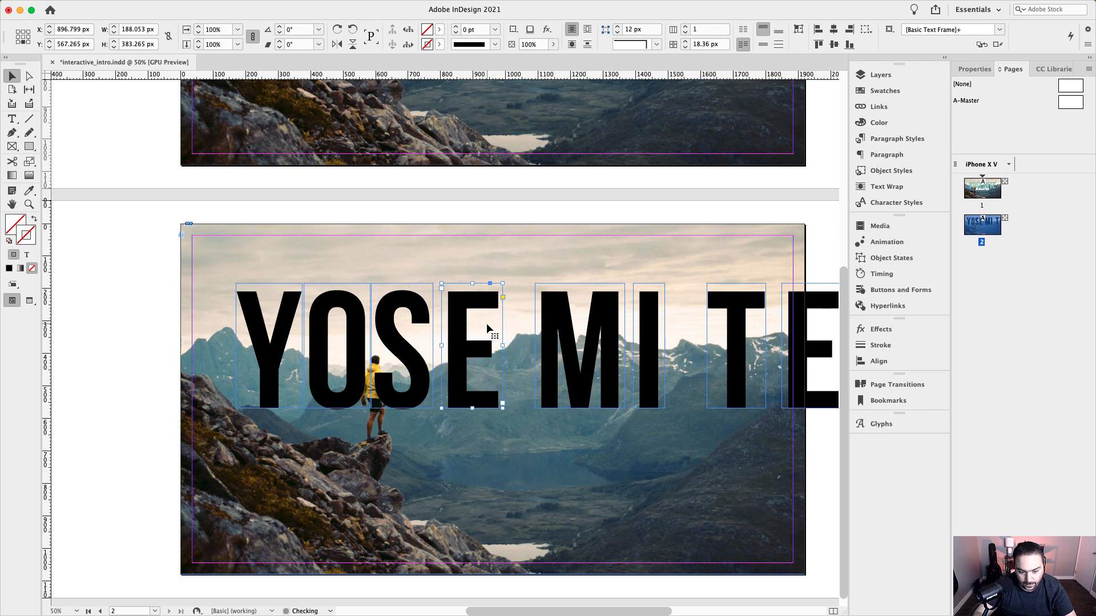
pyautogui.press('Left')
pyautogui.press('Left')
pyautogui.press('Left')
pyautogui.press('Left')
pyautogui.press('Left')
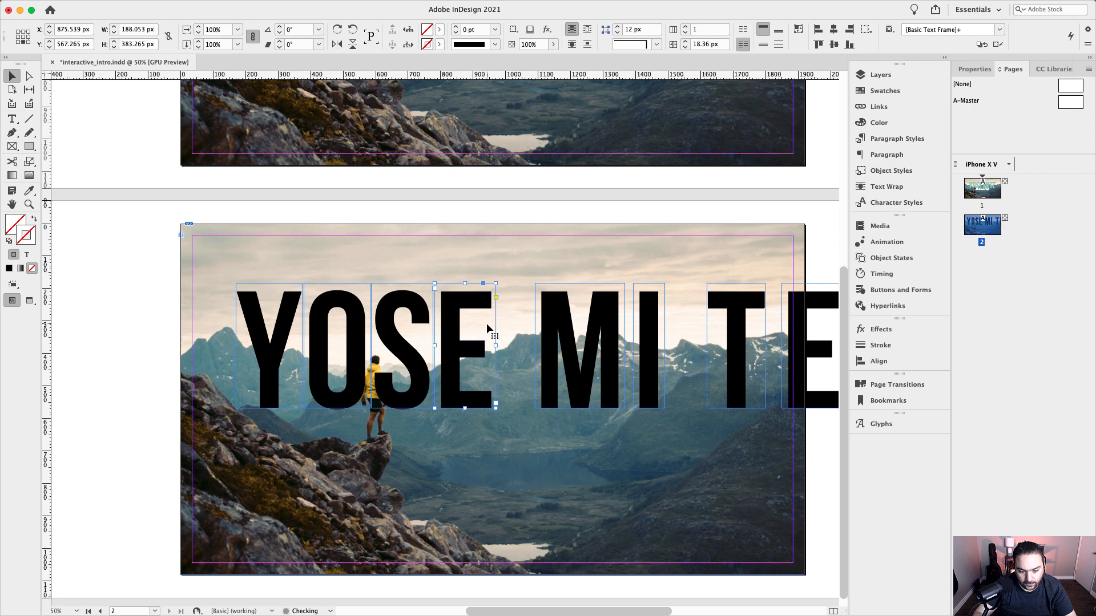
# Preview the page without guides and fine-tune the spacing, shifting the first E to about X 870 px and the O to about X 477 px.
pyautogui.click(149, 324)
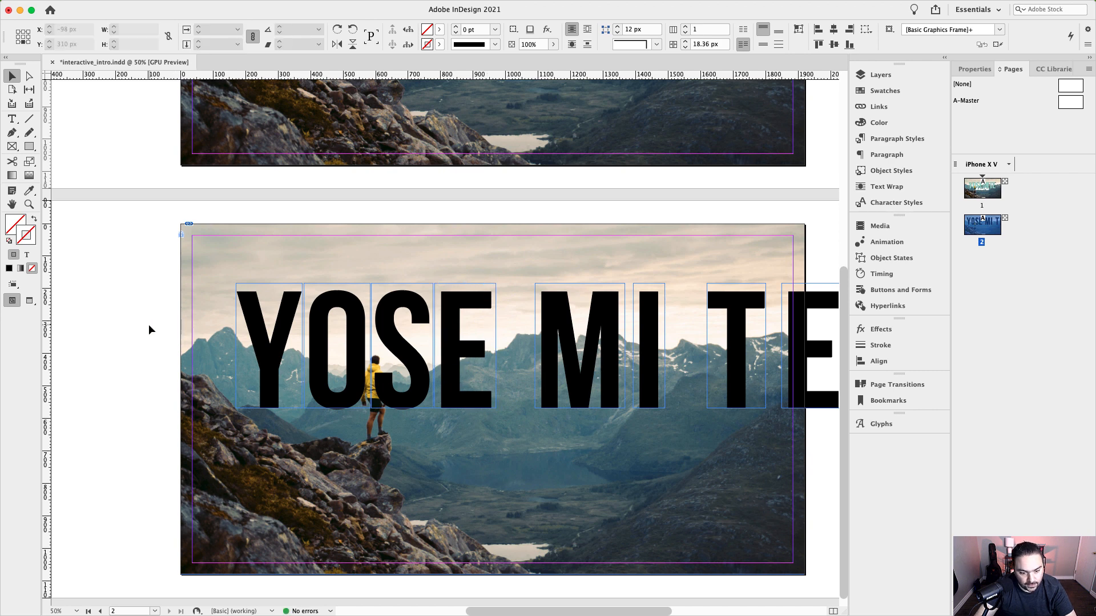
pyautogui.press('w')
pyautogui.click(456, 365)
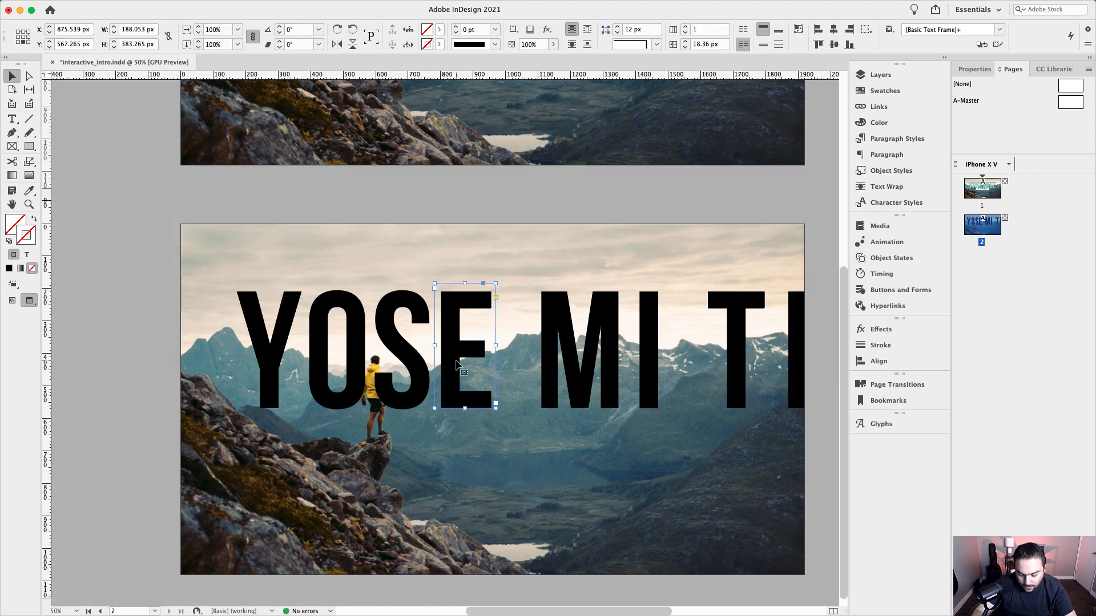
pyautogui.press('Left')
pyautogui.press('Left')
pyautogui.press('Left')
pyautogui.press('Left')
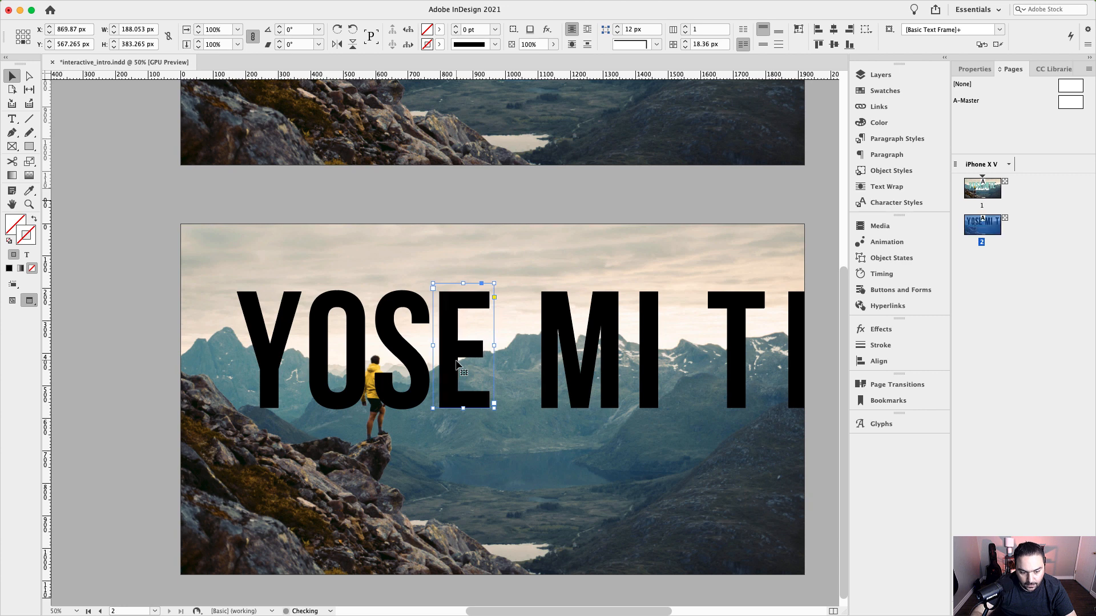
pyautogui.moveTo(318, 342); pyautogui.dragTo(315, 343)
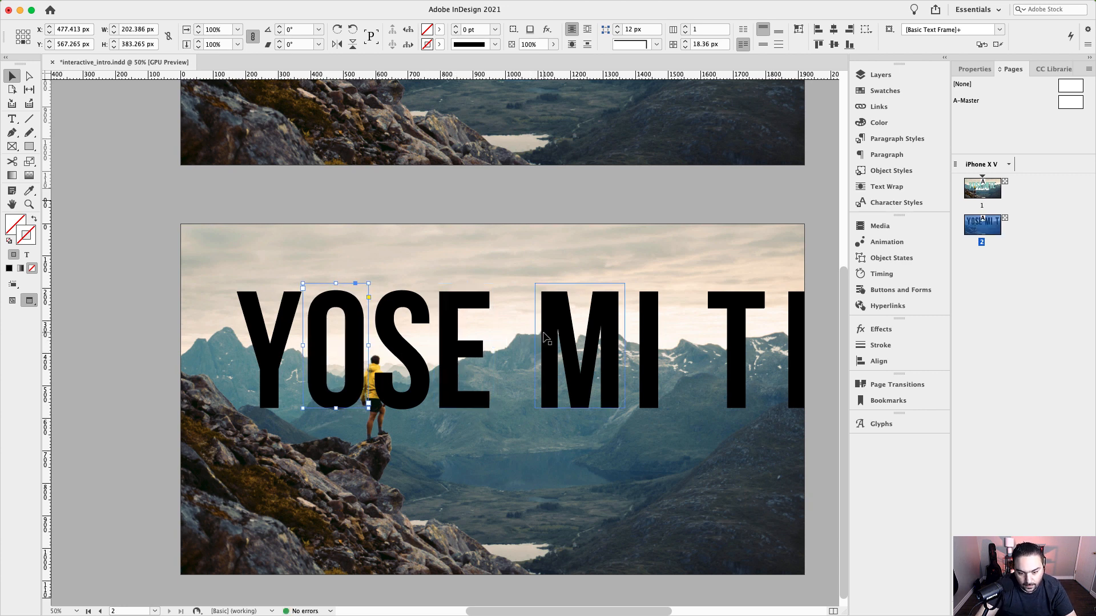
# Move the M frame left beside the first E and fine-tune its X position to about 1094 px.
pyautogui.click(552, 338)
pyautogui.moveTo(552, 339); pyautogui.dragTo(543, 337)
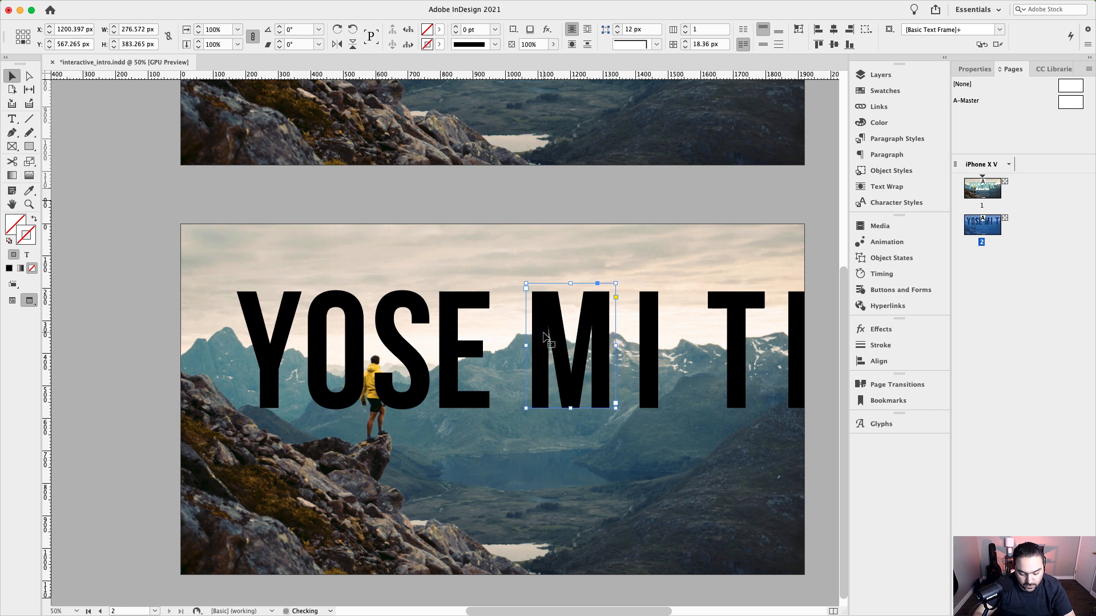
pyautogui.hotkey('shift', 'Left')
pyautogui.hotkey('shift', 'Left')
pyautogui.hotkey('shift', 'Left')
pyautogui.hotkey('shift', 'Left')
pyautogui.hotkey('shift', 'Left')
pyautogui.hotkey('shift', 'Left')
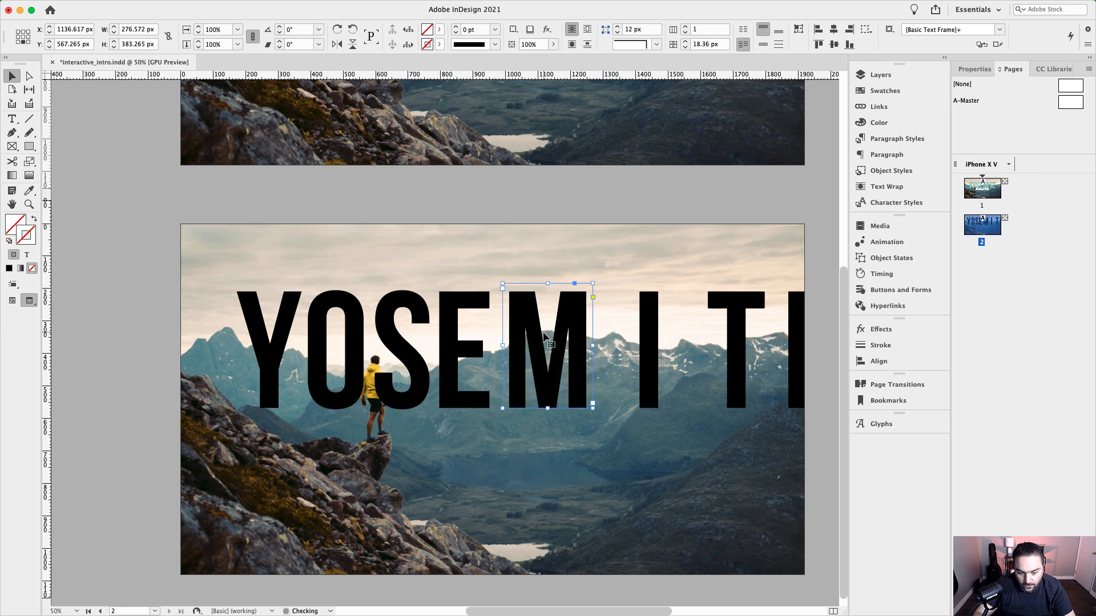
pyautogui.hotkey('shift', 'Left')
pyautogui.hotkey('shift', 'Left')
pyautogui.hotkey('shift', 'Left')
pyautogui.hotkey('shift', 'Left')
pyautogui.press('Left')
pyautogui.press('Left')
pyautogui.press('Left')
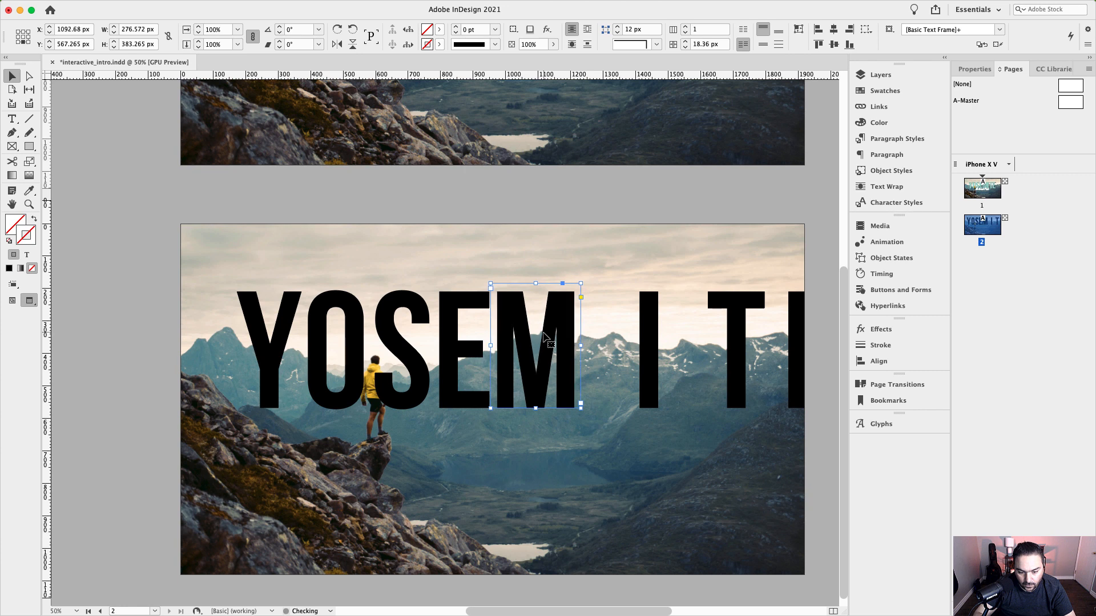
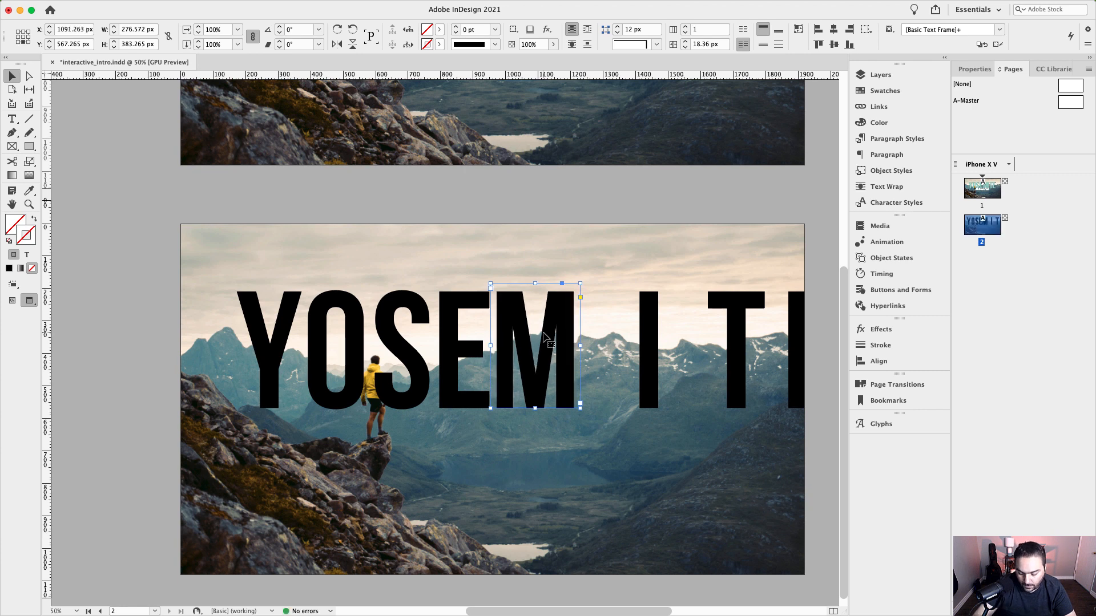
pyautogui.press('Right')
pyautogui.press('Right')
pyautogui.press('Right')
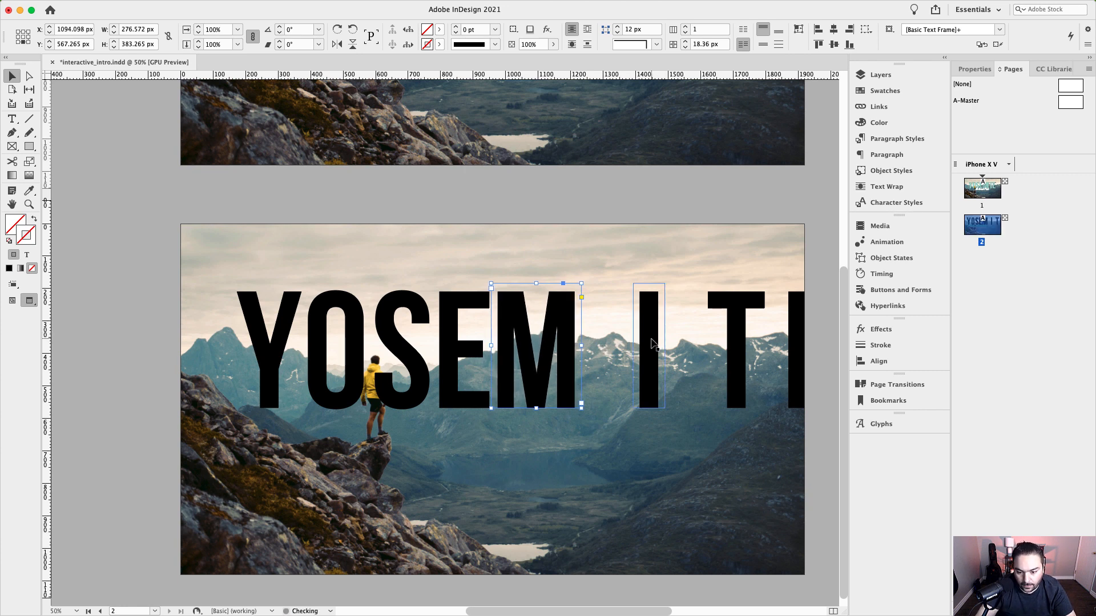
# Move the I, T and final E frames left one by one to close the gaps after the M.
pyautogui.moveTo(629, 345); pyautogui.dragTo(606, 345)
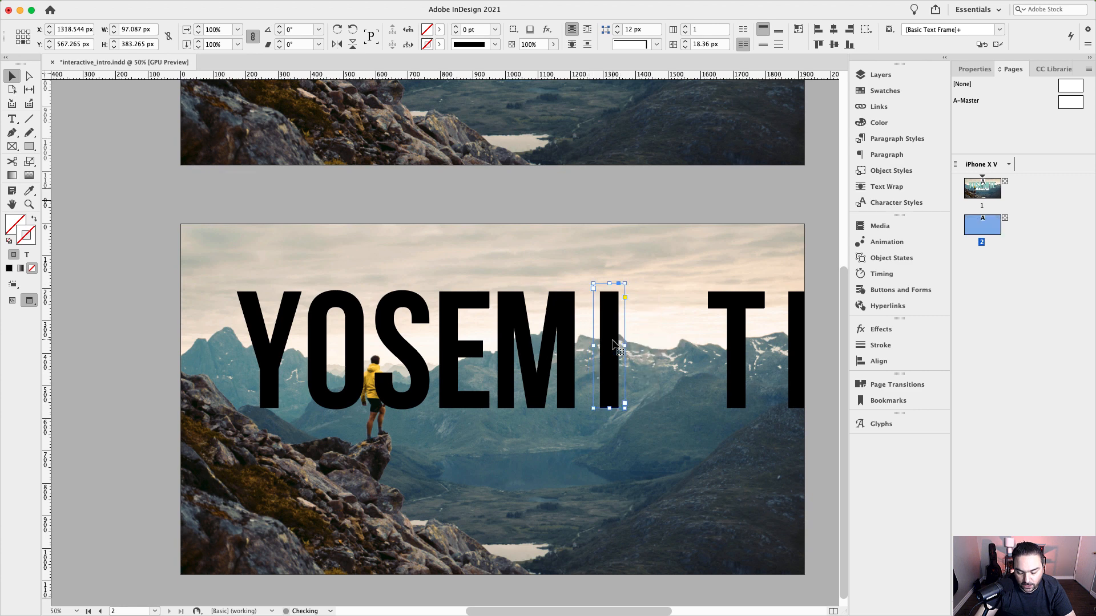
pyautogui.press('Left')
pyautogui.press('Left')
pyautogui.press('Left')
pyautogui.press('Left')
pyautogui.press('Left')
pyautogui.press('Left')
pyautogui.press('Left')
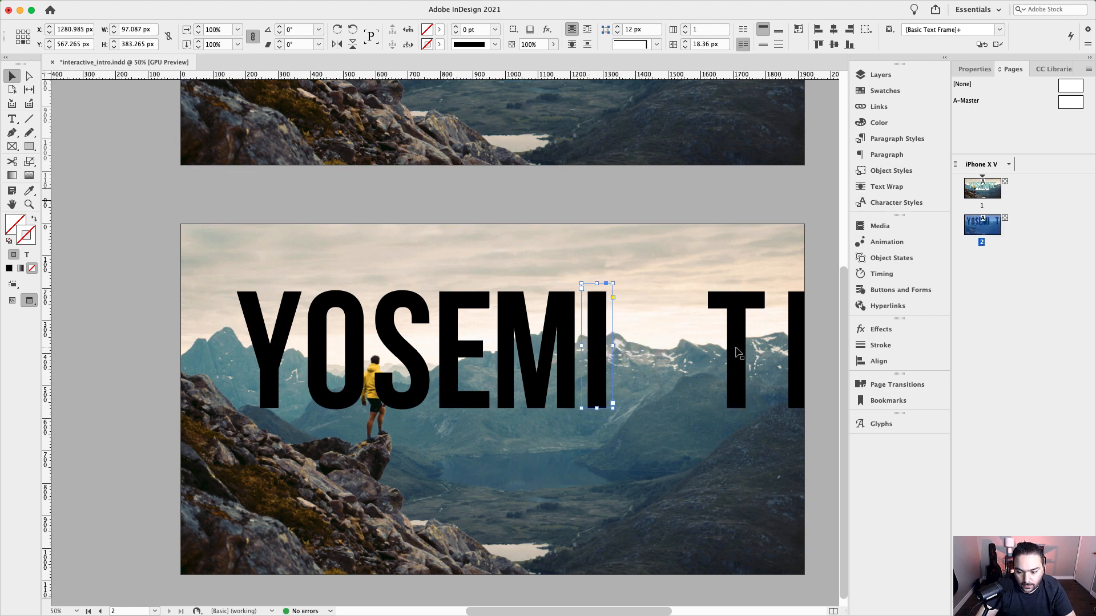
pyautogui.moveTo(744, 358); pyautogui.dragTo(647, 358)
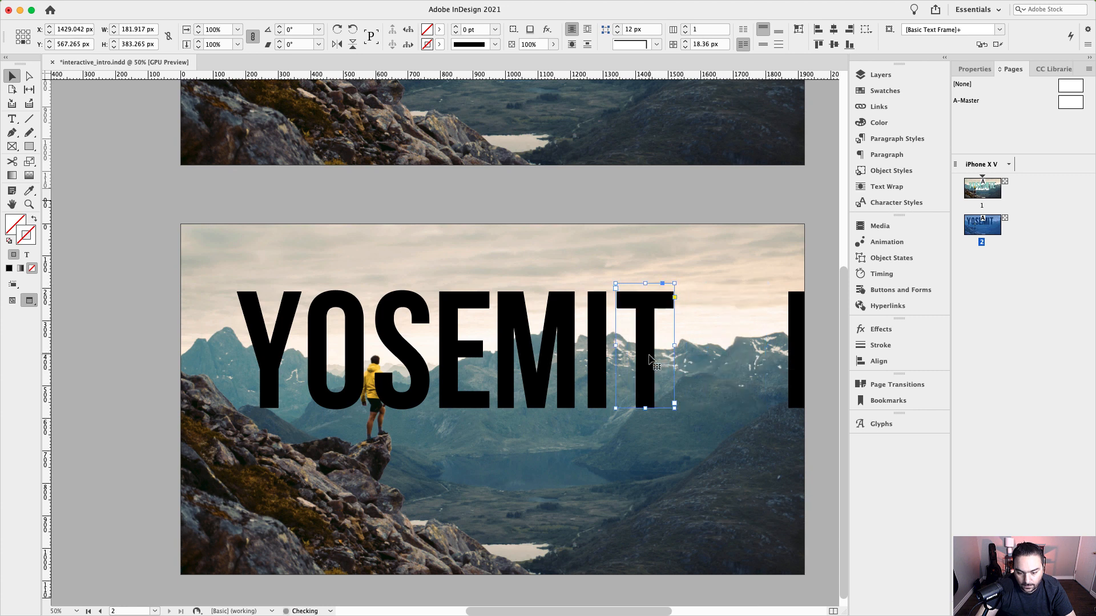
pyautogui.moveTo(798, 357); pyautogui.dragTo(699, 357)
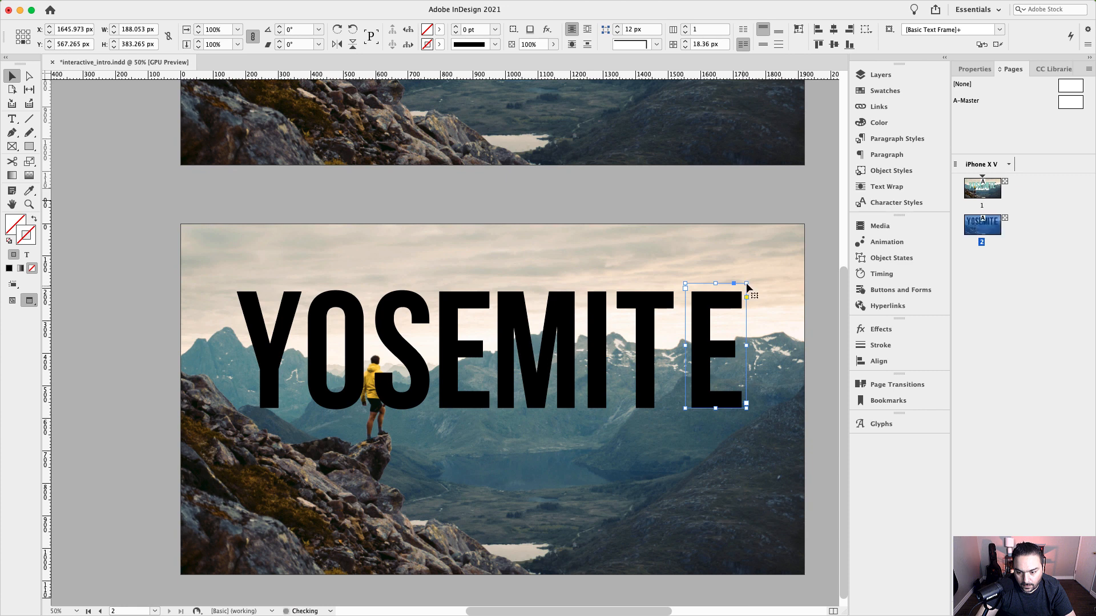
# Nudge the final E frame left to an X position of about 1611 px, close to the T.
pyautogui.hotkey('shift', 'Left')
pyautogui.hotkey('shift', 'Left')
pyautogui.hotkey('shift', 'Left')
pyautogui.hotkey('shift', 'Left')
pyautogui.hotkey('shift', 'Left')
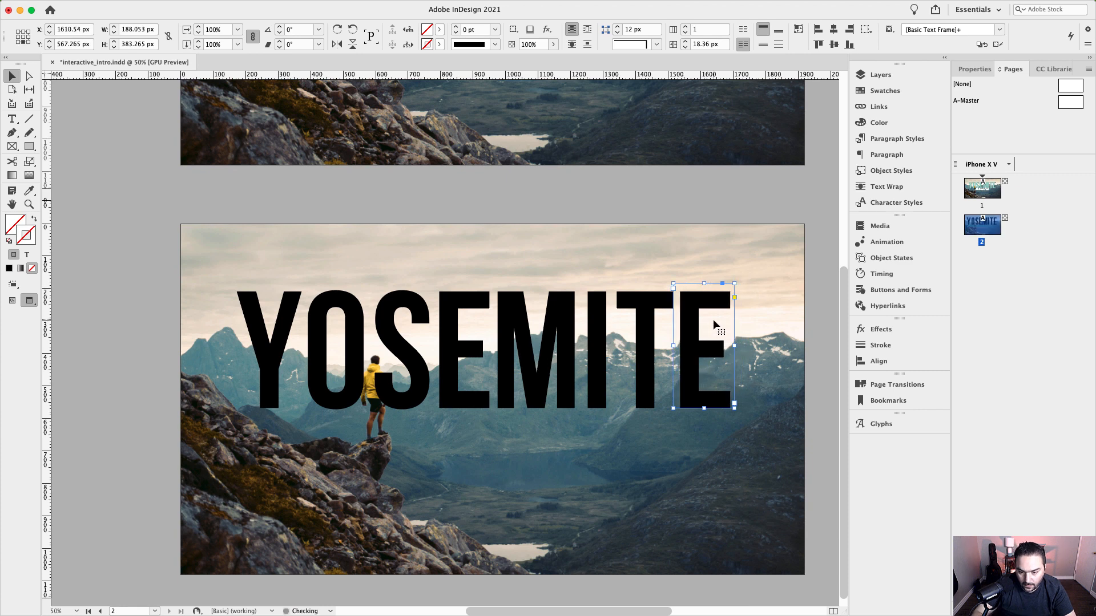
# Fine-tune the middle letters, shifting the M to about X 1096 px and the first E to about X 868 px.
pyautogui.click(642, 341)
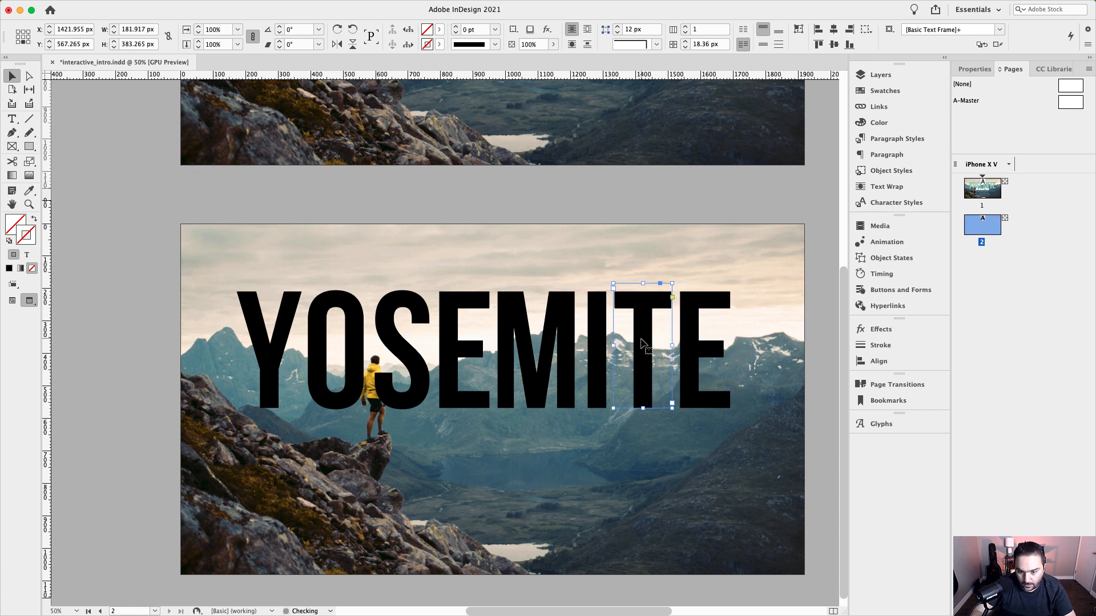
pyautogui.click(553, 341)
pyautogui.press('Right')
pyautogui.press('Right')
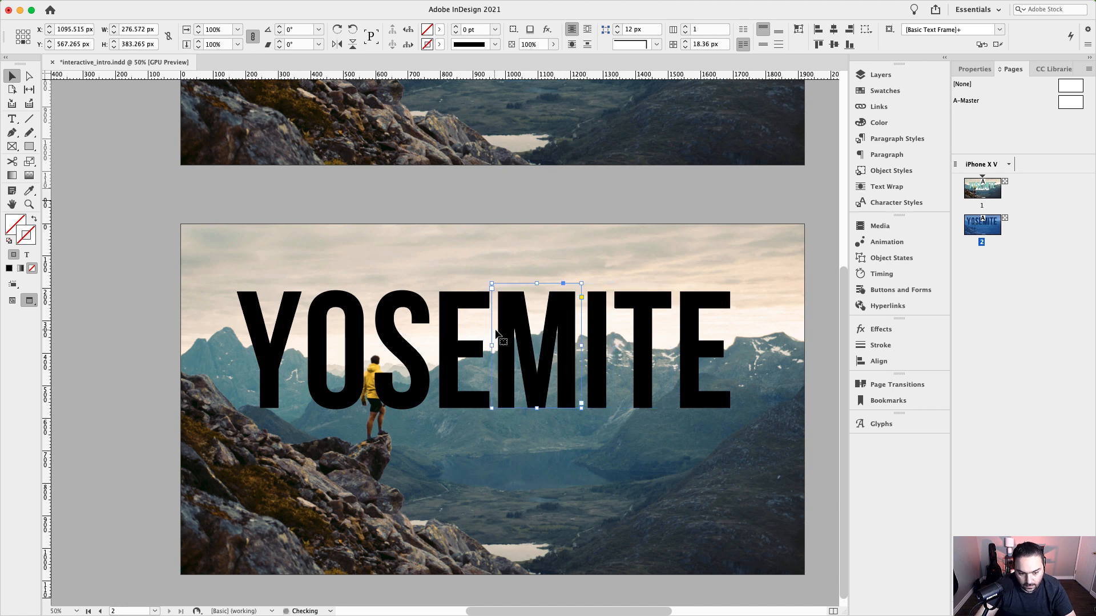
pyautogui.click(448, 345)
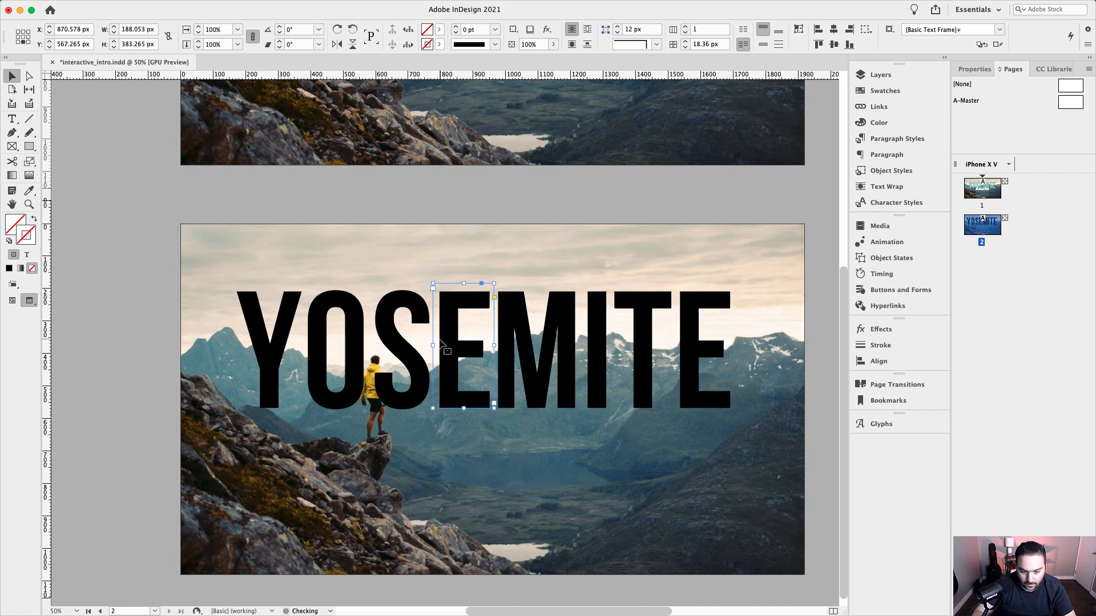
pyautogui.press('Left')
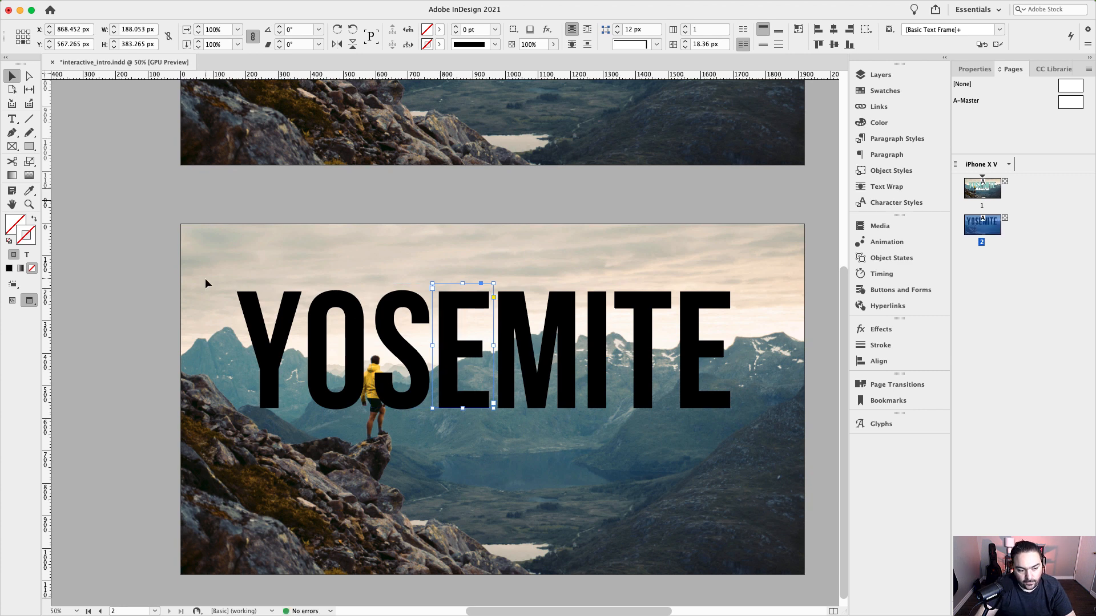
pyautogui.click(143, 280)
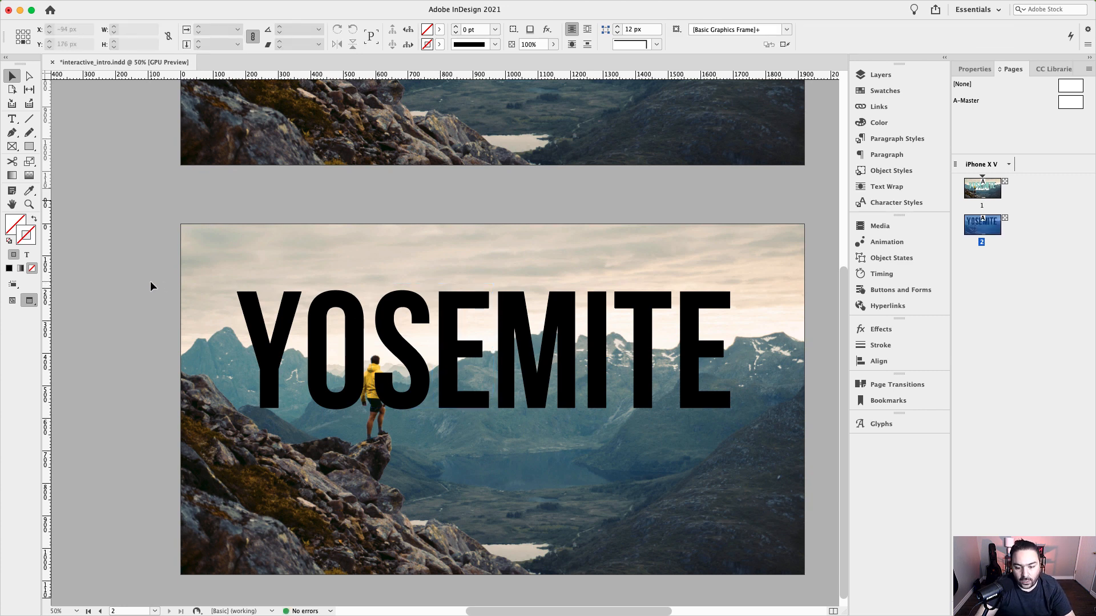
pyautogui.click(254, 309)
pyautogui.keyDown('shift'); pyautogui.click(320, 308); pyautogui.keyUp('shift')
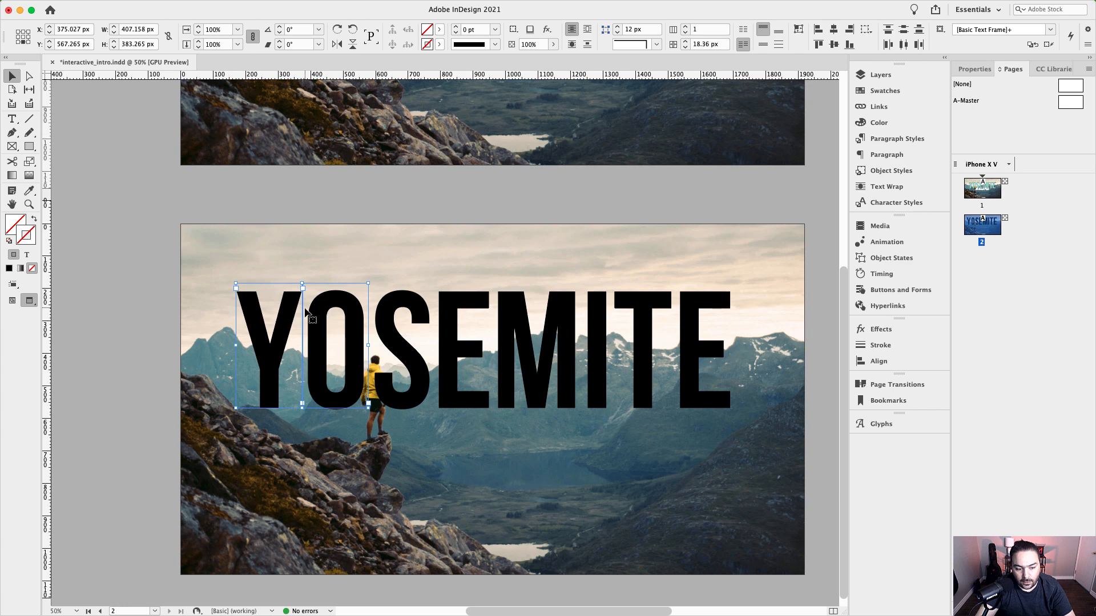
pyautogui.click(158, 302)
pyautogui.click(249, 317)
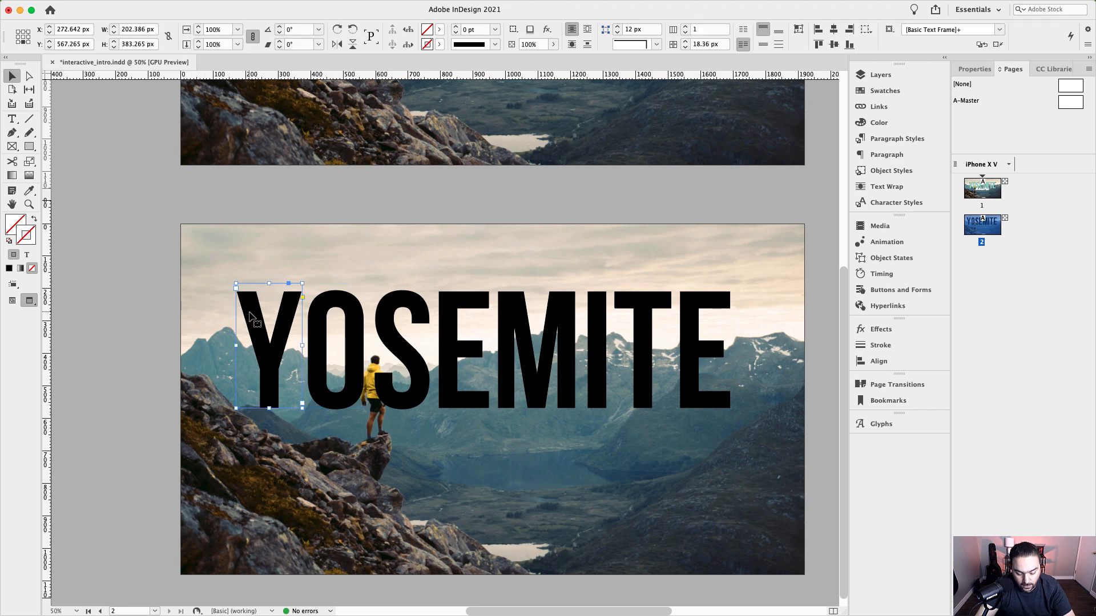
pyautogui.keyDown('shift'); pyautogui.click(350, 324); pyautogui.keyUp('shift')
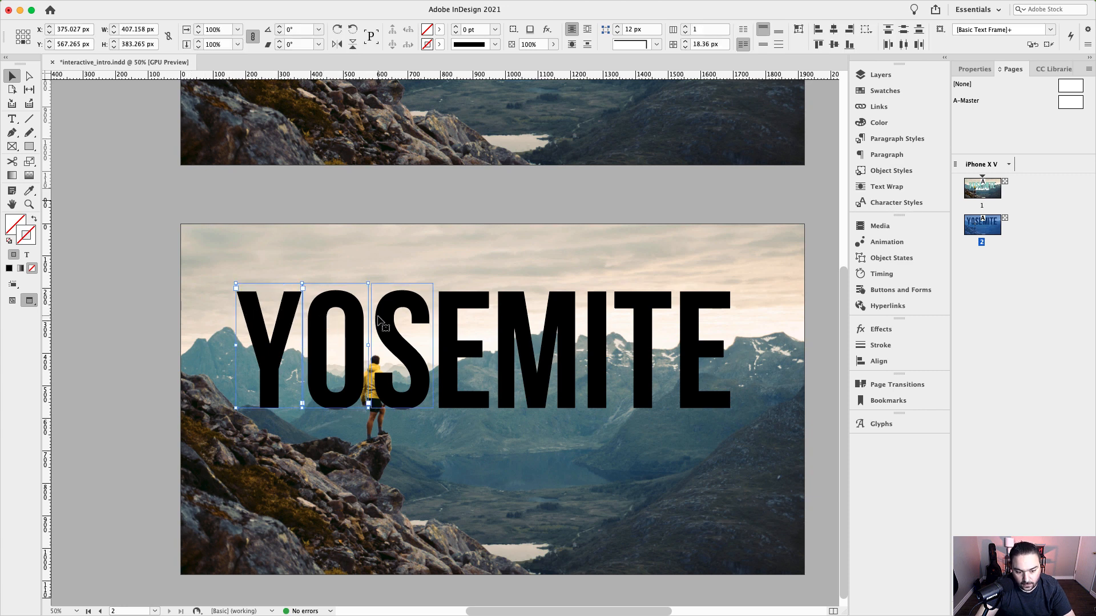
pyautogui.keyDown('shift'); pyautogui.click(381, 324); pyautogui.keyUp('shift')
pyautogui.keyDown('shift'); pyautogui.click(456, 323); pyautogui.keyUp('shift')
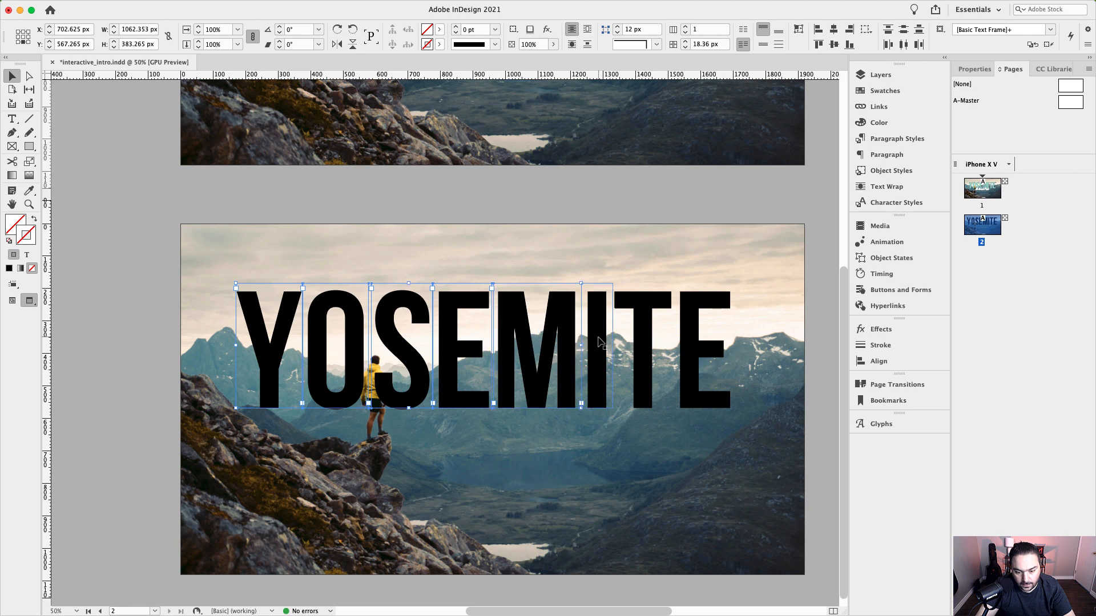
pyautogui.click(512, 263)
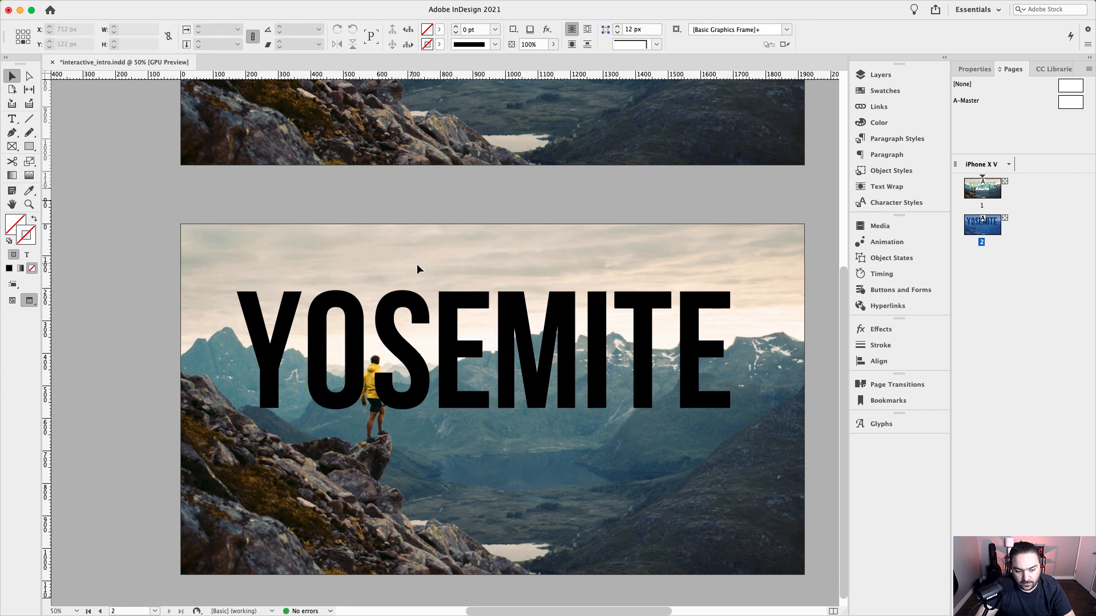
# Move all the YOSEMITE letter frames together to Y about 595 px and enlarge them to about 1637 px wide, centred at X 960 px.
pyautogui.moveTo(228, 264); pyautogui.dragTo(747, 425)
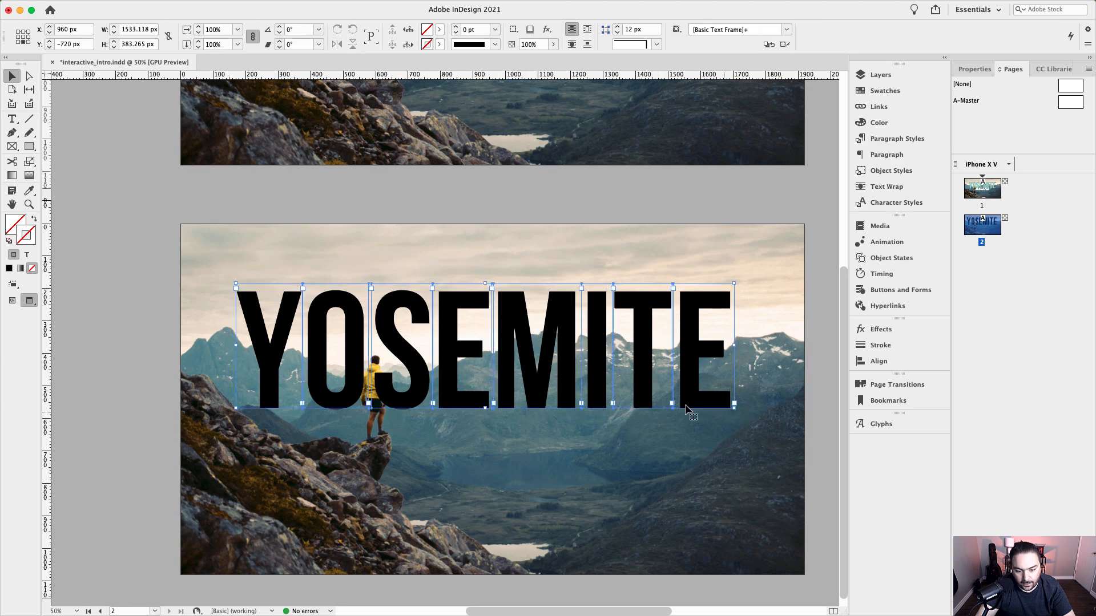
pyautogui.moveTo(533, 384); pyautogui.dragTo(515, 398)
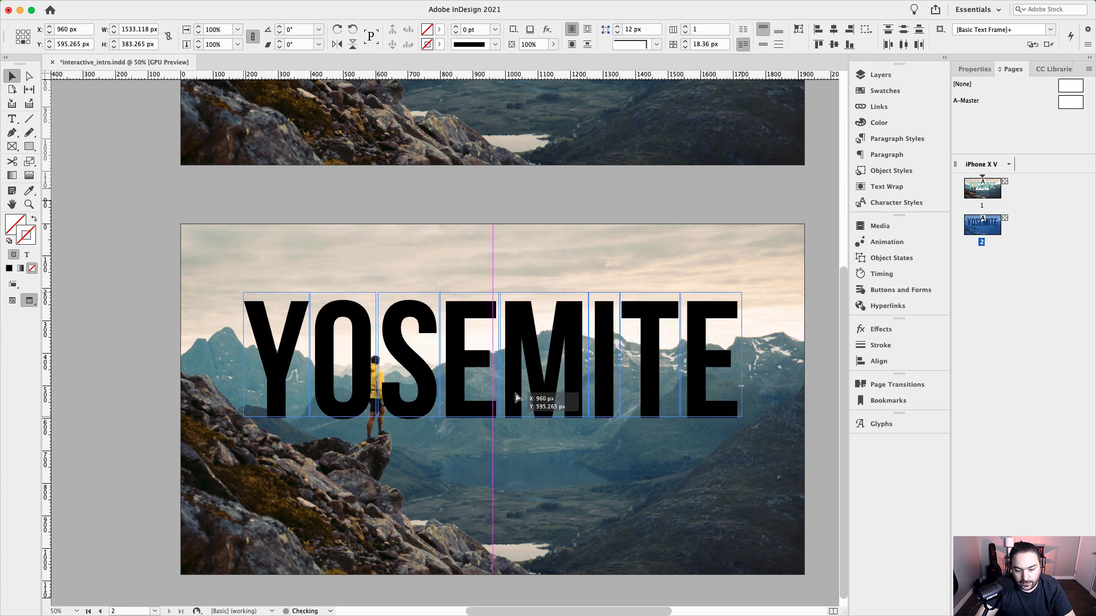
pyautogui.moveTo(515, 398); pyautogui.dragTo(515, 398)
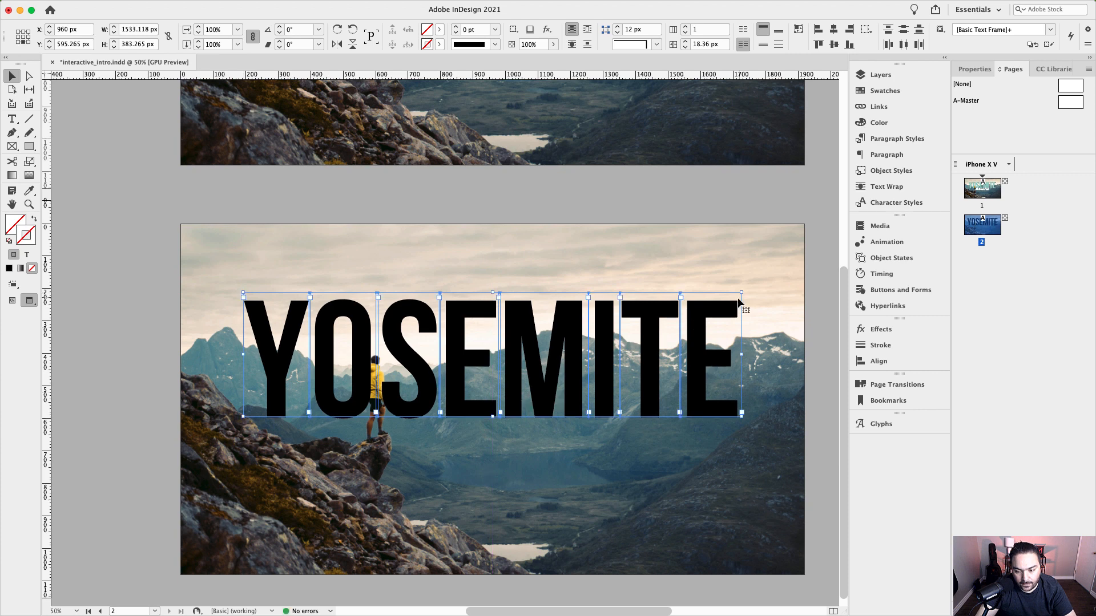
pyautogui.moveTo(742, 293); pyautogui.dragTo(775, 283)
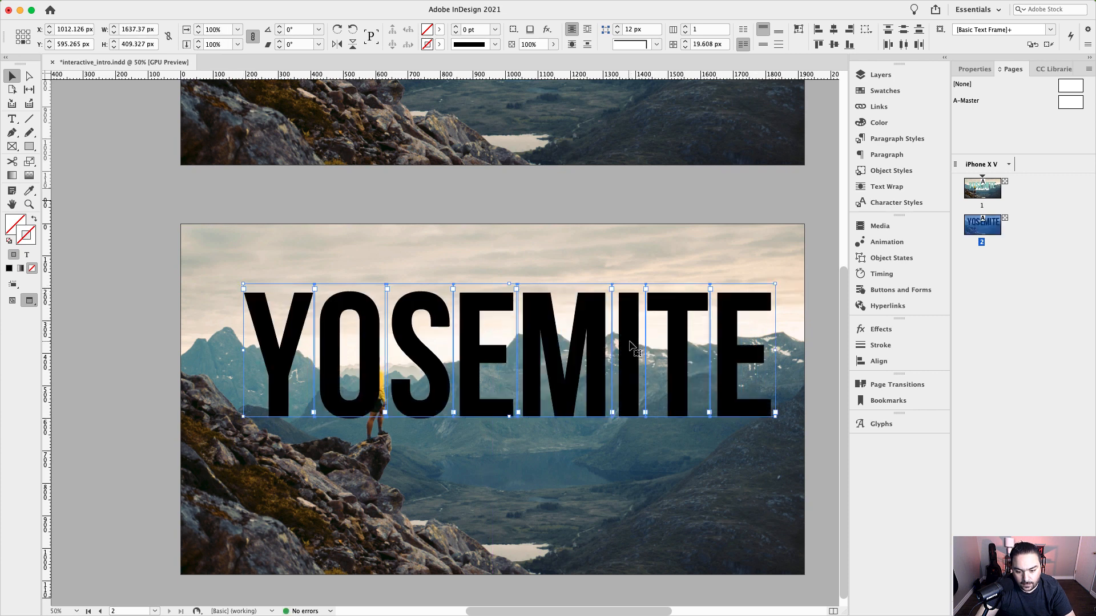
pyautogui.moveTo(628, 350); pyautogui.dragTo(610, 350)
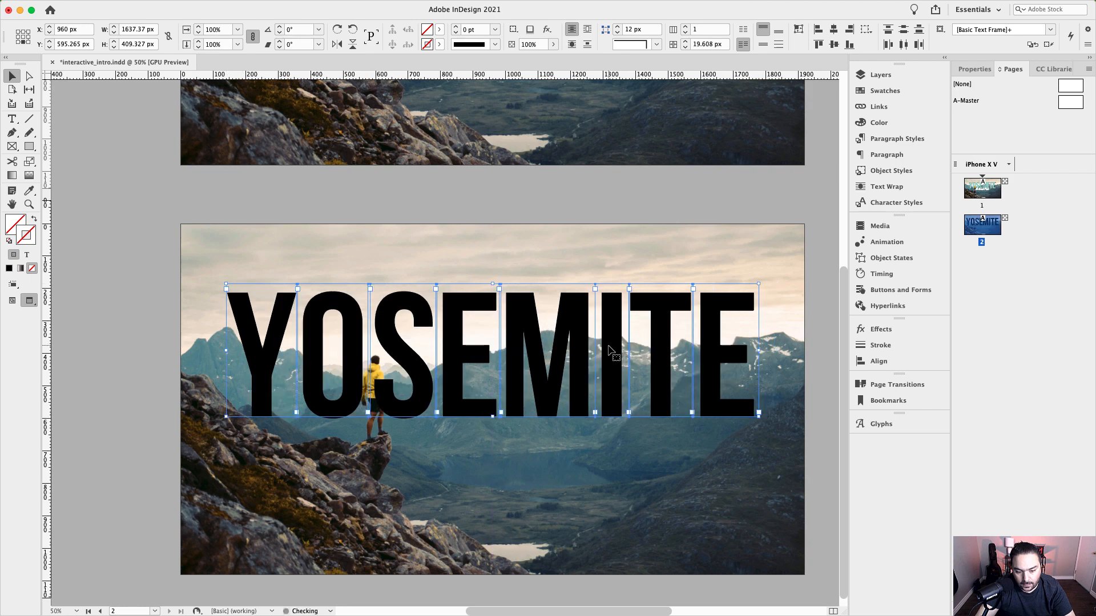
# Compare with the page 1 title and scale the letter frames down to about 1421 px by 355 px, recentred at X 960 px.
pyautogui.scroll(5, 519, 419)
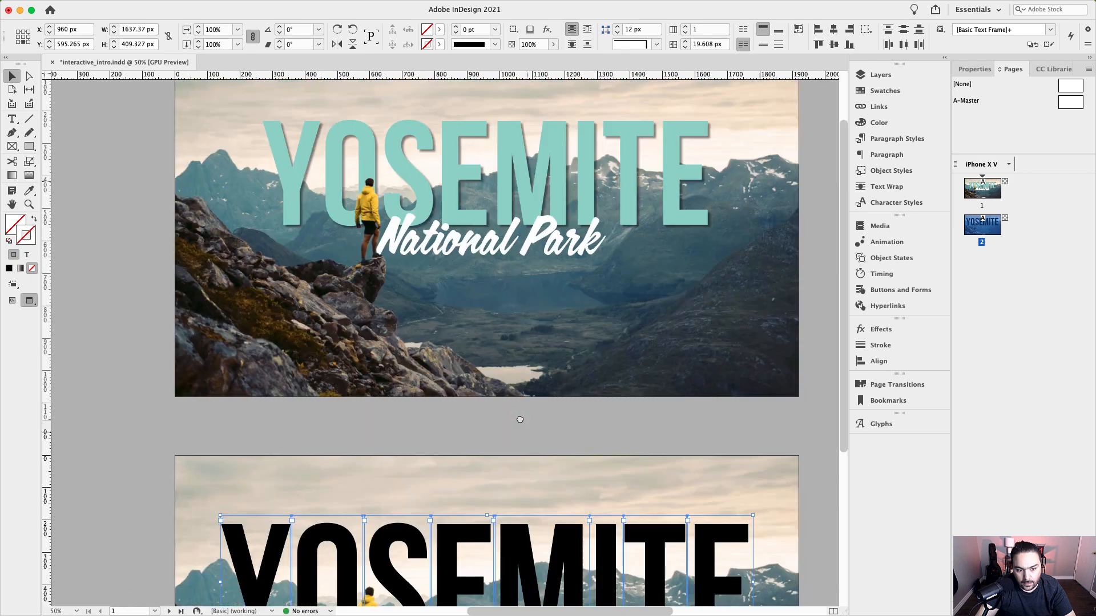
pyautogui.moveTo(519, 419); pyautogui.dragTo(524, 223)
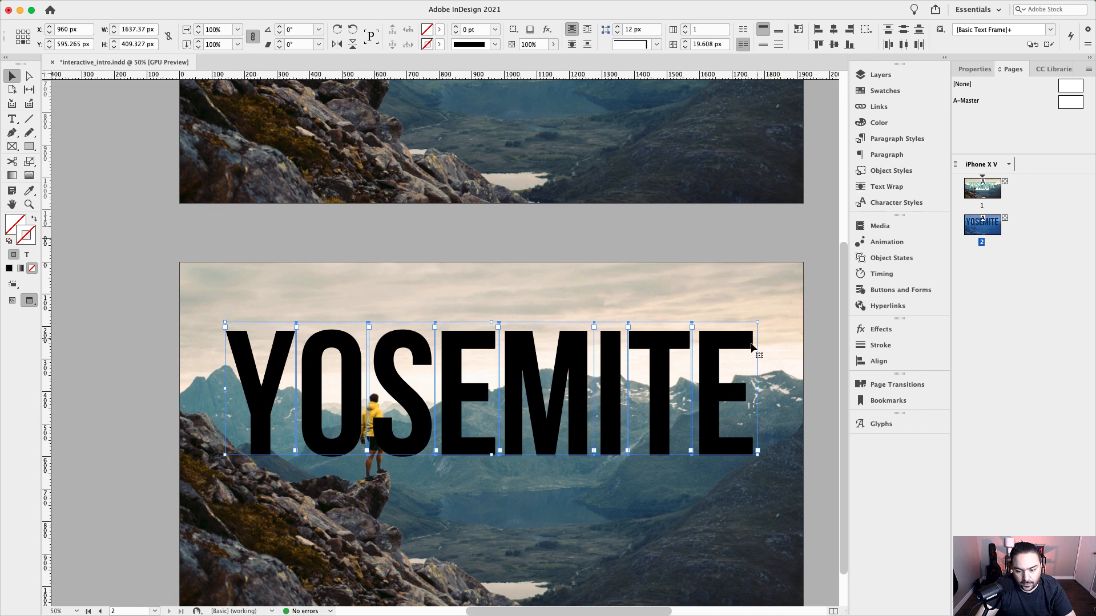
pyautogui.moveTo(757, 323); pyautogui.dragTo(687, 340)
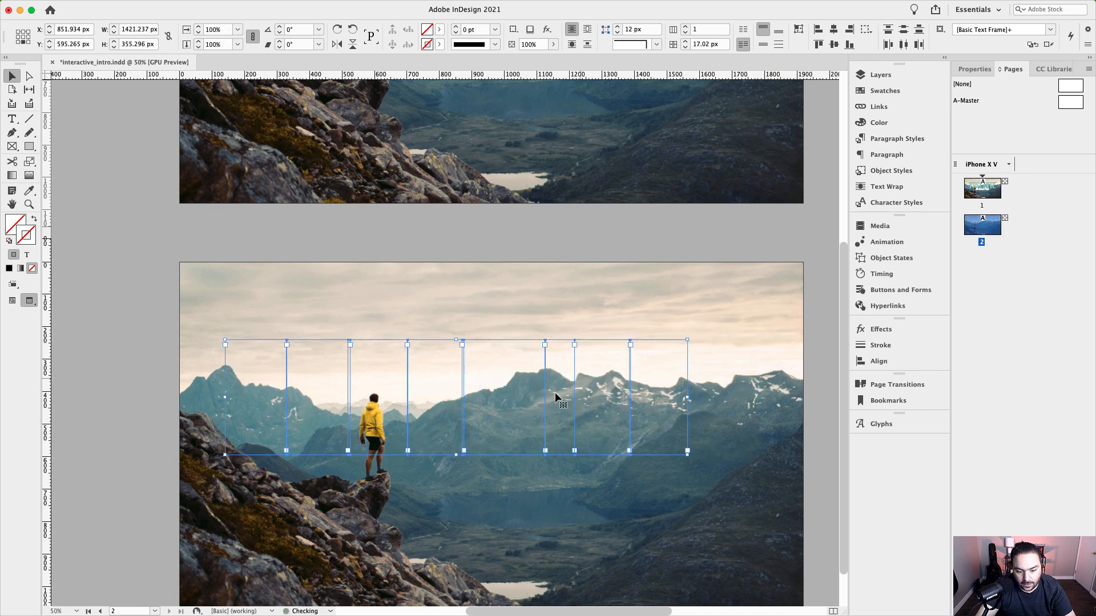
pyautogui.moveTo(493, 399); pyautogui.dragTo(530, 401)
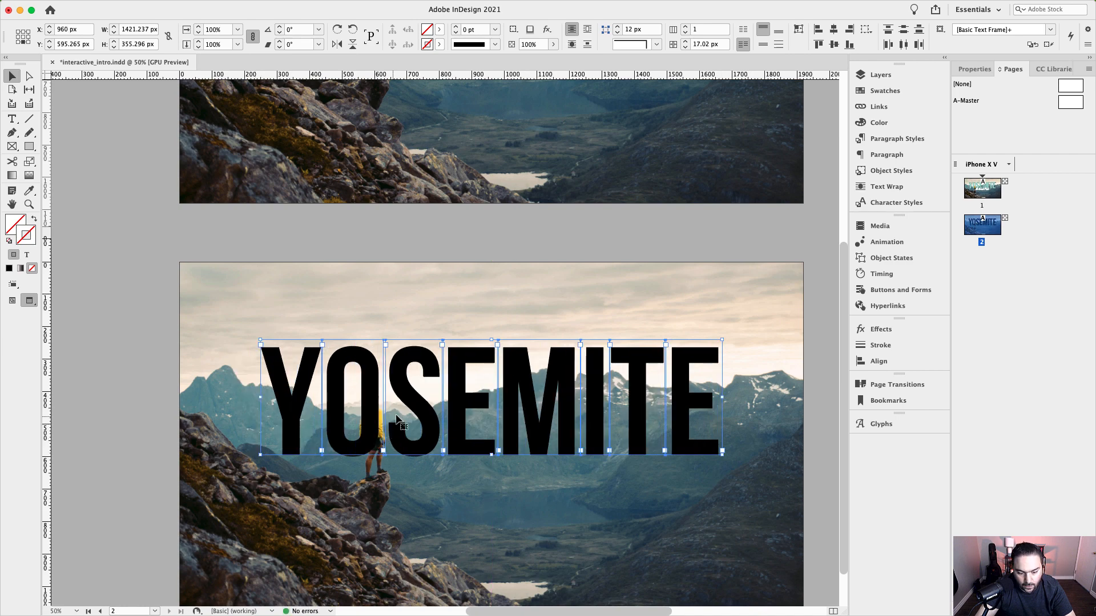
pyautogui.scroll(5, 398, 419)
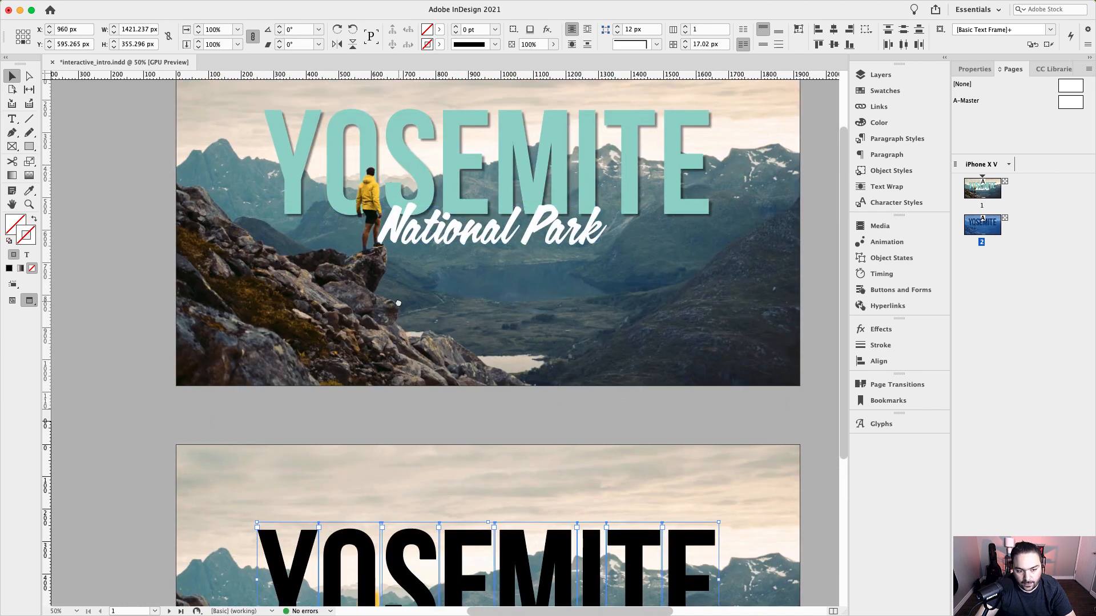
pyautogui.moveTo(398, 303); pyautogui.dragTo(387, 177)
pyautogui.moveTo(404, 362); pyautogui.dragTo(371, 264)
pyautogui.click(781, 331)
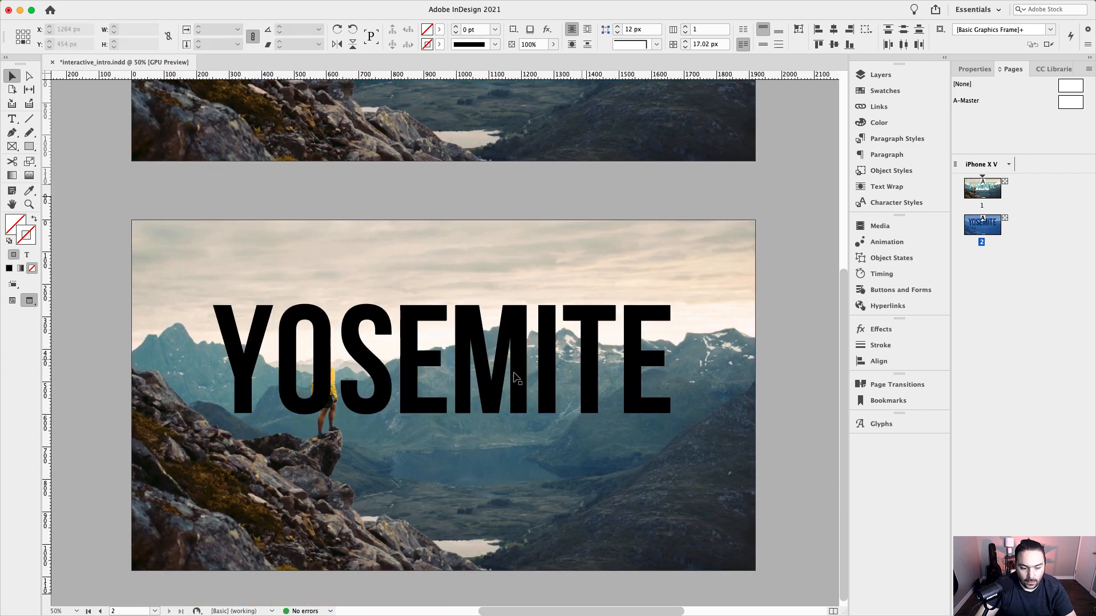
# Float the swatch list over the page and colour the letter Y with PANTONE P 128-13 U.
pyautogui.doubleClick(263, 357)
pyautogui.press('super+a')
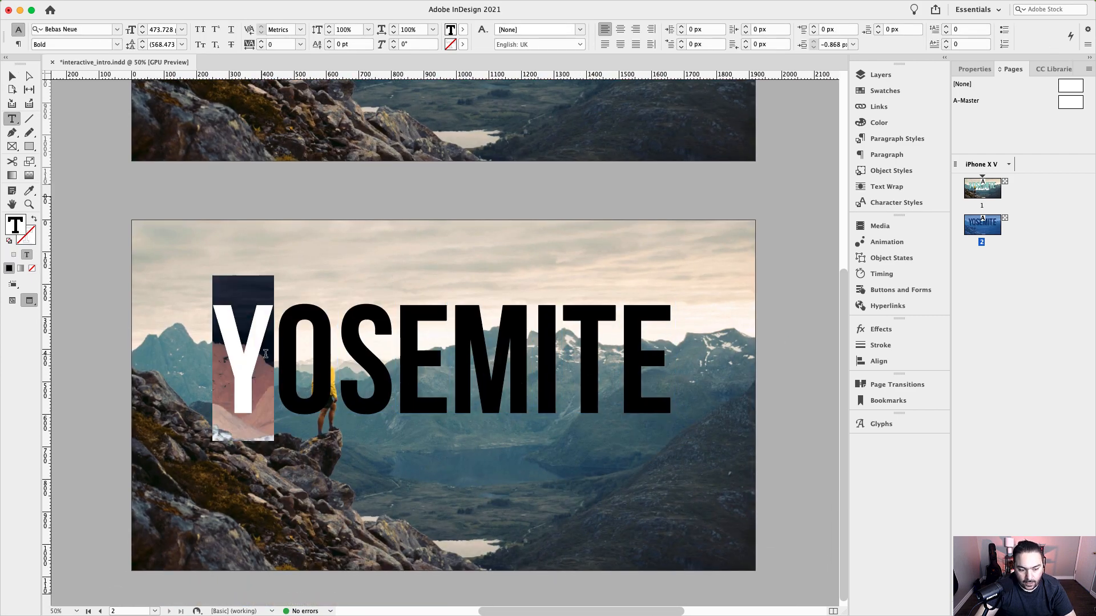
pyautogui.click(872, 91)
pyautogui.moveTo(745, 70); pyautogui.dragTo(606, 221)
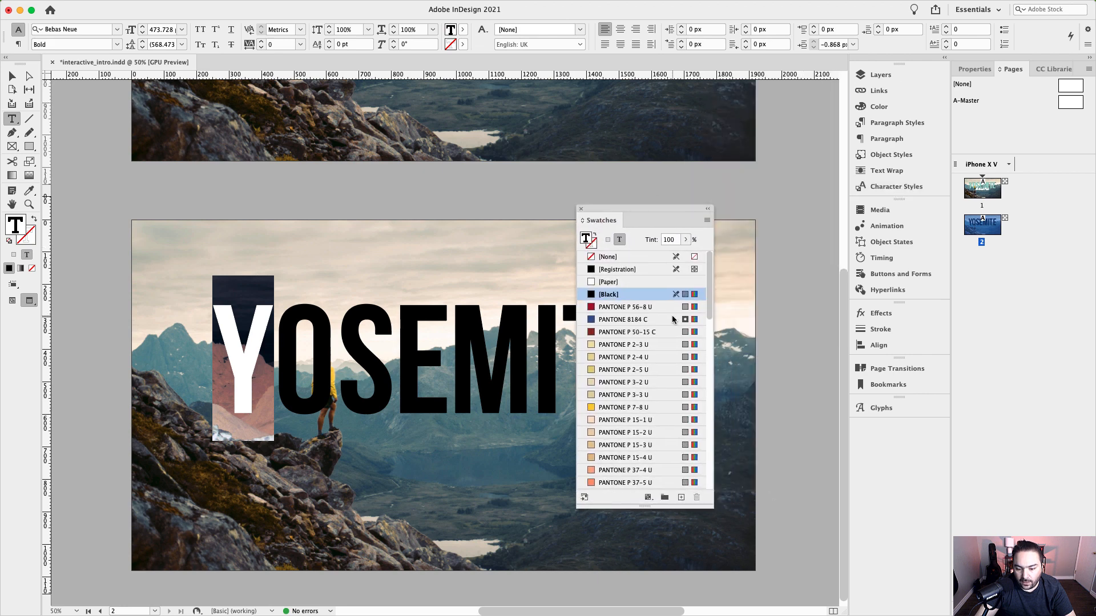
pyautogui.scroll(-3, 674, 316)
pyautogui.moveTo(710, 310); pyautogui.dragTo(699, 444)
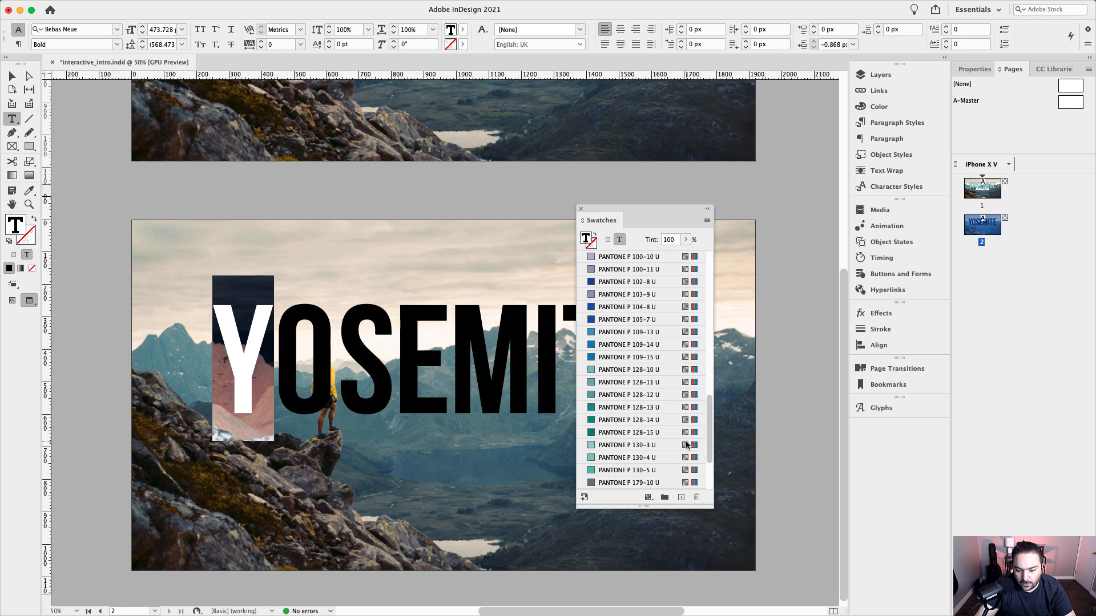
pyautogui.click(649, 411)
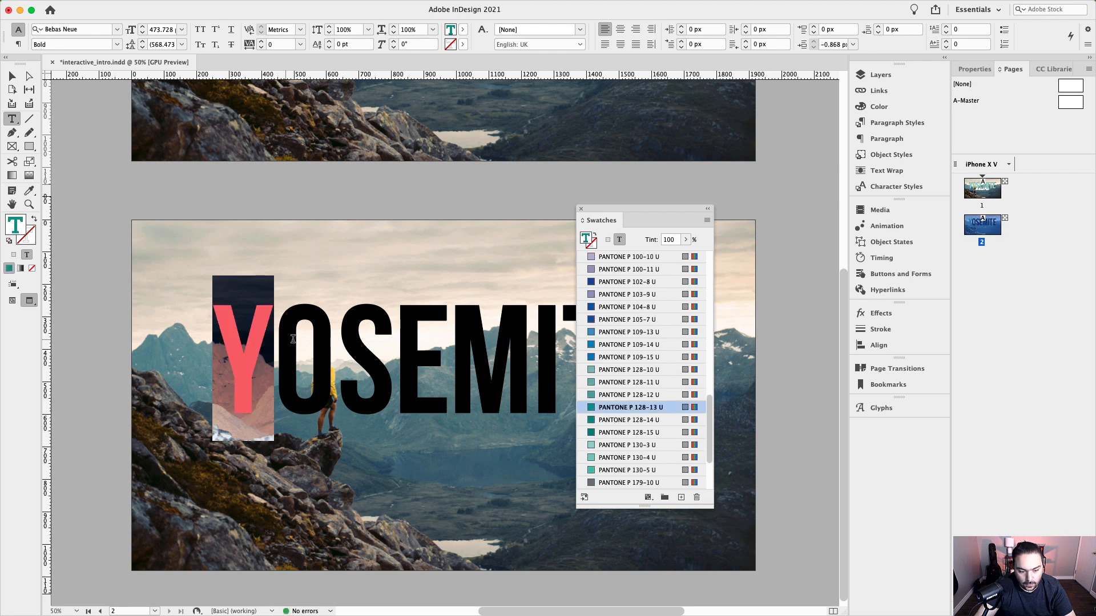
# Colour the letter O with the PANTONE P 15-3 U swatch.
pyautogui.press('Right')
pyautogui.hotkey('shift', 'Right')
pyautogui.click(633, 411)
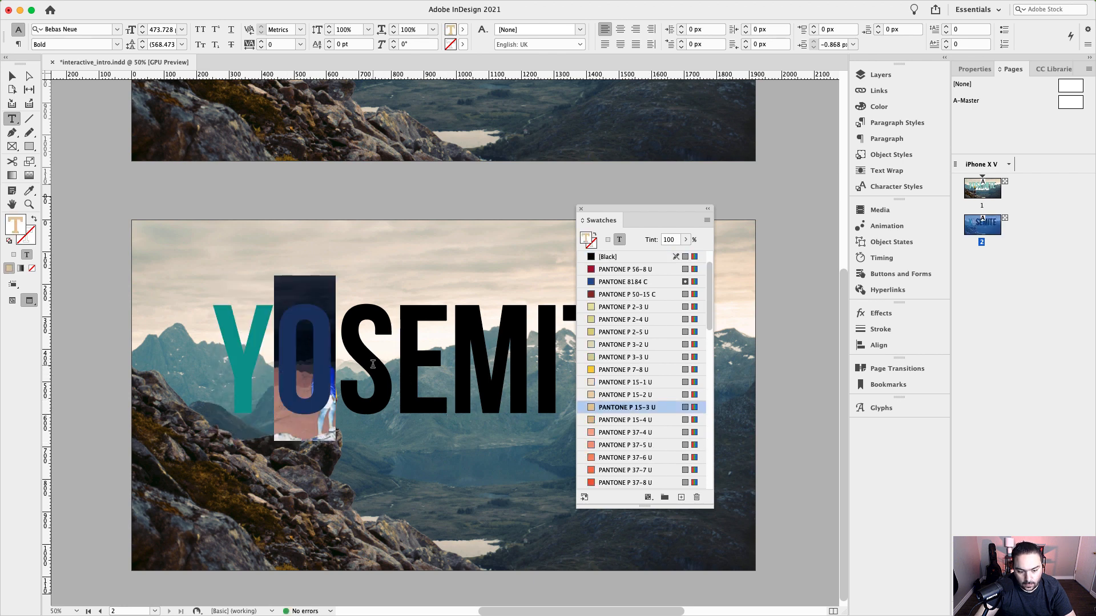
# Colour the letter S with the light teal PANTONE P 130-3 U swatch.
pyautogui.press('Right')
pyautogui.hotkey('shift', 'Right')
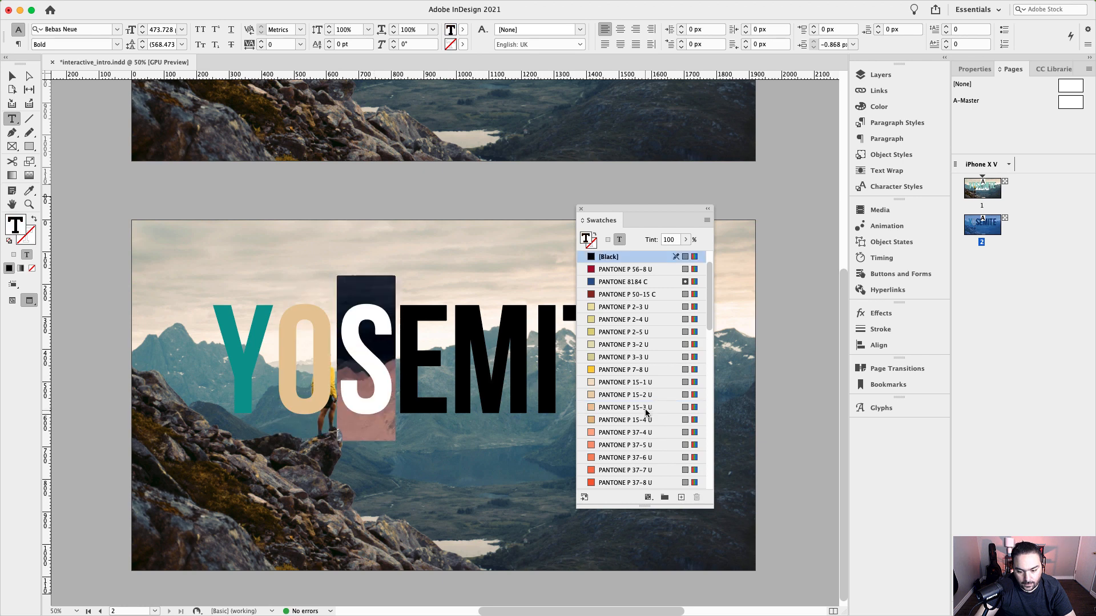
pyautogui.scroll(-10, 642, 389)
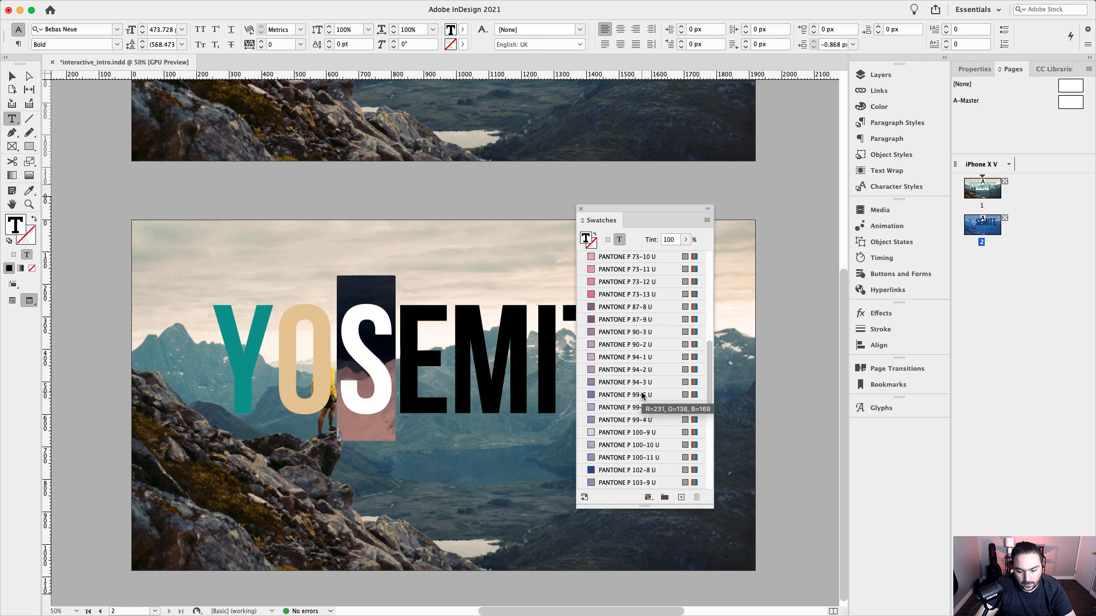
pyautogui.scroll(-6, 642, 393)
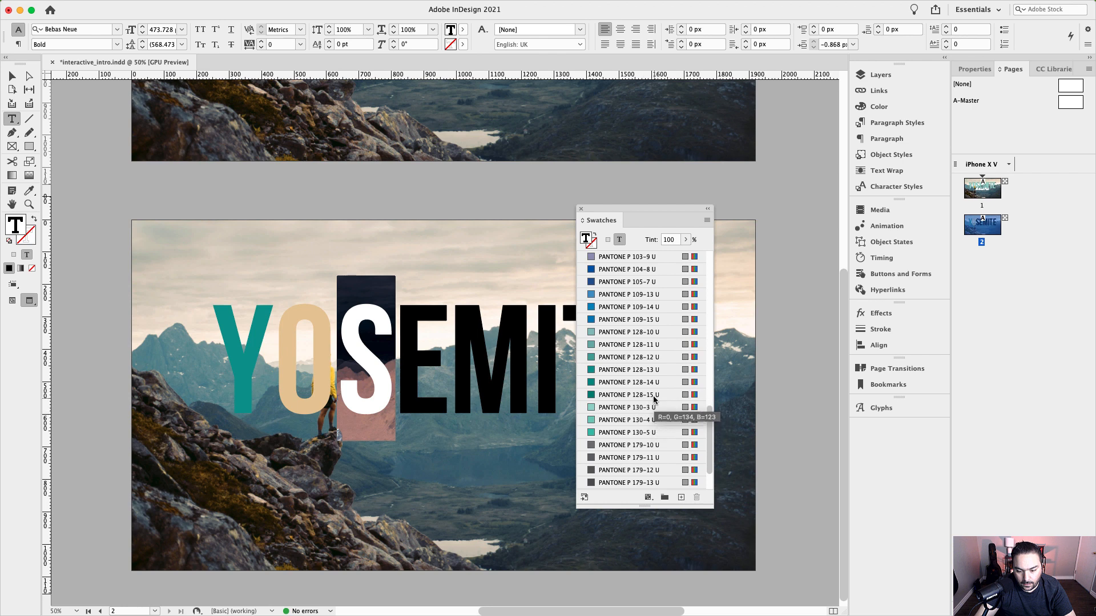
pyautogui.click(637, 417)
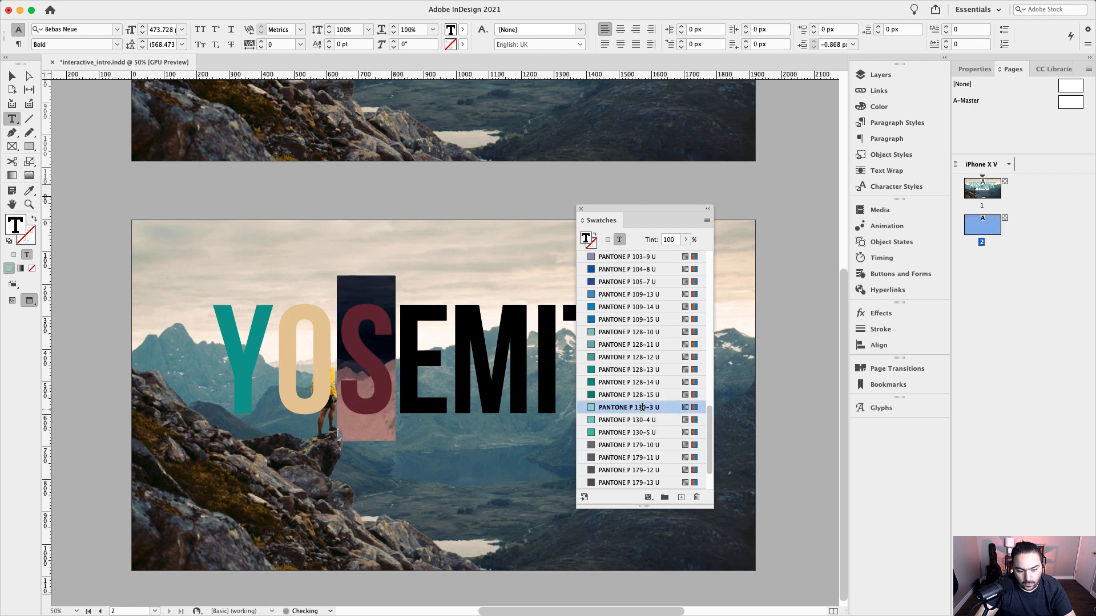
# Recolour the O and the Y with PANTONE P 130-3 U to match the S.
pyautogui.doubleClick(296, 356)
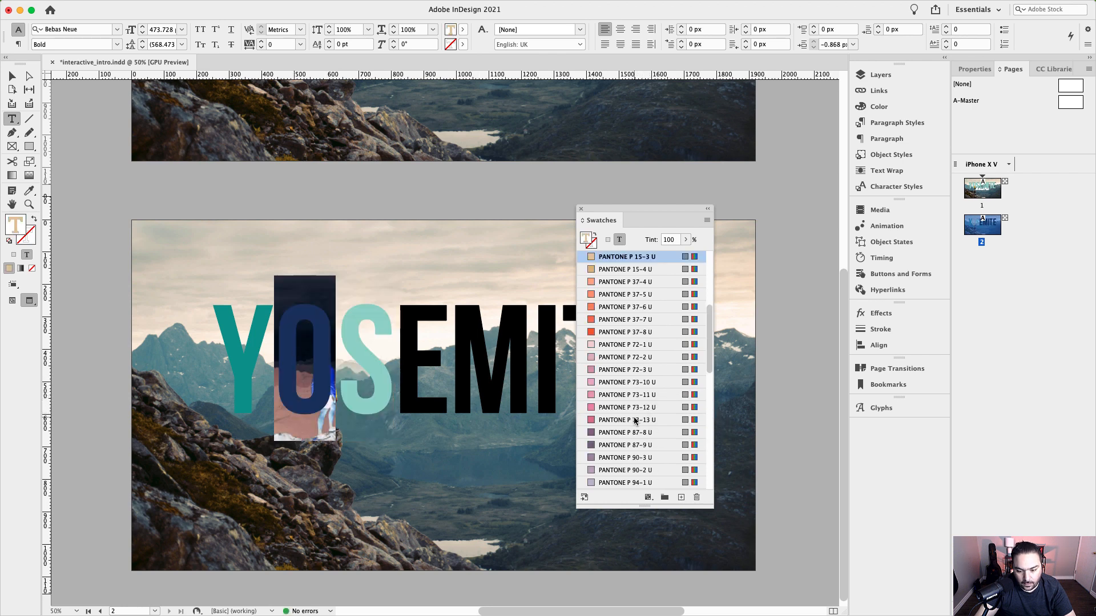
pyautogui.scroll(-6, 635, 421)
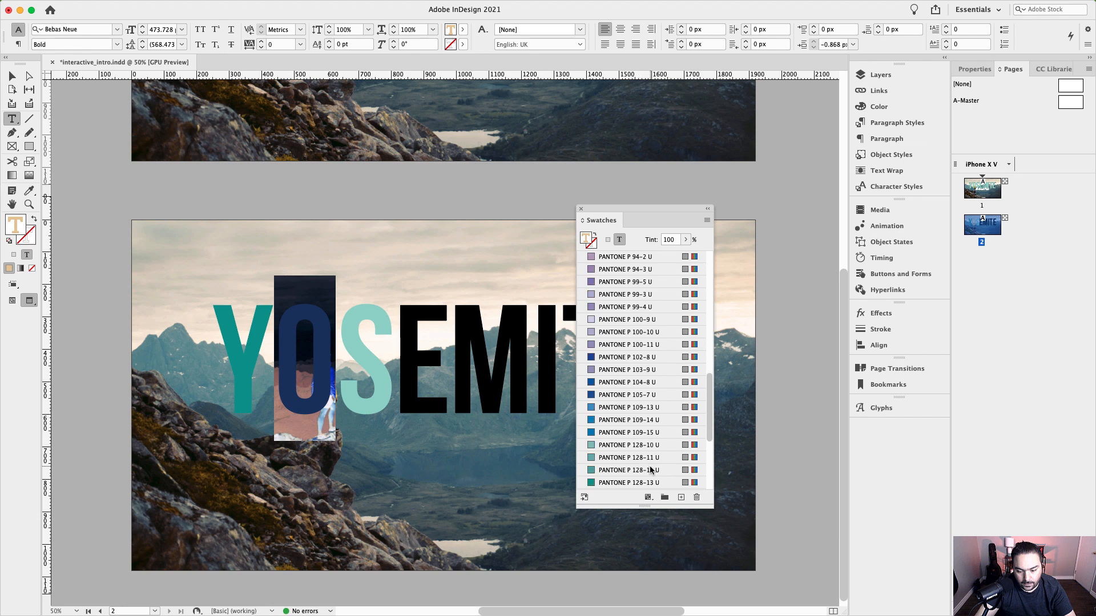
pyautogui.moveTo(707, 392); pyautogui.dragTo(710, 411)
pyautogui.click(658, 444)
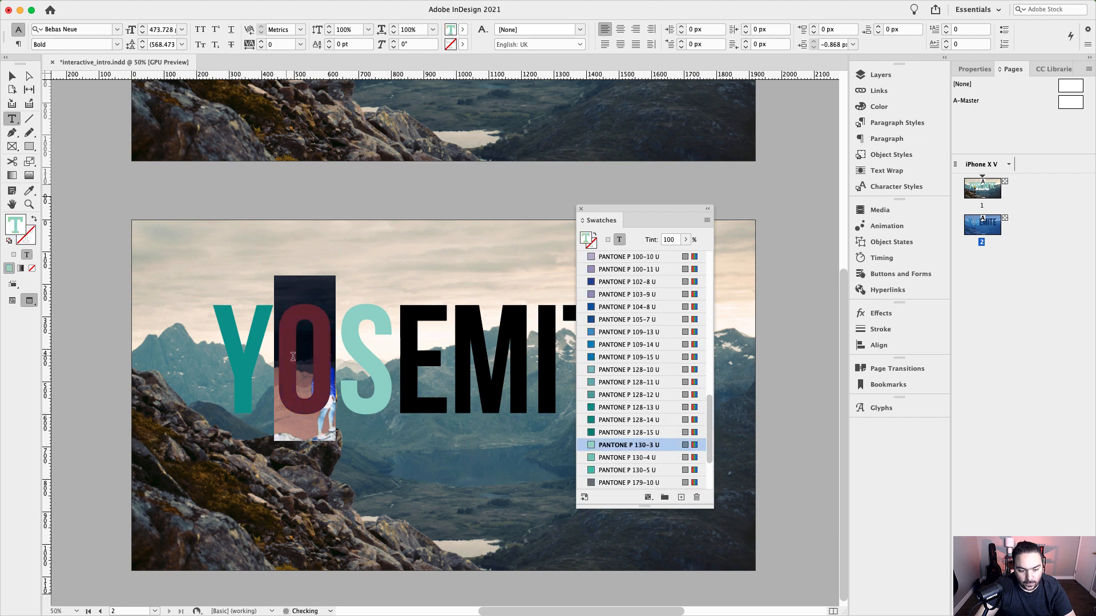
pyautogui.press('Left')
pyautogui.hotkey('shift', 'Left')
pyautogui.click(645, 445)
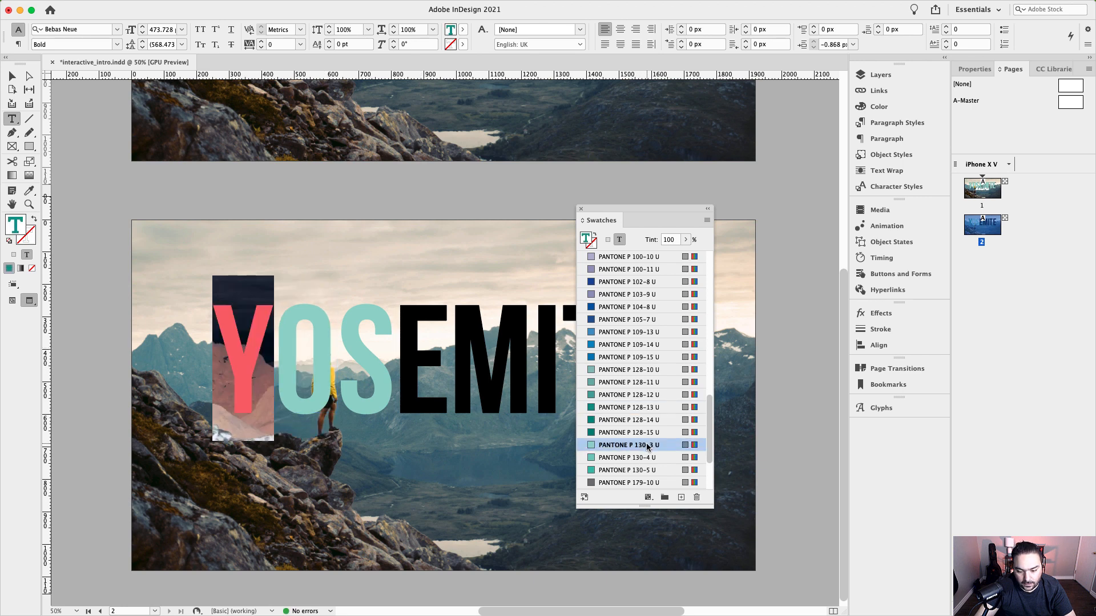
# Colour the first letter E and the letter M with the PANTONE P 130-3 U swatch.
pyautogui.click(432, 362)
pyautogui.hotkey('shift', 'Left')
pyautogui.scroll(-10, 616, 428)
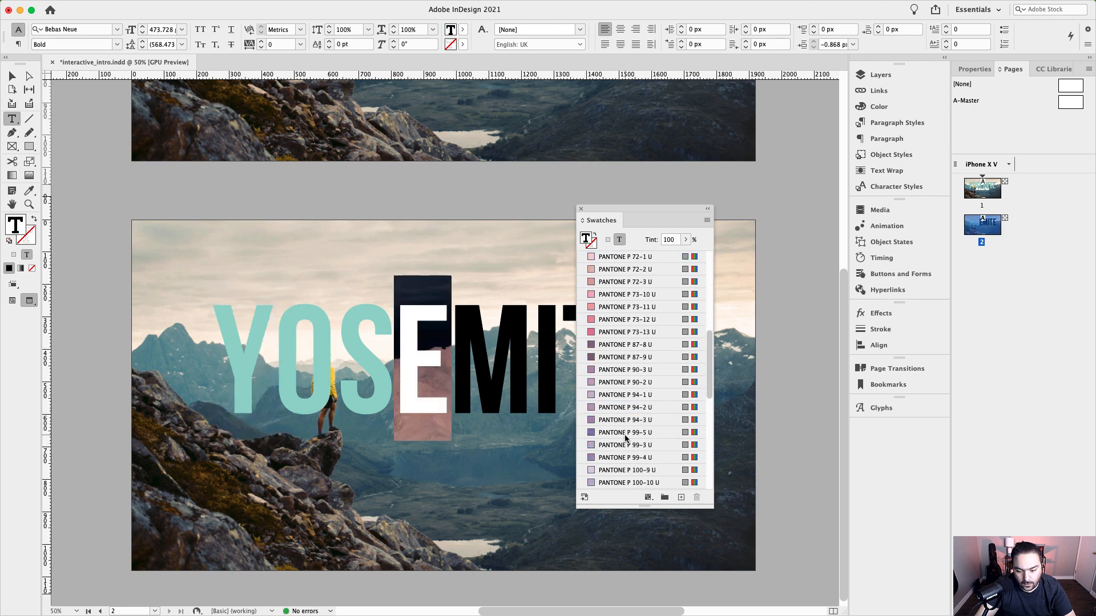
pyautogui.click(646, 445)
pyautogui.press('Right')
pyautogui.hotkey('shift', 'Right')
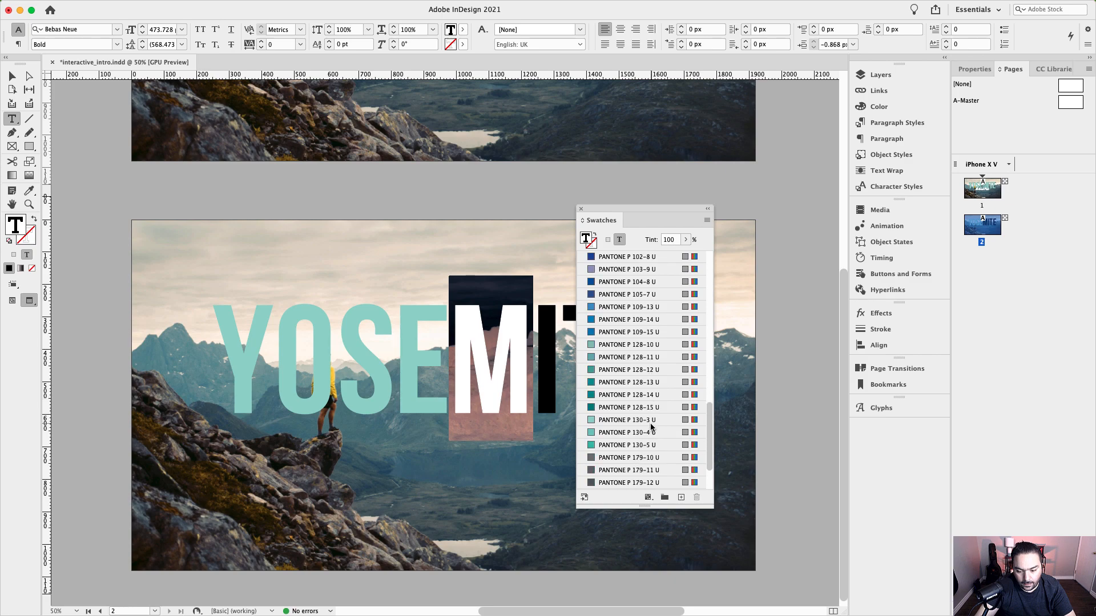
pyautogui.click(649, 423)
# Colour the letters I and T with the PANTONE P 130-3 U swatch.
pyautogui.press('Right')
pyautogui.hotkey('shift', 'Right')
pyautogui.scroll(-10, 650, 423)
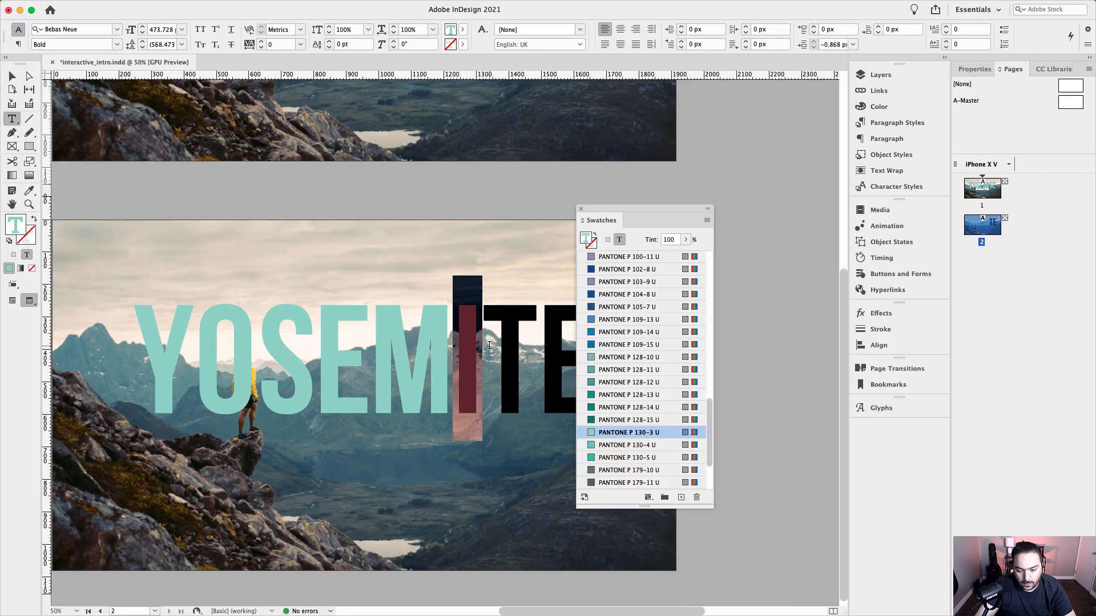
pyautogui.press('Right')
pyautogui.hotkey('shift', 'Right')
pyautogui.scroll(-10, 646, 403)
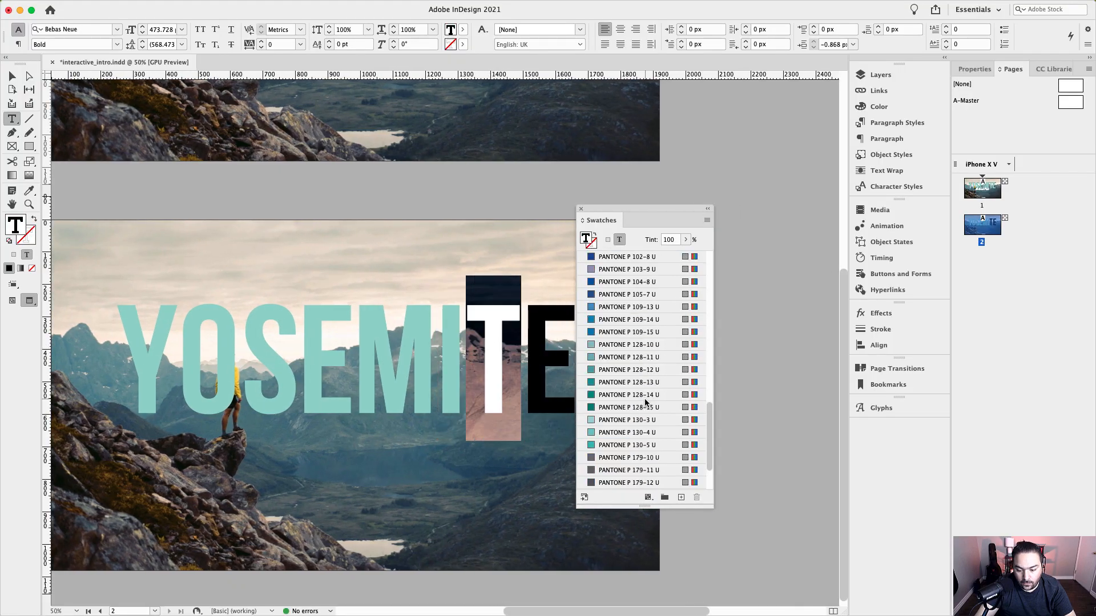
pyautogui.click(648, 403)
# Colour the final letter E with PANTONE P 130-3 U and move the swatch list clear of the title.
pyautogui.press('Right')
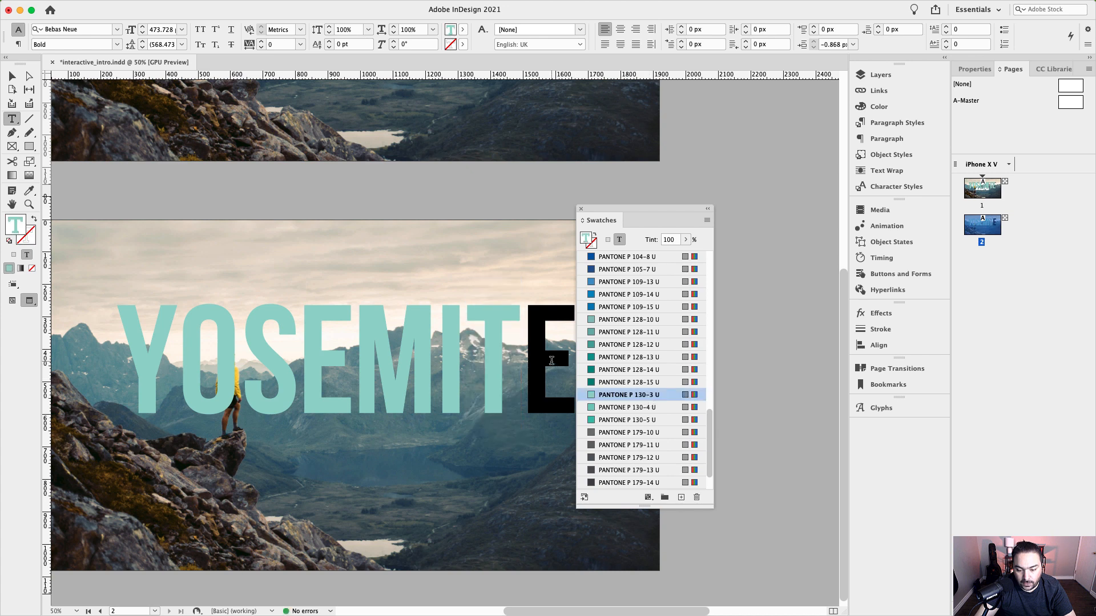
pyautogui.hotkey('shift', 'Right')
pyautogui.scroll(-5, 638, 379)
pyautogui.scroll(-10, 638, 379)
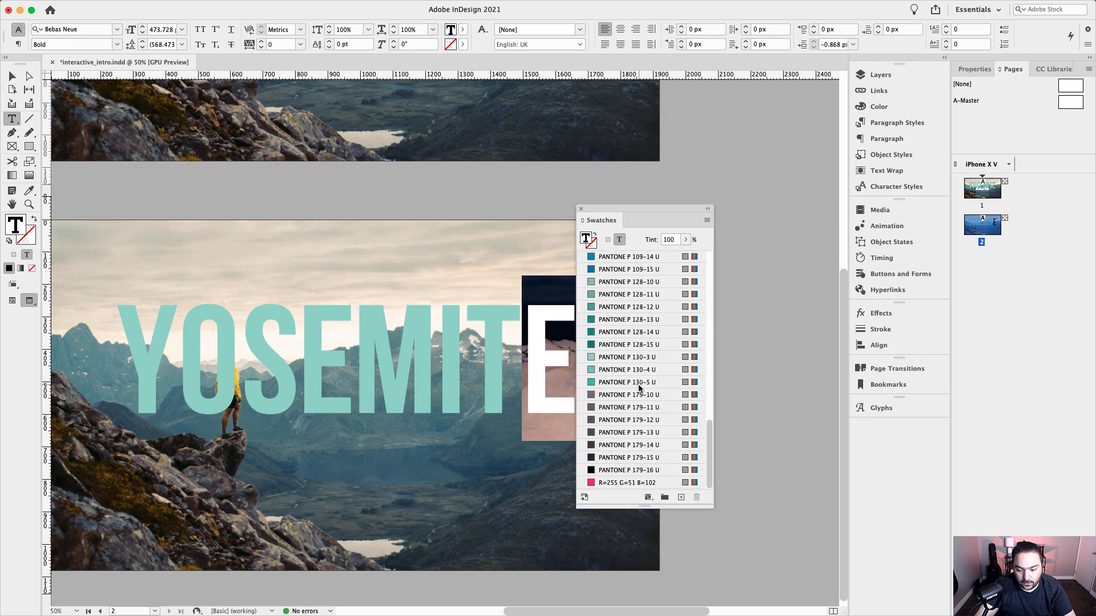
pyautogui.click(649, 357)
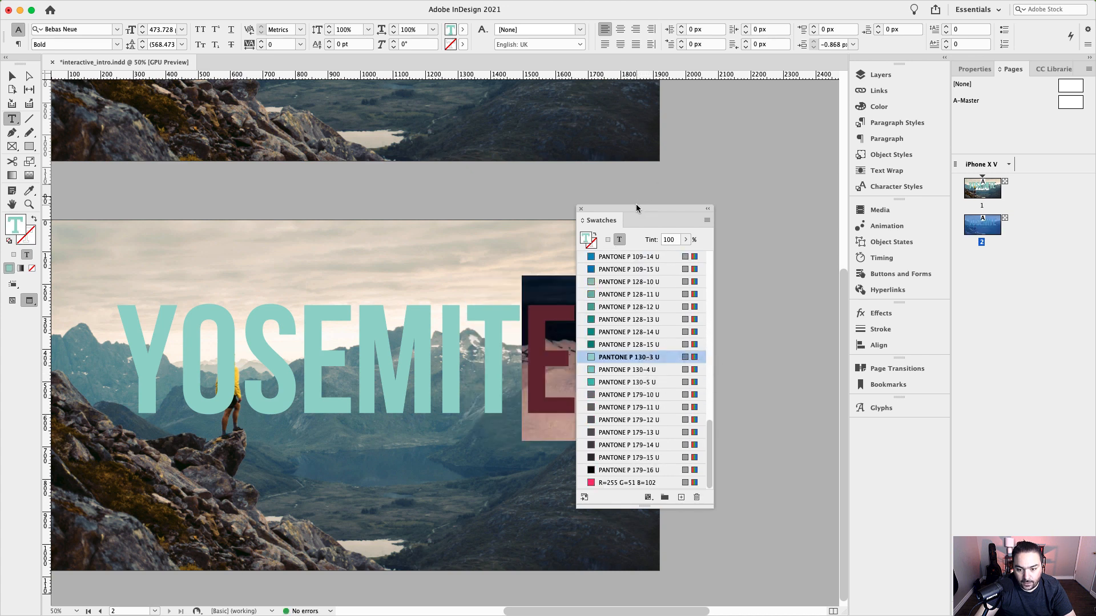
pyautogui.moveTo(633, 209); pyautogui.dragTo(732, 206)
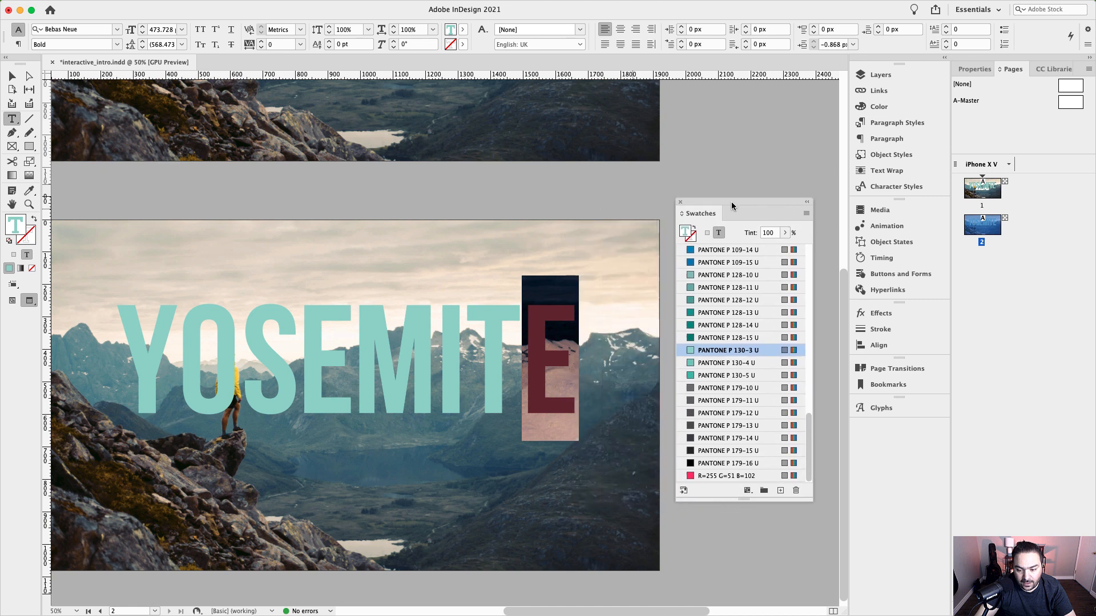
pyautogui.click(496, 317)
pyautogui.click(466, 284)
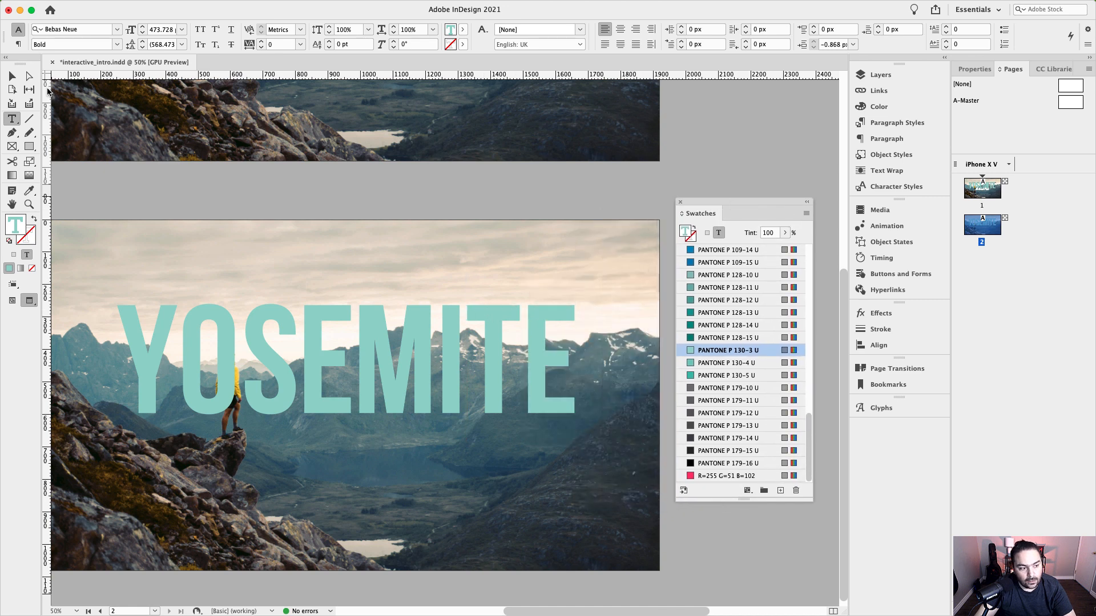
# Select all eight letter frames of YOSEMITE and dock the floating swatch list.
pyautogui.click(12, 76)
pyautogui.click(261, 197)
pyautogui.moveTo(300, 217); pyautogui.dragTo(403, 261)
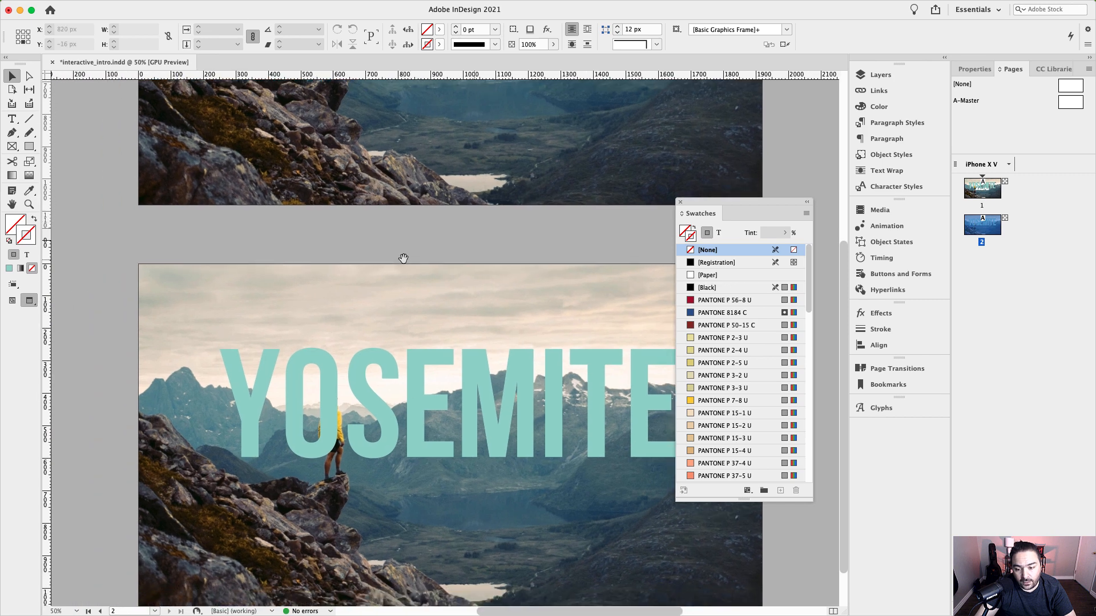
pyautogui.moveTo(534, 241); pyautogui.dragTo(449, 175)
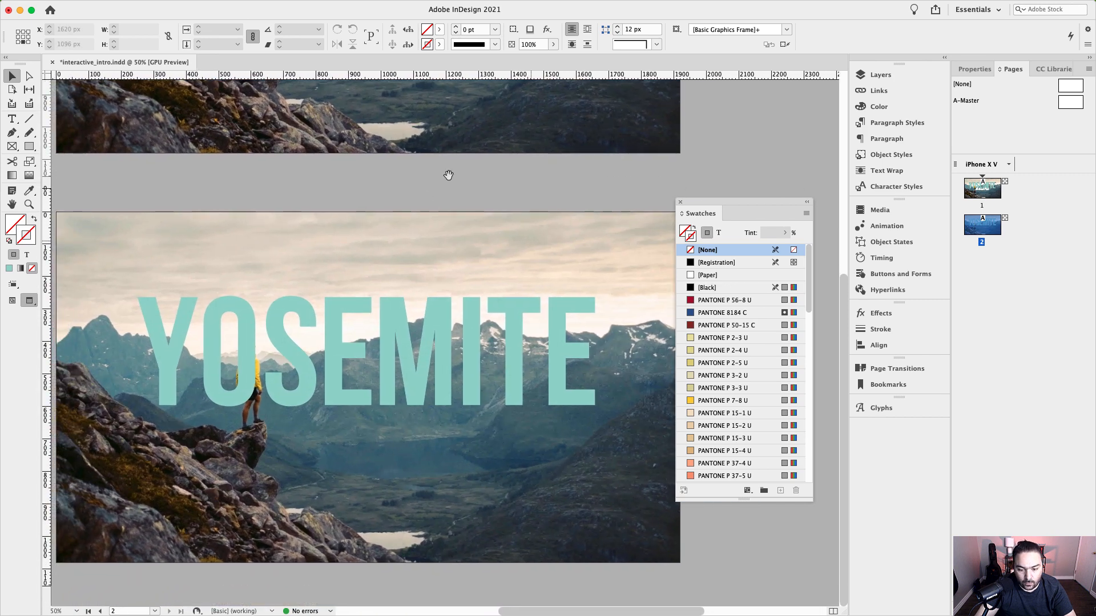
pyautogui.moveTo(725, 213); pyautogui.dragTo(747, 173)
pyautogui.moveTo(411, 273); pyautogui.dragTo(449, 278)
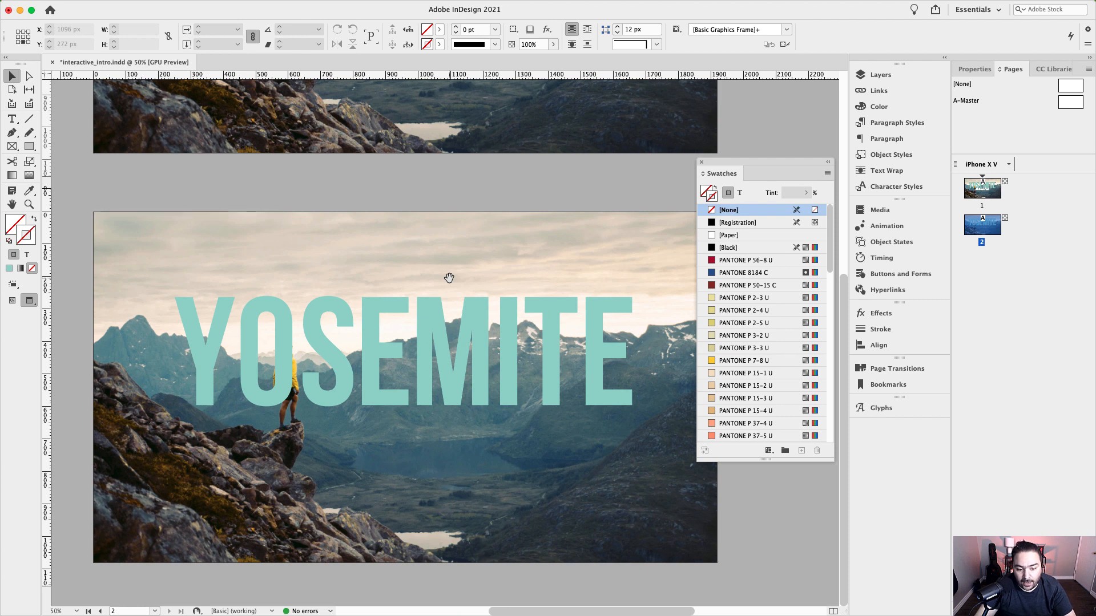
pyautogui.click(215, 327)
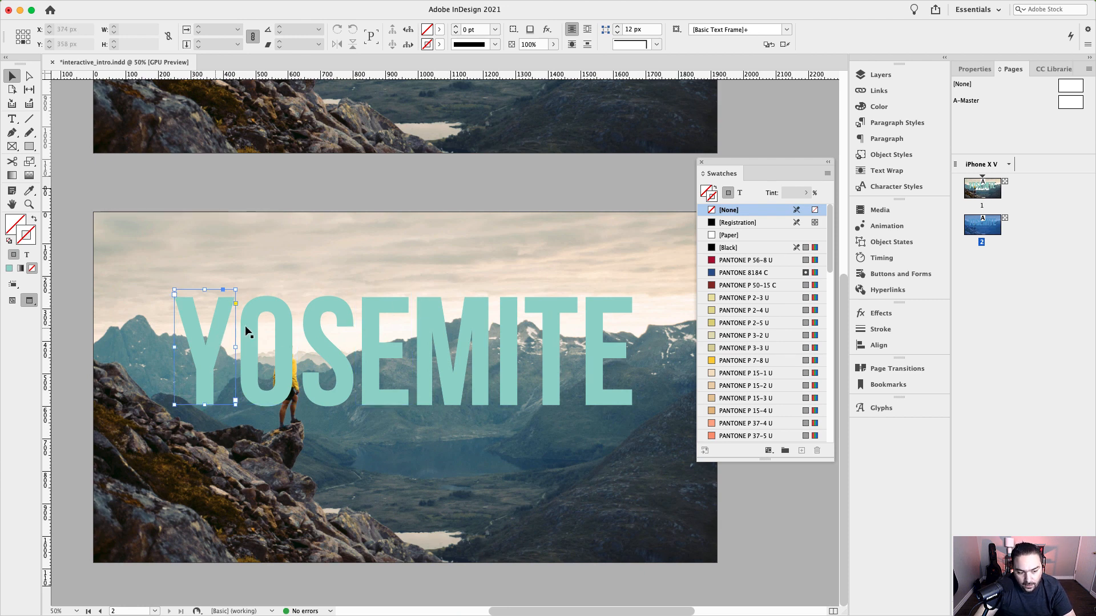
pyautogui.keyDown('shift'); pyautogui.click(248, 324); pyautogui.keyUp('shift')
pyautogui.keyDown('shift'); pyautogui.click(316, 327); pyautogui.keyUp('shift')
pyautogui.keyDown('shift'); pyautogui.click(377, 331); pyautogui.keyUp('shift')
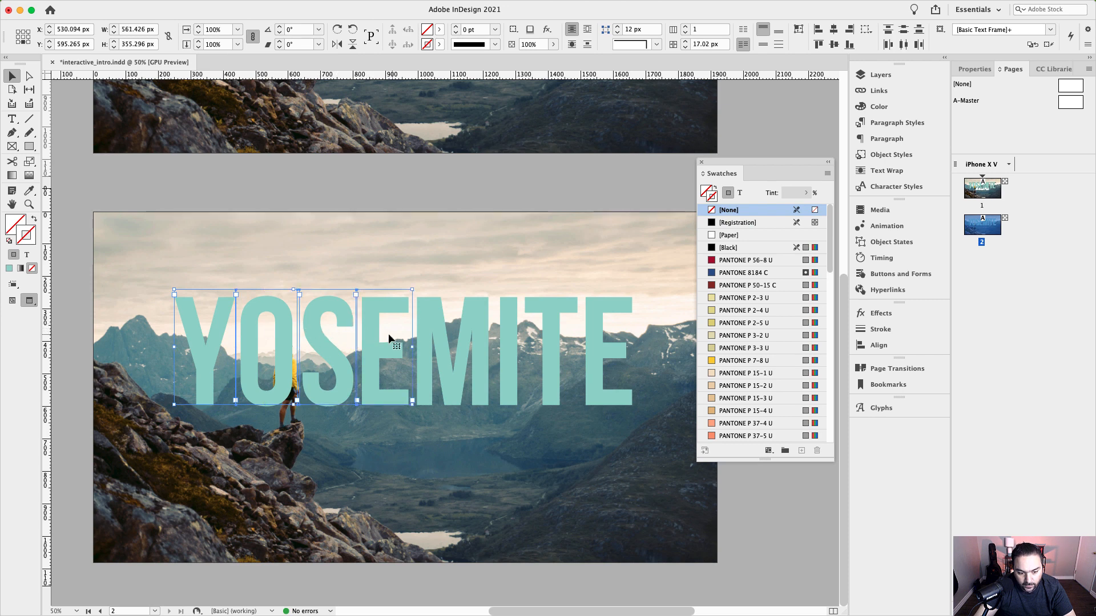
pyautogui.moveTo(194, 275); pyautogui.dragTo(646, 435)
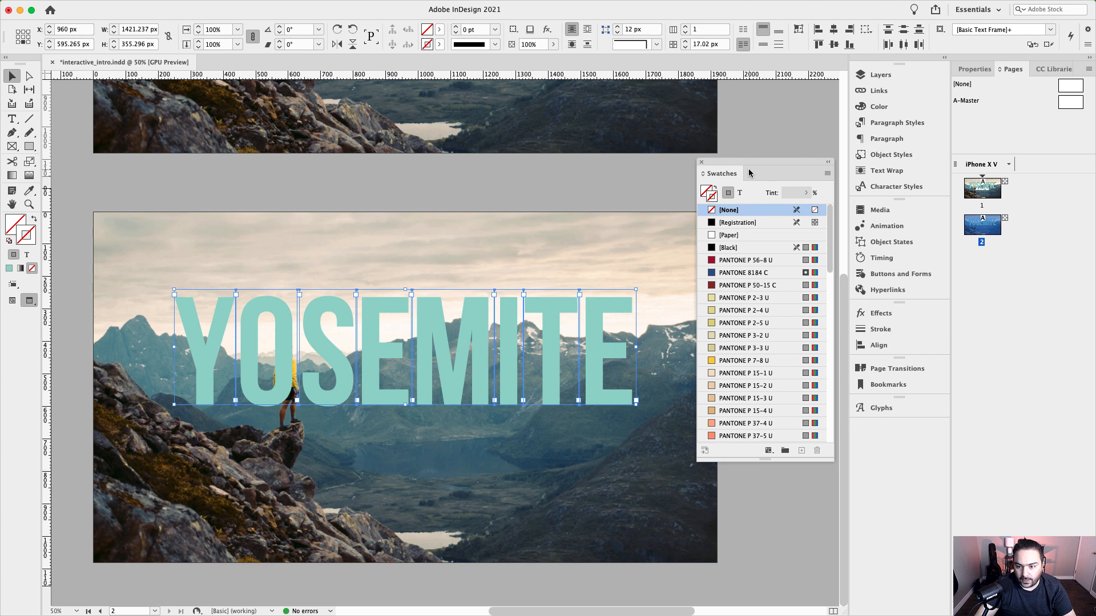
pyautogui.moveTo(750, 173); pyautogui.dragTo(906, 121)
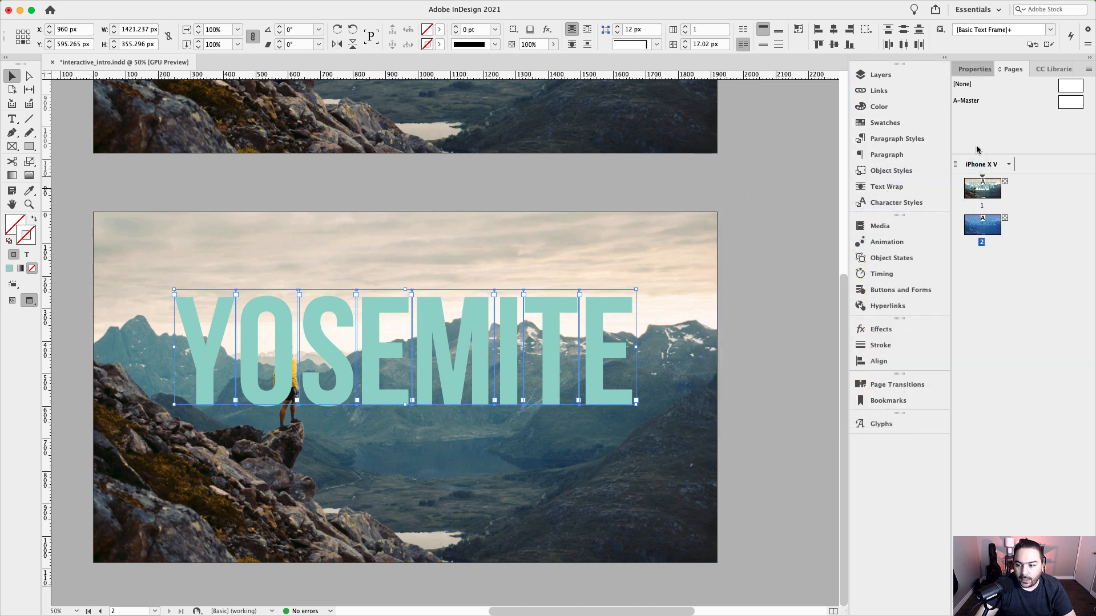
# Apply a drop shadow to all the selected letter frames with a 50° angle and 50% opacity.
pyautogui.click(966, 69)
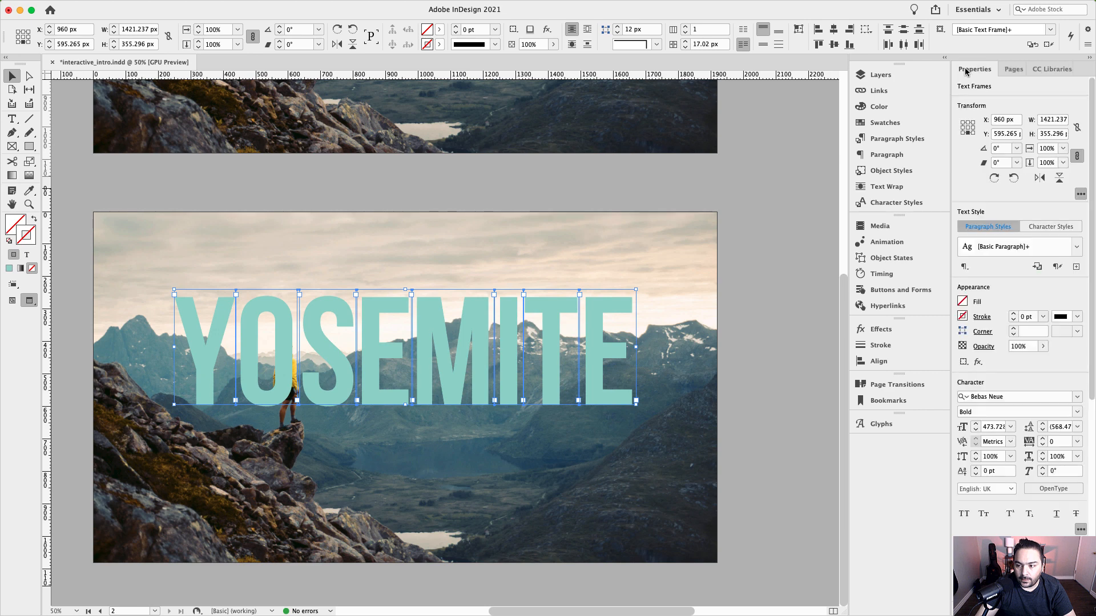
pyautogui.click(978, 363)
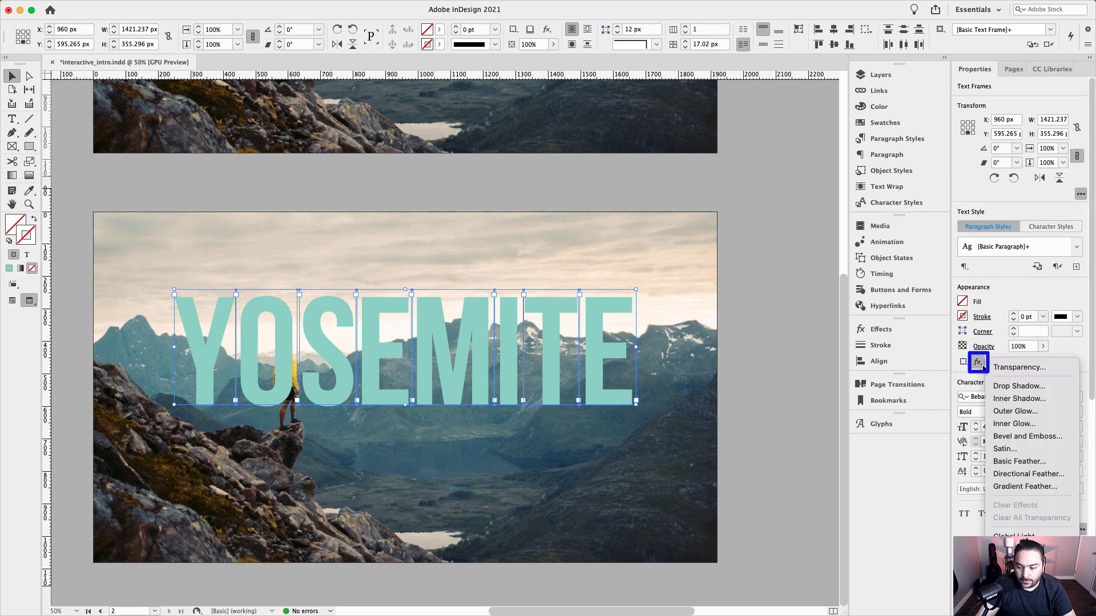
pyautogui.click(1037, 388)
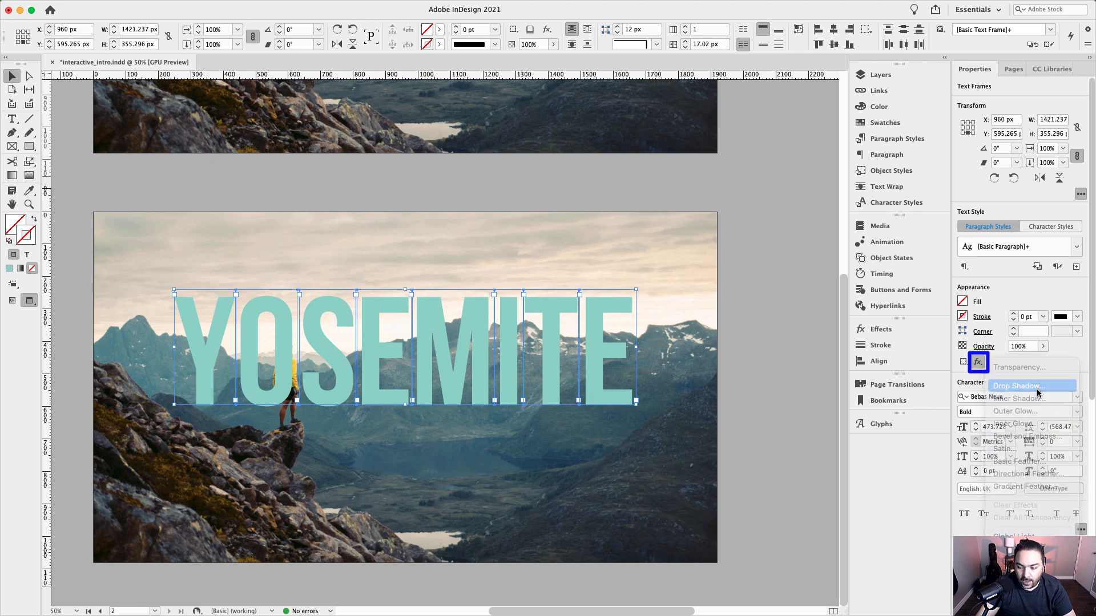
pyautogui.moveTo(612, 138); pyautogui.dragTo(773, 125)
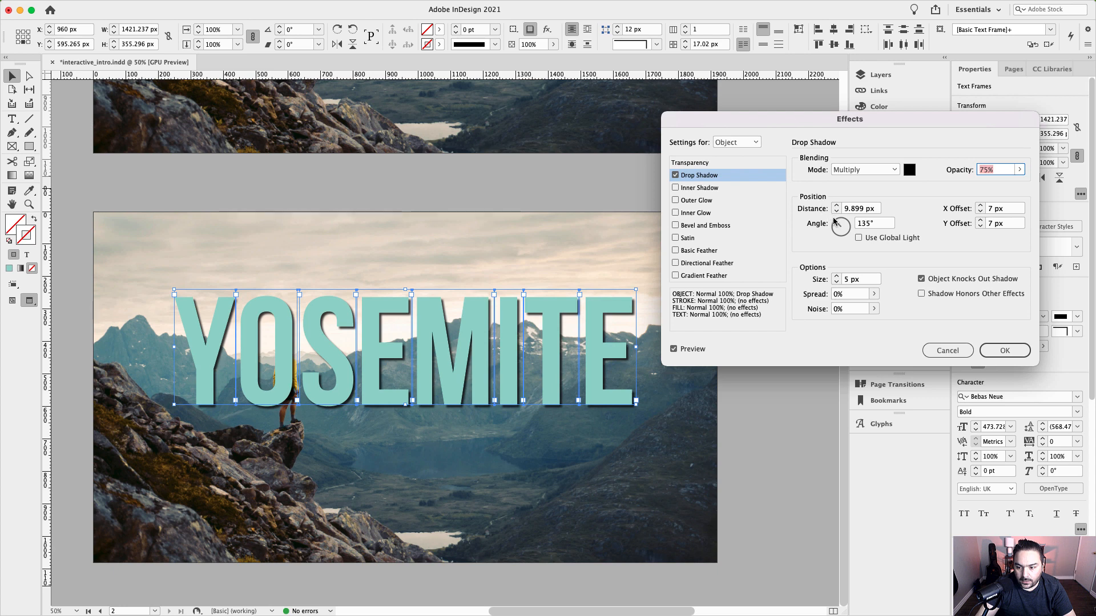
pyautogui.moveTo(847, 225); pyautogui.dragTo(847, 226)
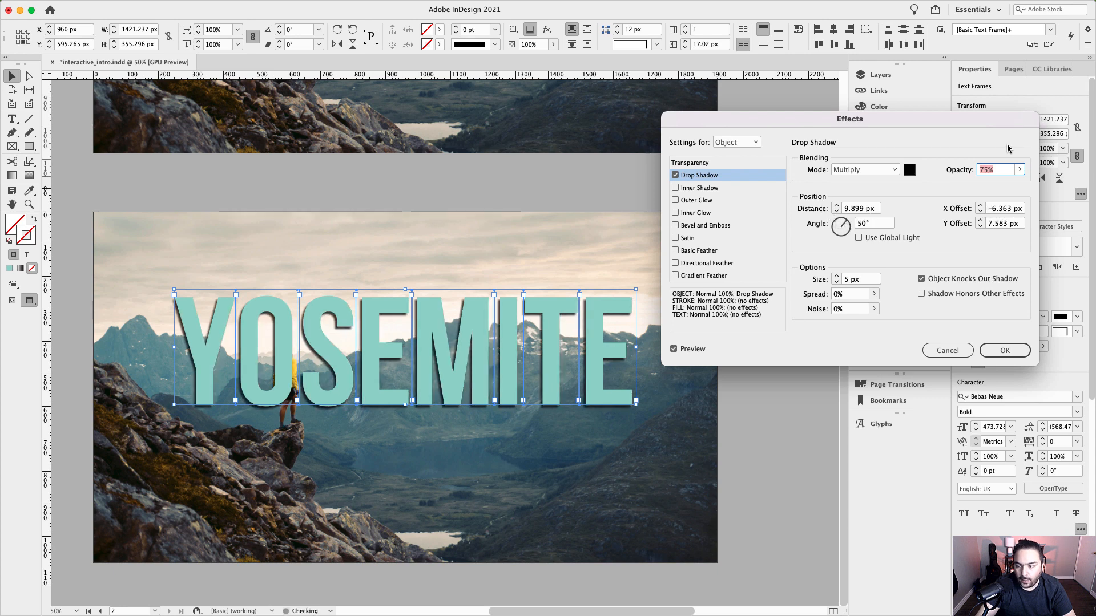
pyautogui.click(996, 169)
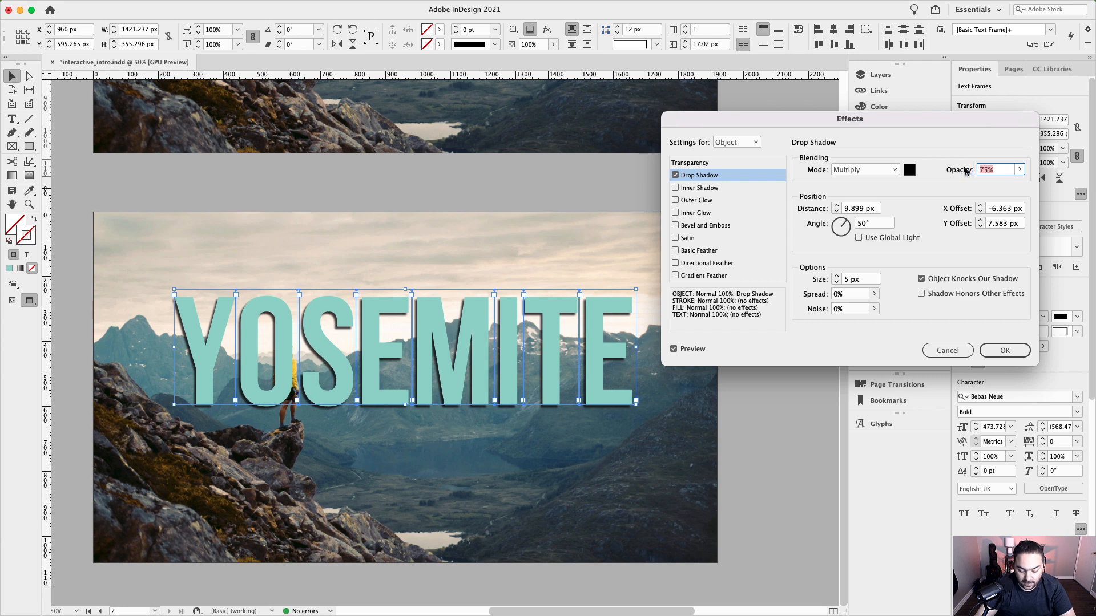
pyautogui.write('50')
pyautogui.press('Tab')
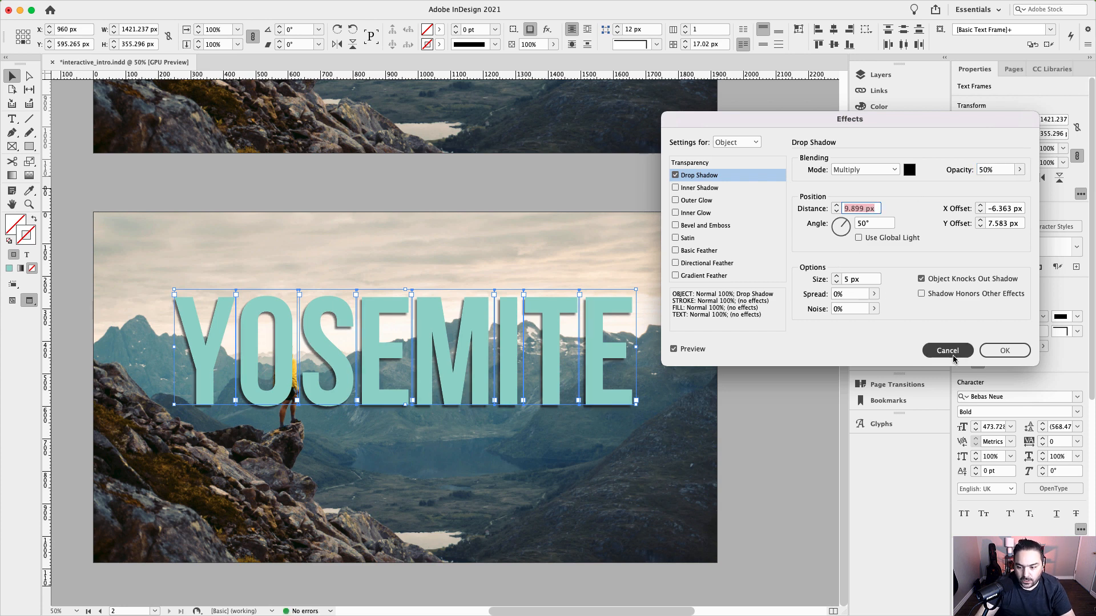
pyautogui.click(1003, 352)
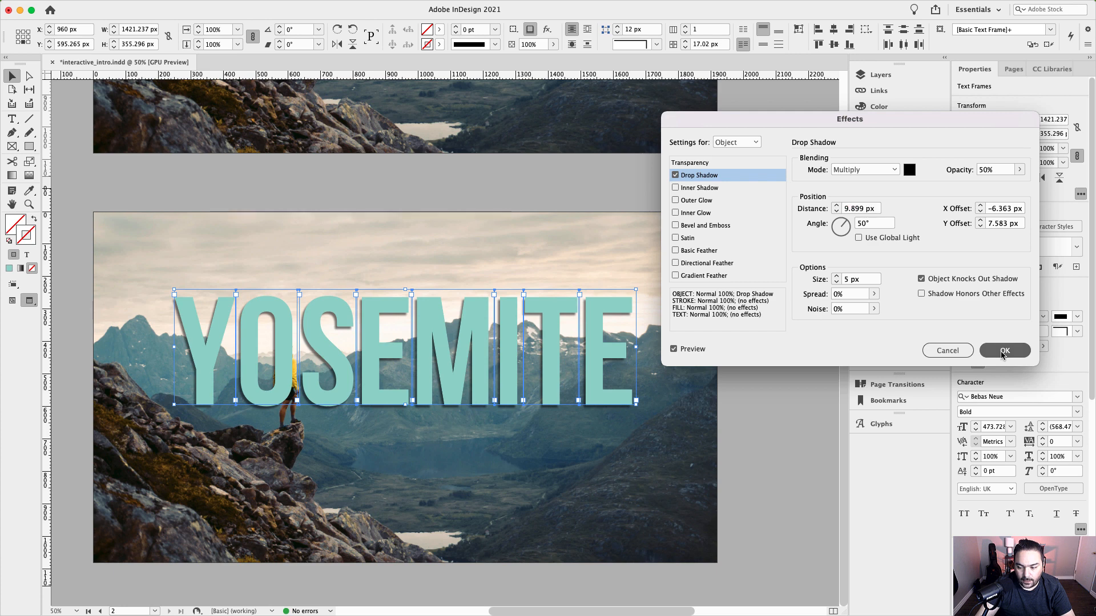
pyautogui.click(731, 278)
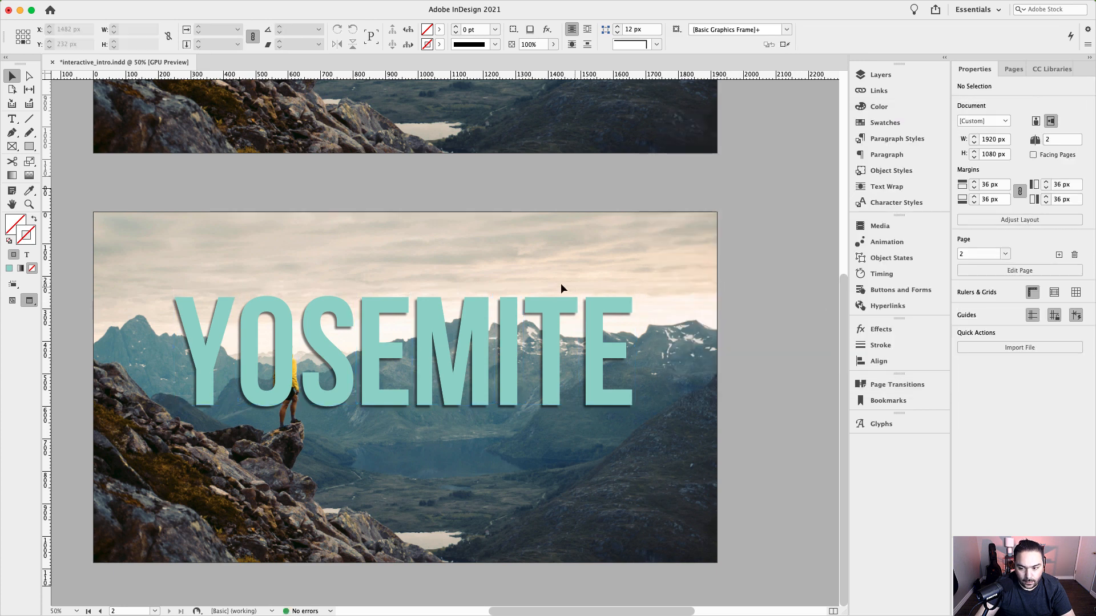
# Open the list of layer objects and float it beside the title over the page.
pyautogui.click(874, 75)
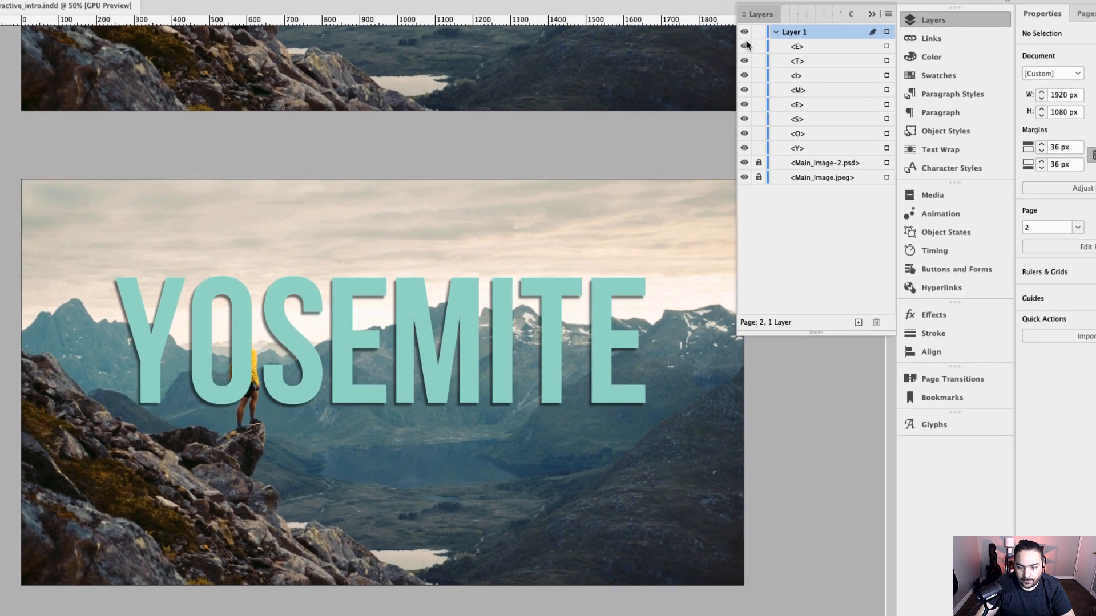
pyautogui.moveTo(732, 69); pyautogui.dragTo(677, 250)
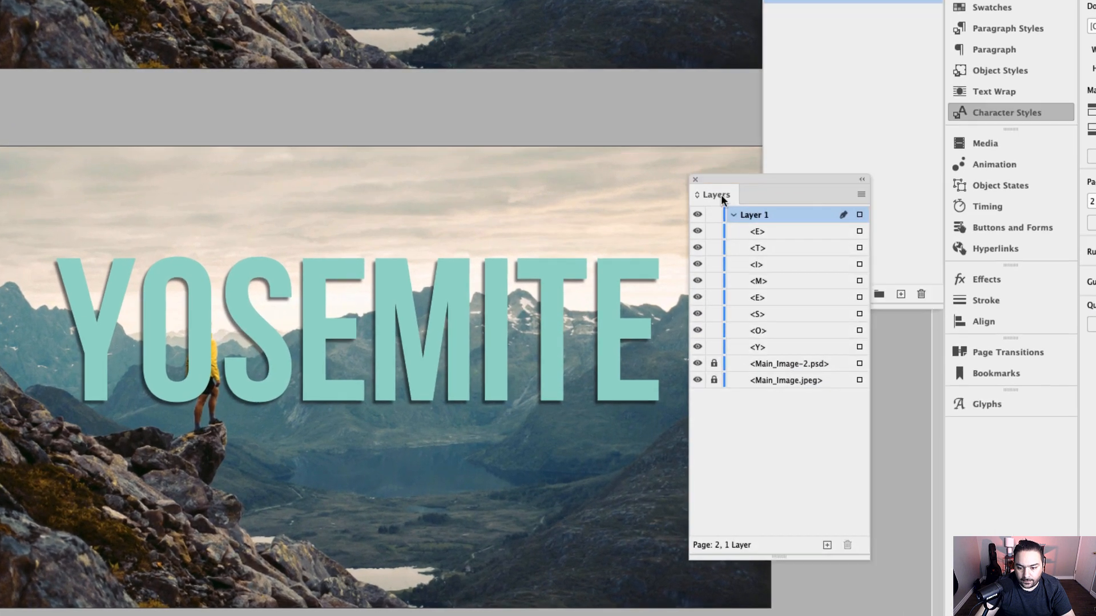
pyautogui.moveTo(797, 185); pyautogui.dragTo(805, 164)
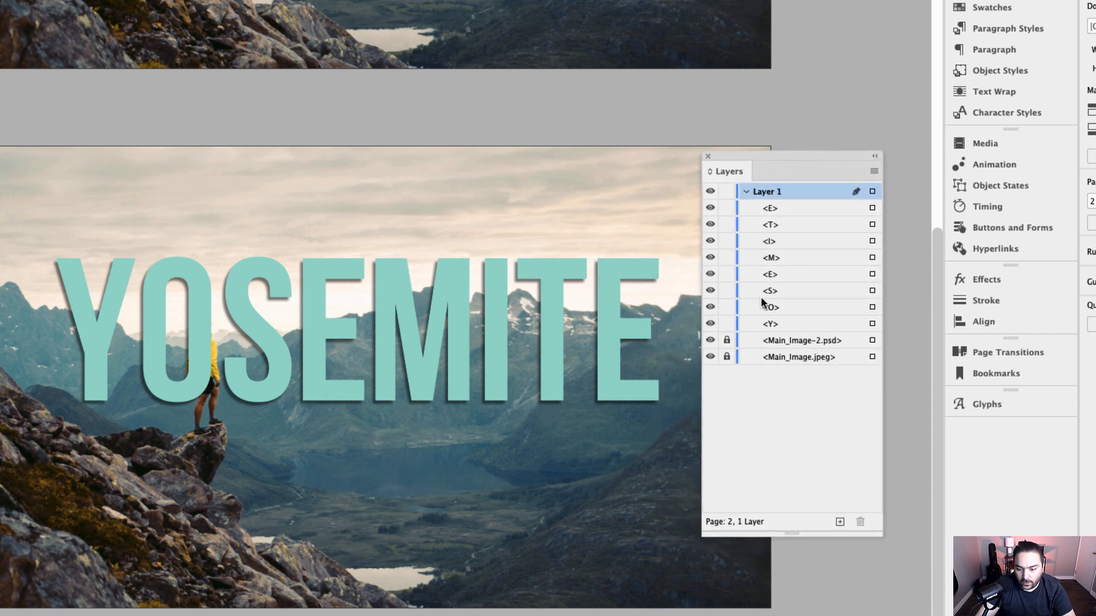
# Unlock both page images and move Main_Image-2.psd above all the letters in the stacking order.
pyautogui.click(727, 340)
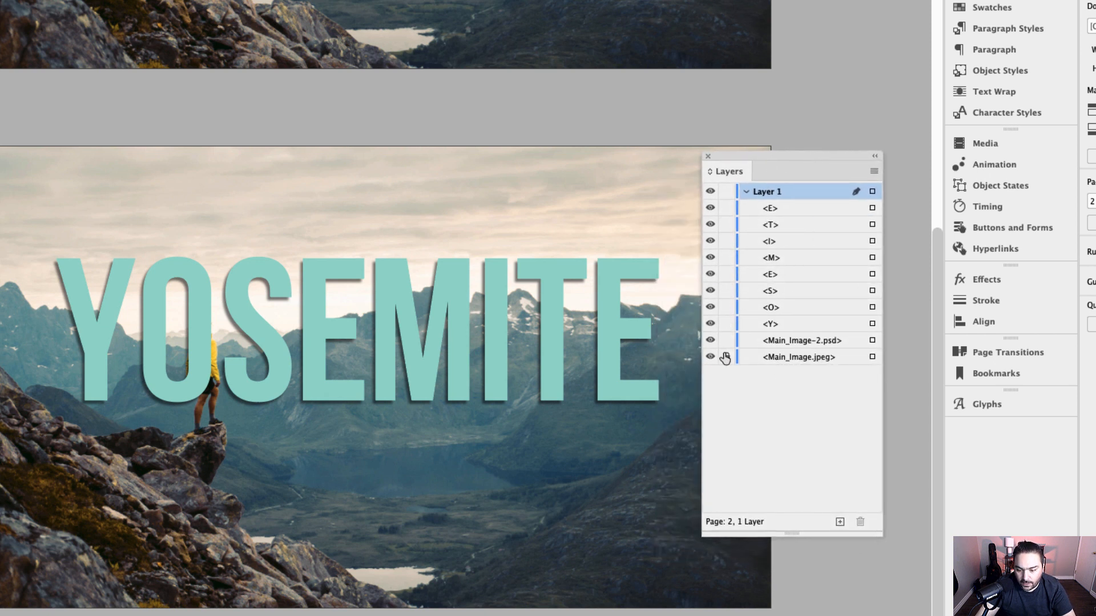
pyautogui.click(804, 341)
pyautogui.moveTo(803, 322); pyautogui.dragTo(796, 201)
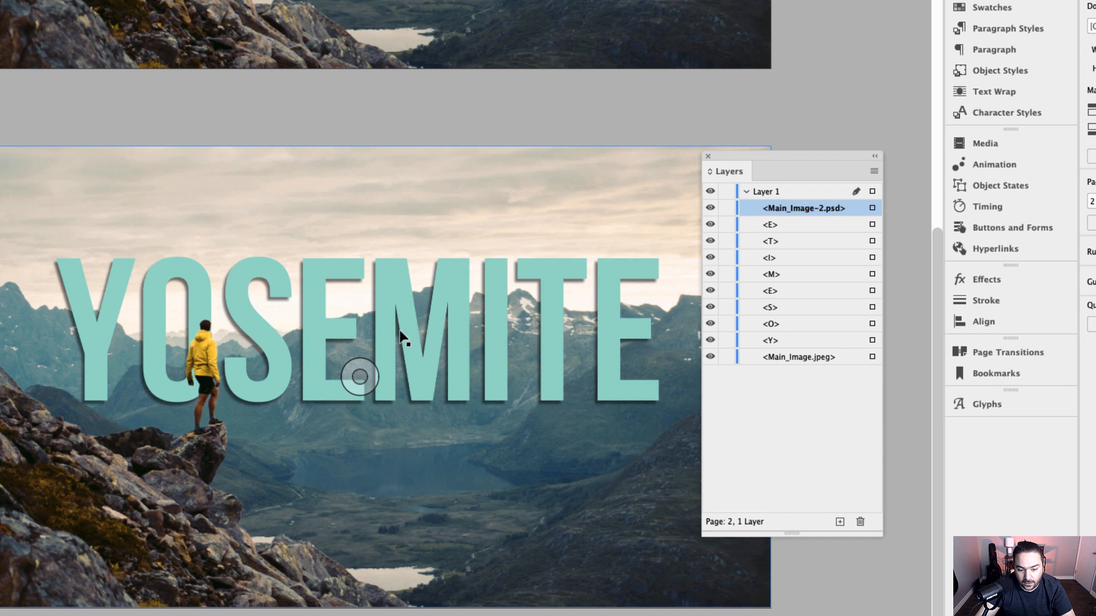
# Reorder the letter objects as Y, O, S, E, M, I, T, E beneath Main_Image-2.psd and dock the layer list.
pyautogui.moveTo(783, 342); pyautogui.dragTo(777, 223)
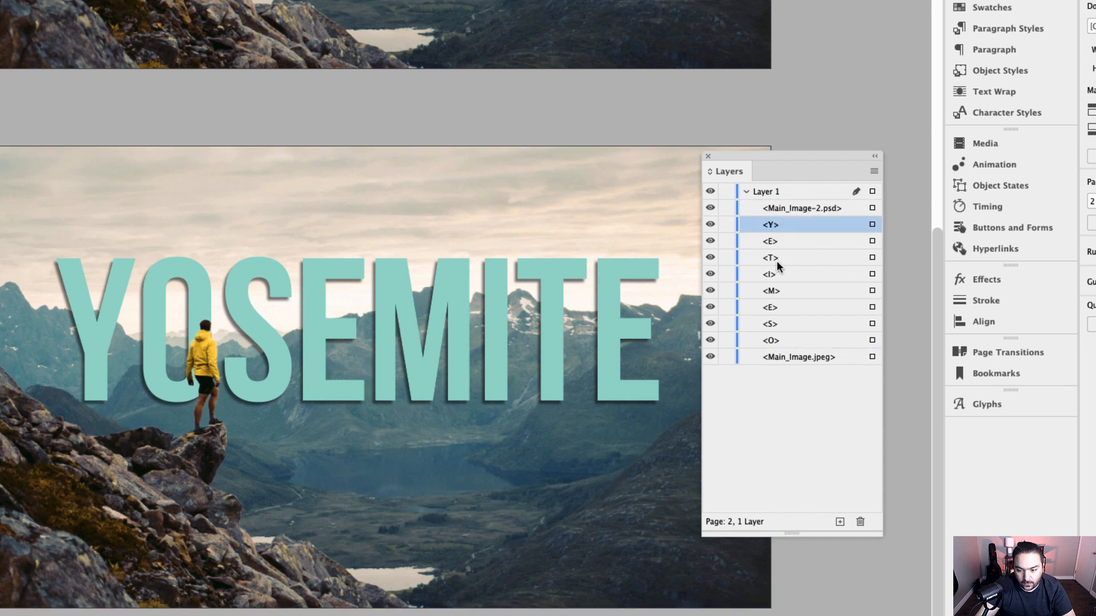
pyautogui.moveTo(774, 343); pyautogui.dragTo(773, 244)
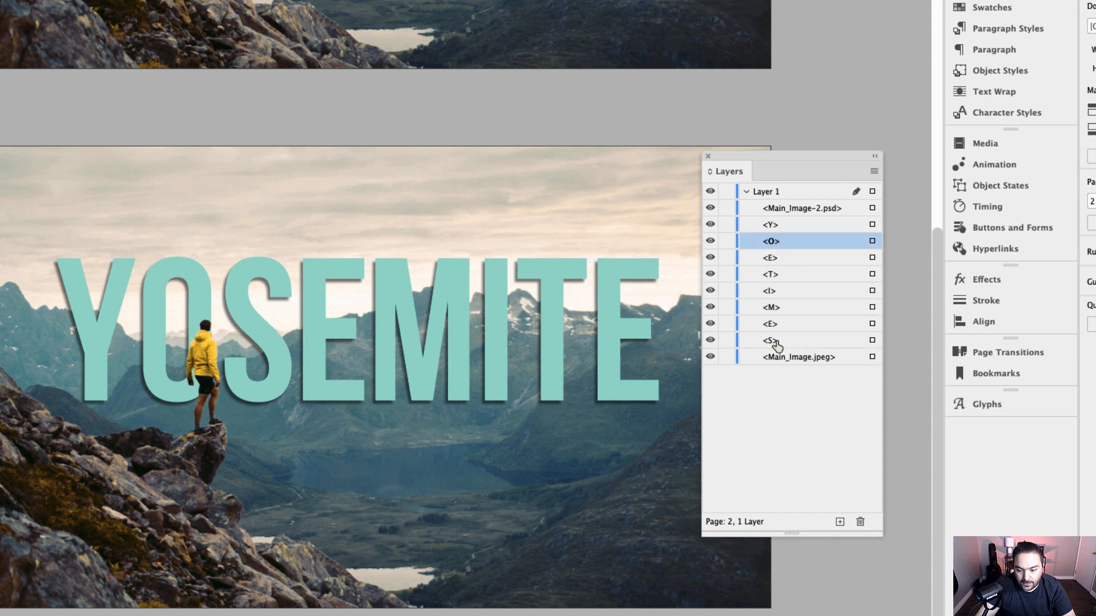
pyautogui.moveTo(777, 342); pyautogui.dragTo(776, 258)
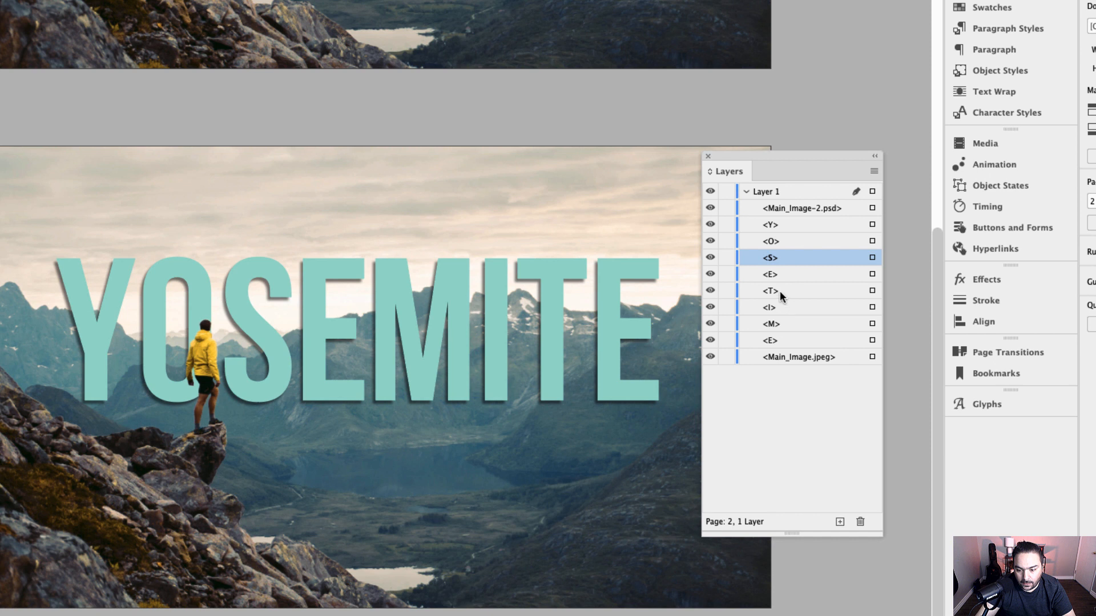
pyautogui.moveTo(780, 323)
pyautogui.mouseDown()
pyautogui.moveTo(779, 286)
pyautogui.moveTo(781, 303)
pyautogui.mouseUp()
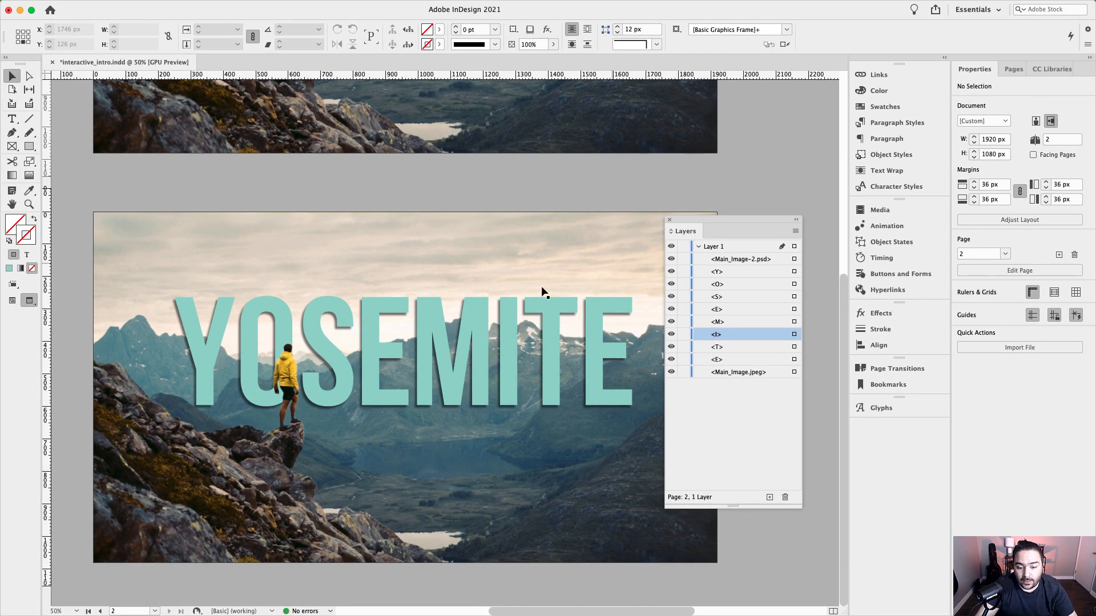
pyautogui.click(405, 388)
pyautogui.moveTo(713, 219); pyautogui.dragTo(875, 89)
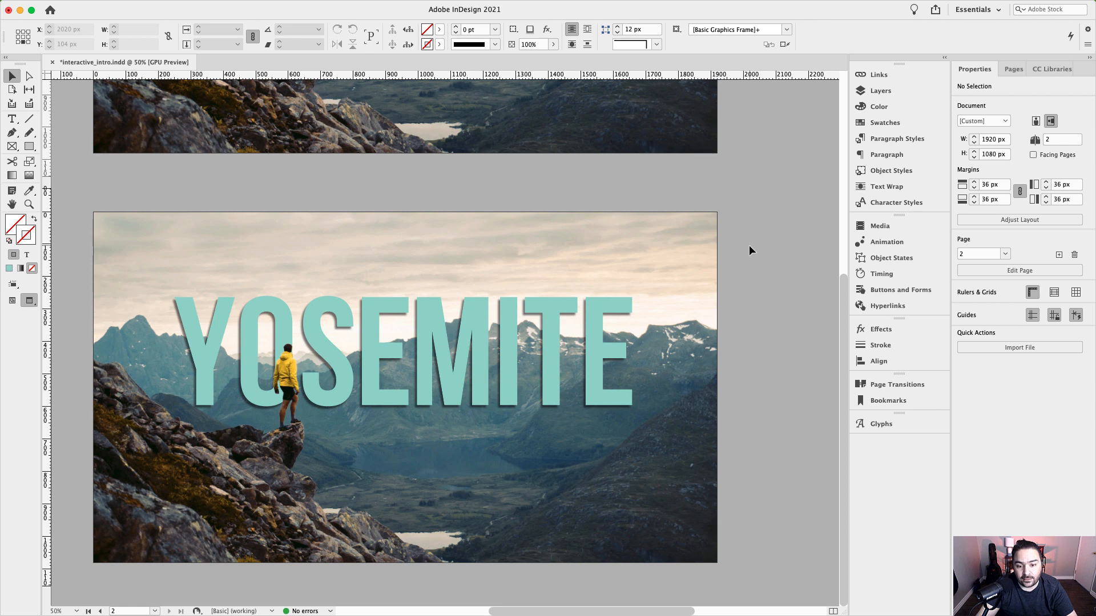
# Copy the National Park text frame from page 1 and paste it in place over the YOSEMITE title on page 2.
pyautogui.moveTo(504, 384); pyautogui.dragTo(563, 385)
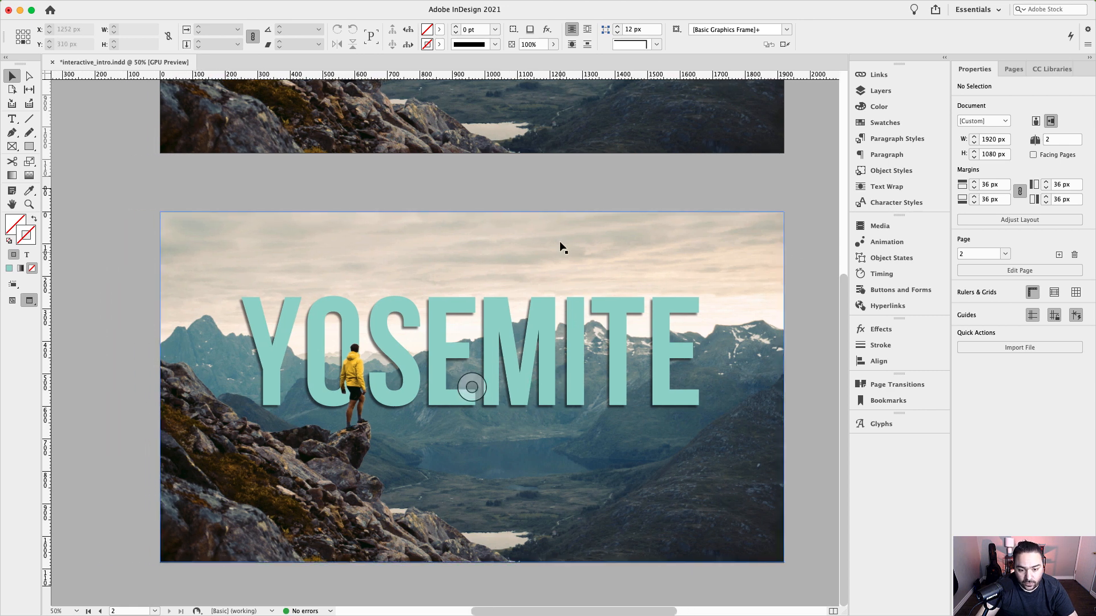
pyautogui.moveTo(560, 245); pyautogui.dragTo(497, 221)
pyautogui.click(481, 165)
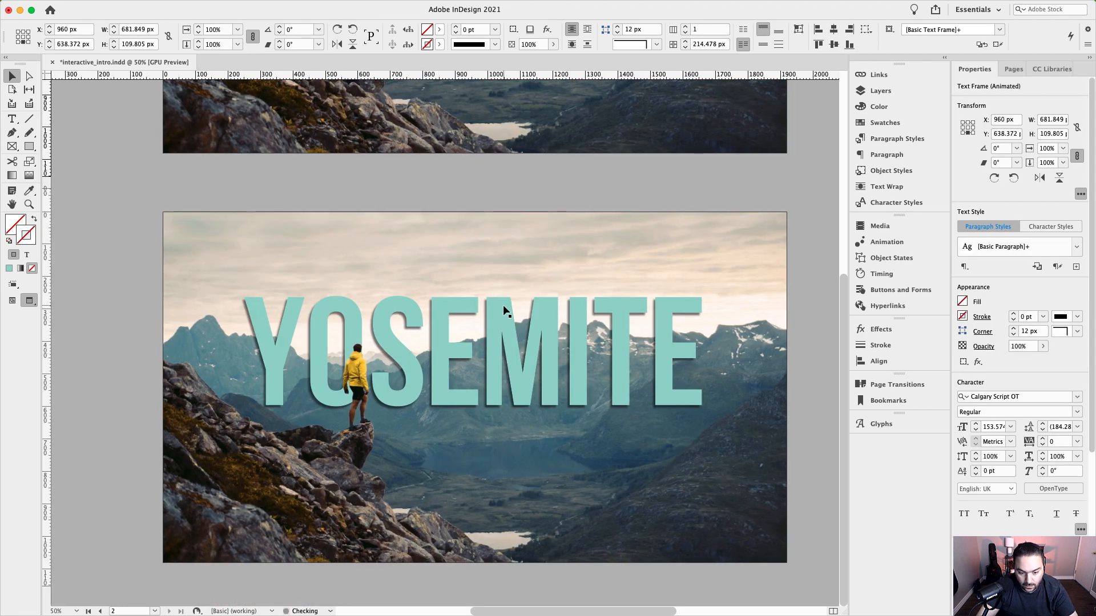
pyautogui.click(433, 383)
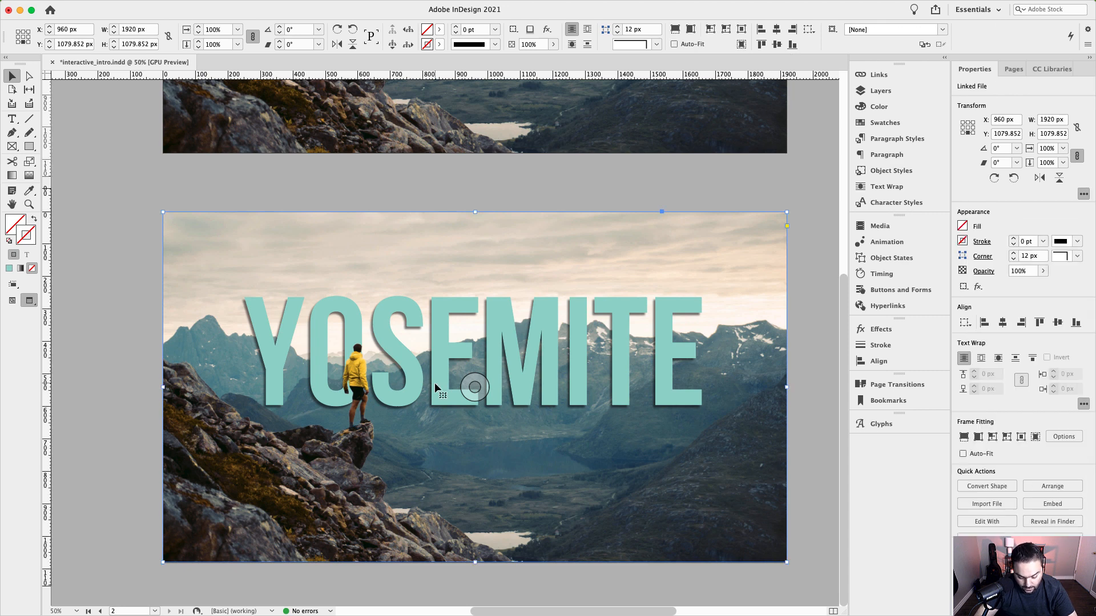
pyautogui.click(435, 385)
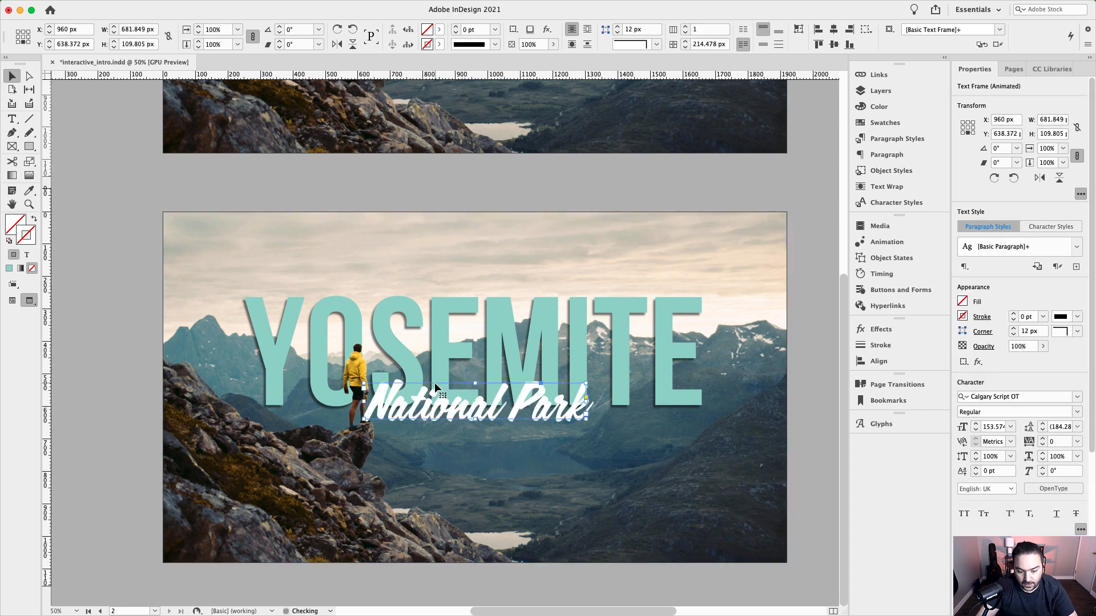
pyautogui.doubleClick(531, 412)
pyautogui.press('super+a')
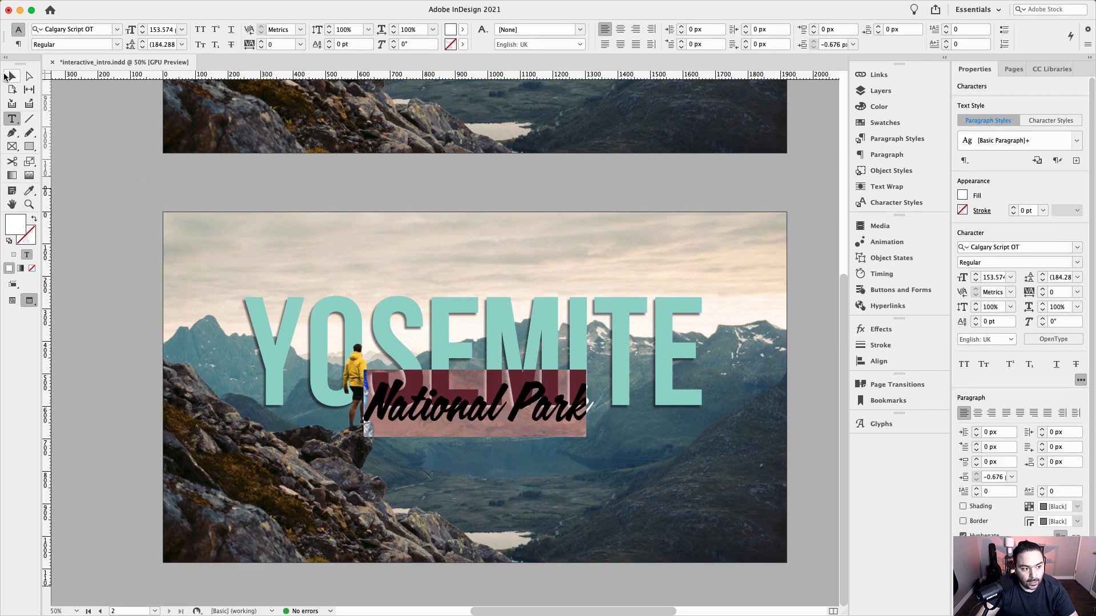
pyautogui.click(12, 76)
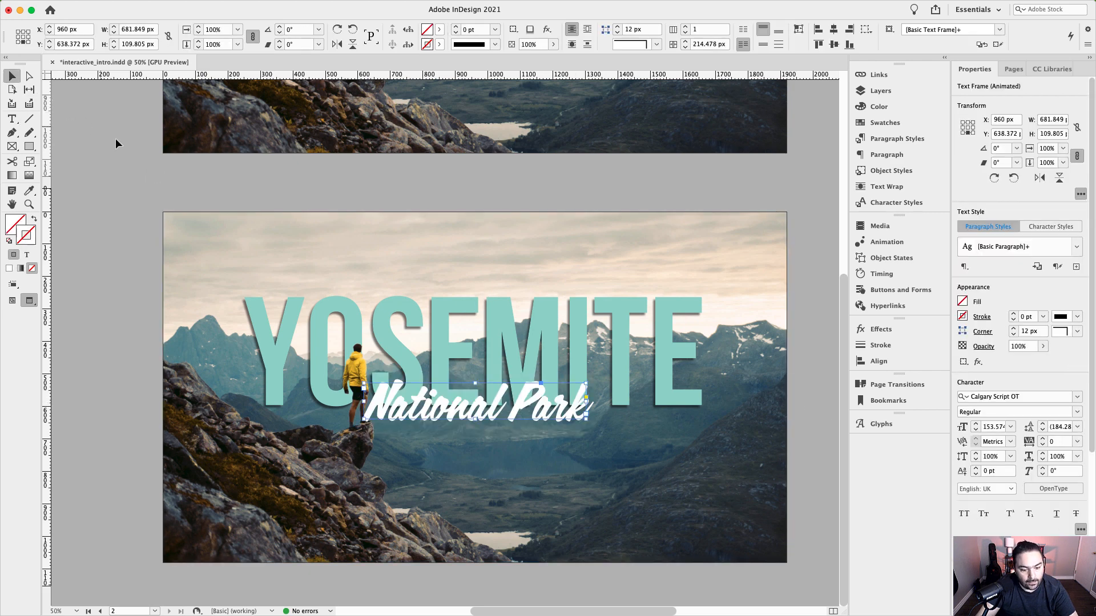
# Set the pasted National Park frame's animation preset to None and deselect it.
pyautogui.click(884, 242)
pyautogui.click(832, 333)
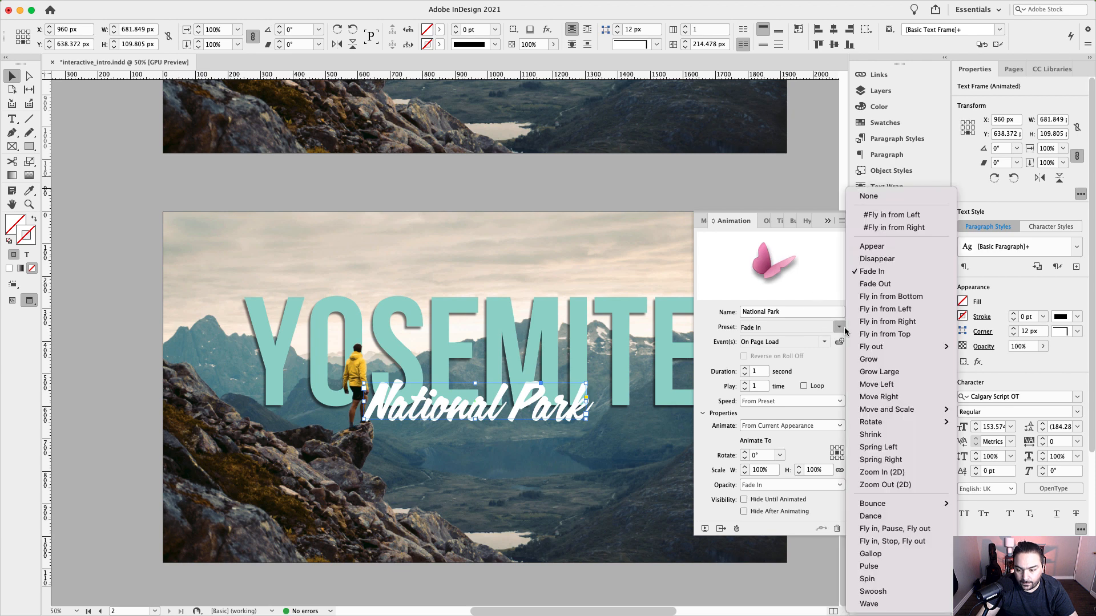
pyautogui.click(873, 195)
pyautogui.click(787, 196)
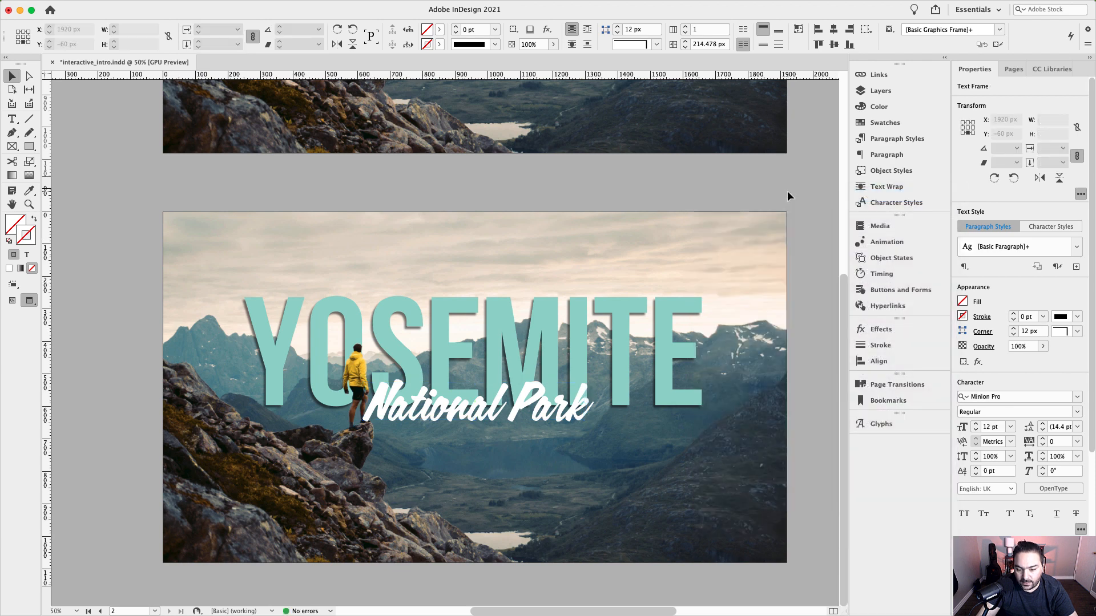
pyautogui.moveTo(779, 225); pyautogui.dragTo(727, 229)
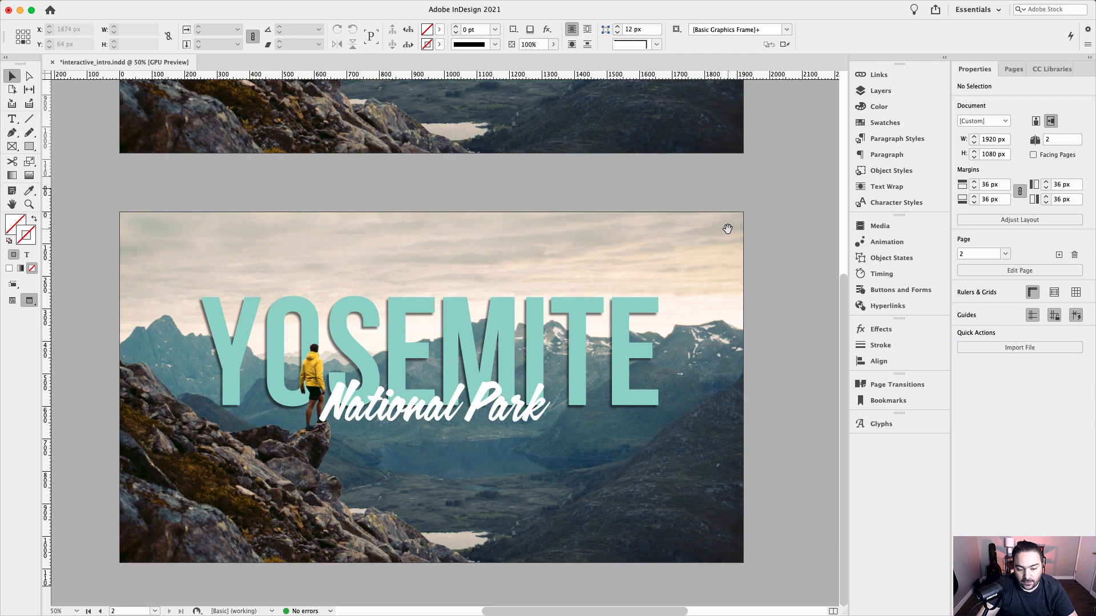
# Give the letter Y a Zoom In (2D) animation with a duration of 0.125 seconds.
pyautogui.click(488, 411)
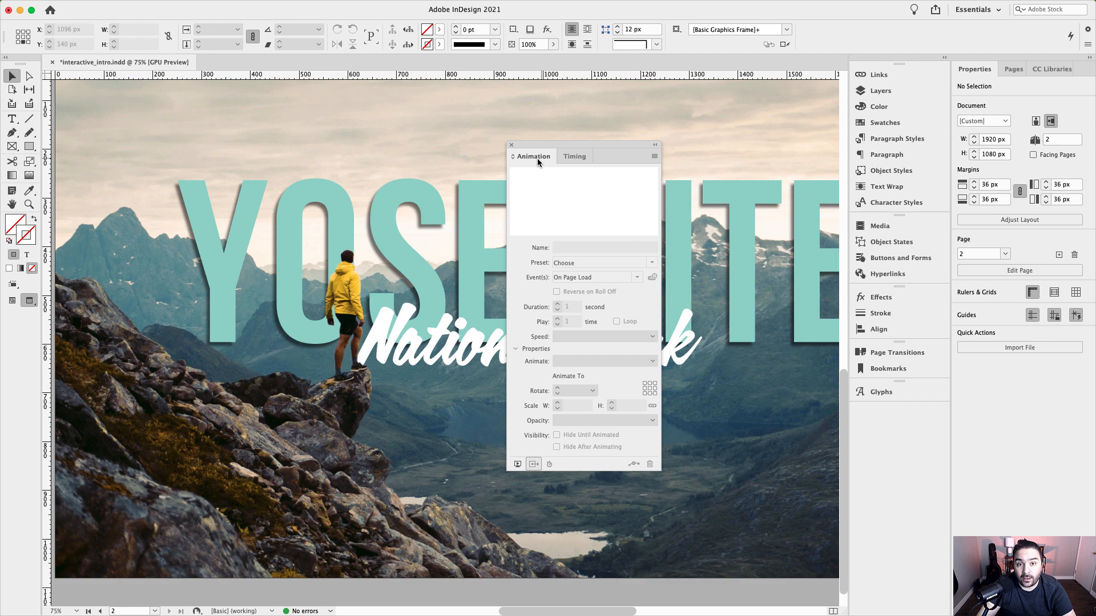
pyautogui.click(246, 204)
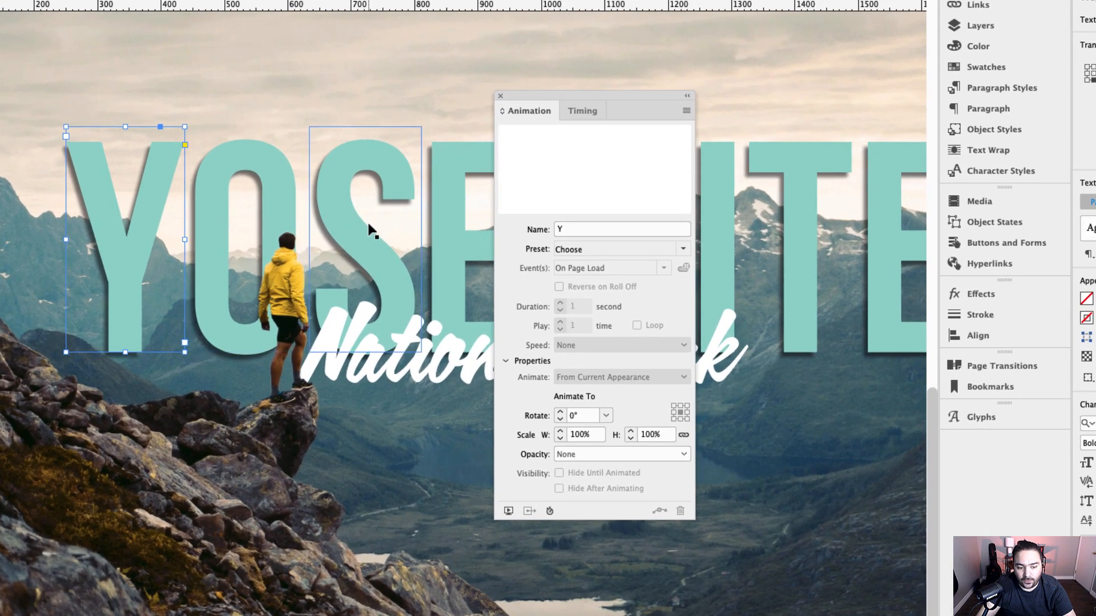
pyautogui.click(683, 249)
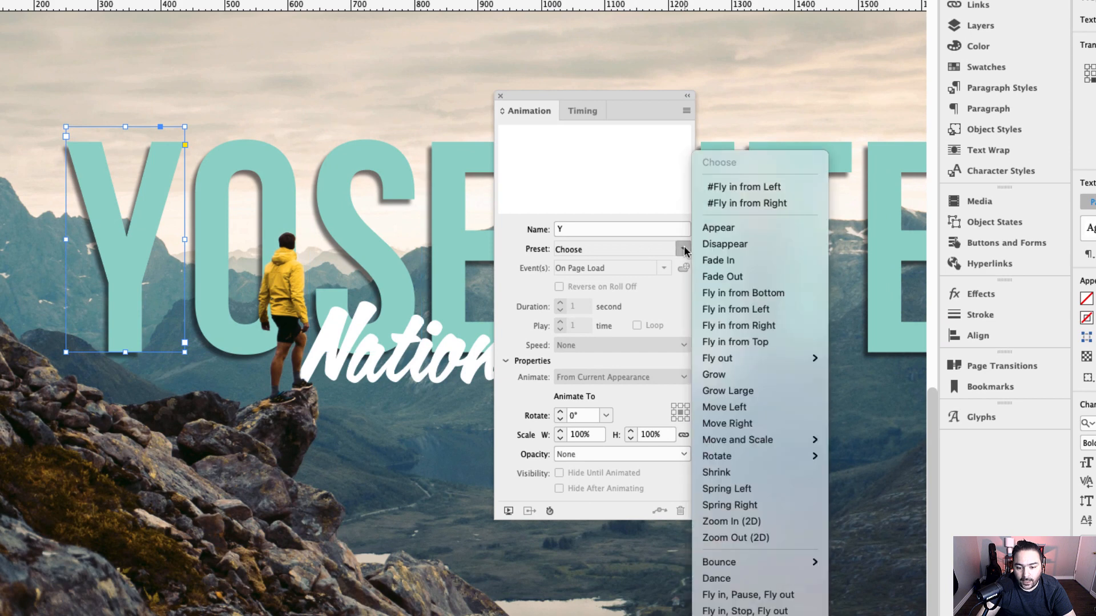
pyautogui.click(787, 526)
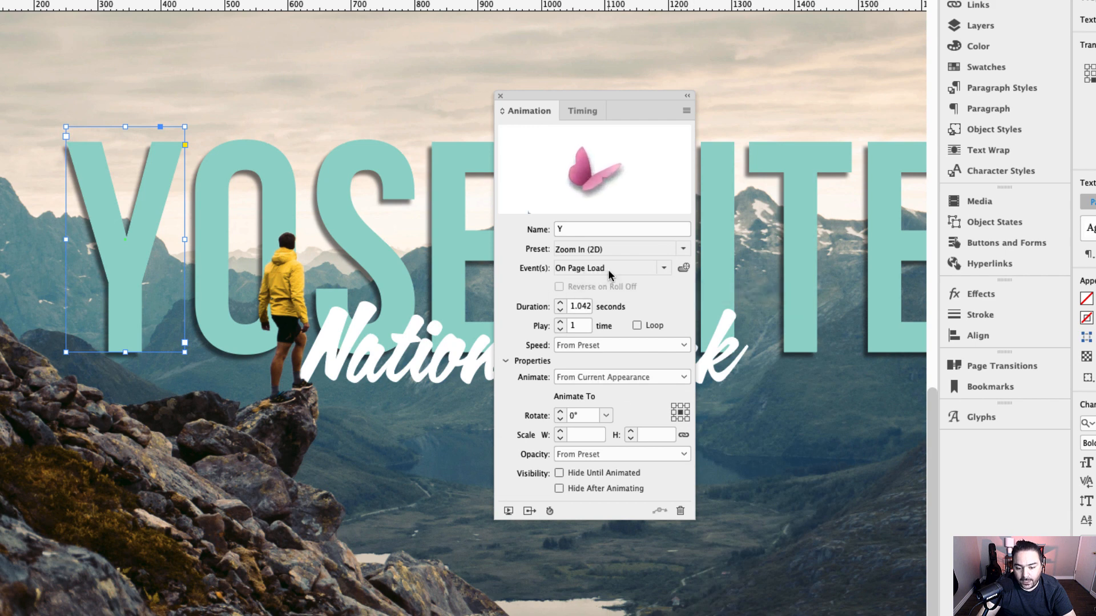
pyautogui.click(579, 308)
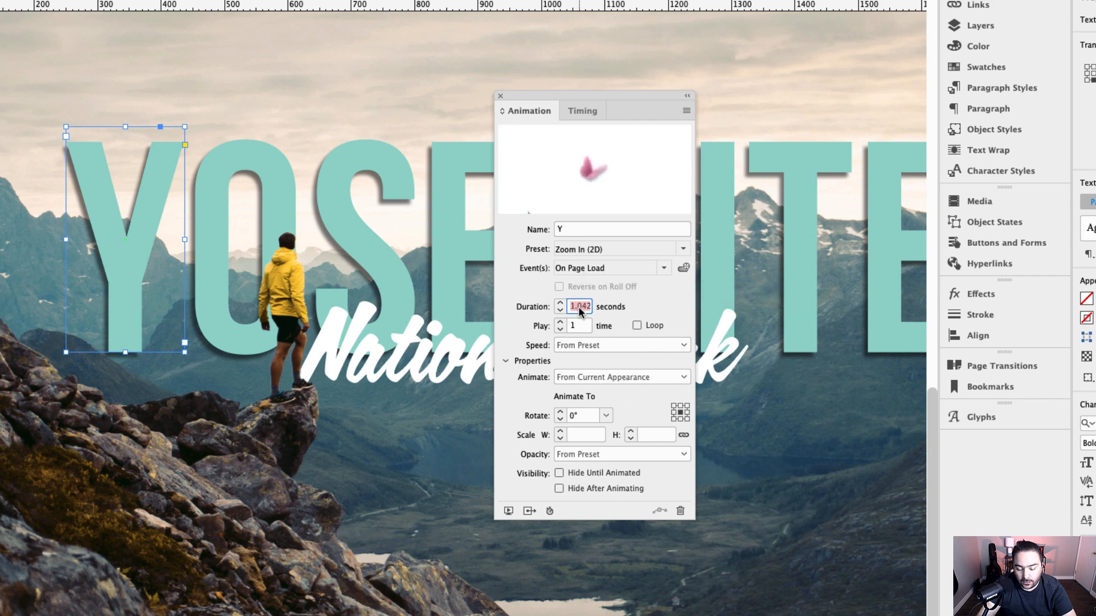
pyautogui.write('0.125')
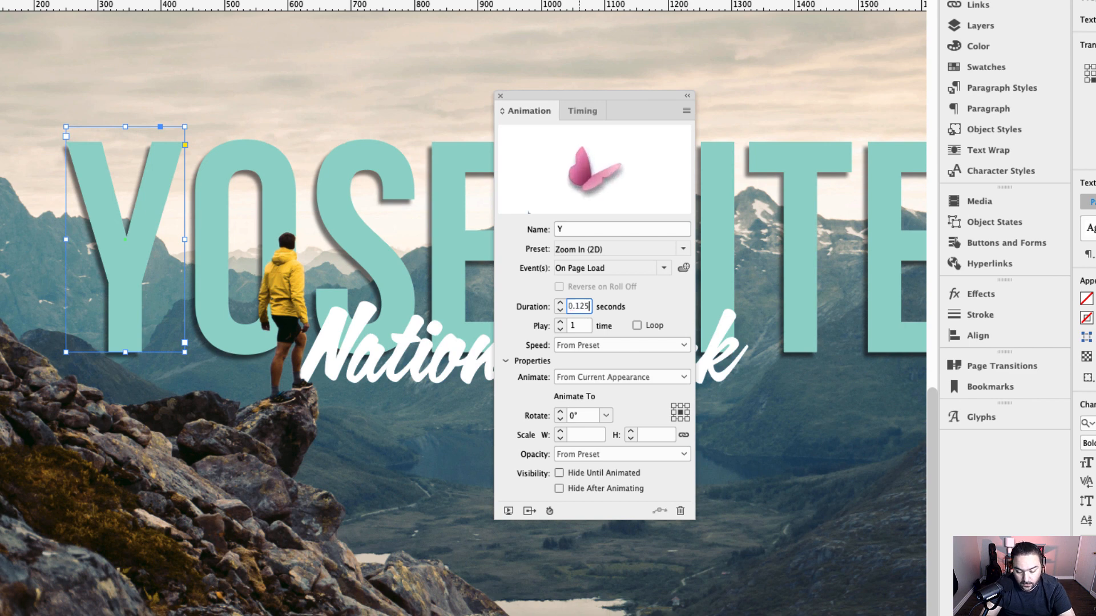
pyautogui.press('Tab')
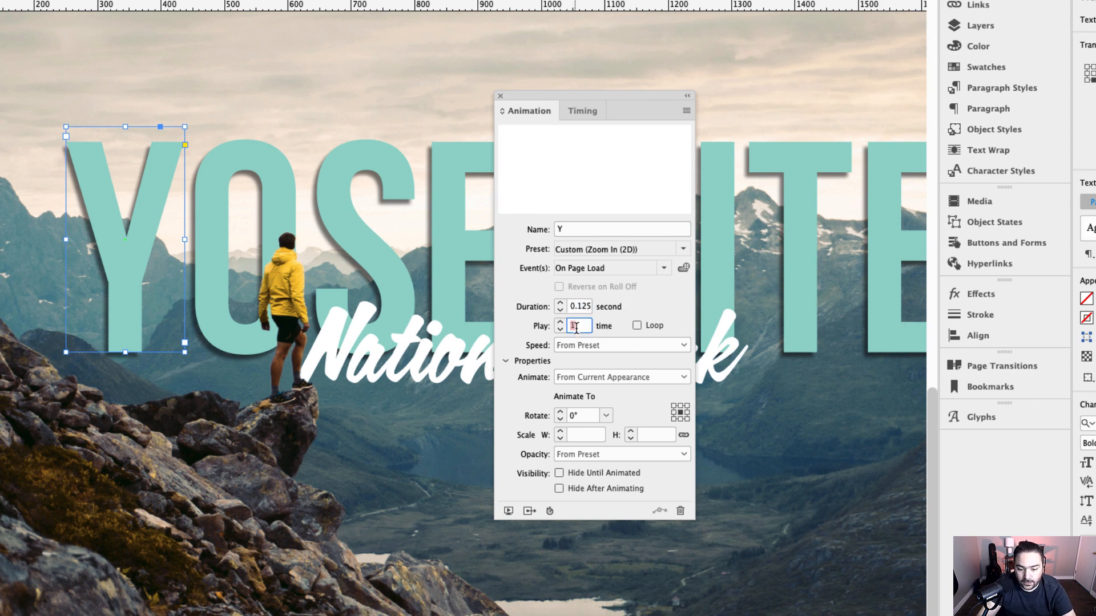
# Animate the letter O with the Zoom In (2D) preset lasting 0.125 seconds.
pyautogui.click(274, 181)
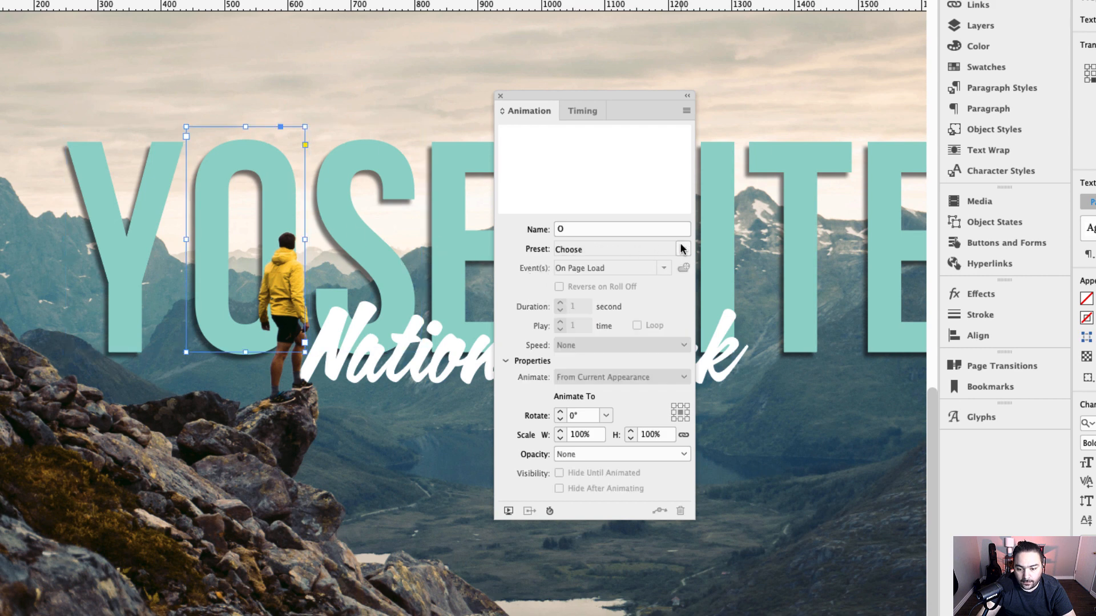
pyautogui.click(683, 249)
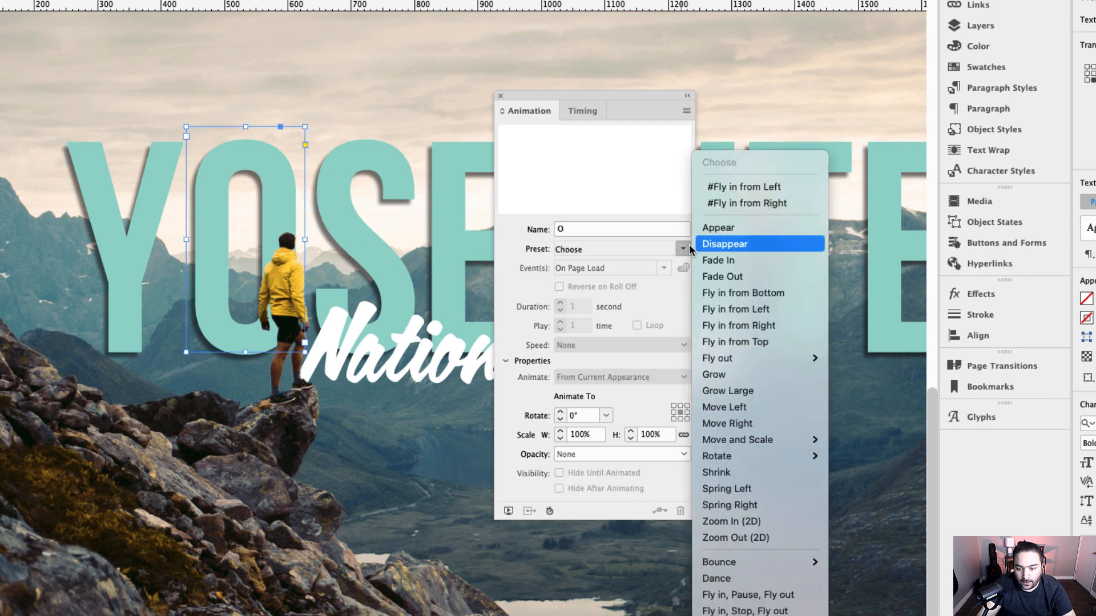
pyautogui.click(745, 522)
pyautogui.doubleClick(578, 308)
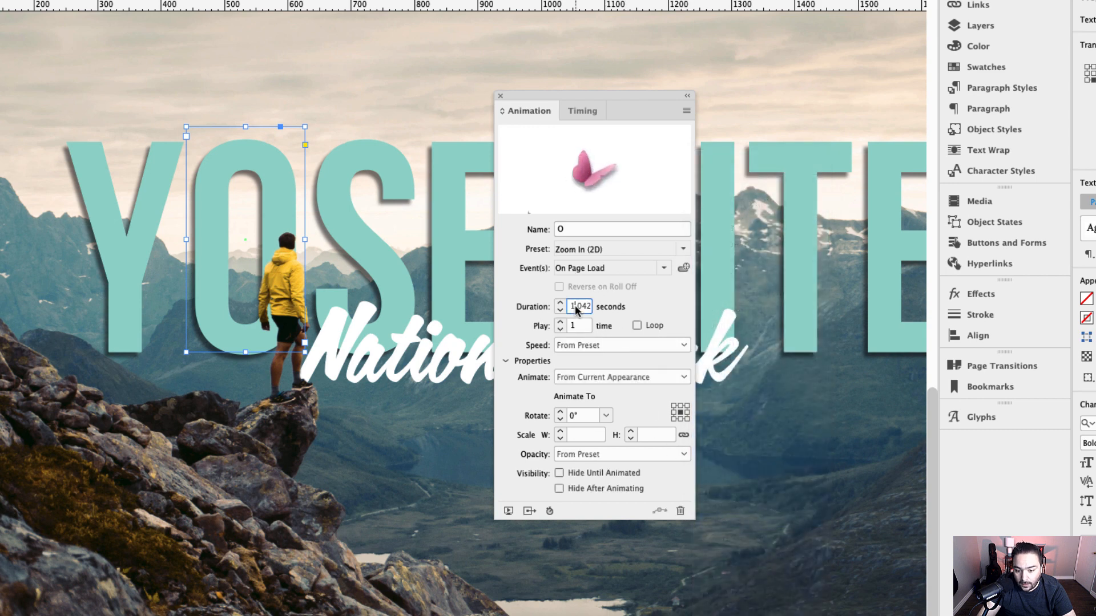
pyautogui.write('0')
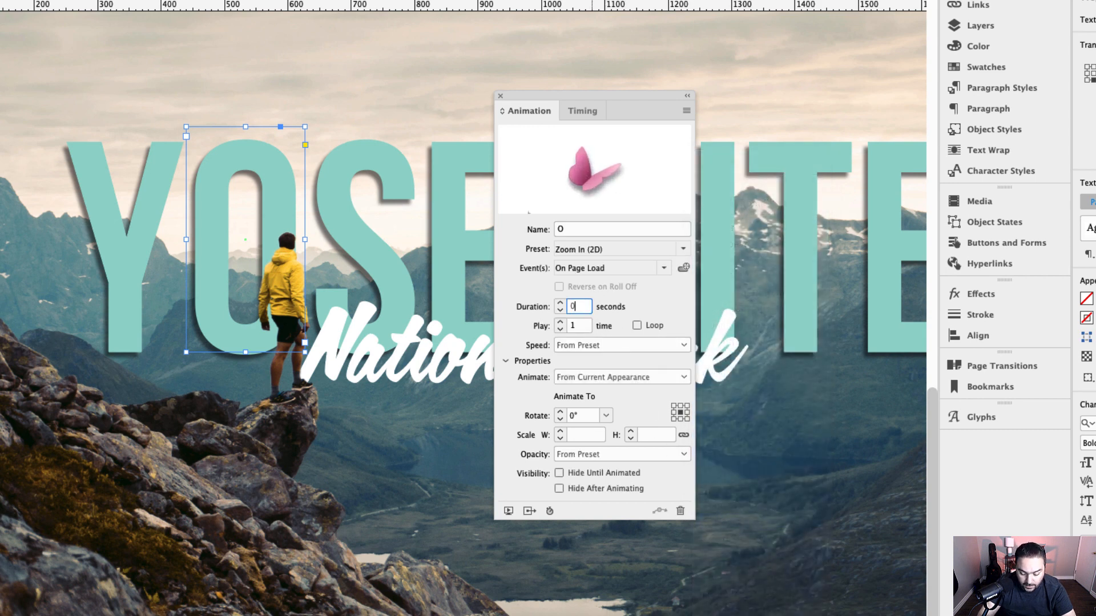
pyautogui.write('.125')
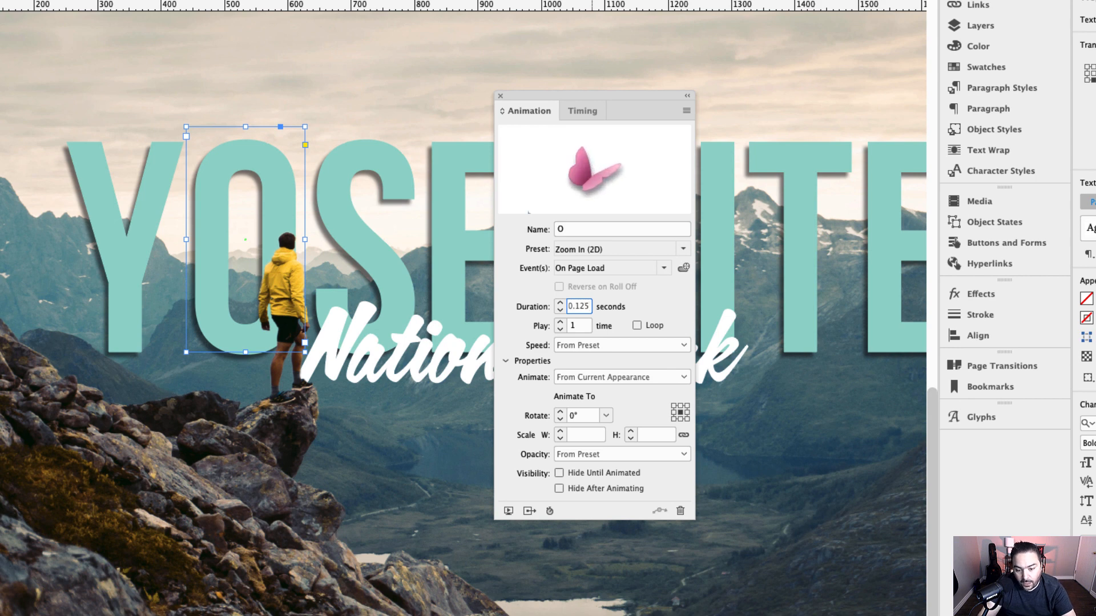
pyautogui.press('Tab')
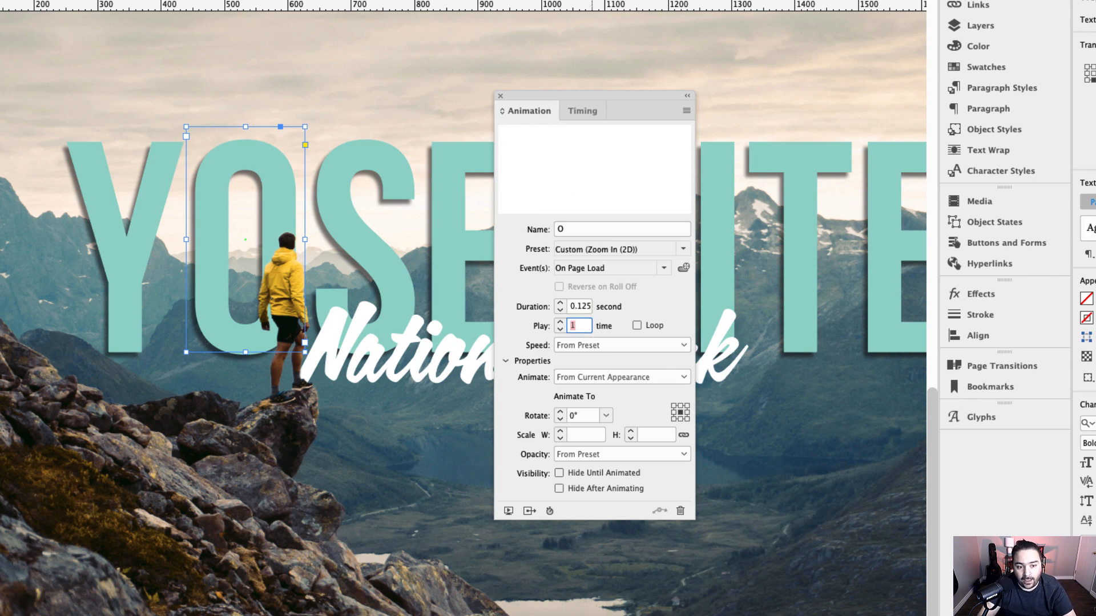
# Apply the Zoom In (2D) preset to the letter S and set its duration to 0.125 seconds.
pyautogui.click(373, 236)
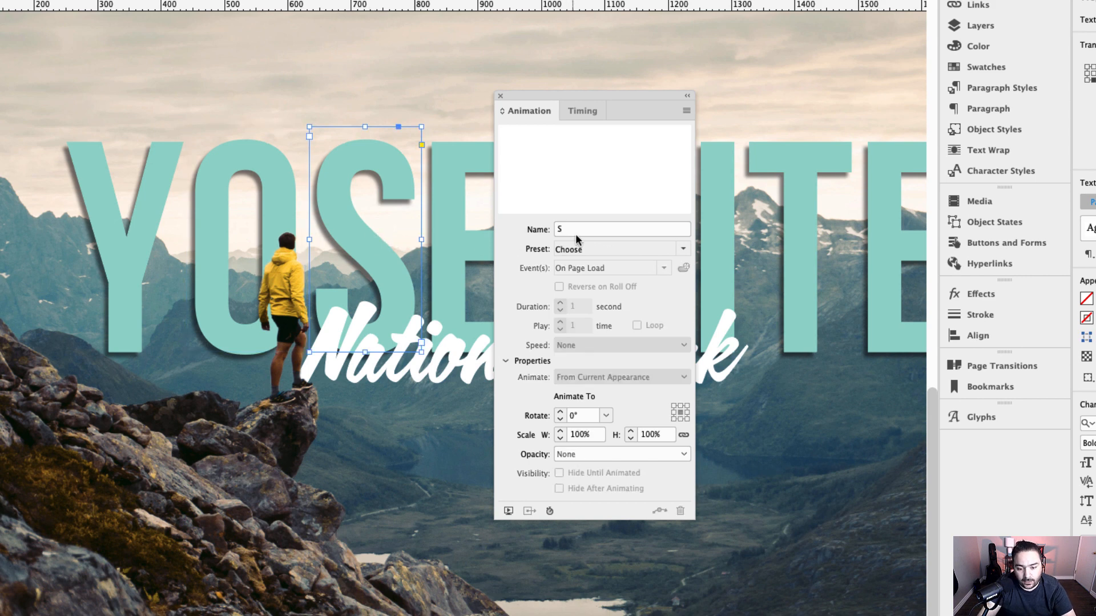
pyautogui.click(682, 250)
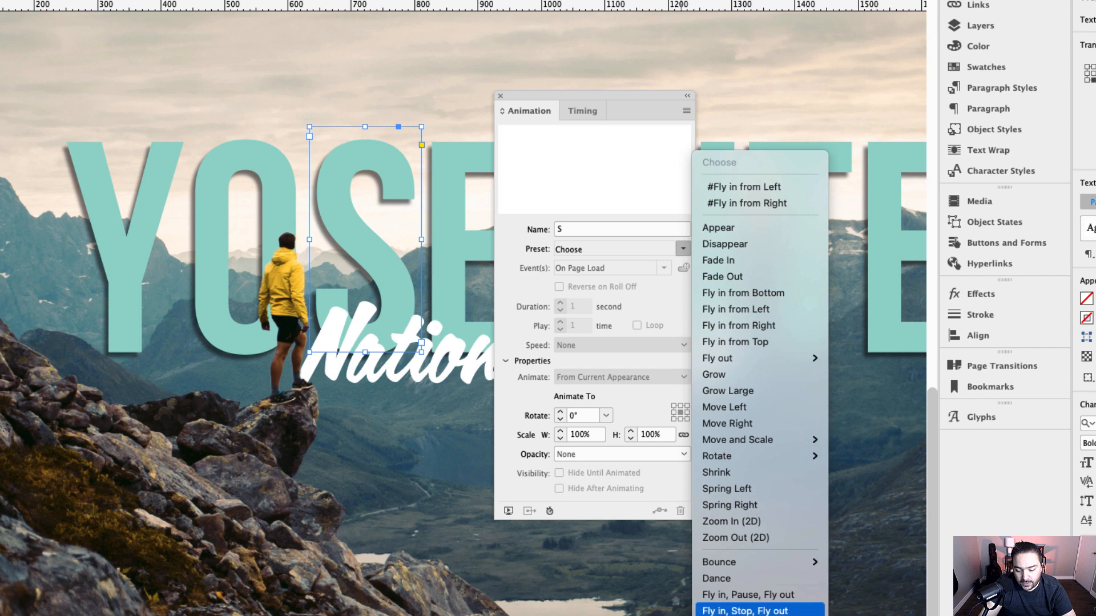
pyautogui.click(739, 523)
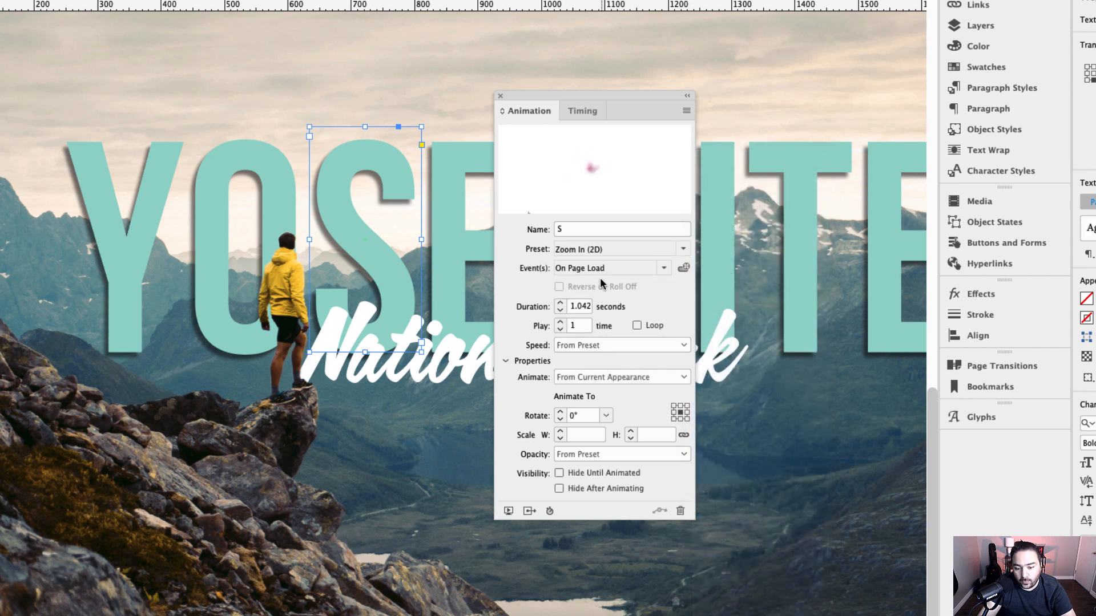
pyautogui.click(577, 304)
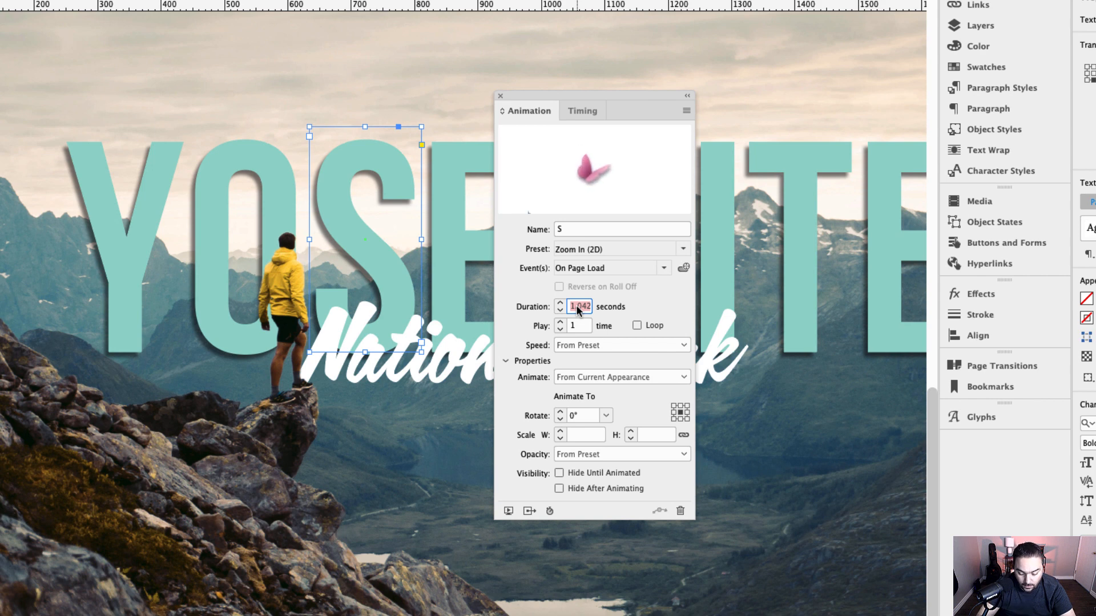
pyautogui.press('BackSpace')
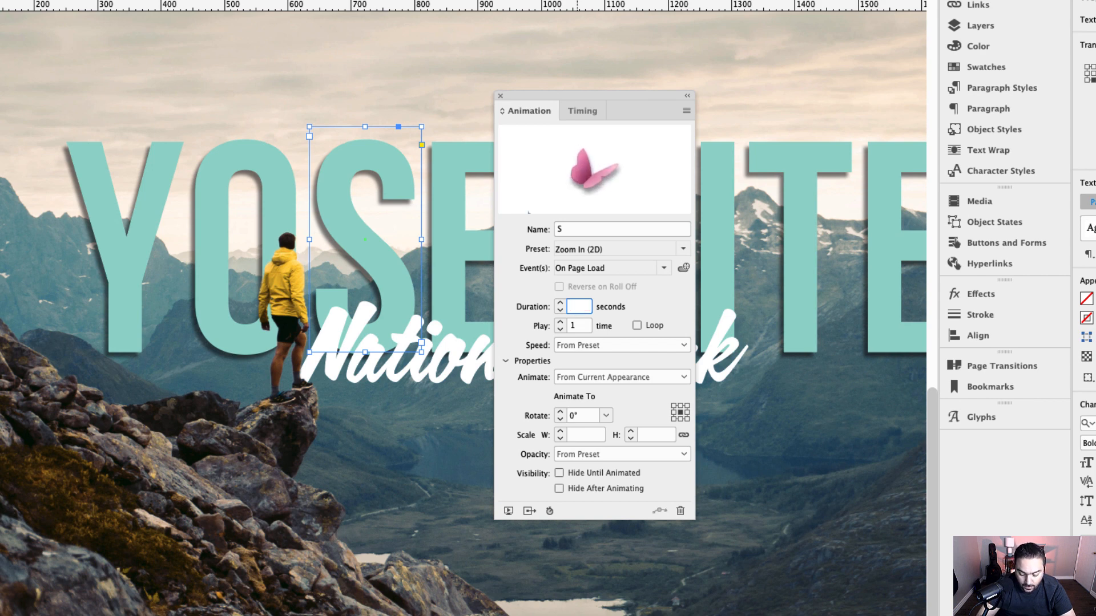
pyautogui.write('0.125')
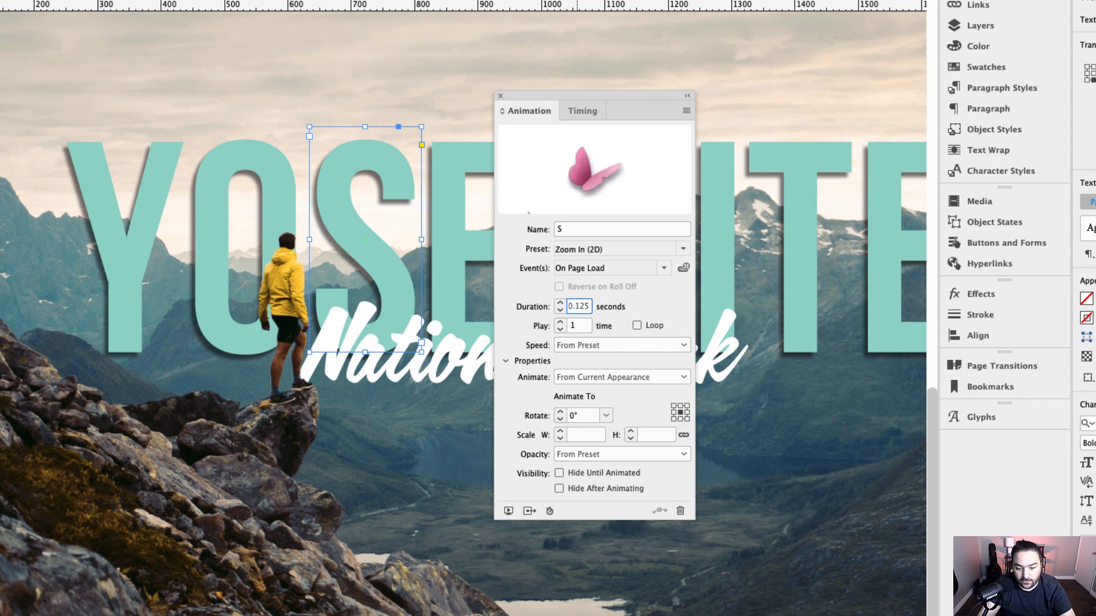
pyautogui.click(585, 334)
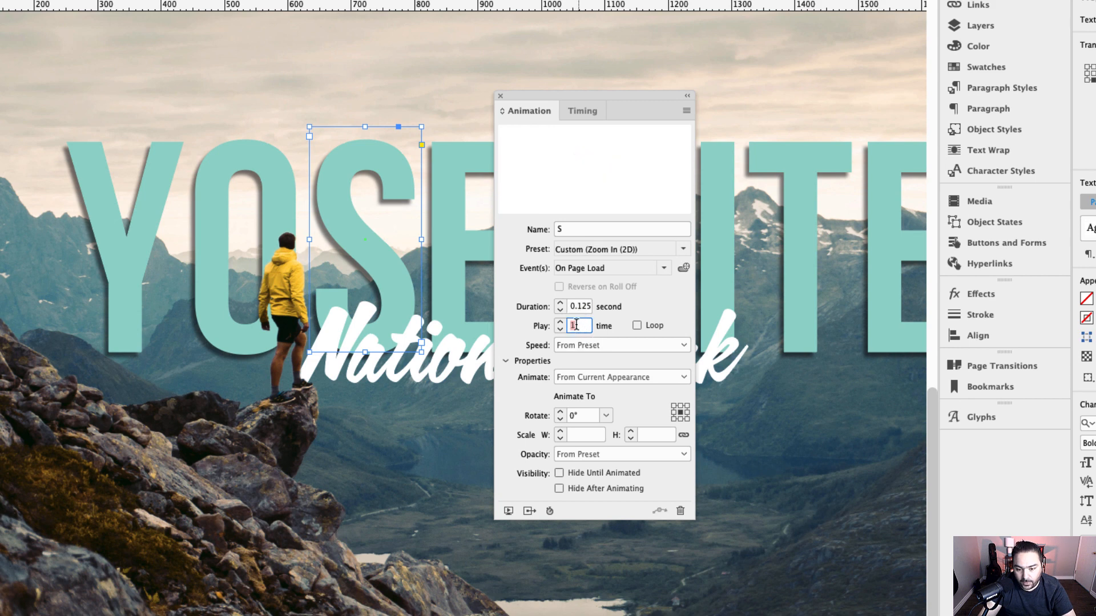
# Give the first letter E in the title a Zoom In (2D) animation with a duration of 0.125 seconds.
pyautogui.click(450, 245)
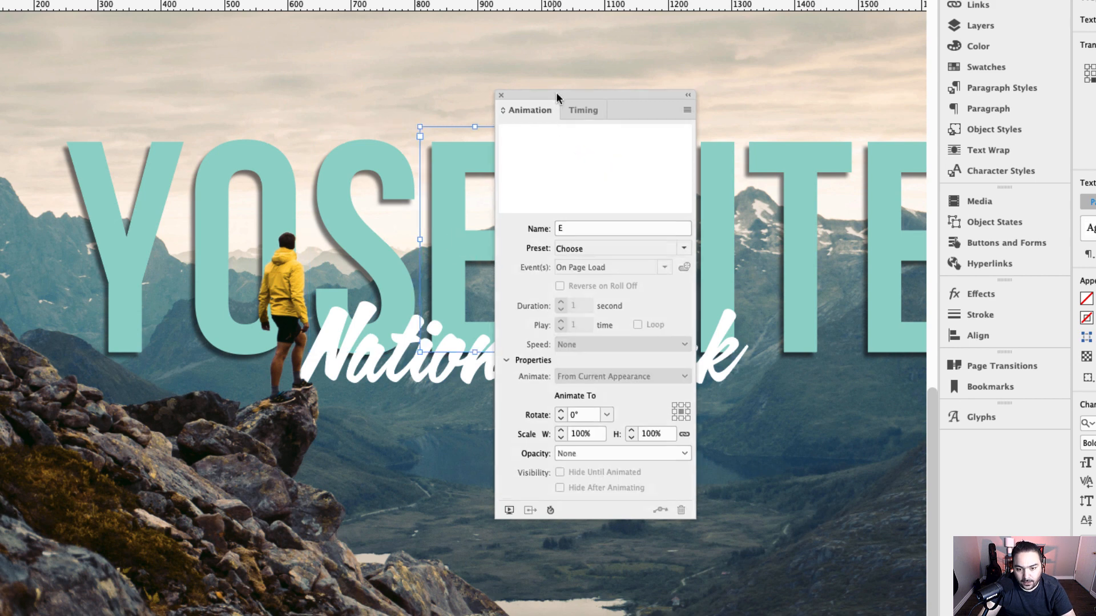
pyautogui.moveTo(556, 91); pyautogui.dragTo(671, 94)
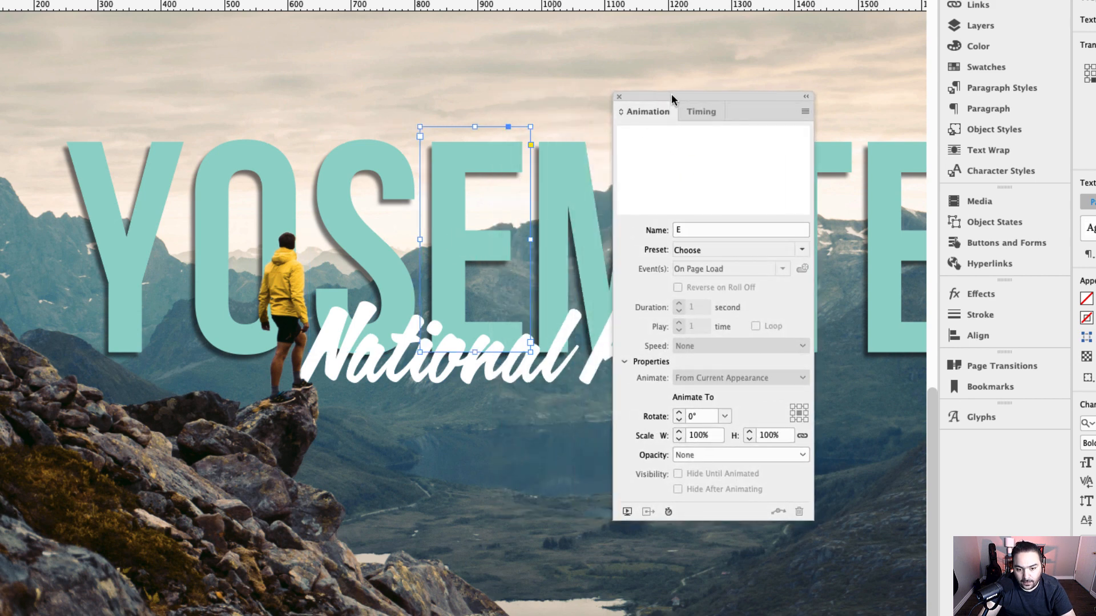
pyautogui.click(802, 249)
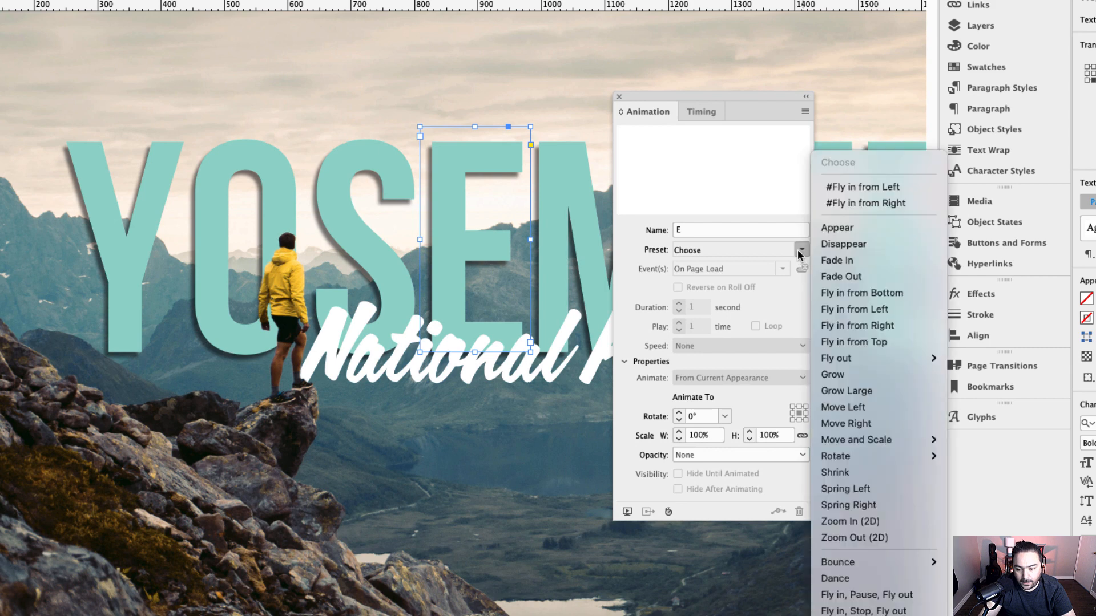
pyautogui.click(855, 522)
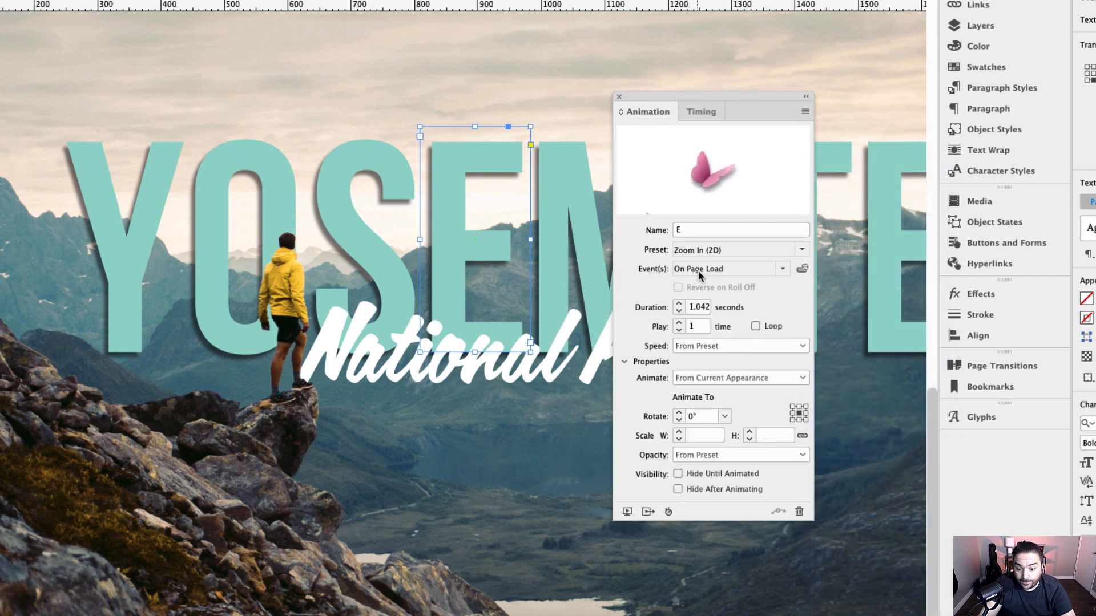
pyautogui.write('.125')
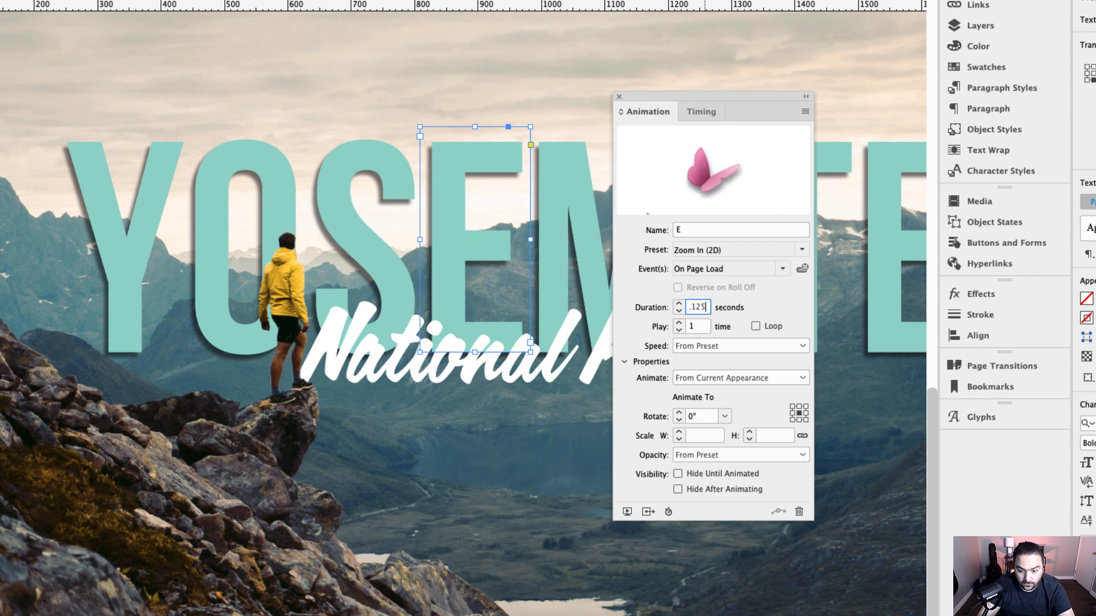
pyautogui.press('Tab')
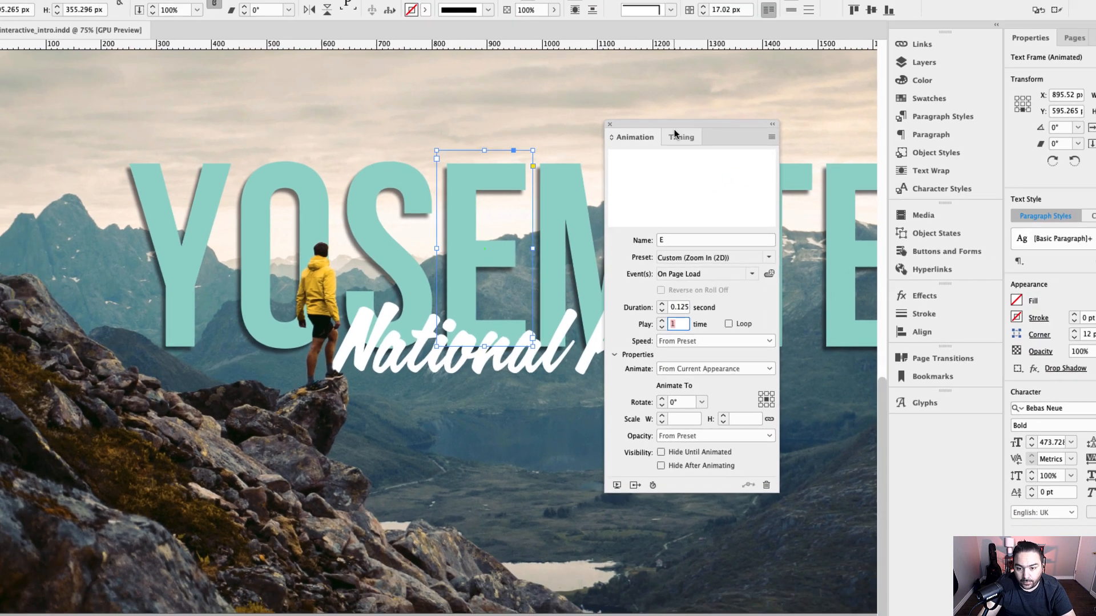
# Give the letter M a Zoom In (2D) animation lasting 0.125 seconds and apply the same preset to the title's last E.
pyautogui.moveTo(678, 124); pyautogui.dragTo(768, 134)
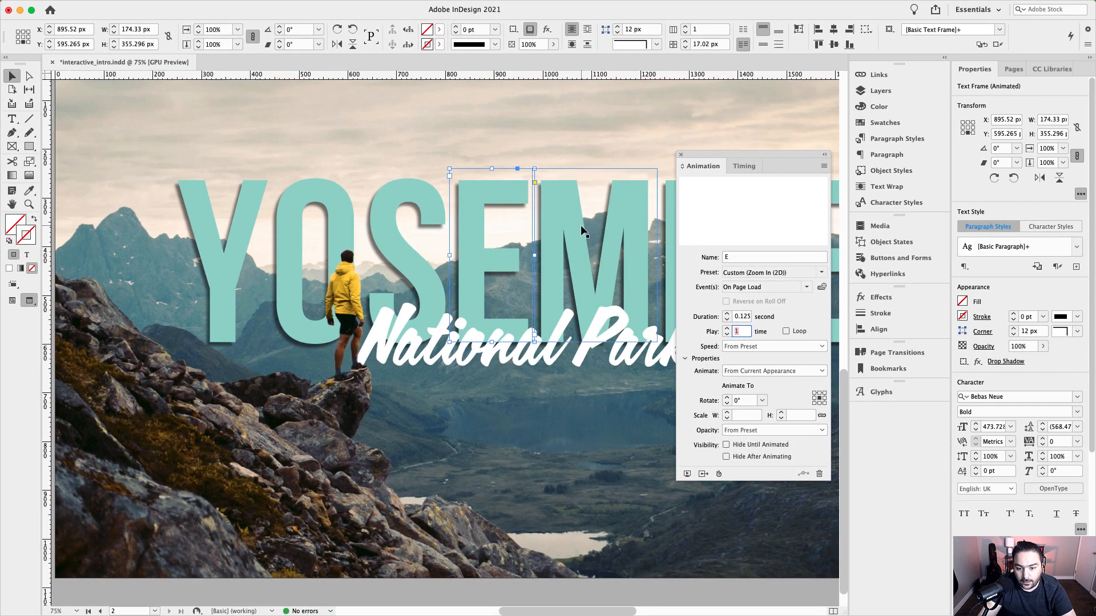
pyautogui.press('space')
pyautogui.moveTo(585, 214); pyautogui.dragTo(430, 216)
pyautogui.press('Return')
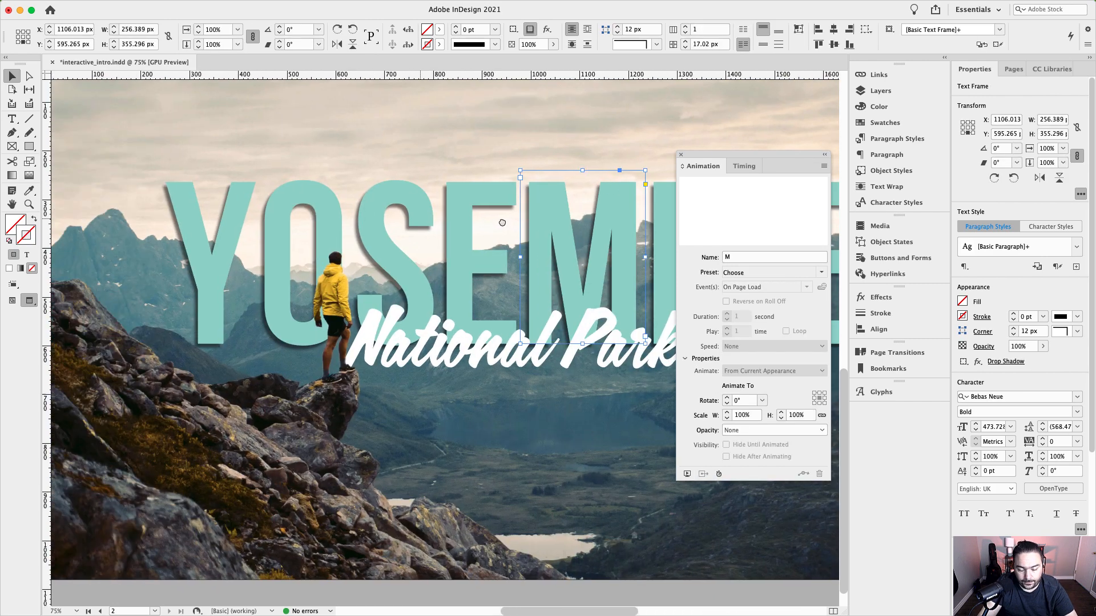
pyautogui.click(774, 273)
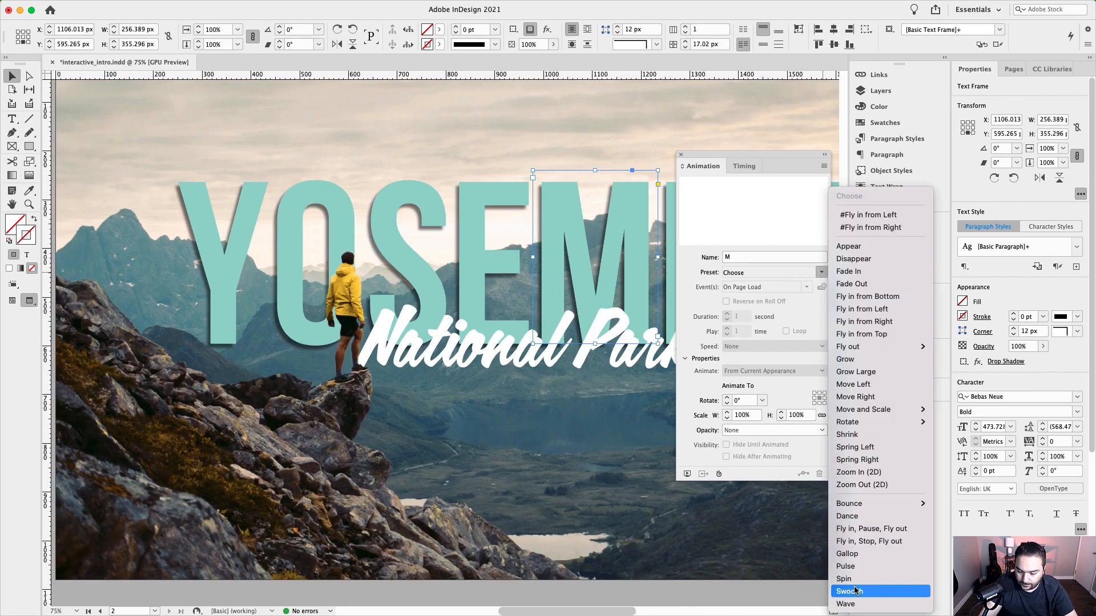
pyautogui.click(880, 587)
pyautogui.doubleClick(741, 317)
pyautogui.write('.1')
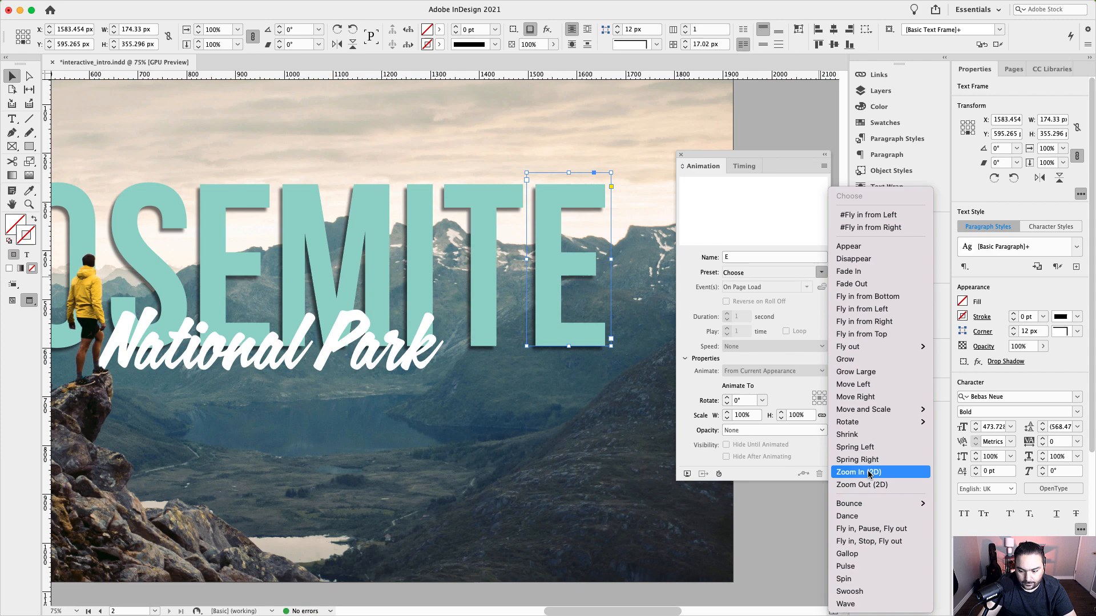
pyautogui.click(891, 472)
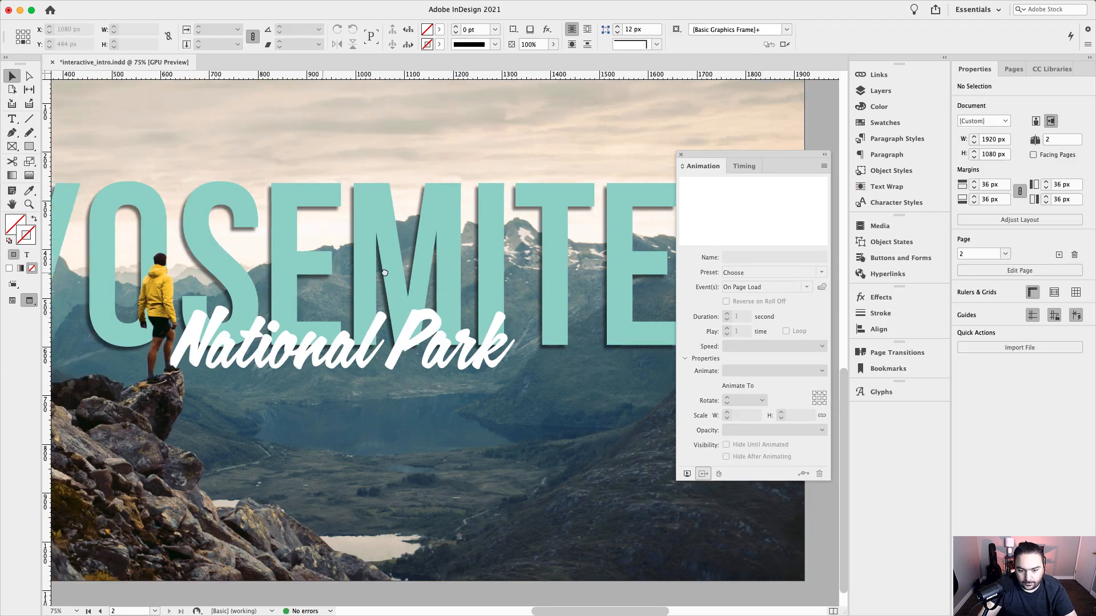
# Preview the page's letter animations in the EPUB Interactivity Preview and close it.
pyautogui.moveTo(333, 272); pyautogui.dragTo(332, 291)
pyautogui.moveTo(332, 291); pyautogui.dragTo(307, 290)
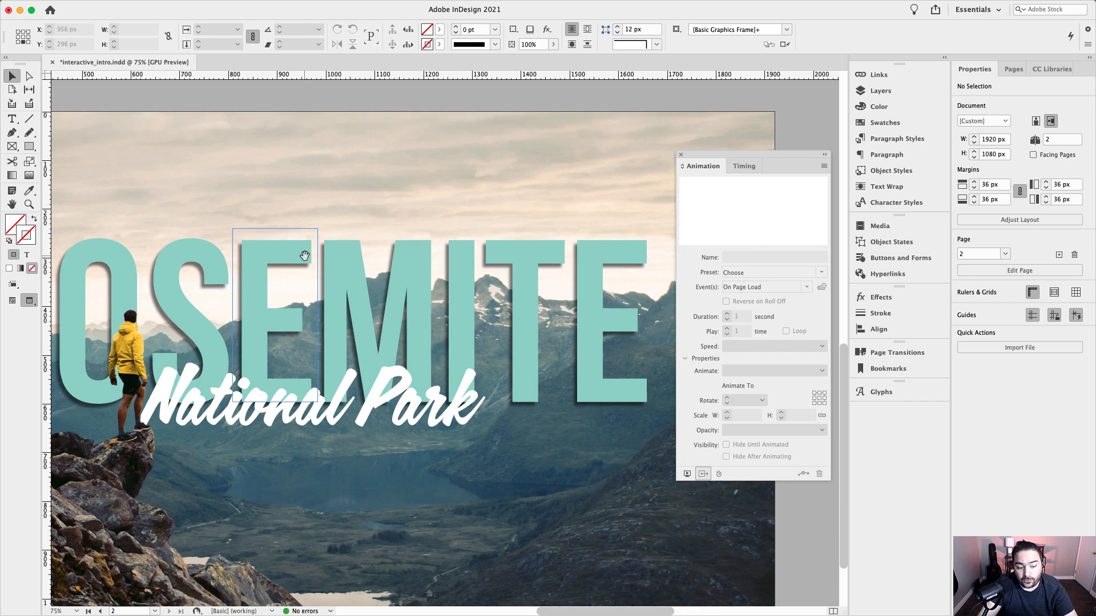
pyautogui.moveTo(306, 257); pyautogui.dragTo(446, 237)
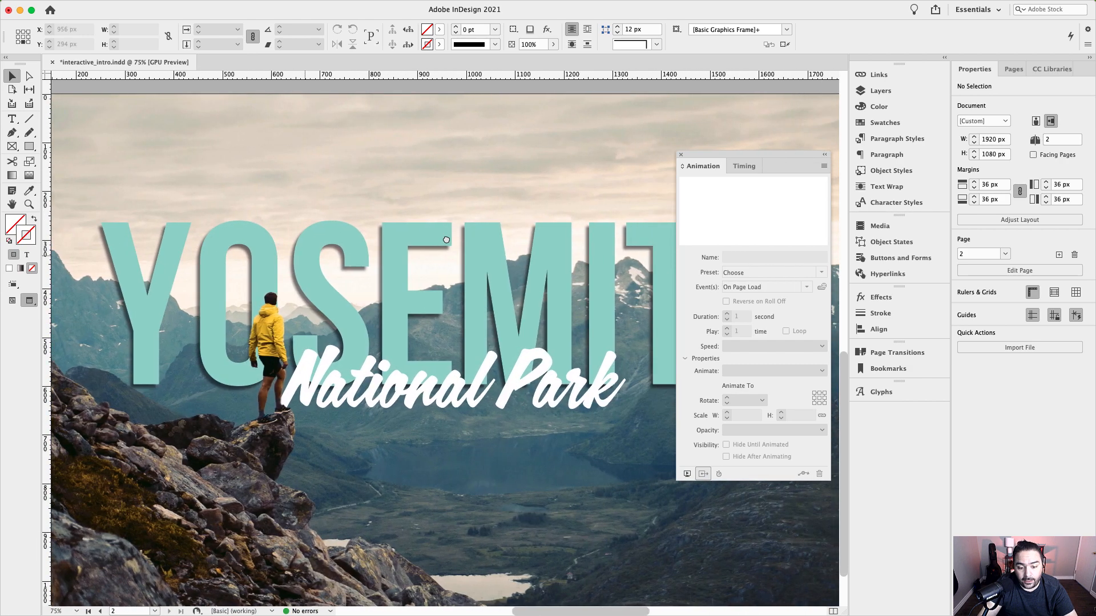
pyautogui.click(687, 475)
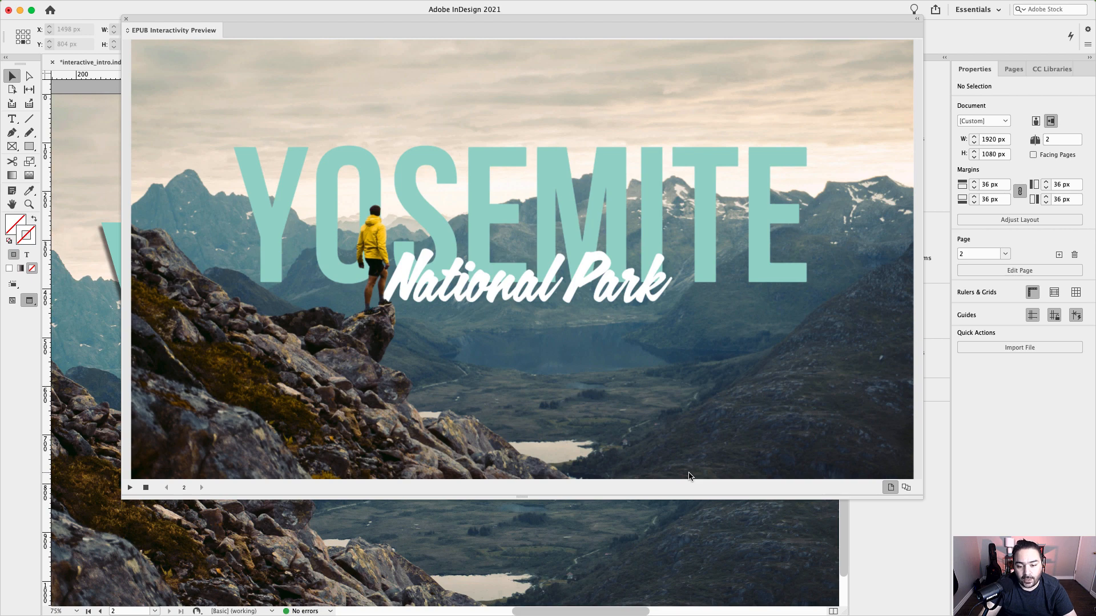
pyautogui.click(128, 21)
# Apply the Fade In preset to the National Park subtitle and set its duration to 0.5 seconds.
pyautogui.click(447, 402)
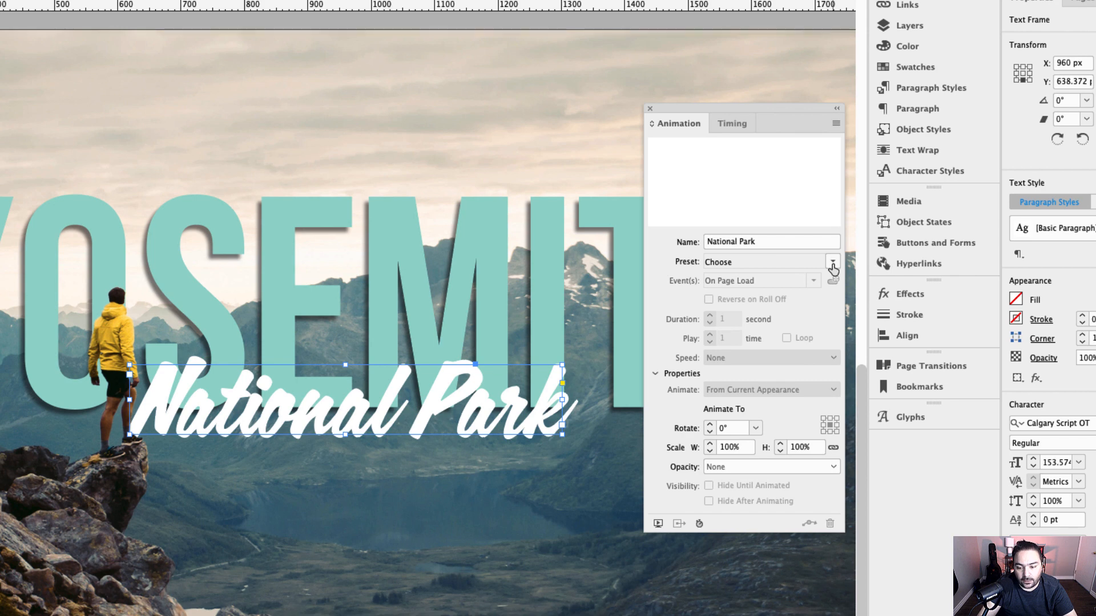
pyautogui.click(832, 263)
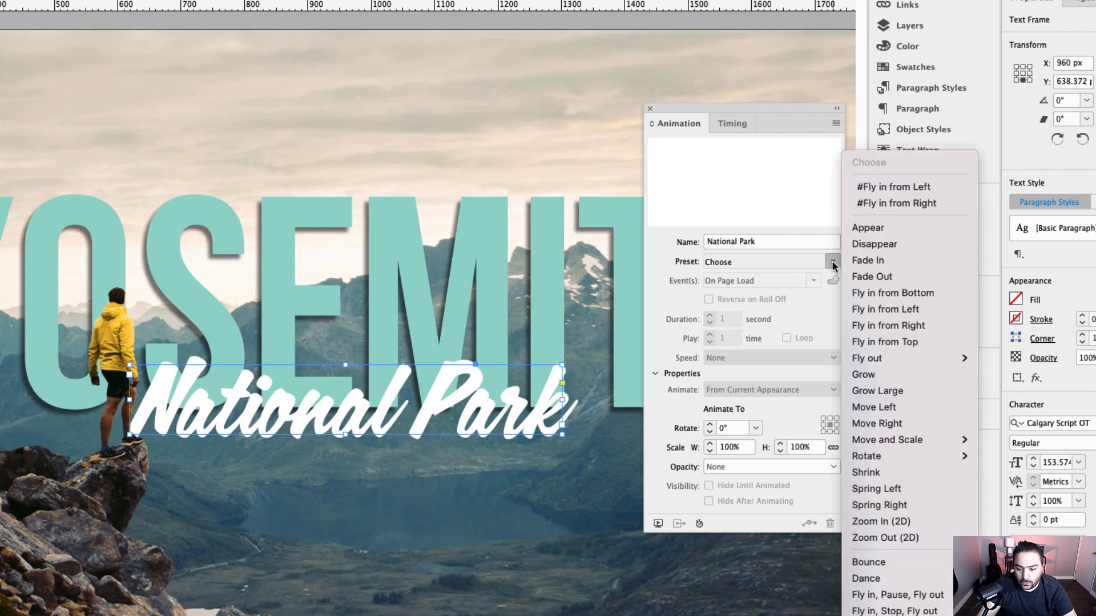
pyautogui.click(904, 260)
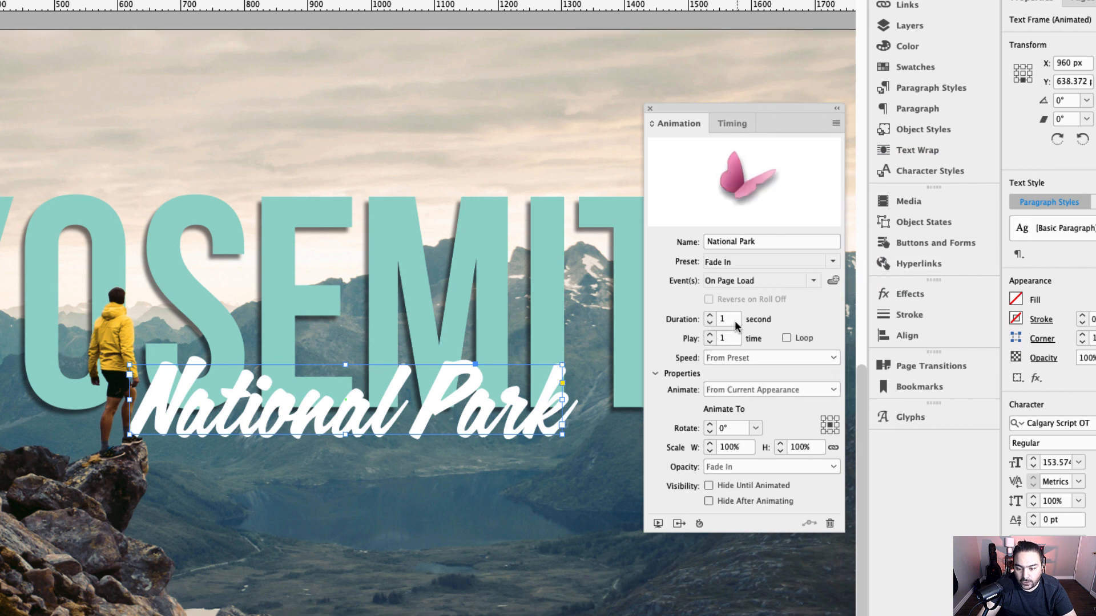
pyautogui.moveTo(731, 321); pyautogui.dragTo(711, 322)
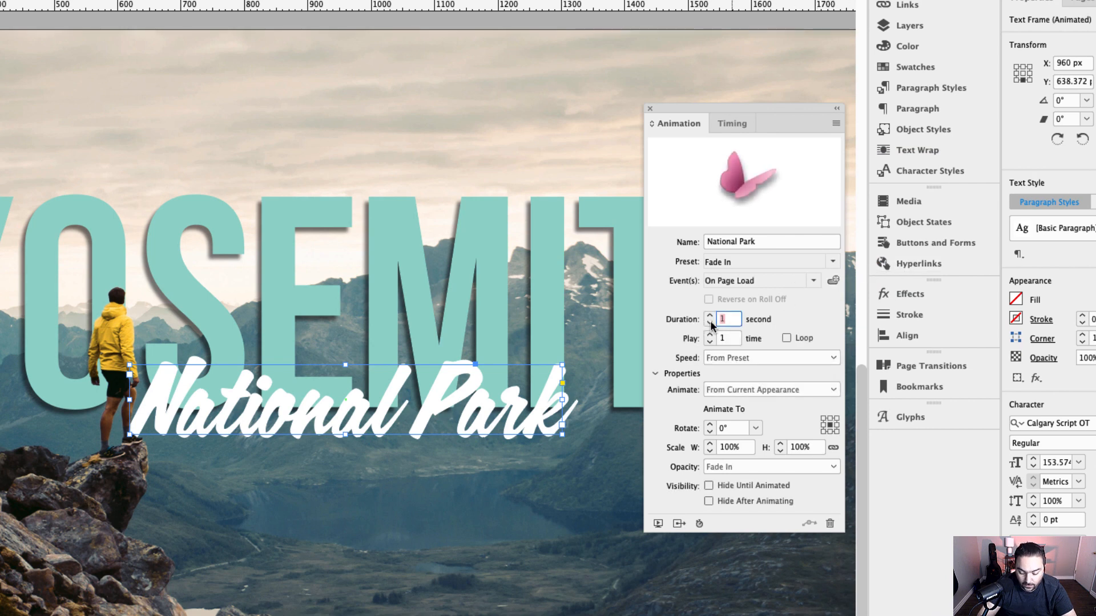
pyautogui.write('0.5')
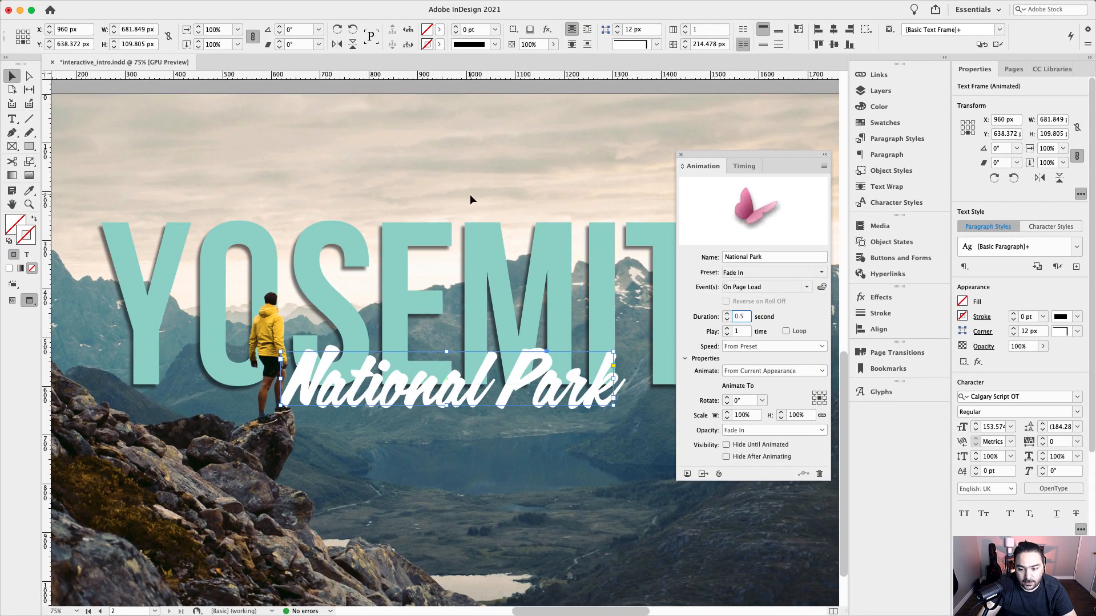
# Try swapping the letters Y and O in the On Page Load timing order and restore the original sequence.
pyautogui.hscroll(5, 571, 211)
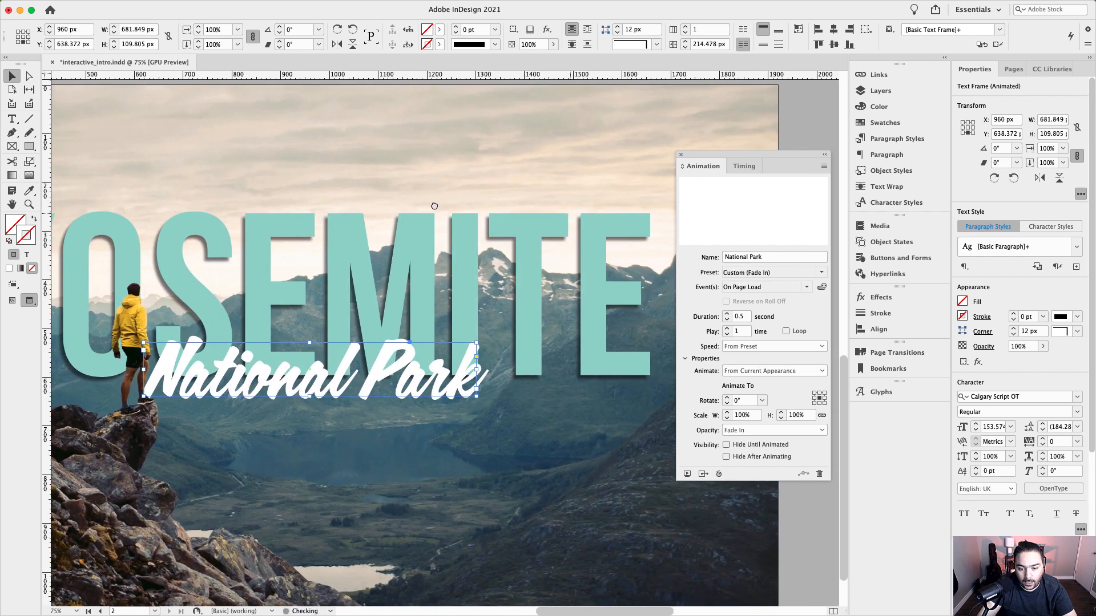
pyautogui.click(740, 167)
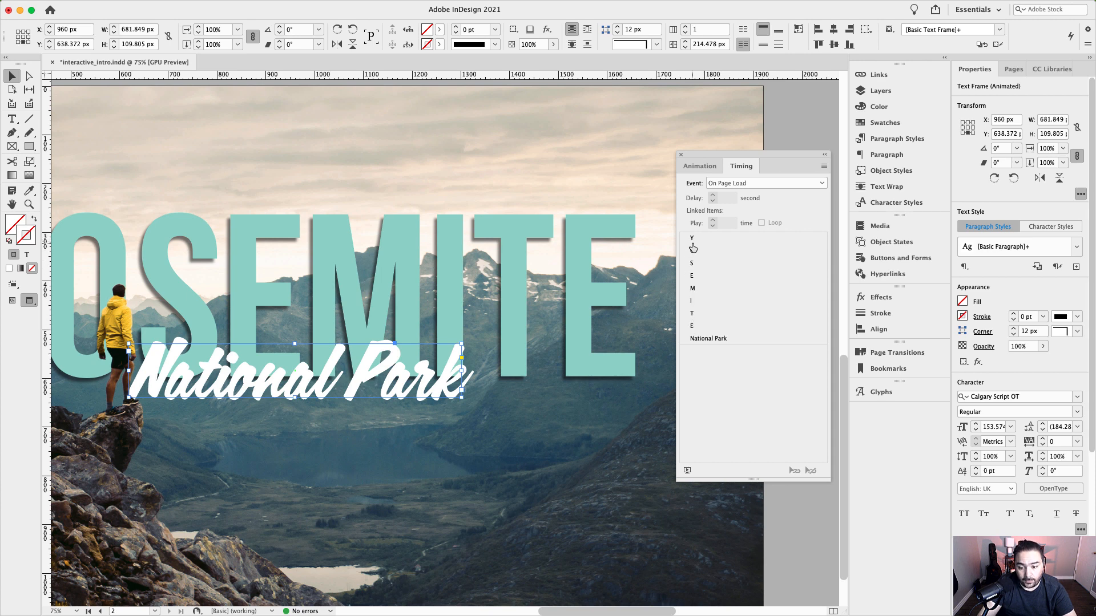
pyautogui.moveTo(692, 247); pyautogui.dragTo(700, 258)
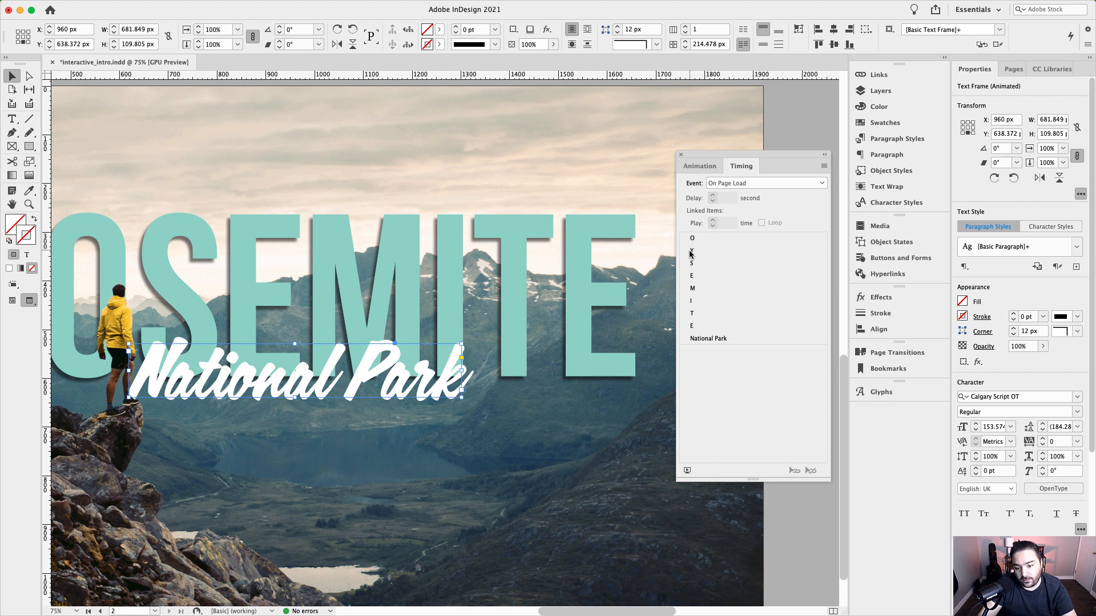
pyautogui.moveTo(696, 252)
pyautogui.mouseDown()
pyautogui.moveTo(694, 236)
pyautogui.moveTo(695, 258)
pyautogui.mouseUp()
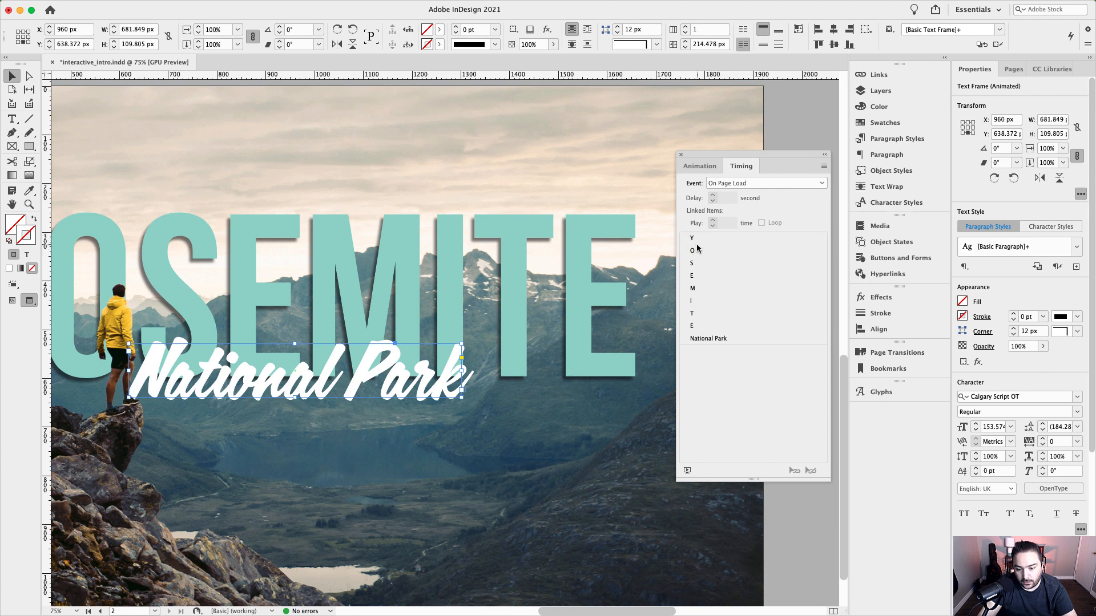
# Set a 0.5 second delay on the letter Y in the On Page Load timing.
pyautogui.click(700, 343)
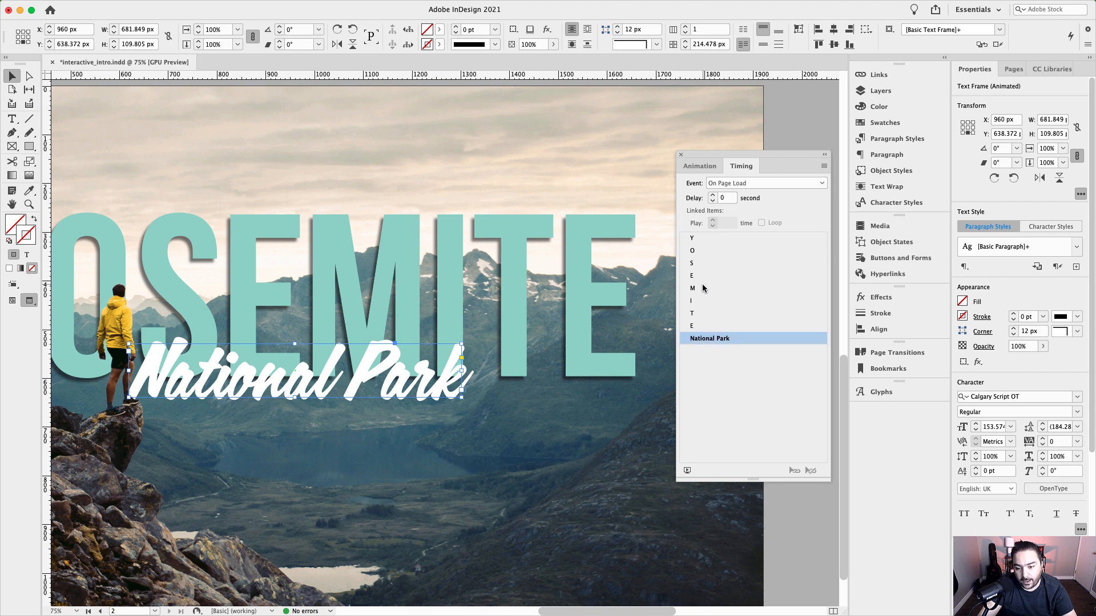
pyautogui.click(691, 242)
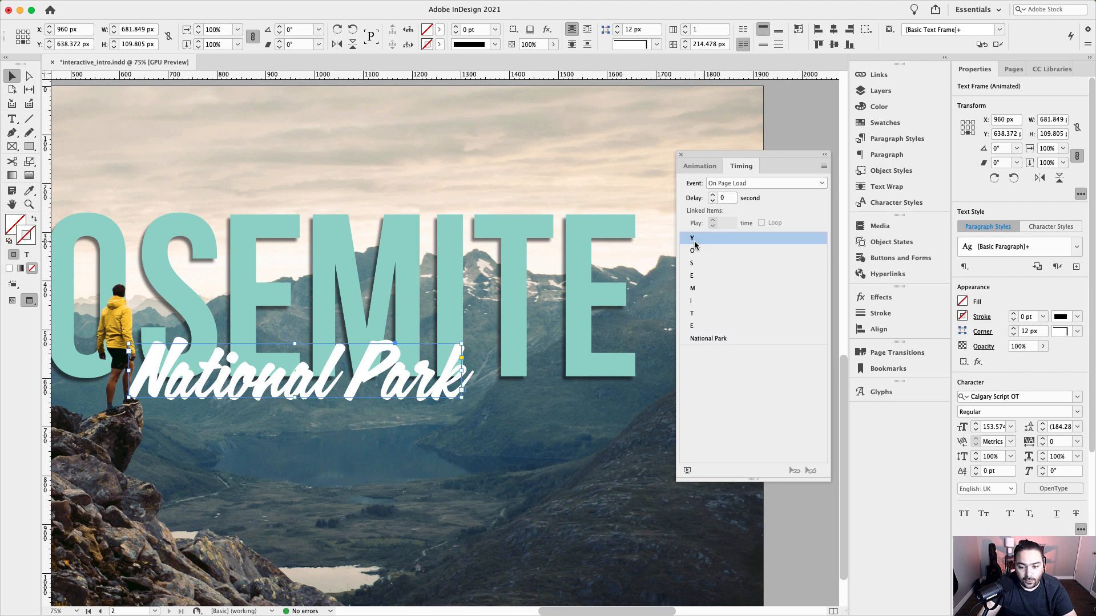
pyautogui.click(721, 198)
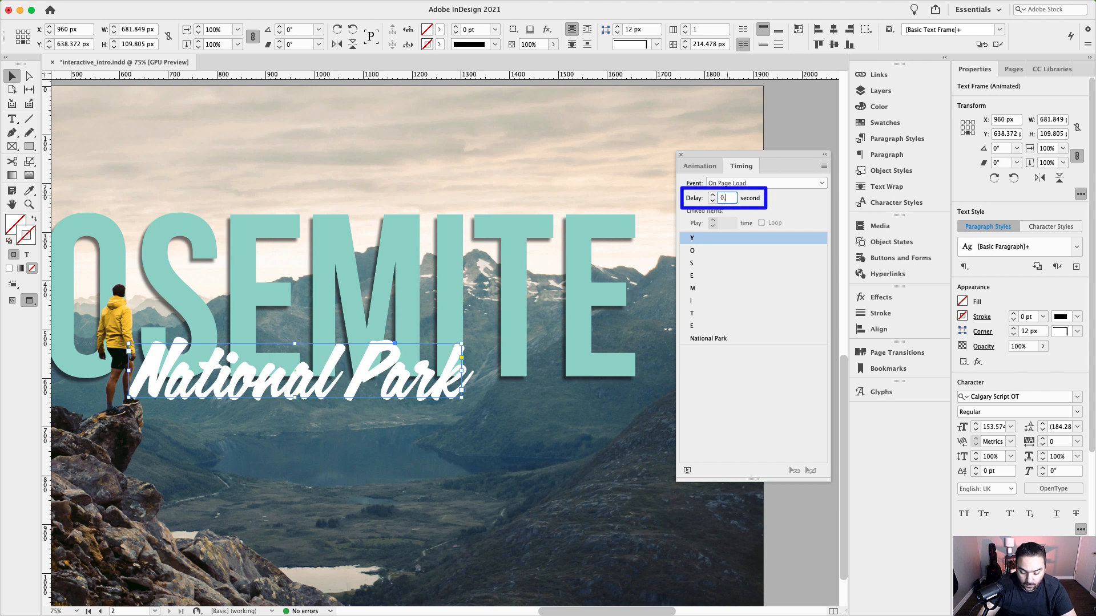
pyautogui.write('0.5')
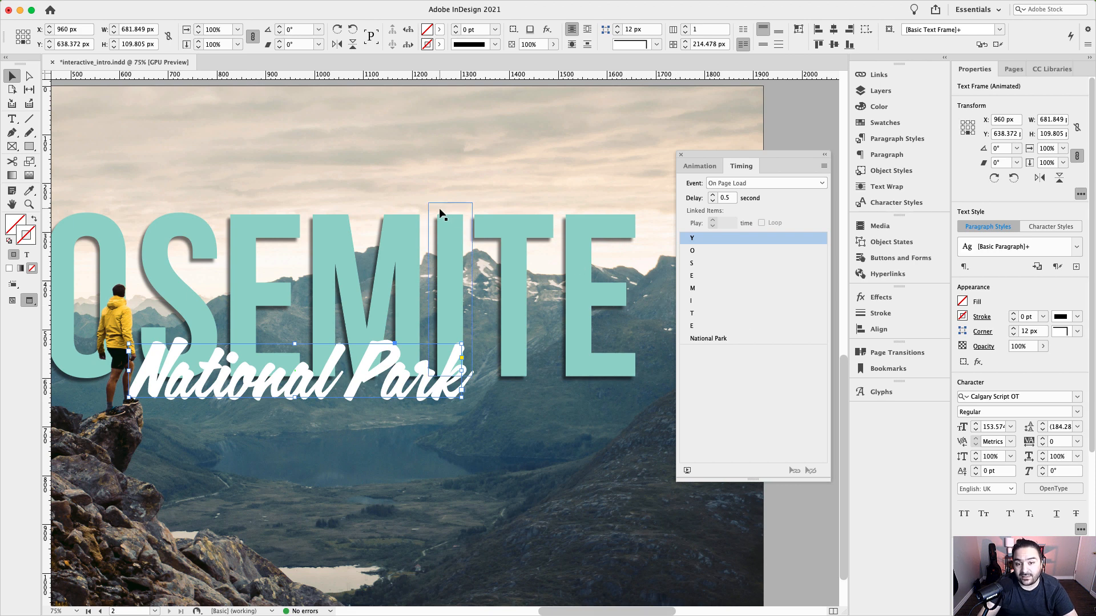
pyautogui.click(789, 132)
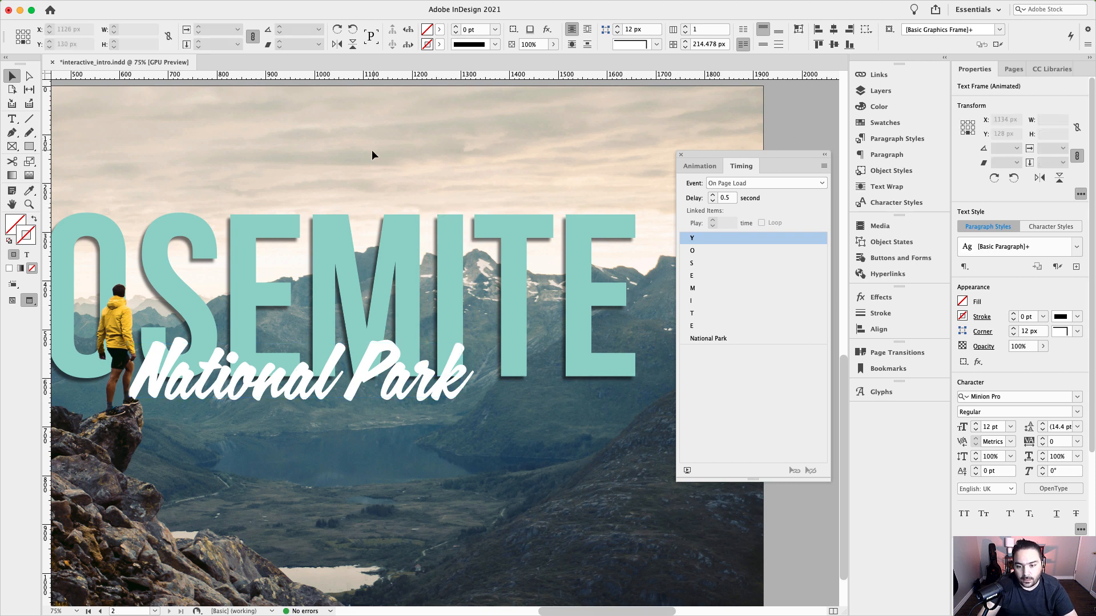
# Switch to the browser and reload the published intro2 page to replay its intro animation.
pyautogui.moveTo(341, 157); pyautogui.dragTo(408, 171)
pyautogui.press('super+minus')
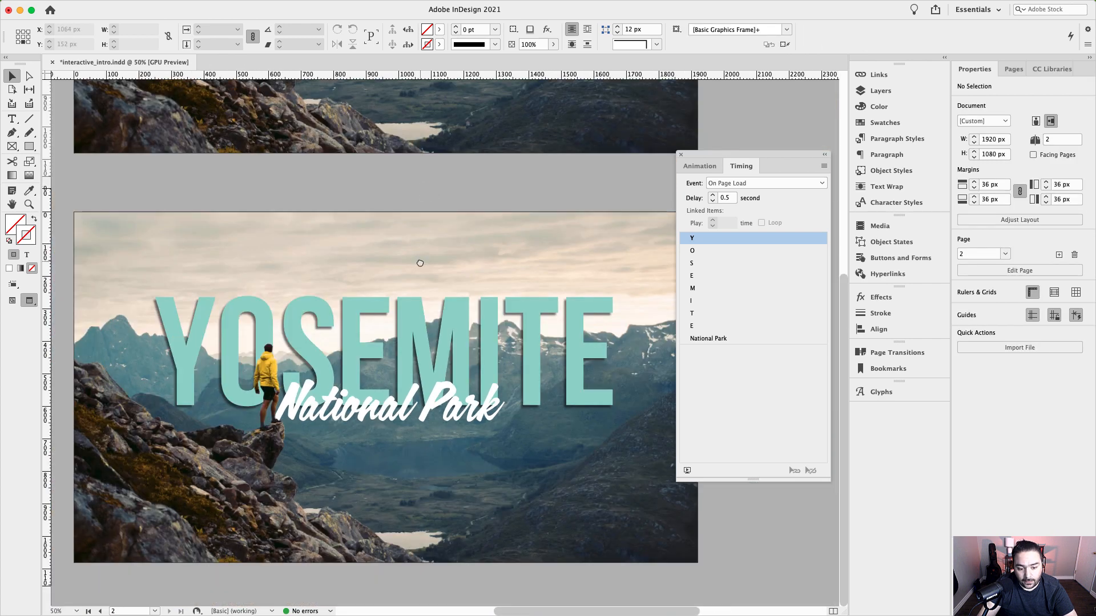
pyautogui.moveTo(420, 263); pyautogui.dragTo(410, 217)
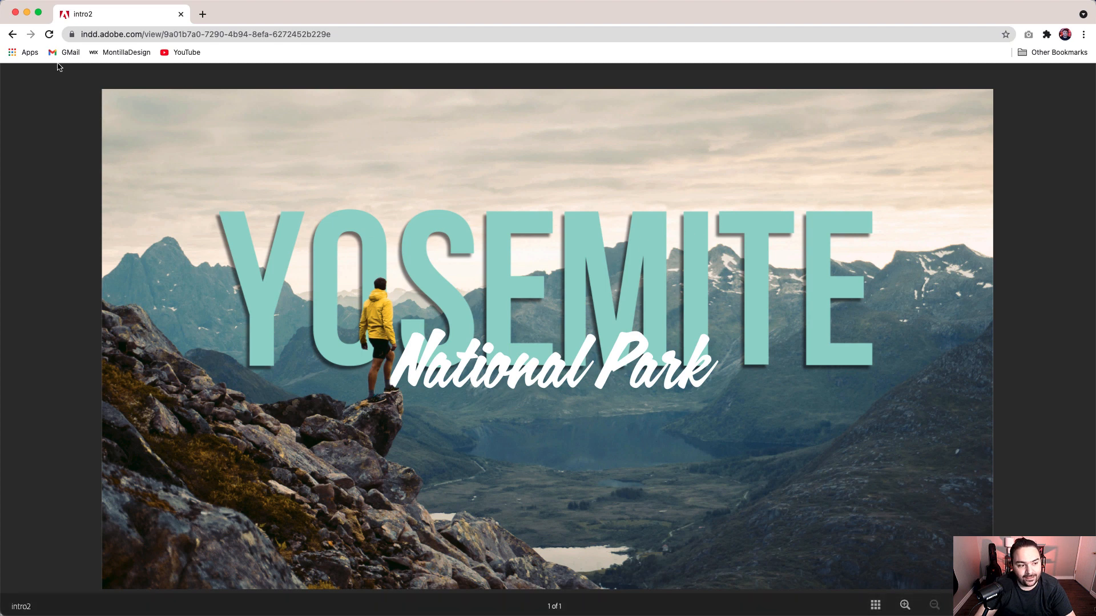
pyautogui.click(49, 36)
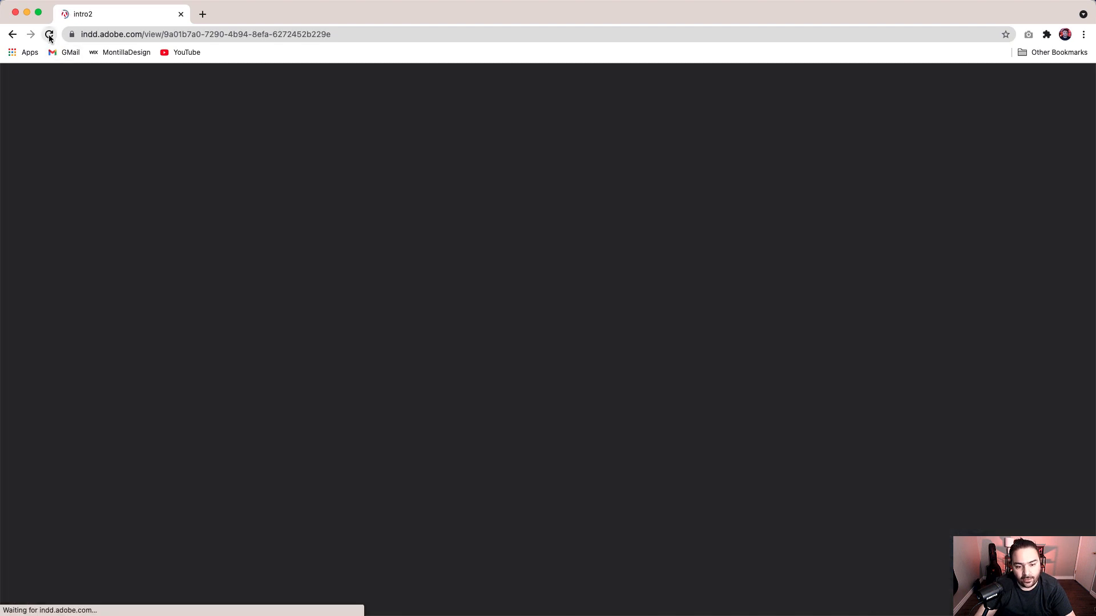